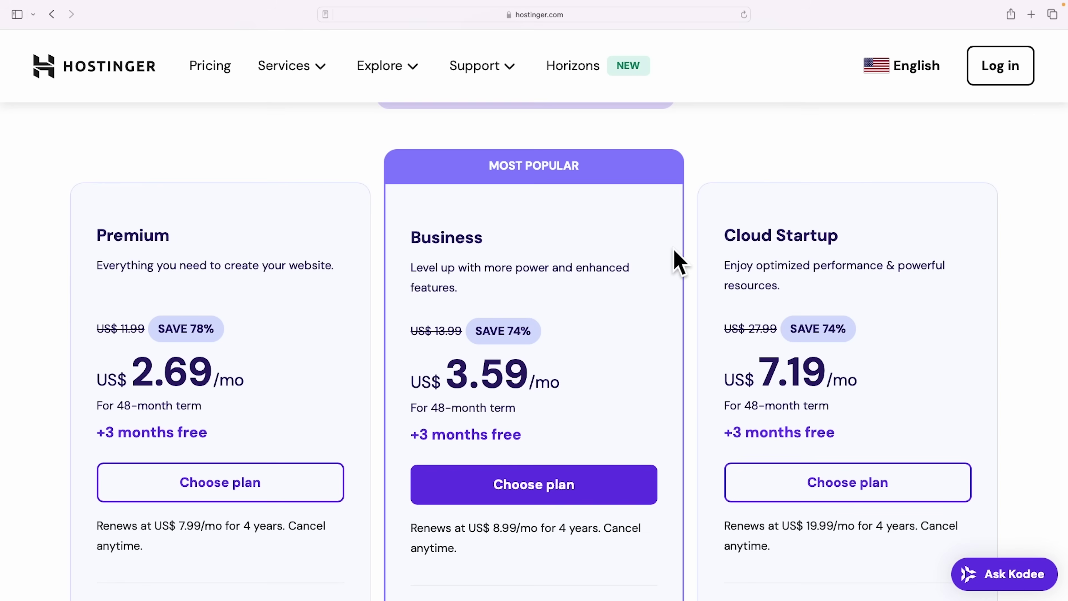
Examine and compare the prices and included features of the Premium, Business and Cloud Startup hosting plans
{"action": "scroll", "coordinate": [677, 259], "scroll_direction": "down", "scroll_amount": 1}
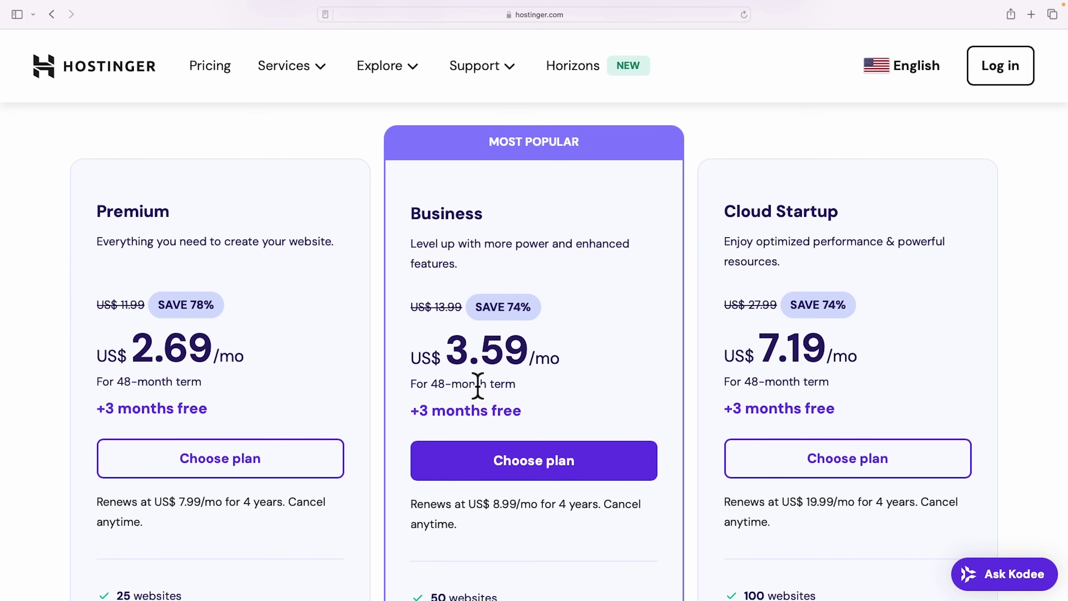
{"action": "scroll", "coordinate": [668, 350], "scroll_direction": "down", "scroll_amount": 6}
{"action": "scroll", "coordinate": [672, 353], "scroll_direction": "down", "scroll_amount": 3}
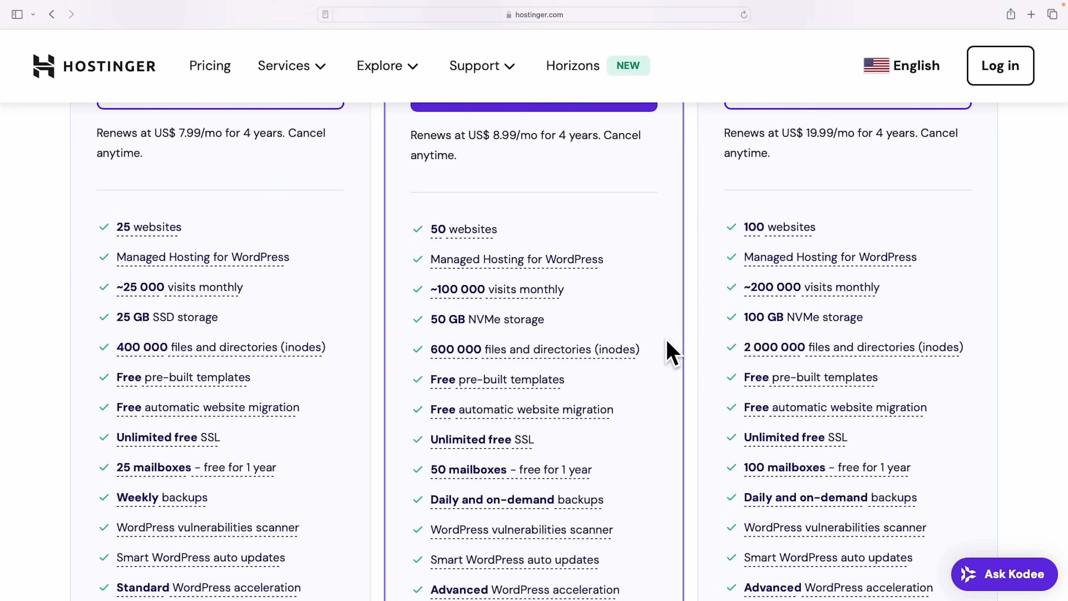
{"action": "mouse_move", "coordinate": [473, 298]}
{"action": "scroll", "coordinate": [691, 313], "scroll_direction": "down", "scroll_amount": 2}
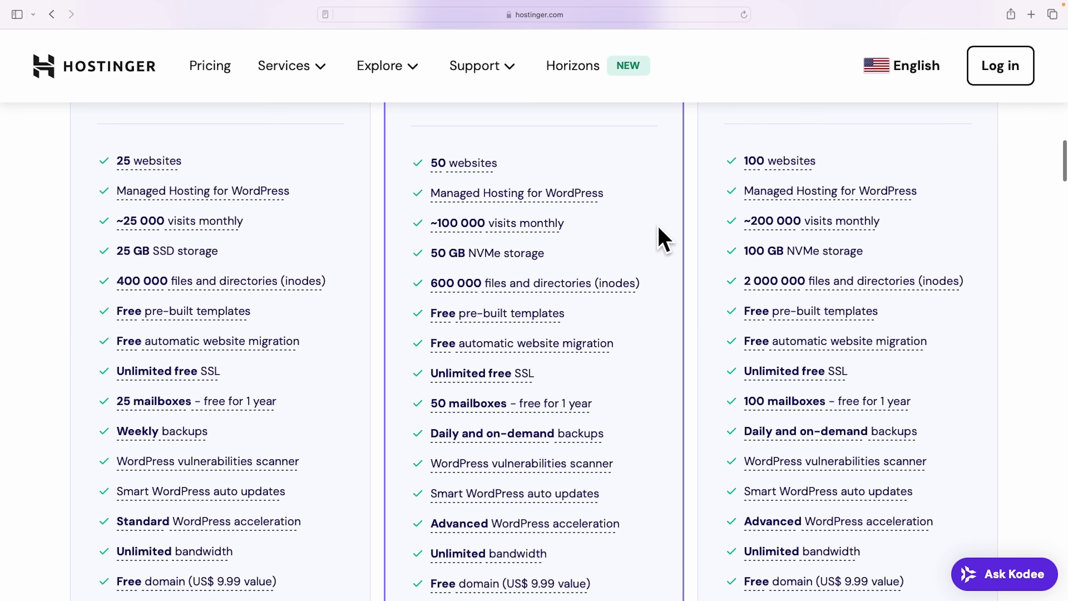
{"action": "scroll", "coordinate": [673, 240], "scroll_direction": "down", "scroll_amount": 3}
{"action": "scroll", "coordinate": [675, 242], "scroll_direction": "down", "scroll_amount": 5}
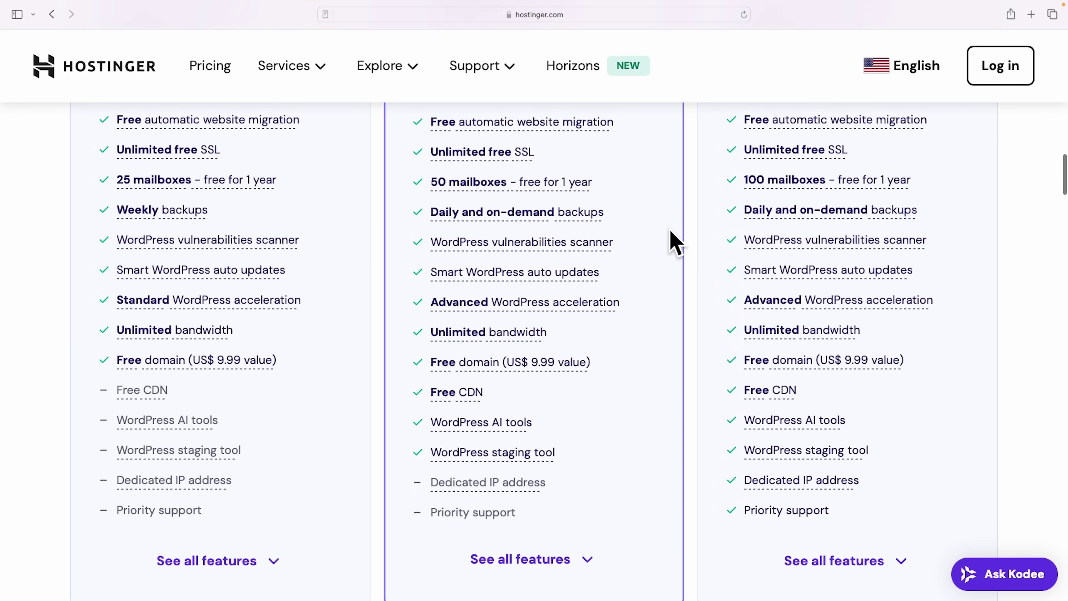
{"action": "mouse_move", "coordinate": [478, 403]}
{"action": "scroll", "coordinate": [688, 391], "scroll_direction": "up", "scroll_amount": 1}
{"action": "scroll", "coordinate": [688, 392], "scroll_direction": "down", "scroll_amount": 5}
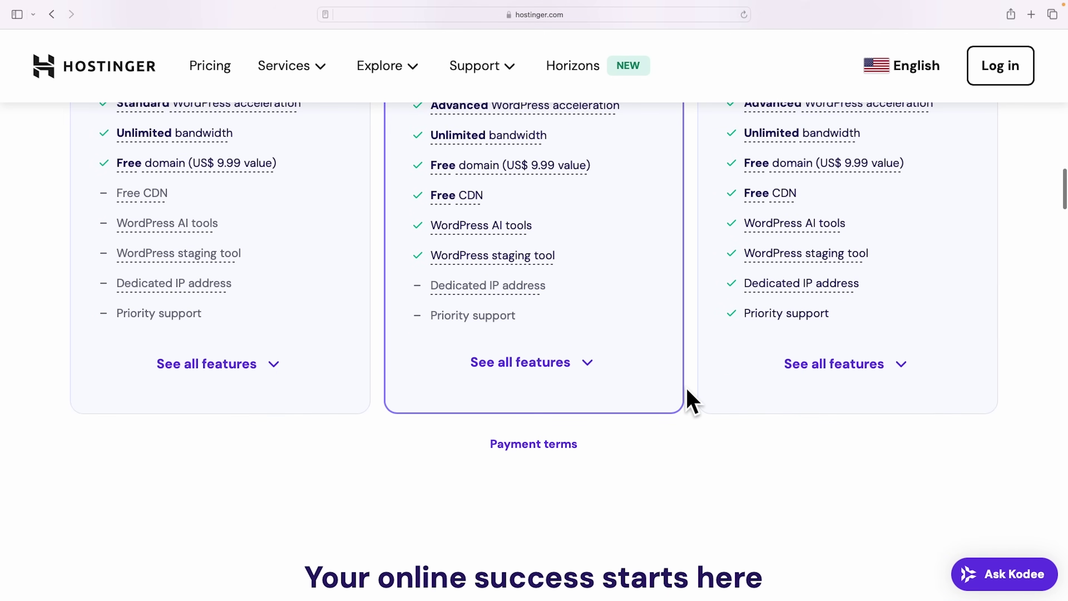
Choose the Business hosting plan, keep the 48-month period in the cart and continue to checkout
{"action": "scroll", "coordinate": [690, 401], "scroll_direction": "up", "scroll_amount": 20}
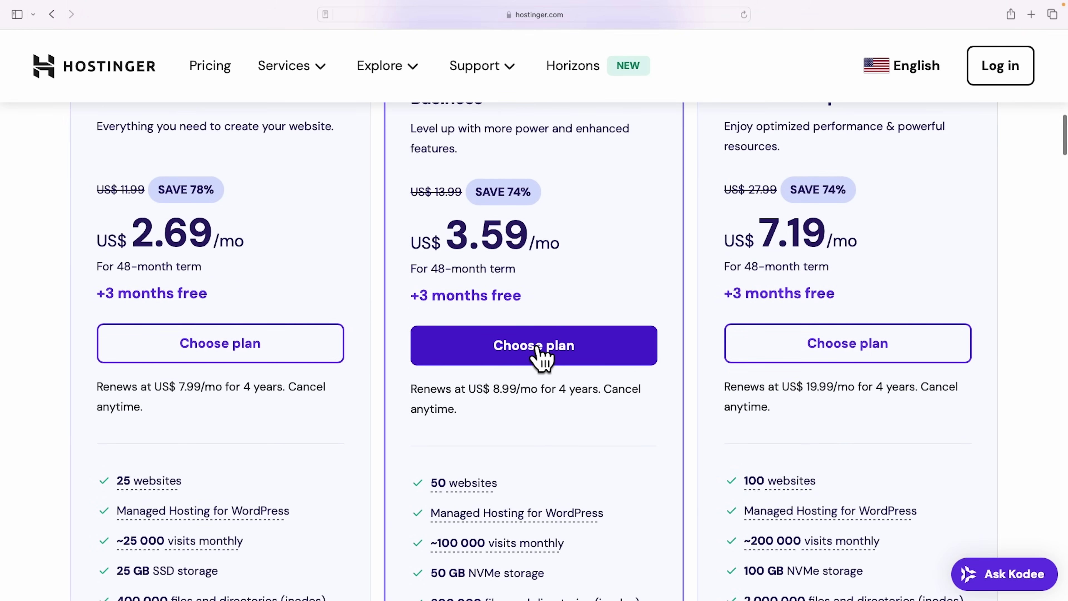
{"action": "left_click", "coordinate": [538, 349]}
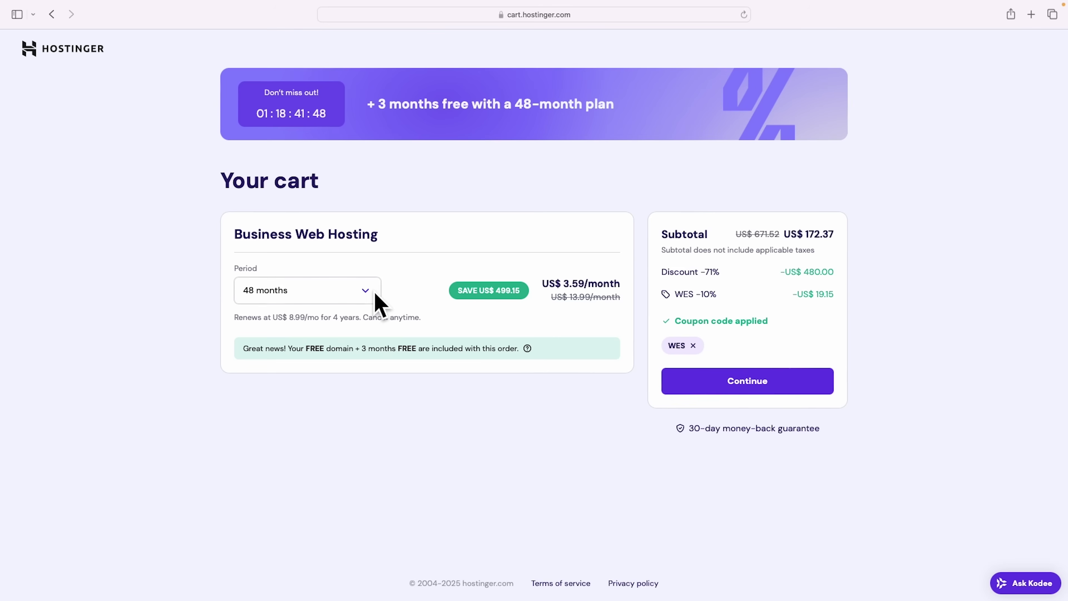
{"action": "left_click", "coordinate": [368, 292]}
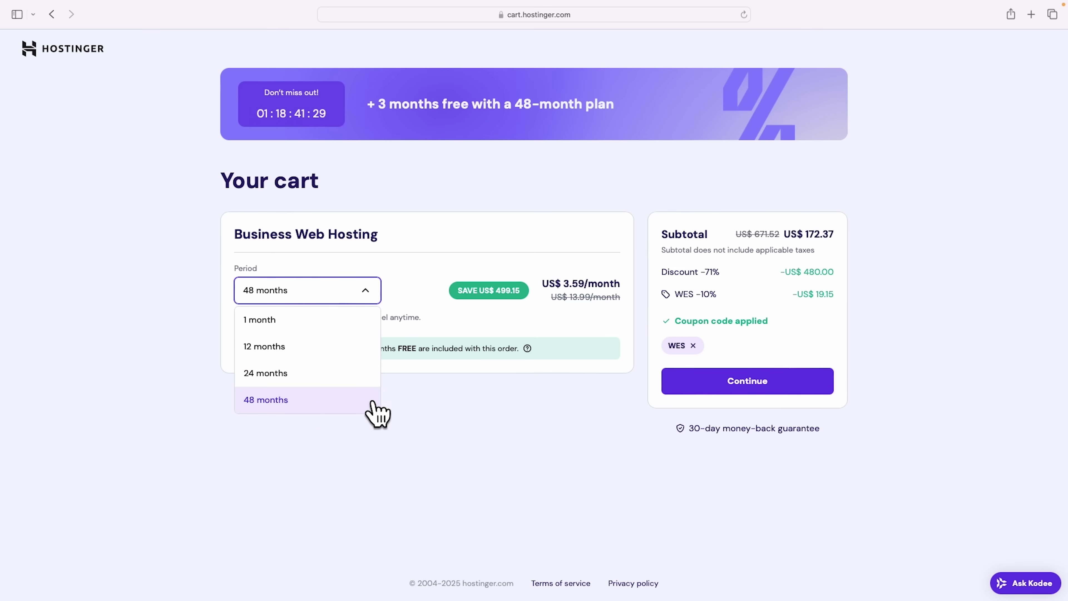
{"action": "left_click", "coordinate": [417, 403]}
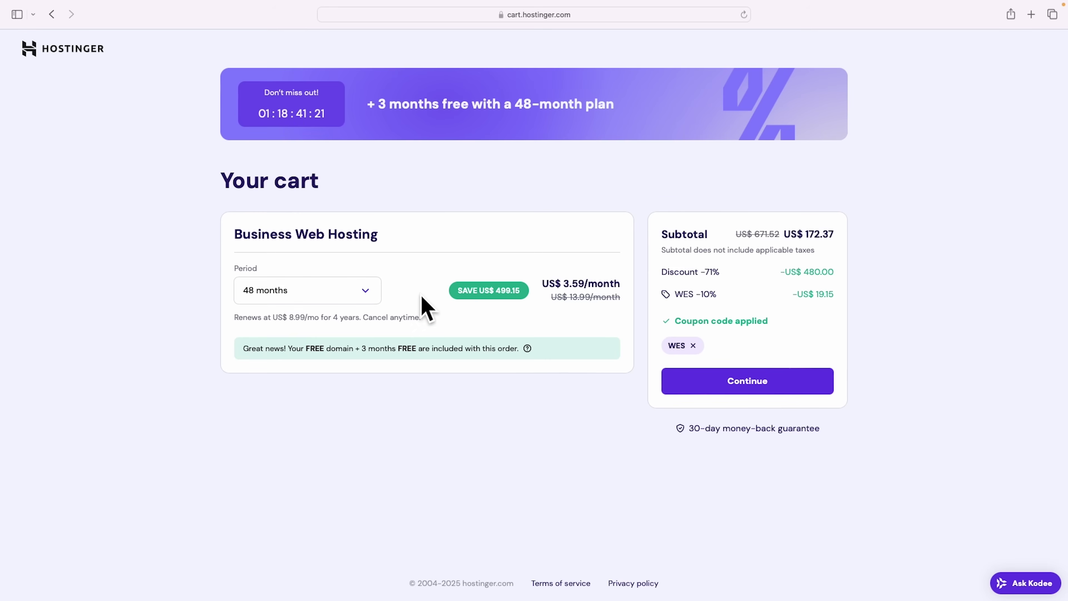
{"action": "left_click", "coordinate": [756, 385]}
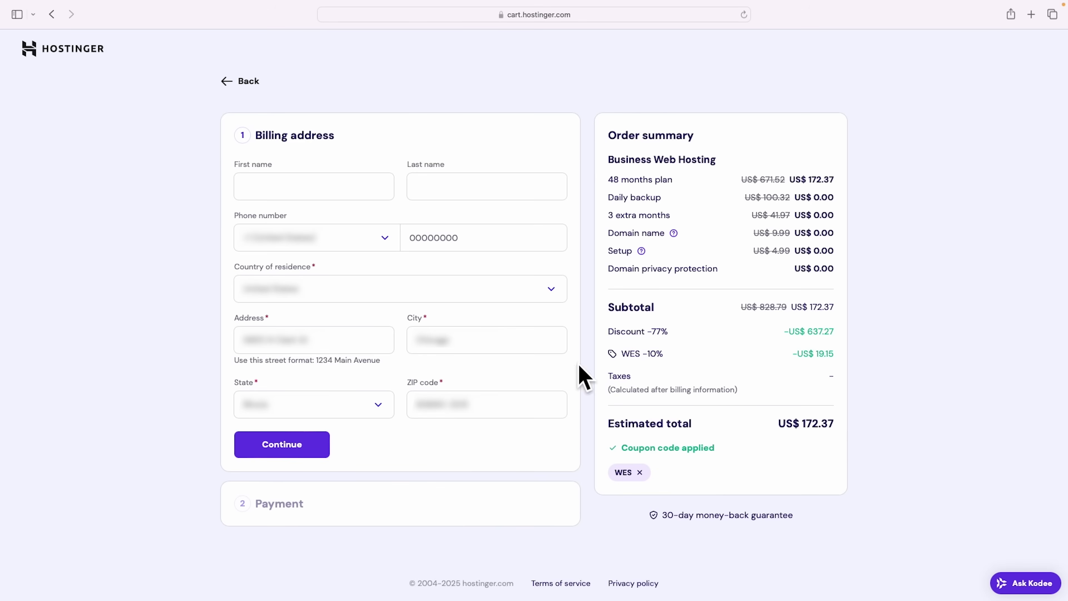
Submit the billing address and start the hosting setup, skipping the question about who the website is for
{"action": "left_click", "coordinate": [286, 446]}
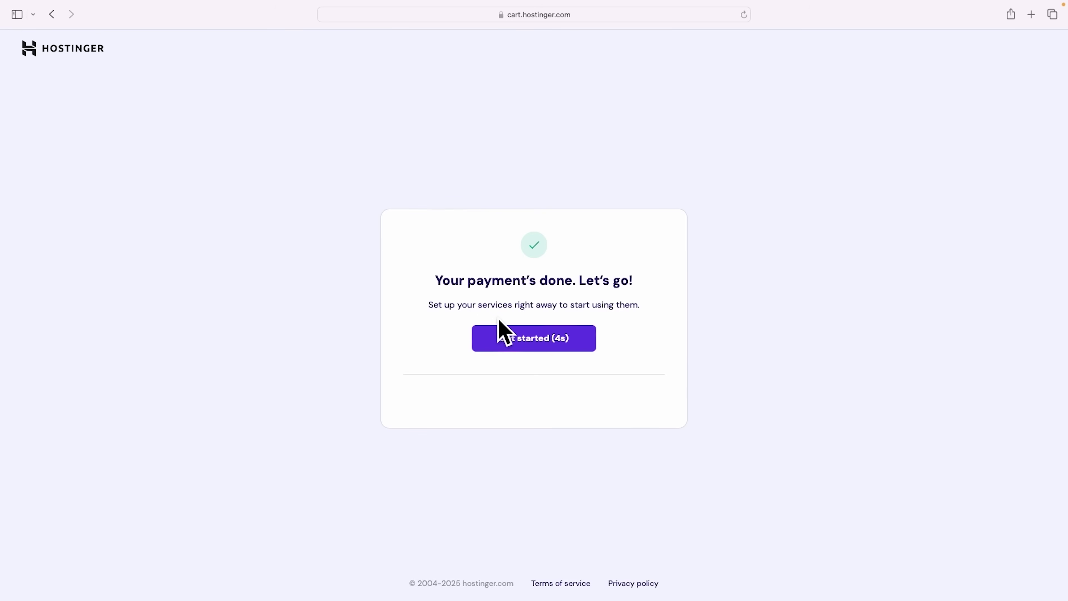
{"action": "left_click", "coordinate": [537, 337]}
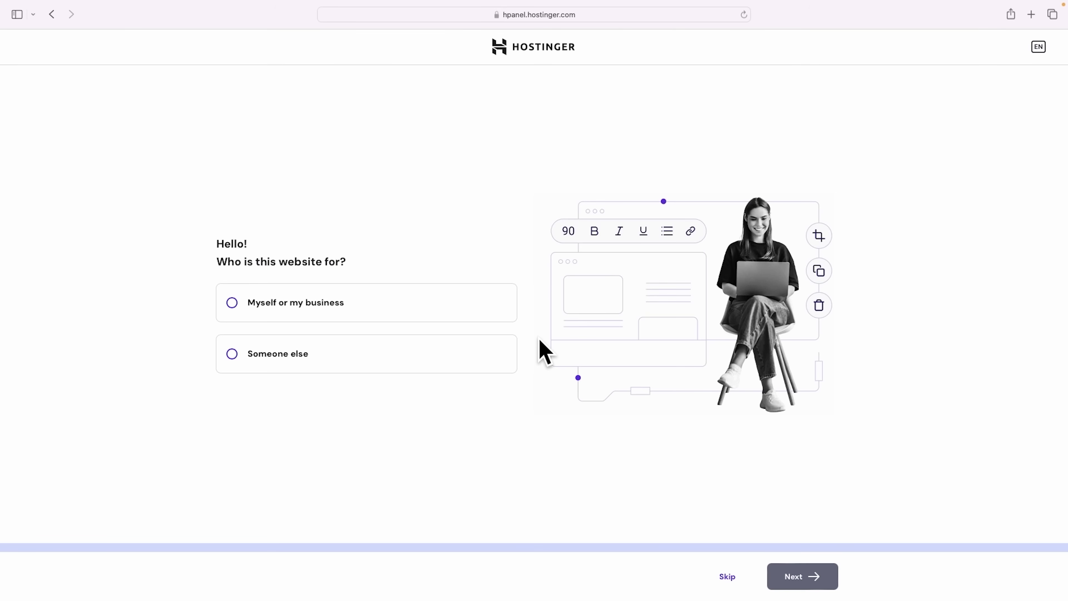
{"action": "left_click", "coordinate": [731, 579]}
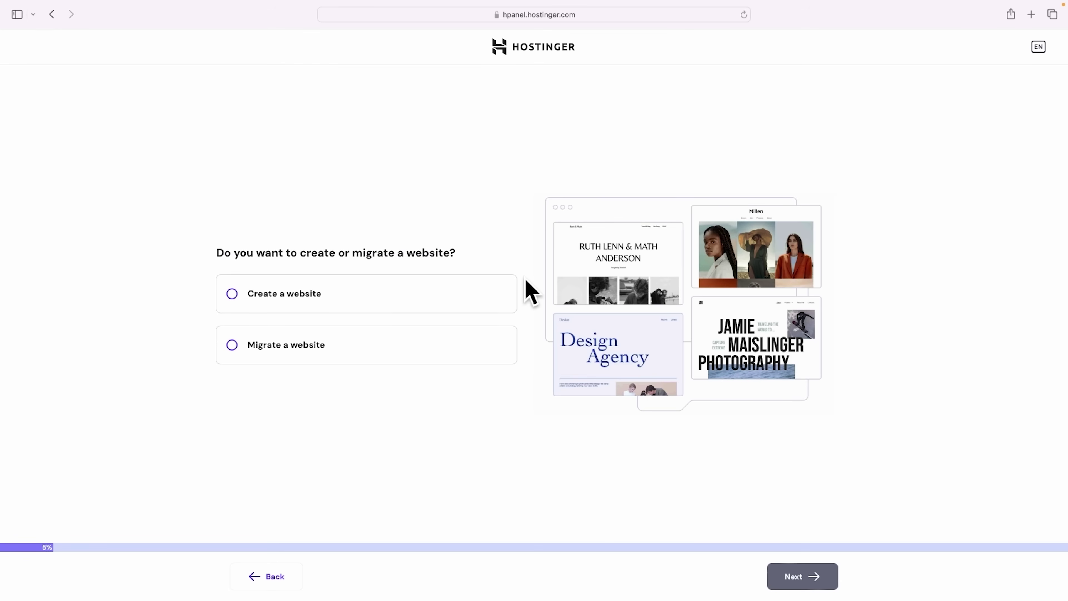
Choose to create a new website and build it with WordPress
{"action": "left_click", "coordinate": [232, 294]}
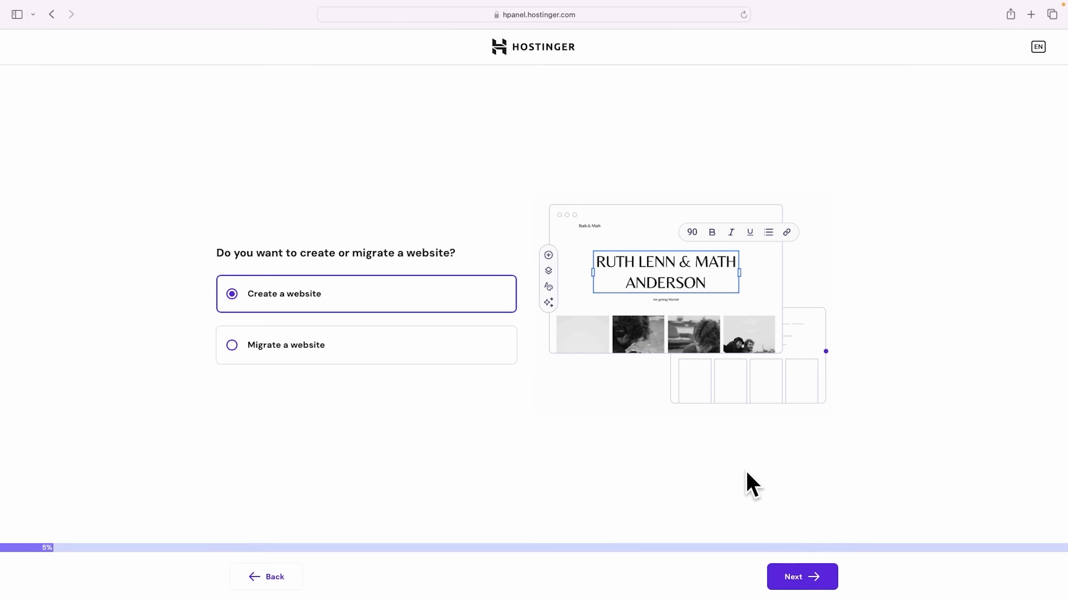
{"action": "left_click", "coordinate": [793, 580]}
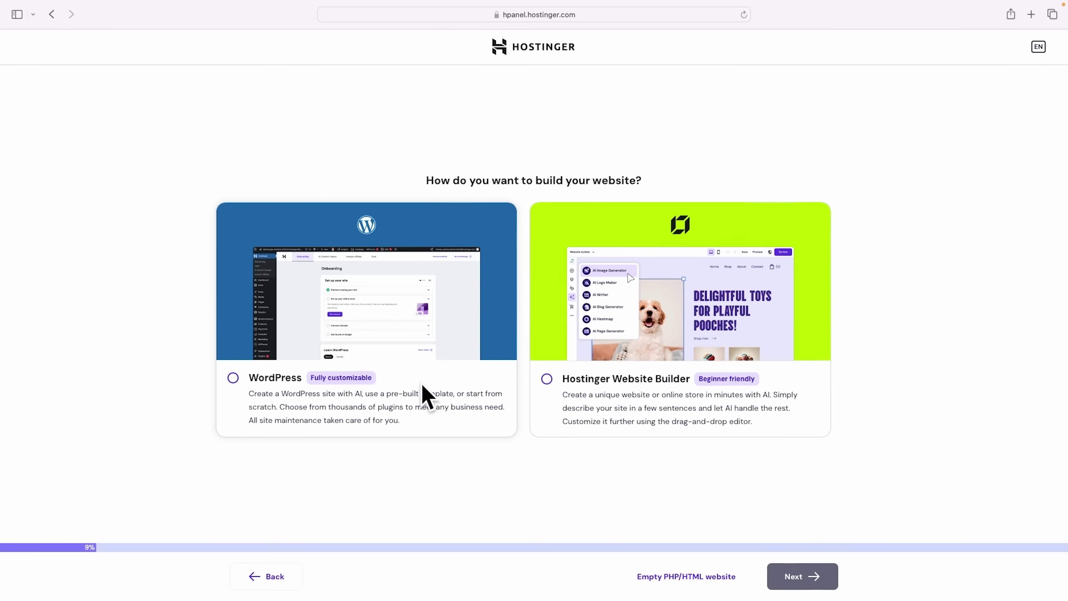
{"action": "left_click", "coordinate": [233, 378]}
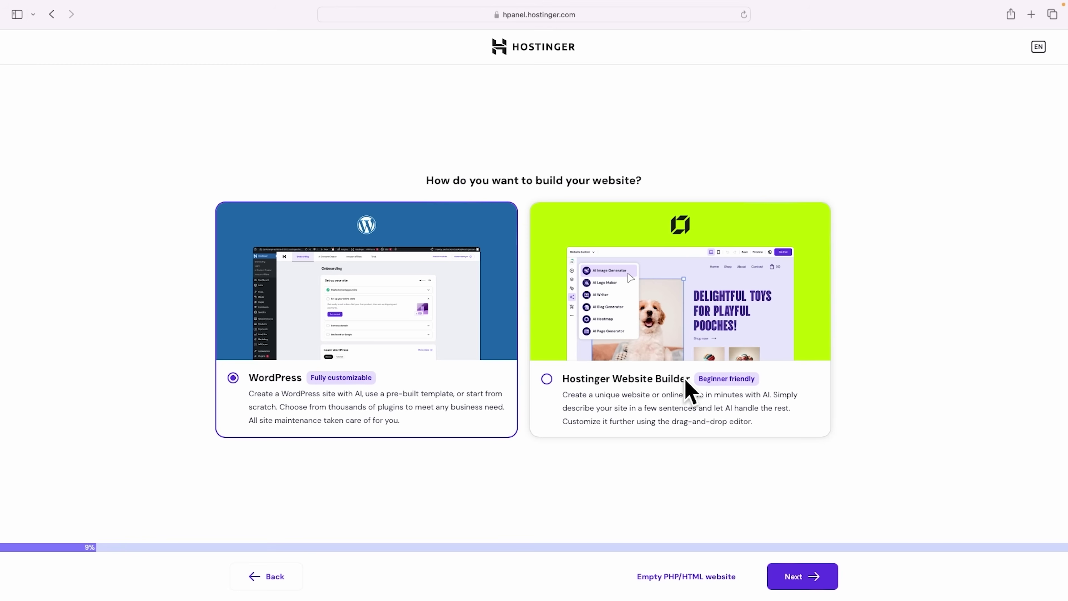
{"action": "left_click", "coordinate": [790, 578]}
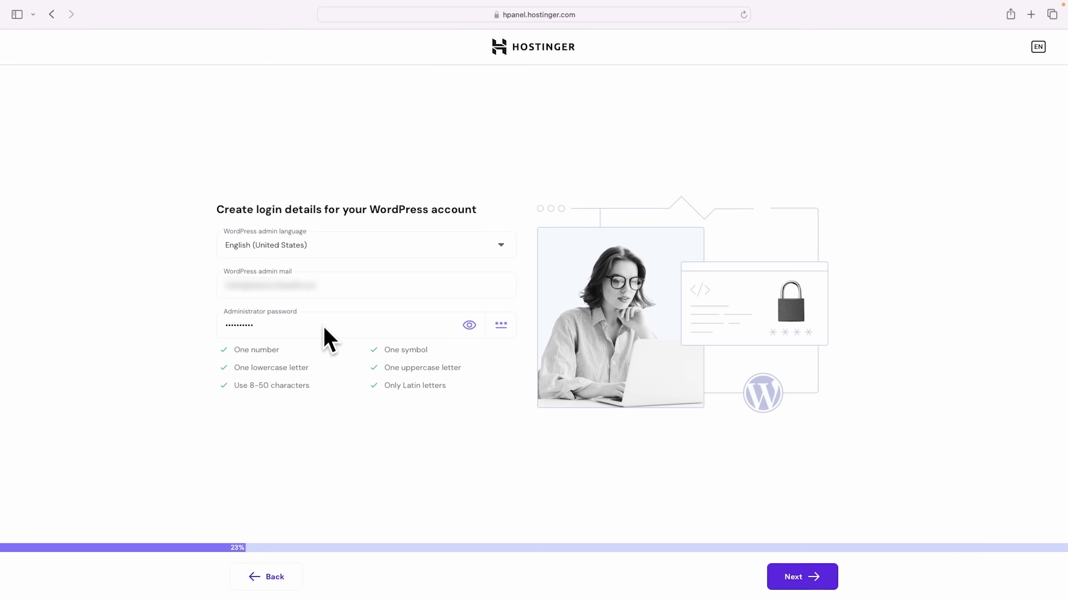
Submit the WordPress login details with the administrator password and choose to create a blank site
{"action": "left_click", "coordinate": [280, 325]}
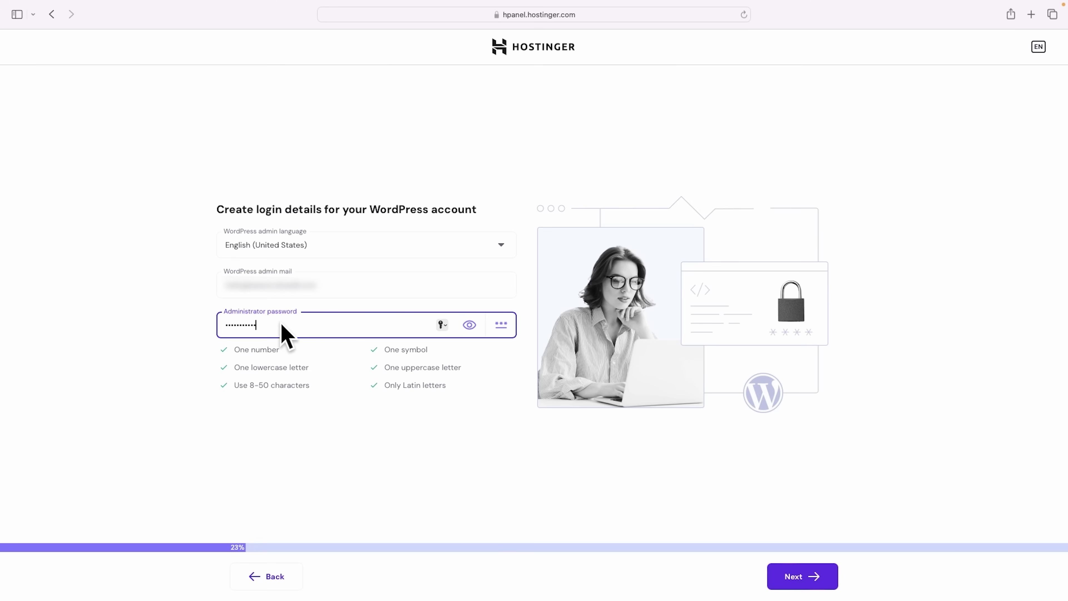
{"action": "left_click", "coordinate": [805, 581]}
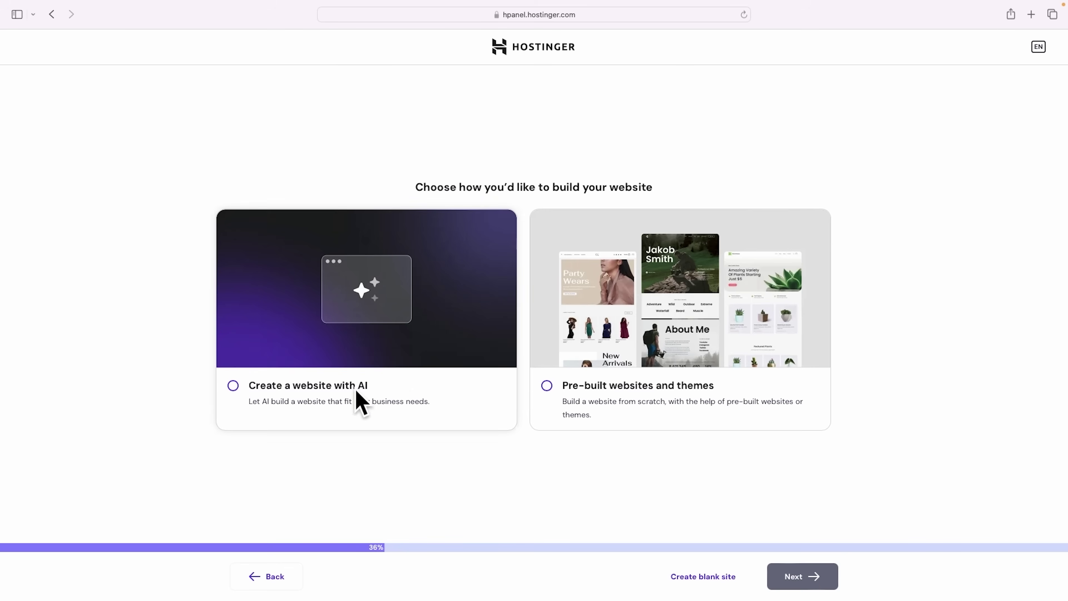
{"action": "left_click", "coordinate": [708, 580]}
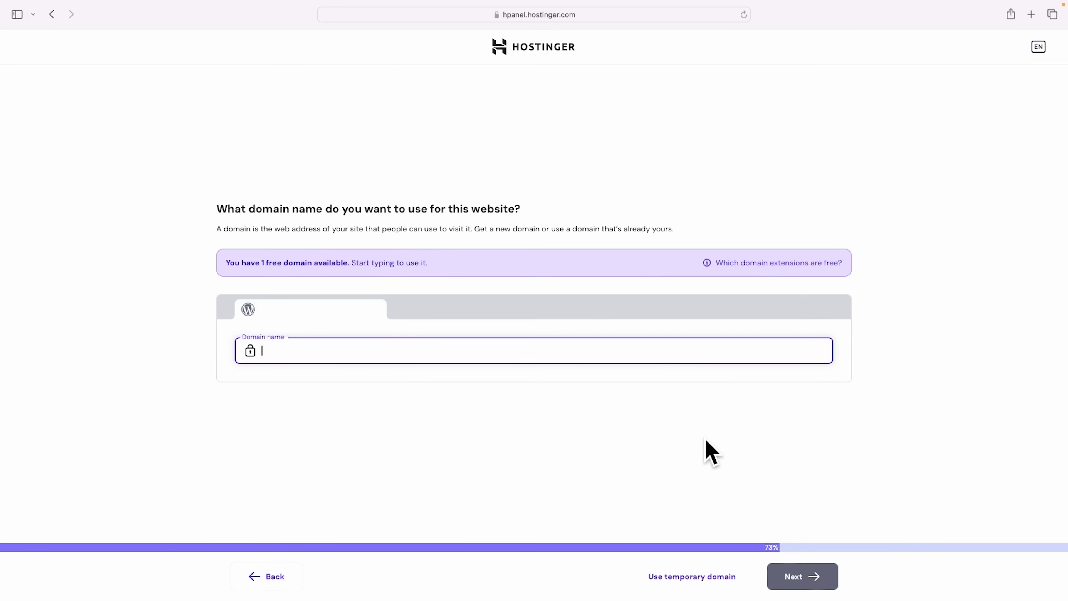
Search for the domain name wesmcdowellinc and claim wesmcdowellinc.com as the site's free domain
{"action": "type", "text": "wesmcdowellinc"}
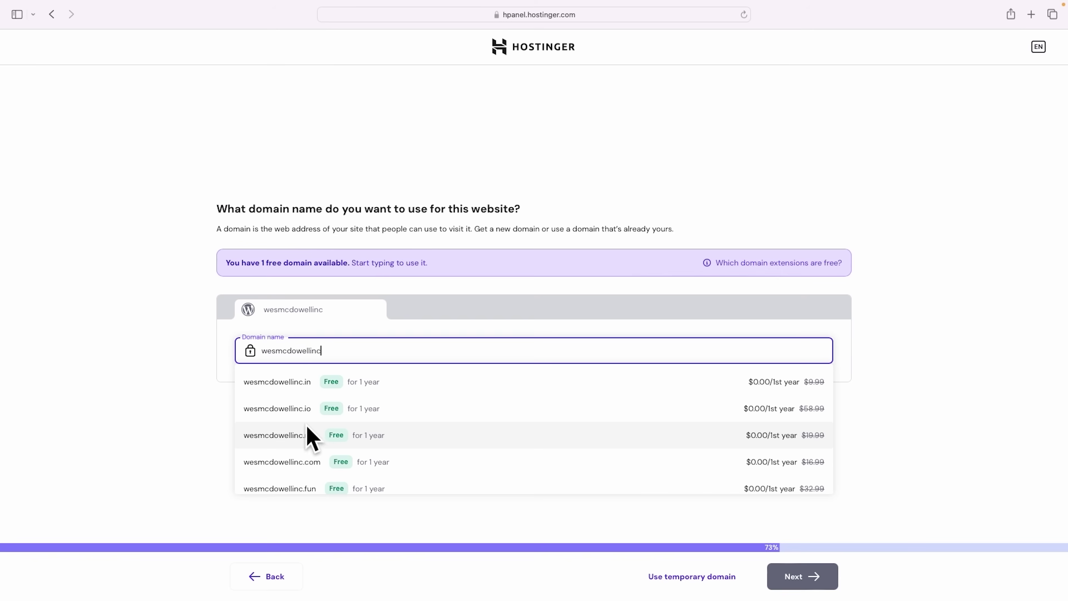
{"action": "scroll", "coordinate": [415, 433], "scroll_direction": "down", "scroll_amount": 3}
{"action": "scroll", "coordinate": [416, 448], "scroll_direction": "down", "scroll_amount": 5}
{"action": "scroll", "coordinate": [416, 448], "scroll_direction": "up", "scroll_amount": 8}
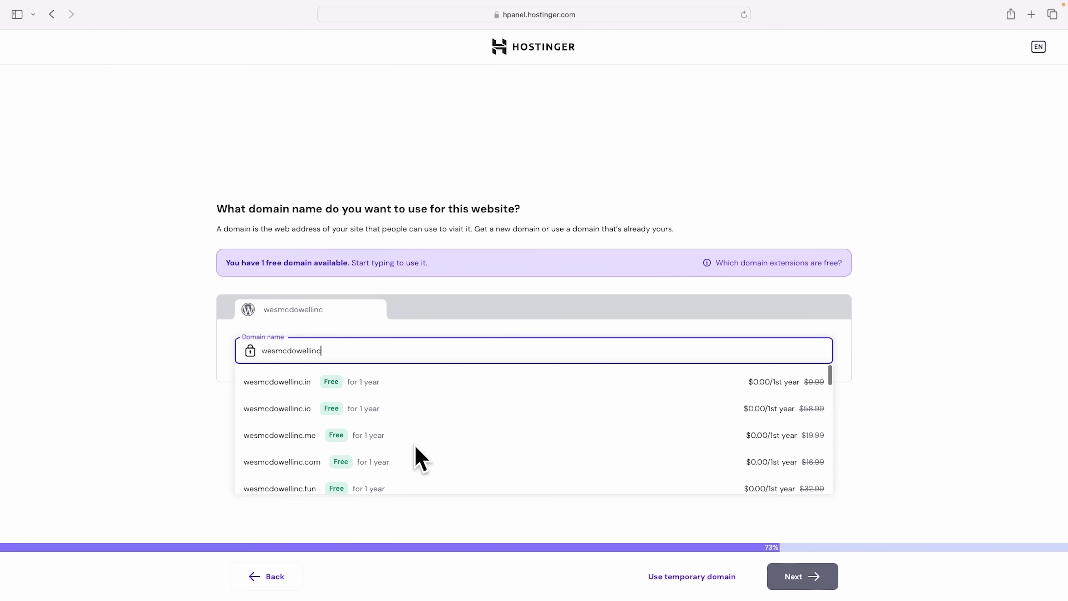
{"action": "left_click", "coordinate": [282, 463]}
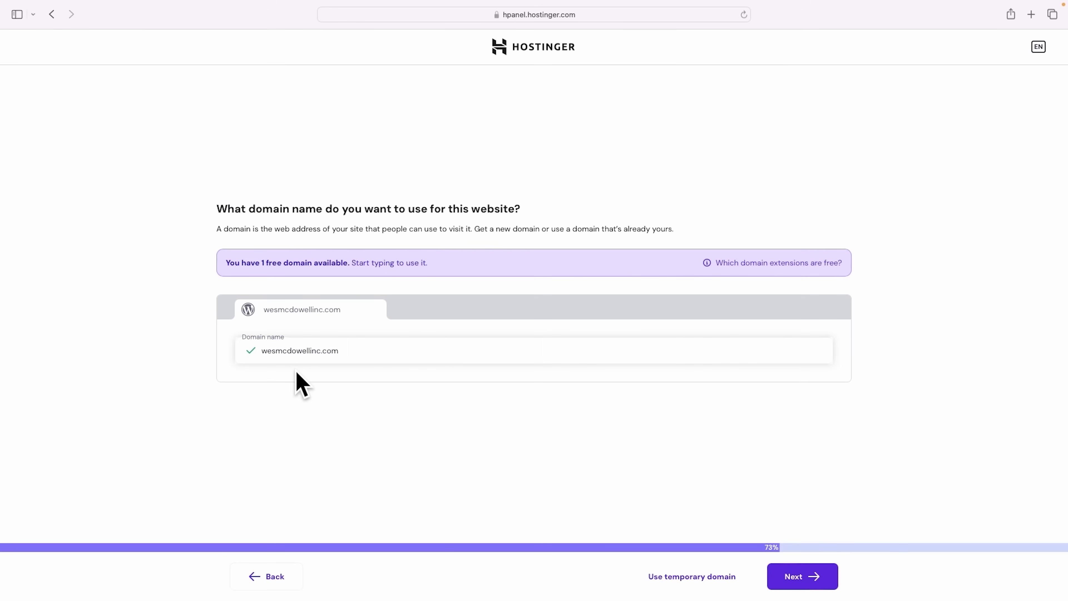
{"action": "left_click", "coordinate": [799, 581]}
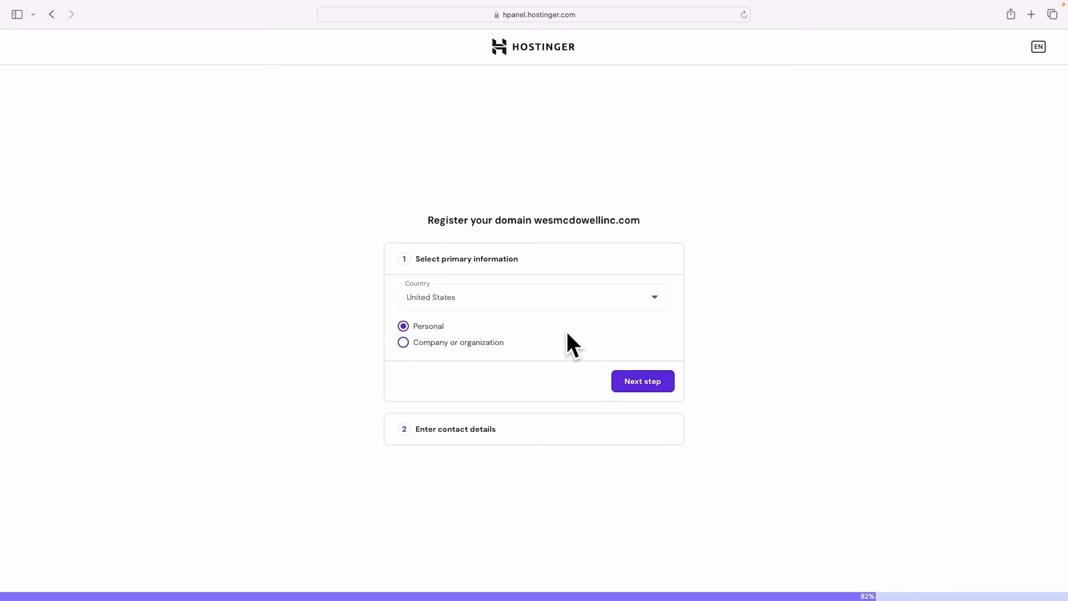
Finish registering the domain for a company or organization and accept the United States, Massachusetts data center
{"action": "left_click", "coordinate": [403, 343]}
{"action": "left_click", "coordinate": [640, 383]}
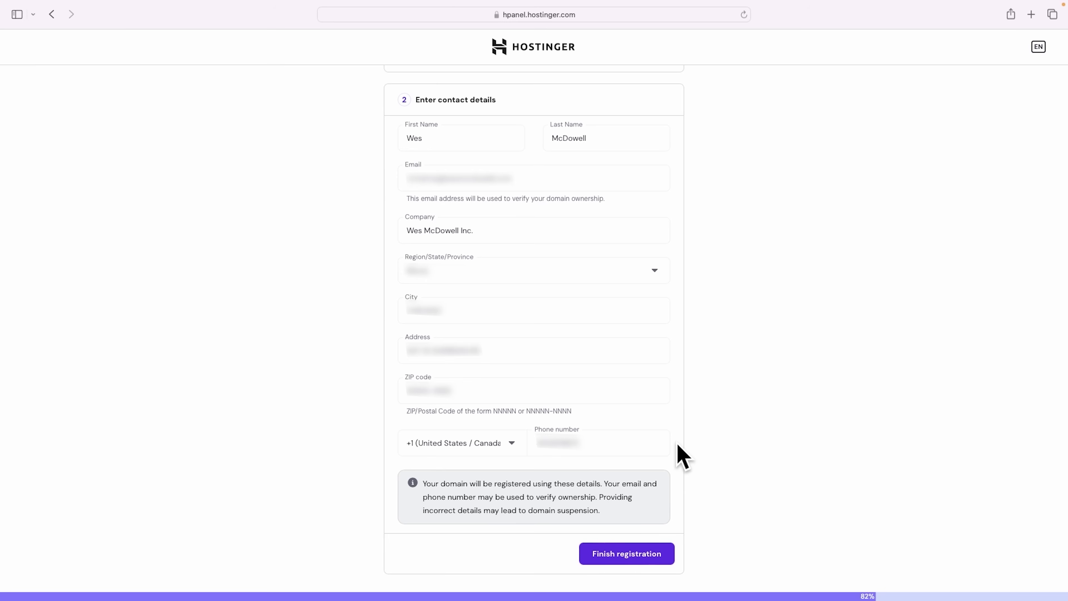
{"action": "left_click", "coordinate": [624, 555]}
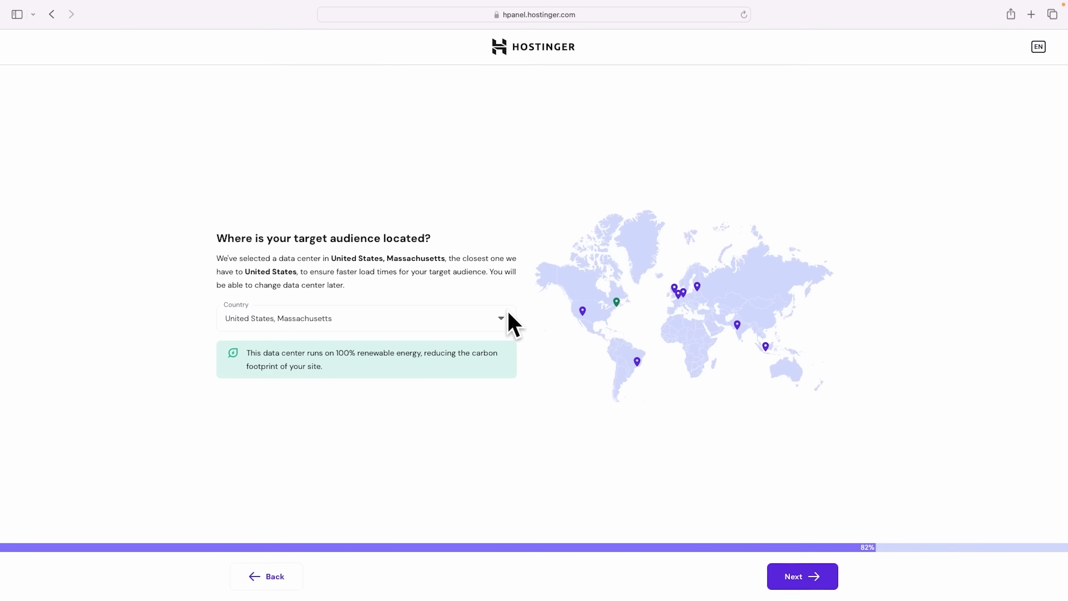
{"action": "mouse_move", "coordinate": [620, 308]}
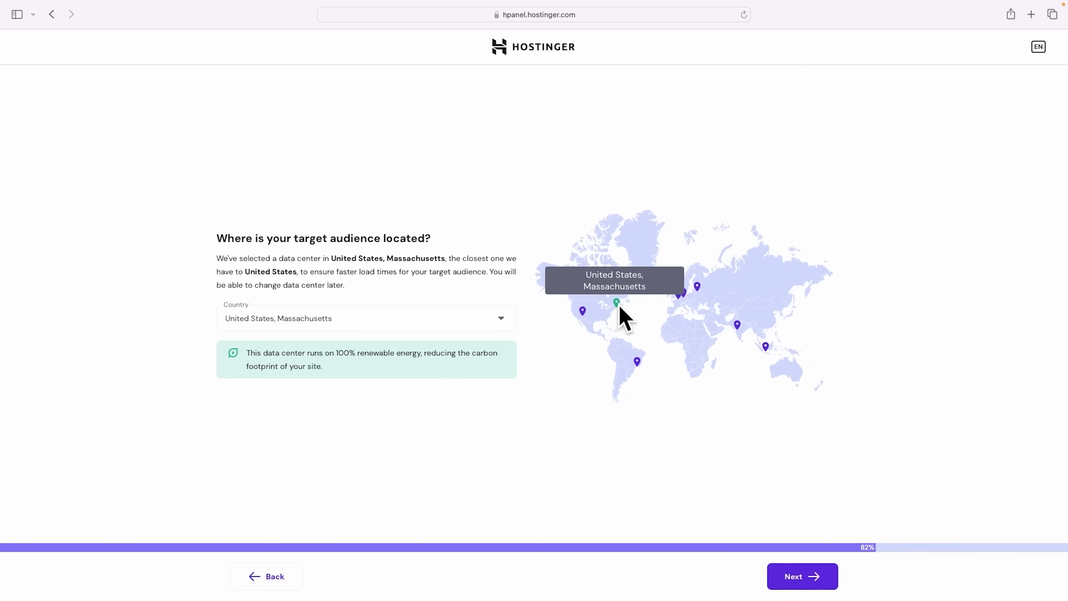
{"action": "left_click", "coordinate": [804, 580]}
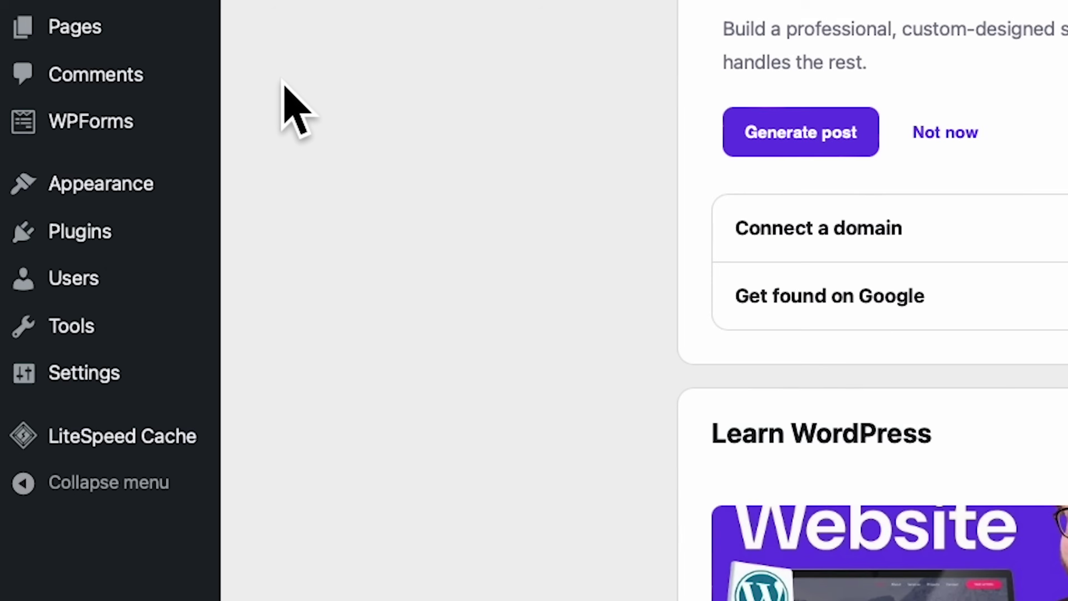
Add the Hello Elementor theme from the WordPress theme library and activate it
{"action": "mouse_move", "coordinate": [105, 194]}
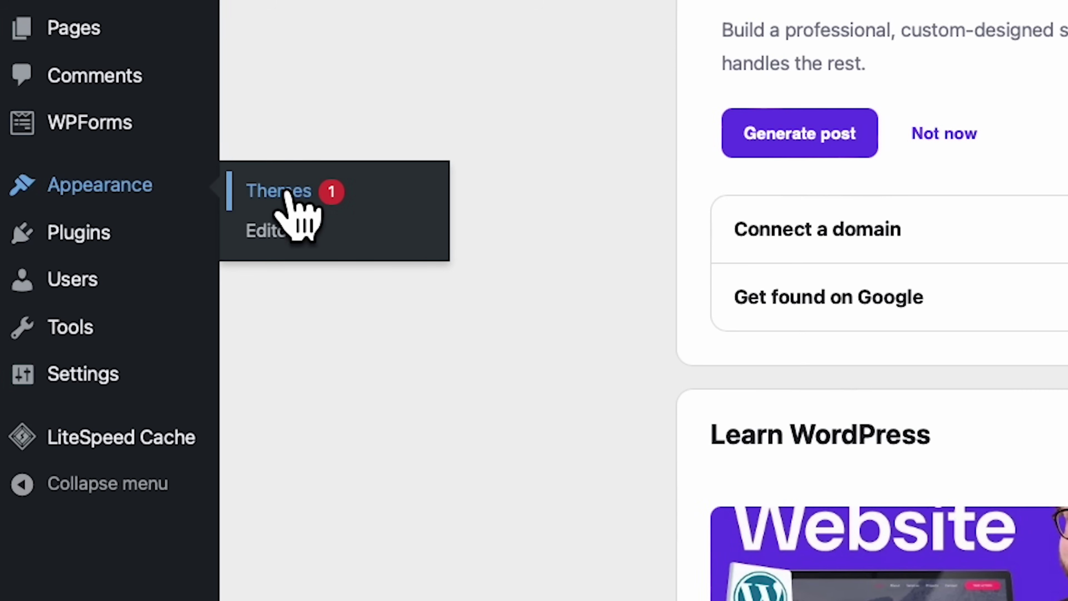
{"action": "left_click", "coordinate": [287, 185]}
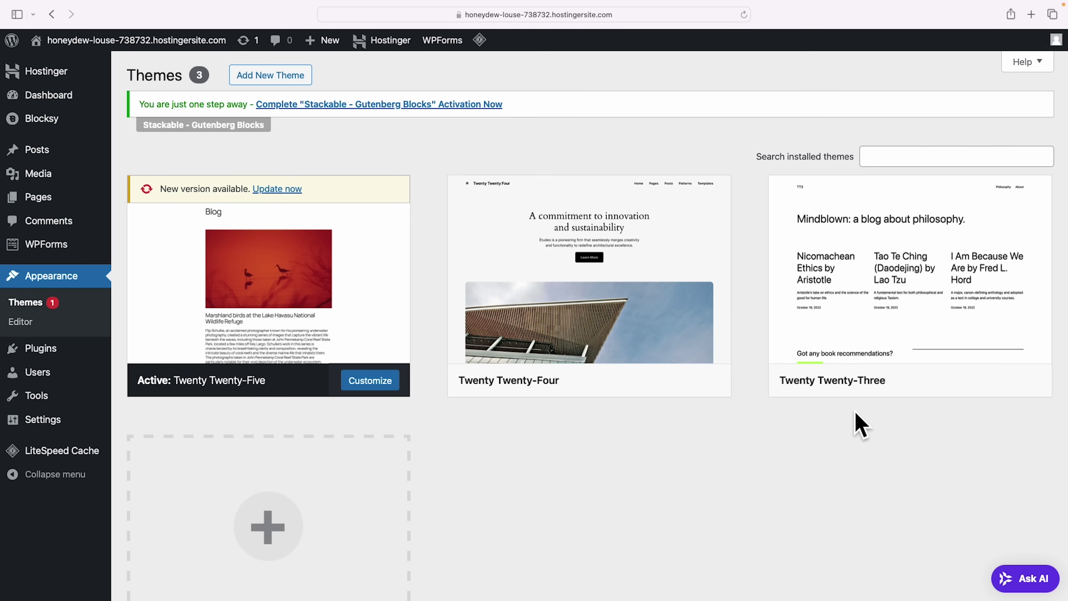
{"action": "left_click", "coordinate": [280, 75]}
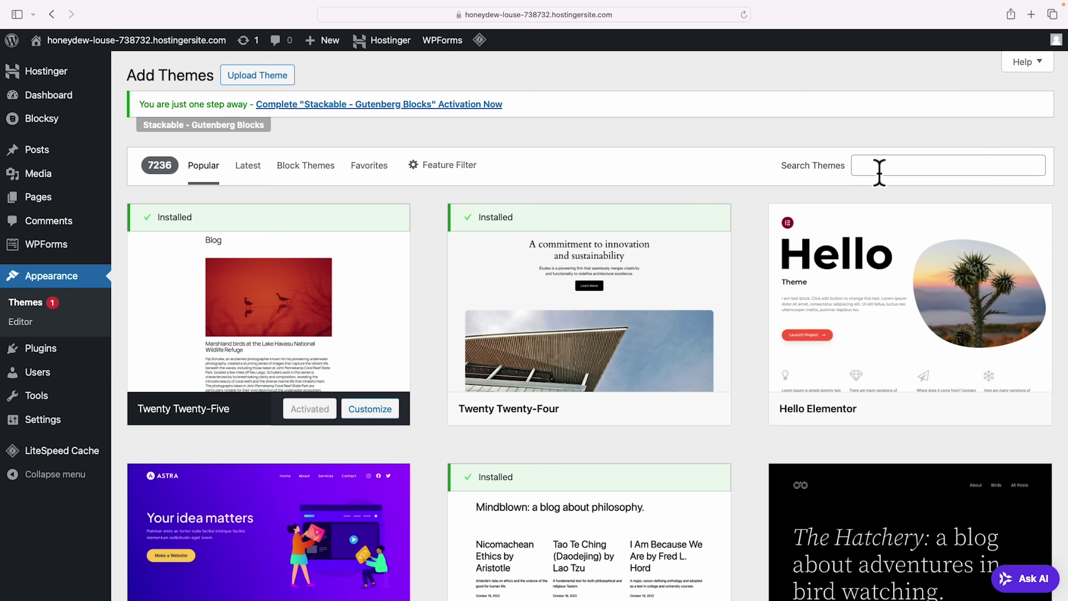
{"action": "mouse_move", "coordinate": [878, 245]}
{"action": "mouse_move", "coordinate": [827, 427]}
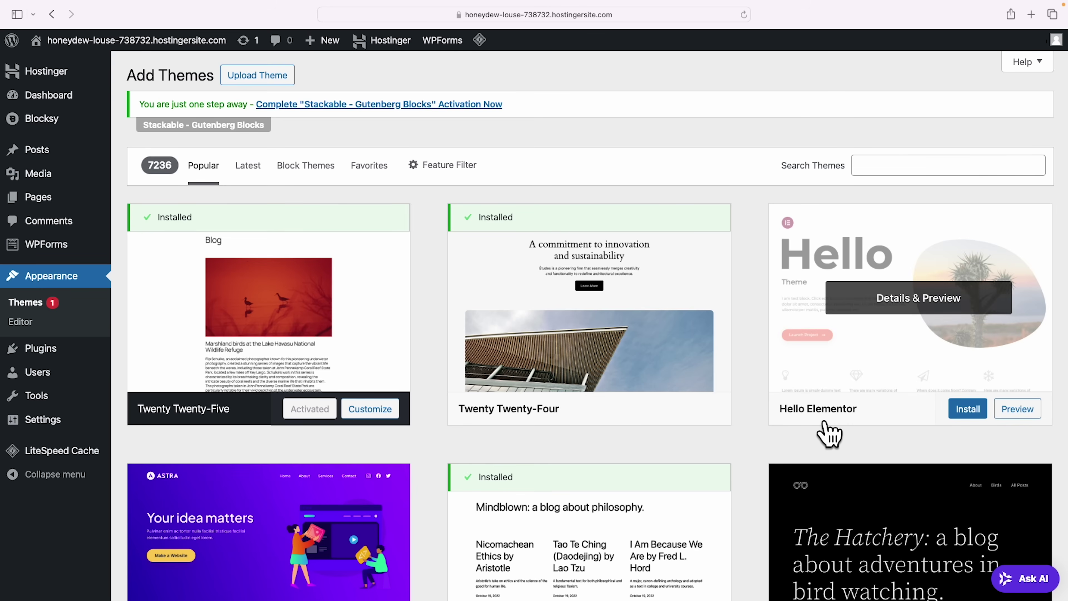
{"action": "left_click", "coordinate": [892, 168]}
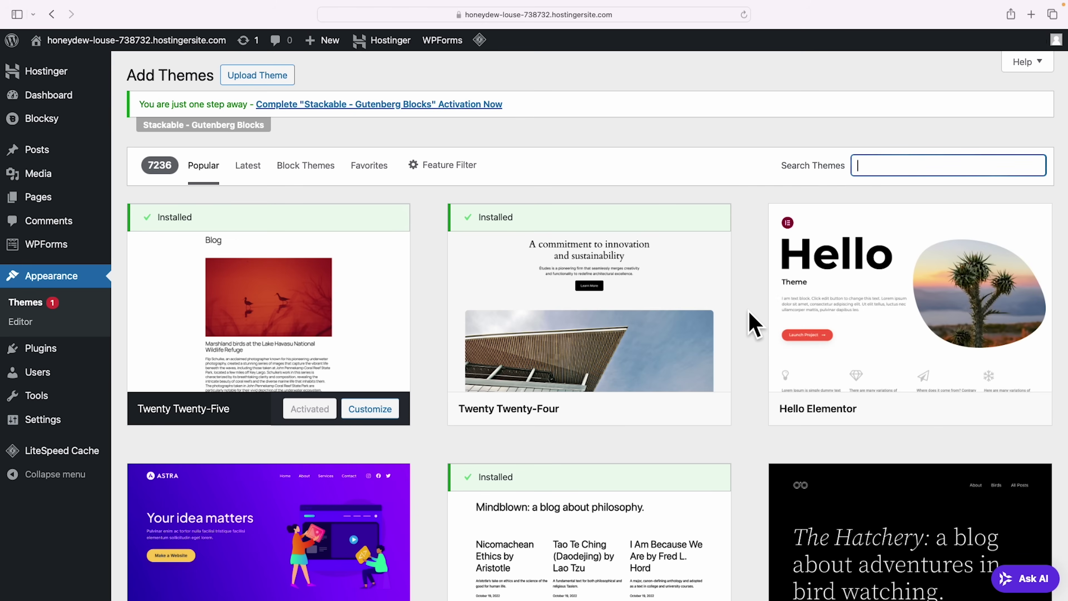
{"action": "mouse_move", "coordinate": [787, 326]}
{"action": "left_click", "coordinate": [967, 409]}
{"action": "left_click", "coordinate": [945, 410]}
Find the Elementor Website Builder plugin by searching for elementor, install and activate it, and exit its account setup
{"action": "scroll", "coordinate": [745, 411], "scroll_direction": "down", "scroll_amount": 2}
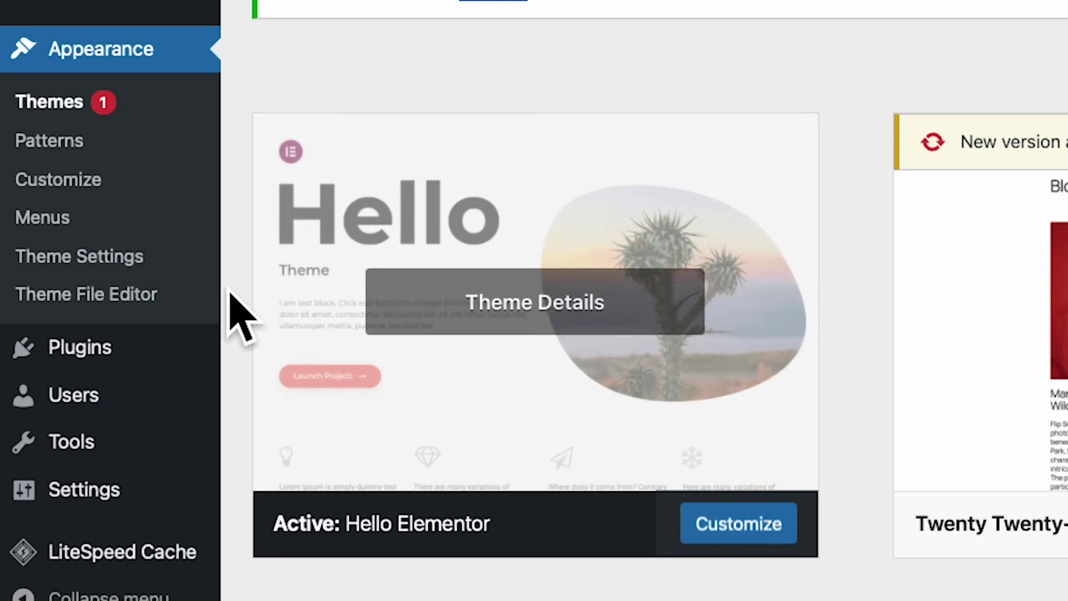
{"action": "mouse_move", "coordinate": [40, 426]}
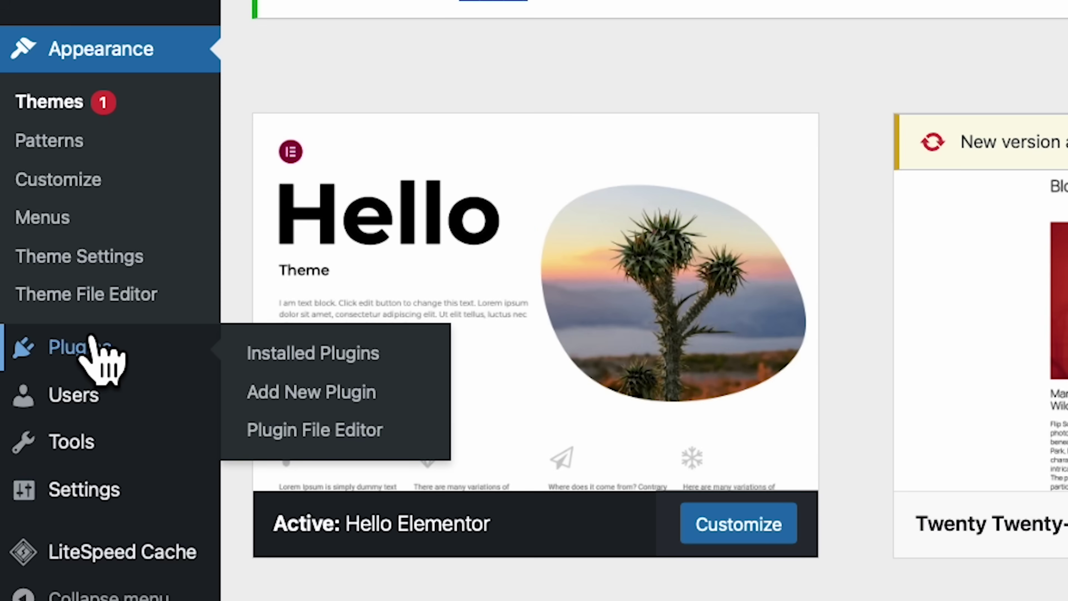
{"action": "left_click", "coordinate": [332, 394]}
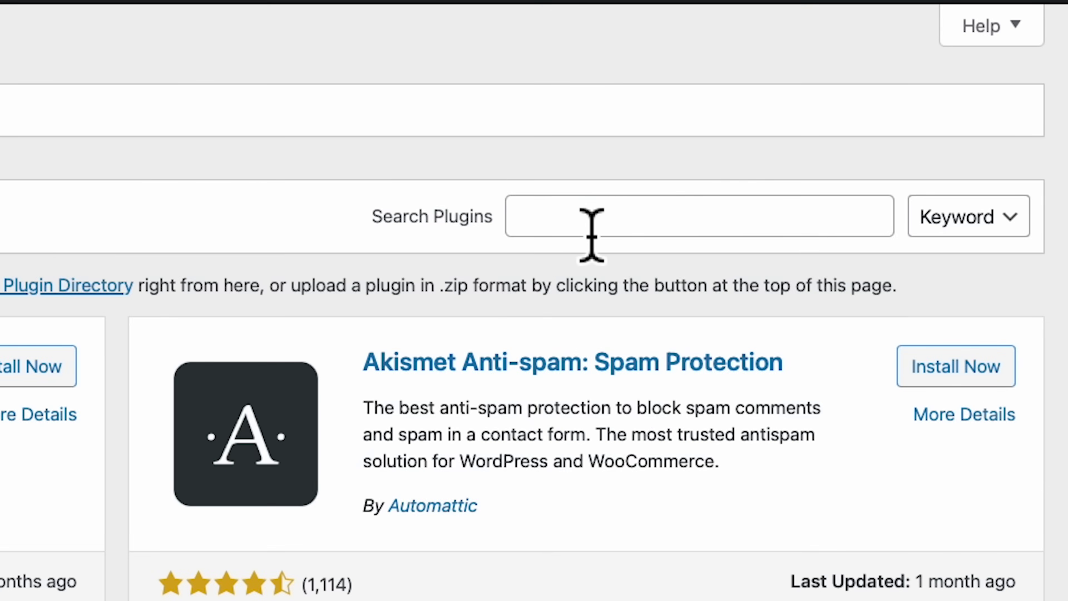
{"action": "left_click", "coordinate": [827, 165]}
{"action": "type", "text": "elementor"}
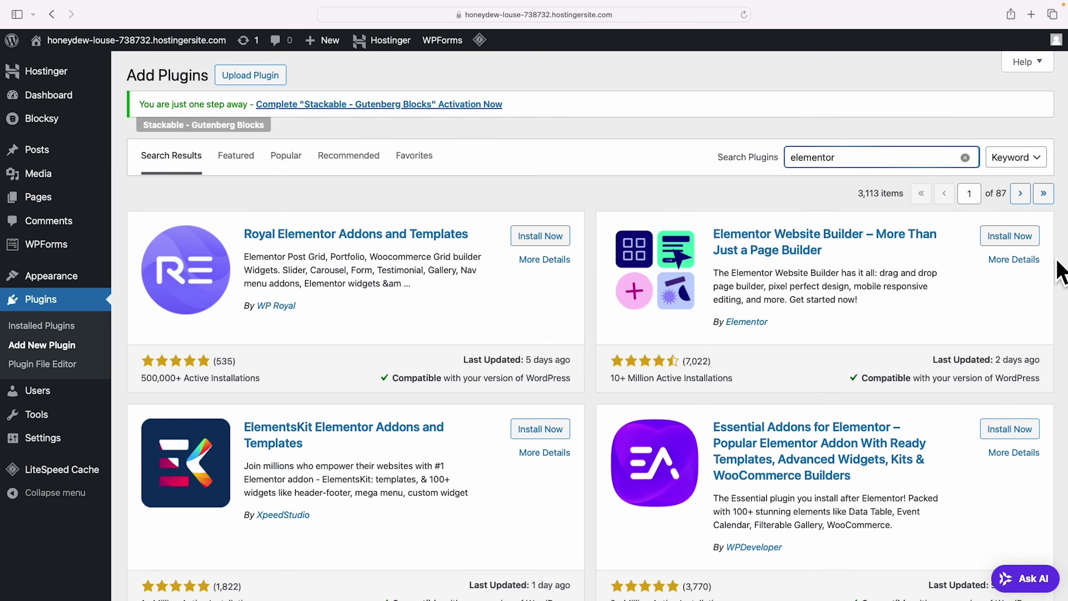
{"action": "left_click", "coordinate": [1018, 236]}
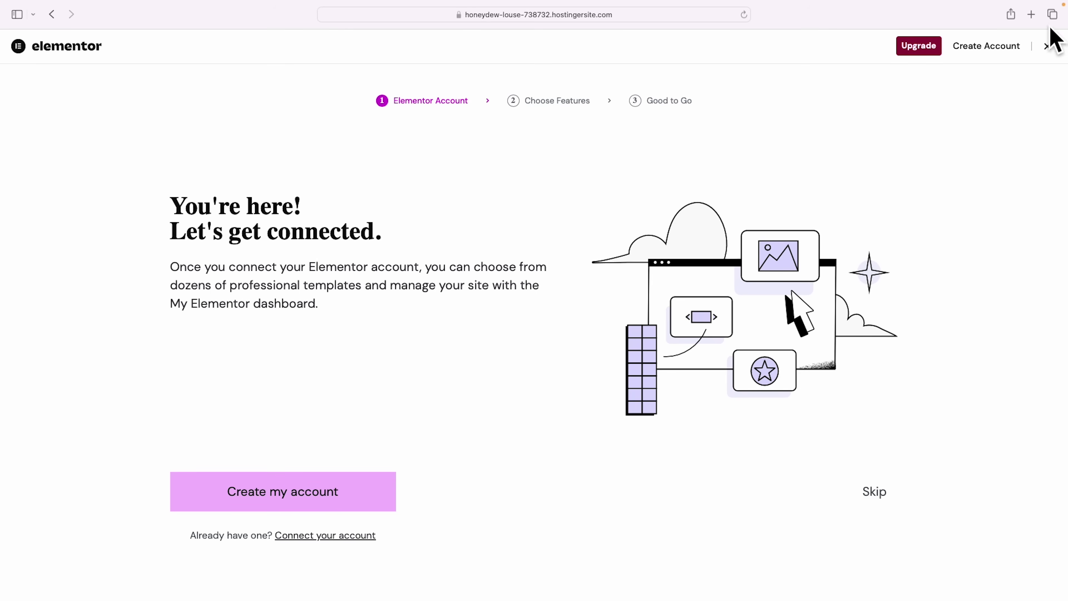
{"action": "left_click", "coordinate": [1046, 46]}
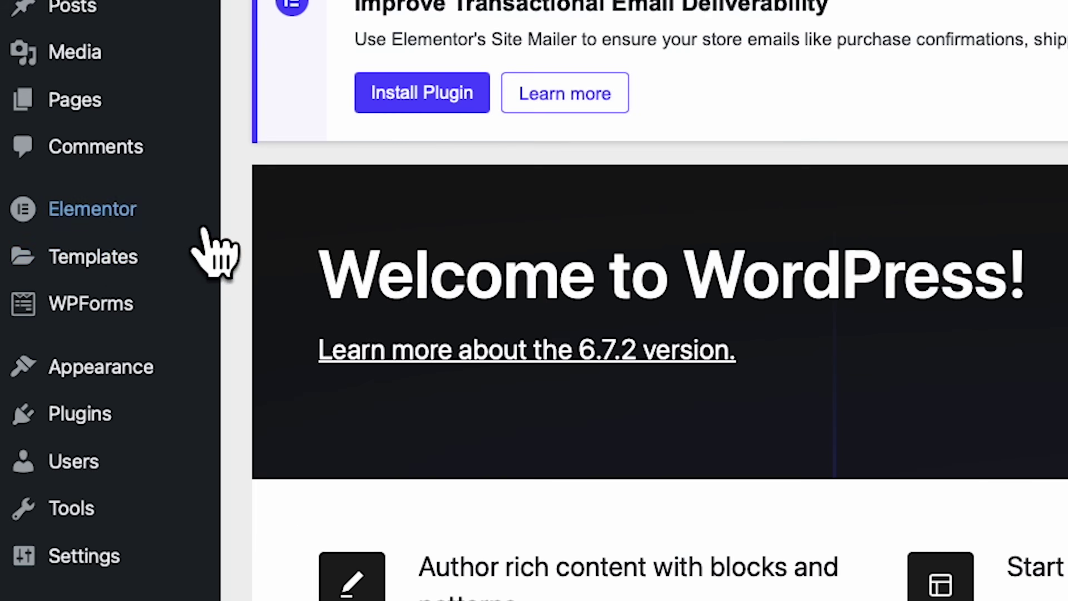
Choose the newest Elementor JSON file, ending in 03-18.json, from Downloads as the file to import into the saved templates
{"action": "mouse_move", "coordinate": [105, 258]}
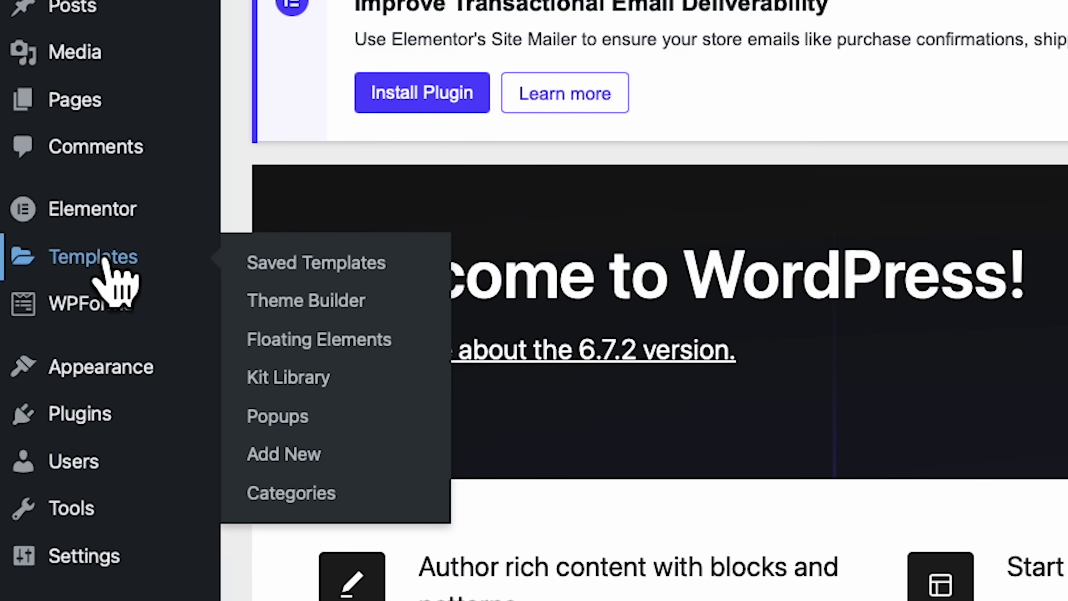
{"action": "left_click", "coordinate": [105, 254]}
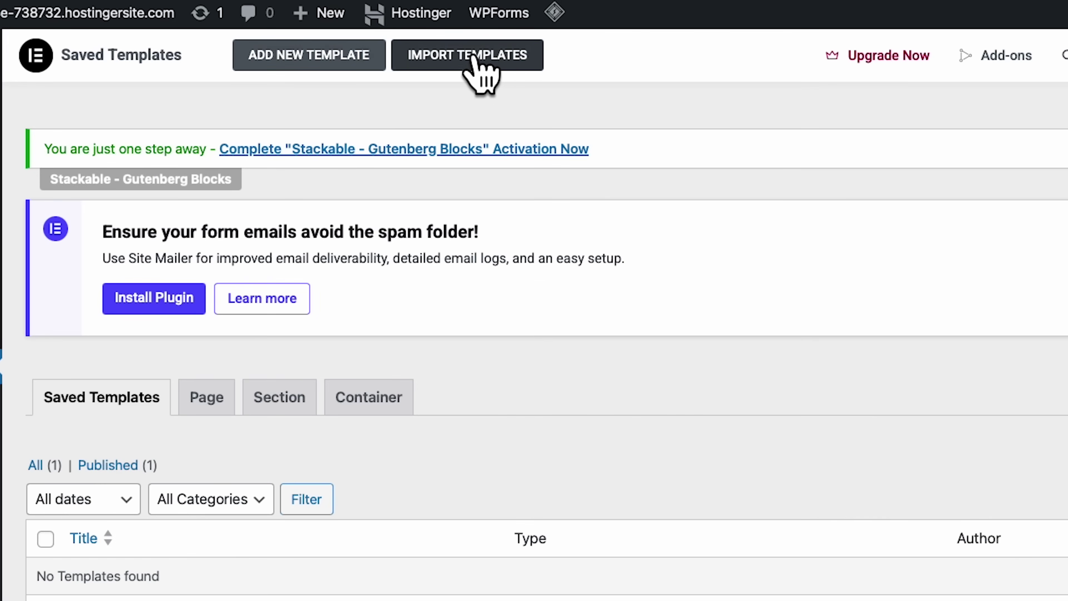
{"action": "left_click", "coordinate": [491, 63]}
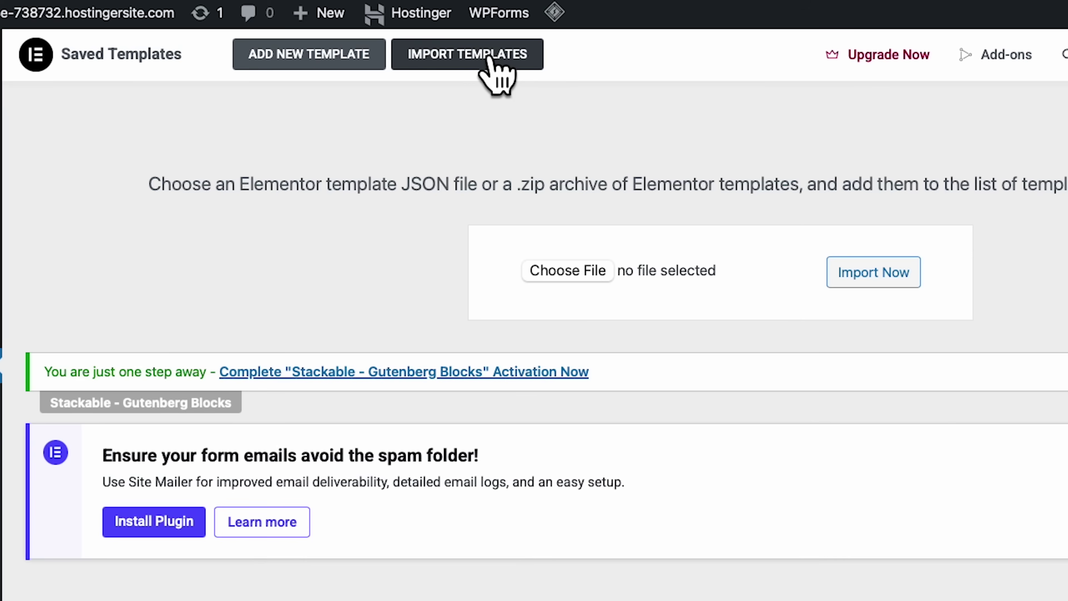
{"action": "left_click", "coordinate": [587, 272]}
{"action": "left_click", "coordinate": [476, 250]}
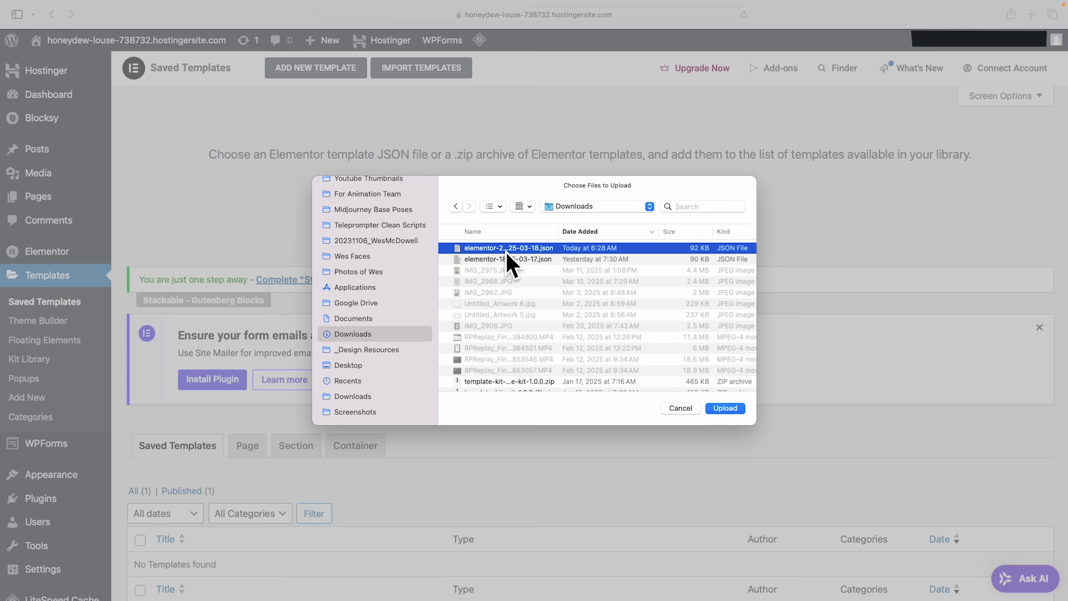
{"action": "left_click", "coordinate": [730, 409]}
Import the chosen template file, accepting the JSON safety warning and turning off its future display
{"action": "left_click", "coordinate": [696, 213]}
{"action": "left_click", "coordinate": [400, 335]}
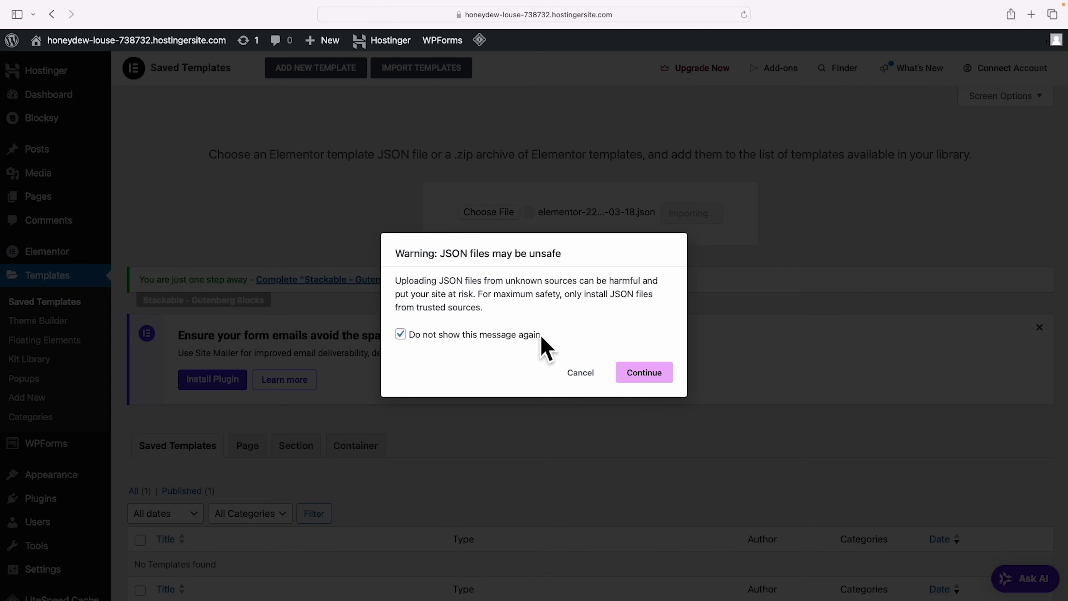
{"action": "left_click", "coordinate": [647, 374]}
{"action": "left_click", "coordinate": [648, 381]}
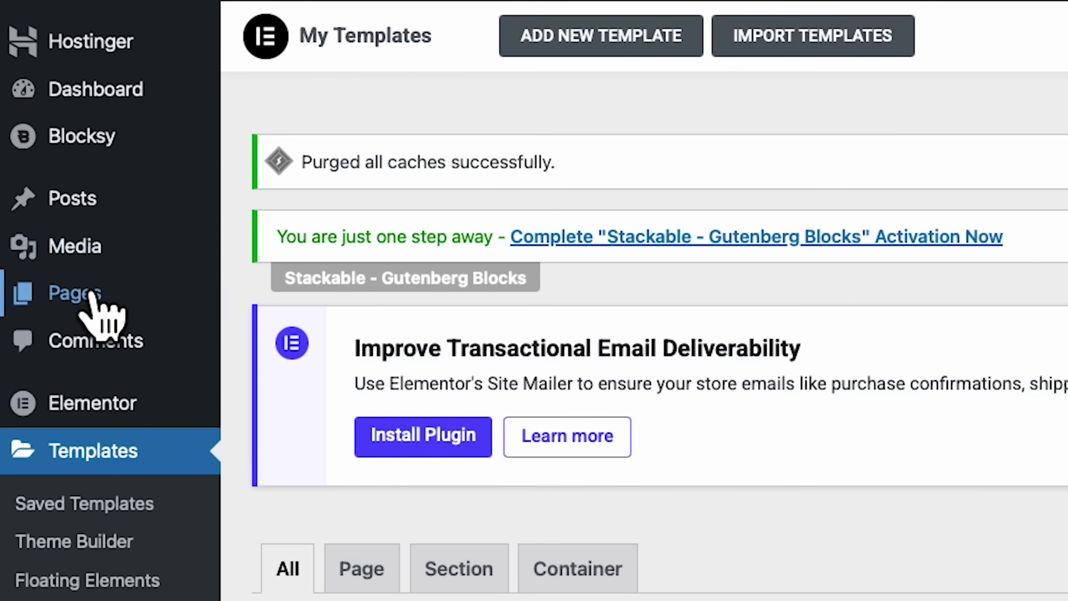
Create a new page titled "Landing page" and open it in the Elementor editor, closing the AI notification and the Structure window
{"action": "mouse_move", "coordinate": [70, 301]}
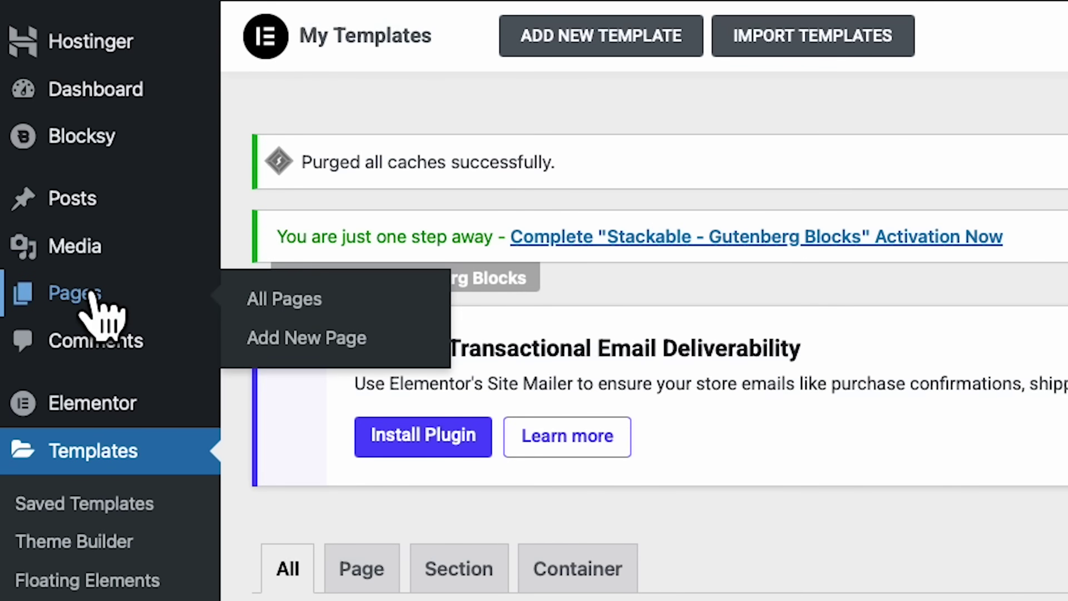
{"action": "left_click", "coordinate": [319, 342]}
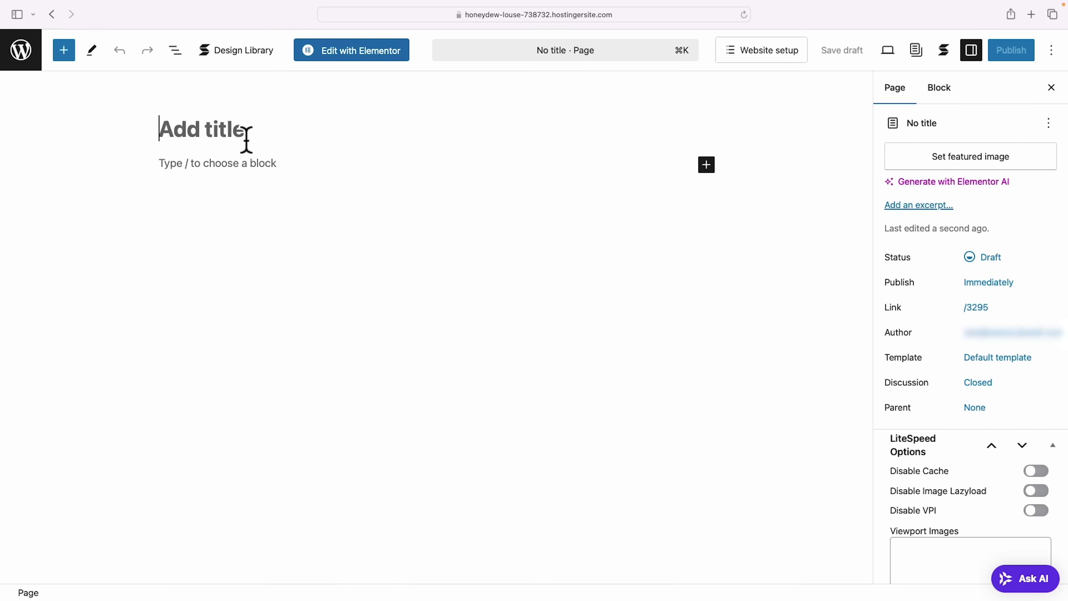
{"action": "type", "text": "Landing page"}
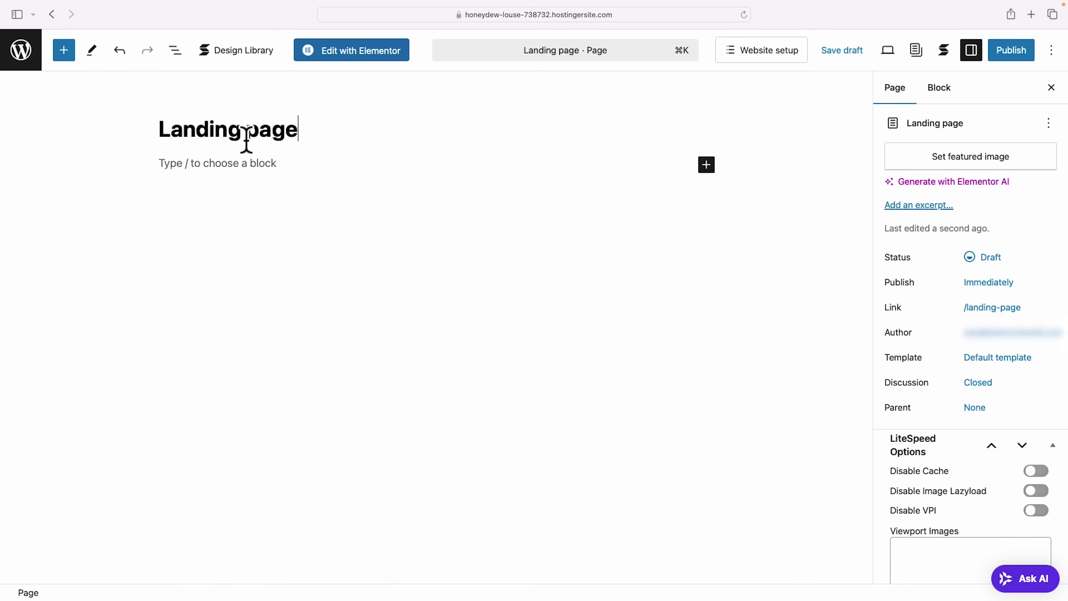
{"action": "left_click", "coordinate": [354, 61]}
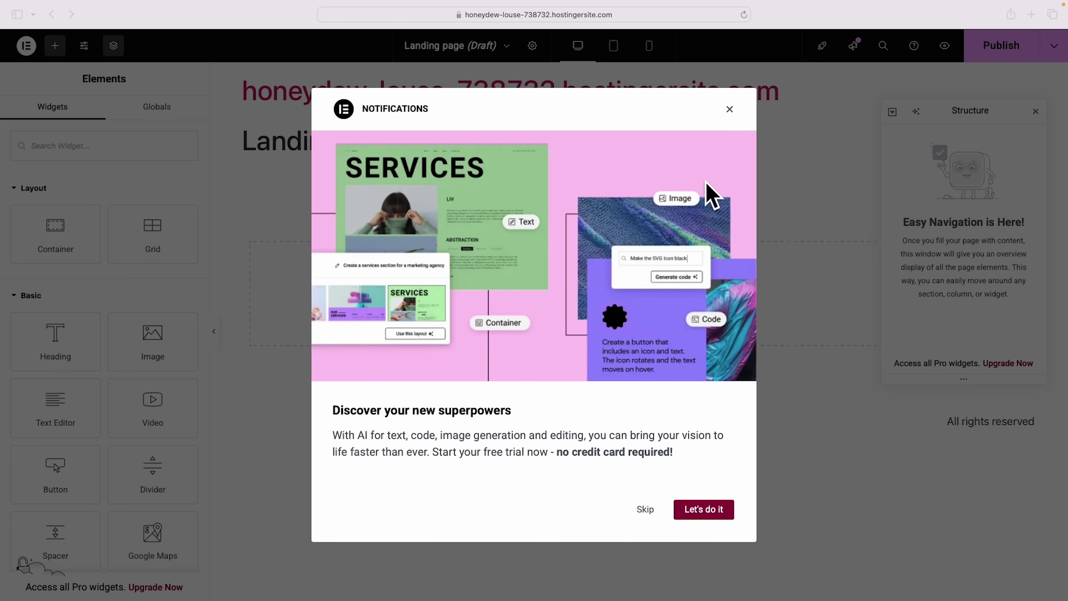
{"action": "left_click", "coordinate": [729, 110]}
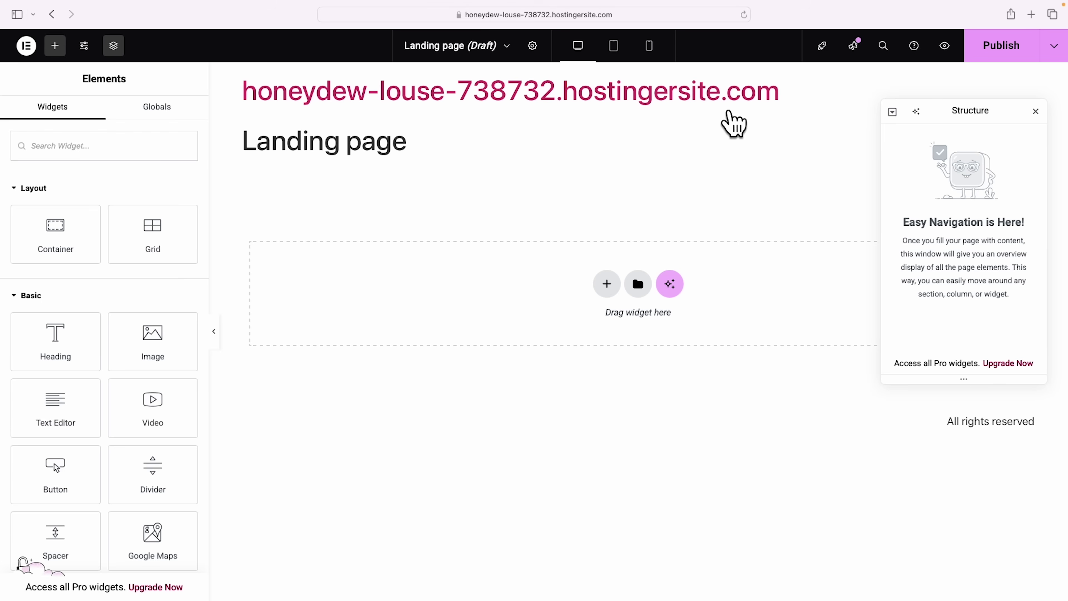
{"action": "left_click", "coordinate": [1036, 111]}
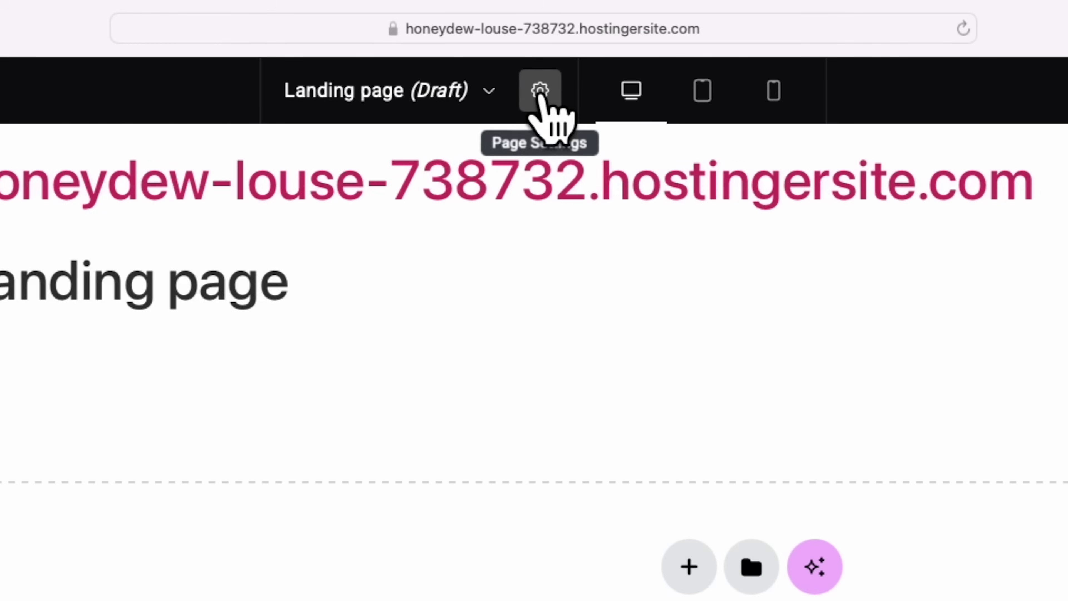
Set the landing page's layout to Elementor Canvas in the page settings
{"action": "left_click", "coordinate": [539, 91]}
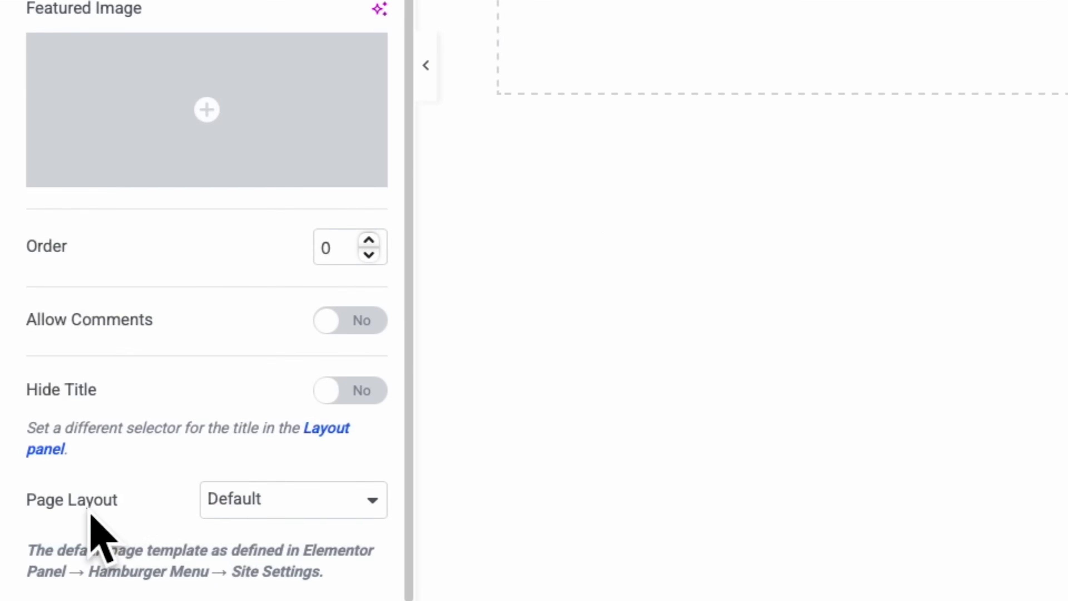
{"action": "left_click", "coordinate": [185, 549]}
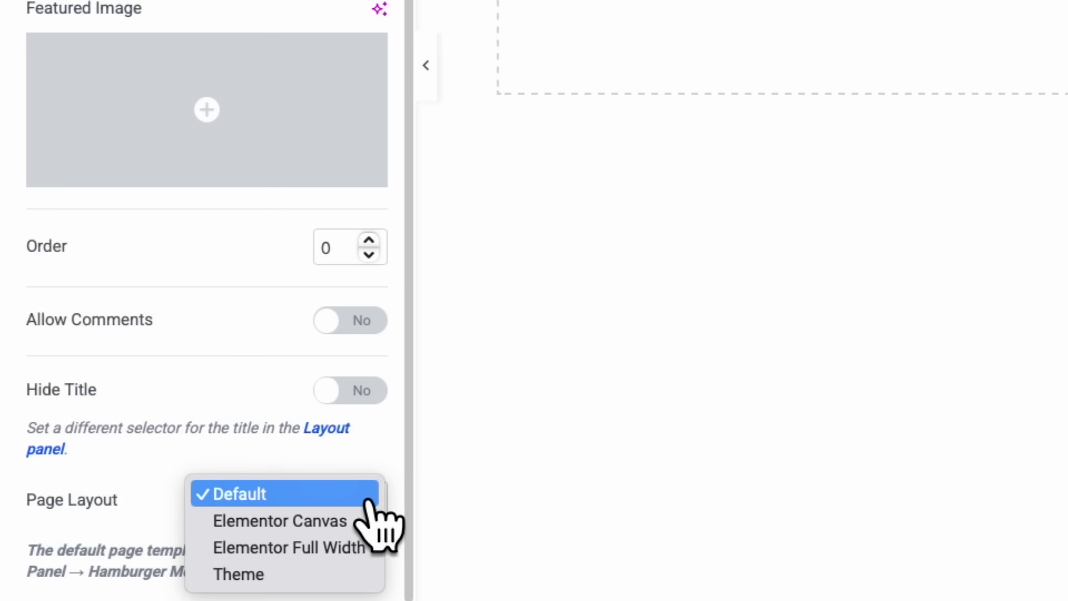
{"action": "left_click", "coordinate": [338, 521]}
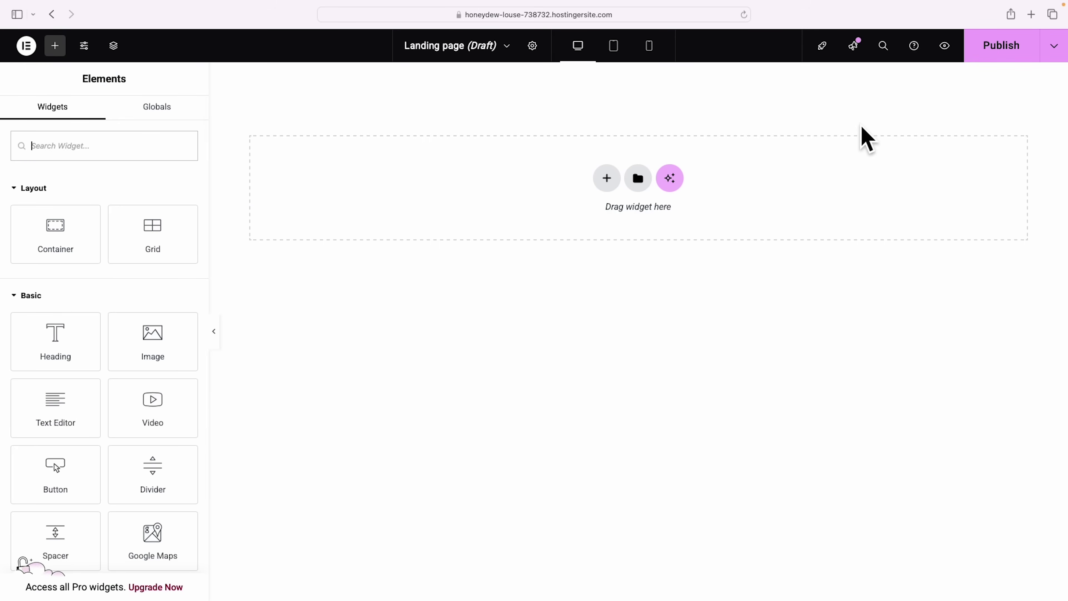
Insert the imported landing page template from the saved templates library into the empty page
{"action": "left_click", "coordinate": [638, 179]}
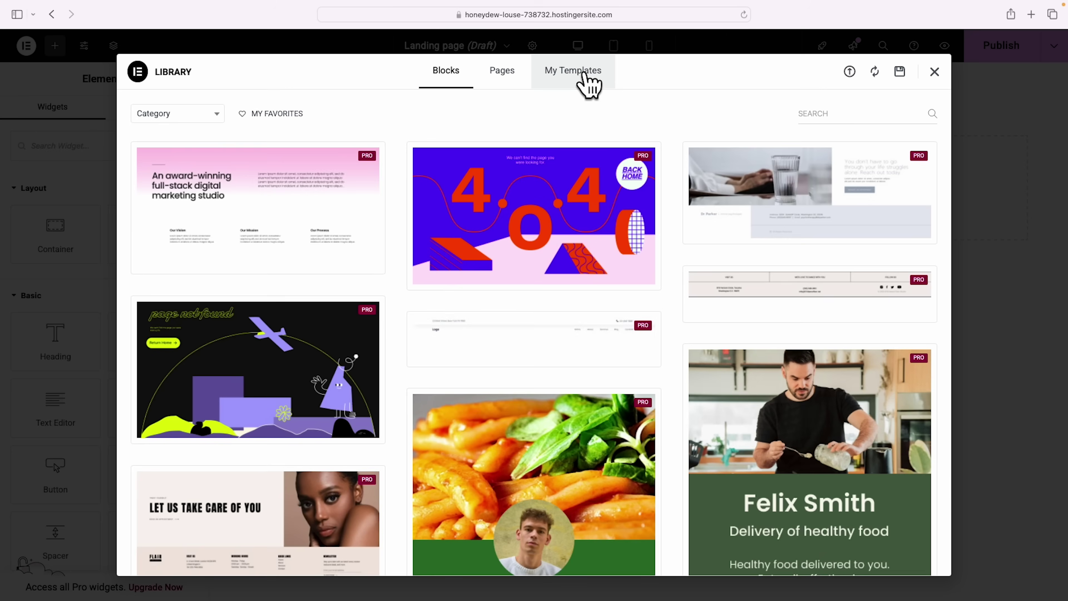
{"action": "left_click", "coordinate": [582, 72]}
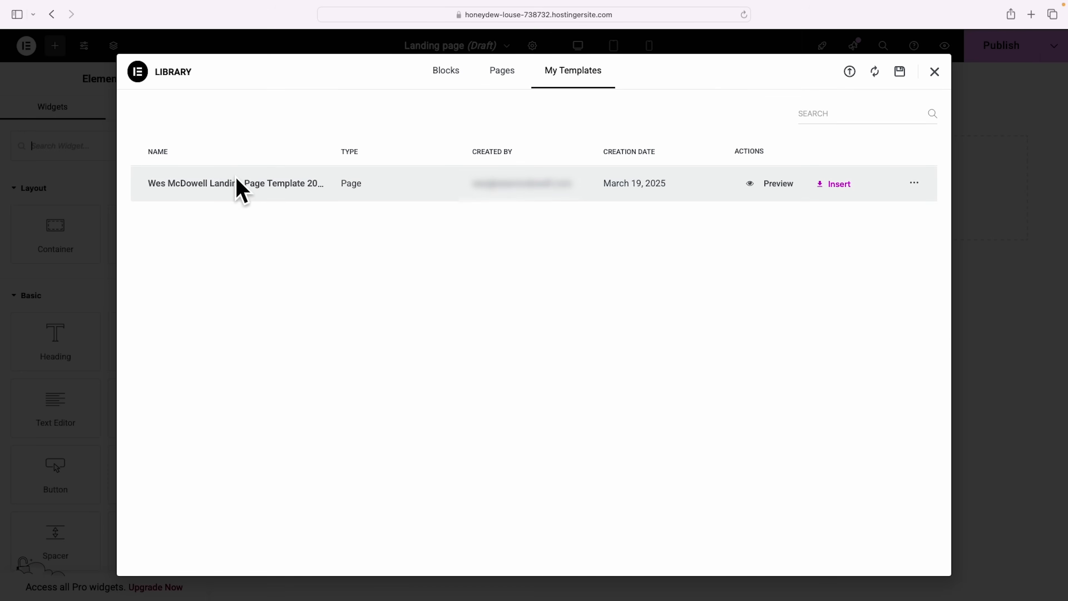
{"action": "left_click", "coordinate": [837, 185]}
{"action": "left_click", "coordinate": [635, 349]}
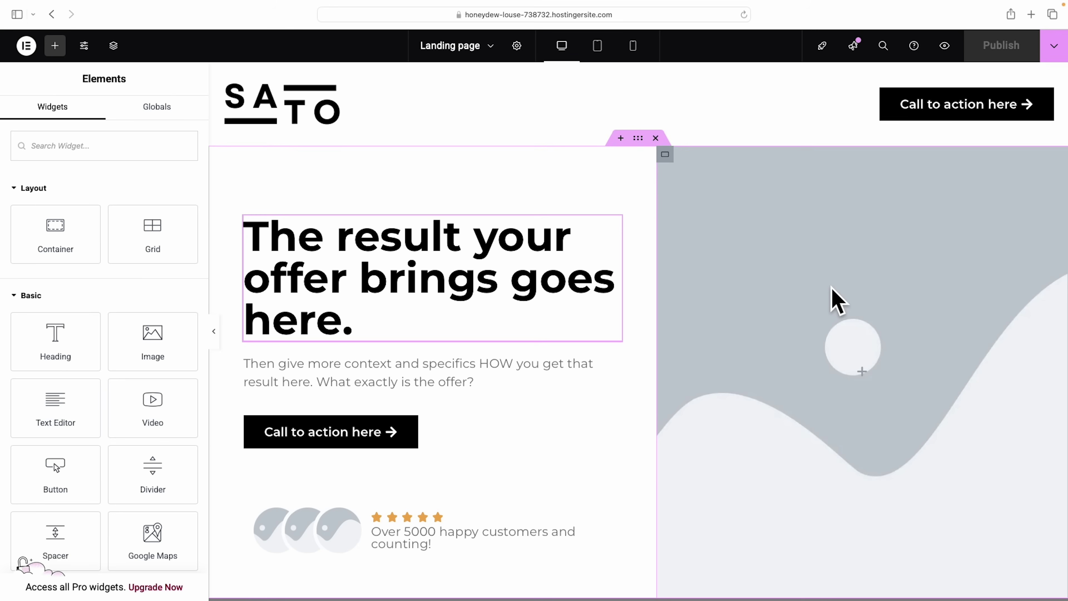
Review the landing page's sections from the hero down to the frequently asked questions, and return to the hero
{"action": "scroll", "coordinate": [831, 289], "scroll_direction": "down", "scroll_amount": 4}
{"action": "scroll", "coordinate": [831, 288], "scroll_direction": "down", "scroll_amount": 10}
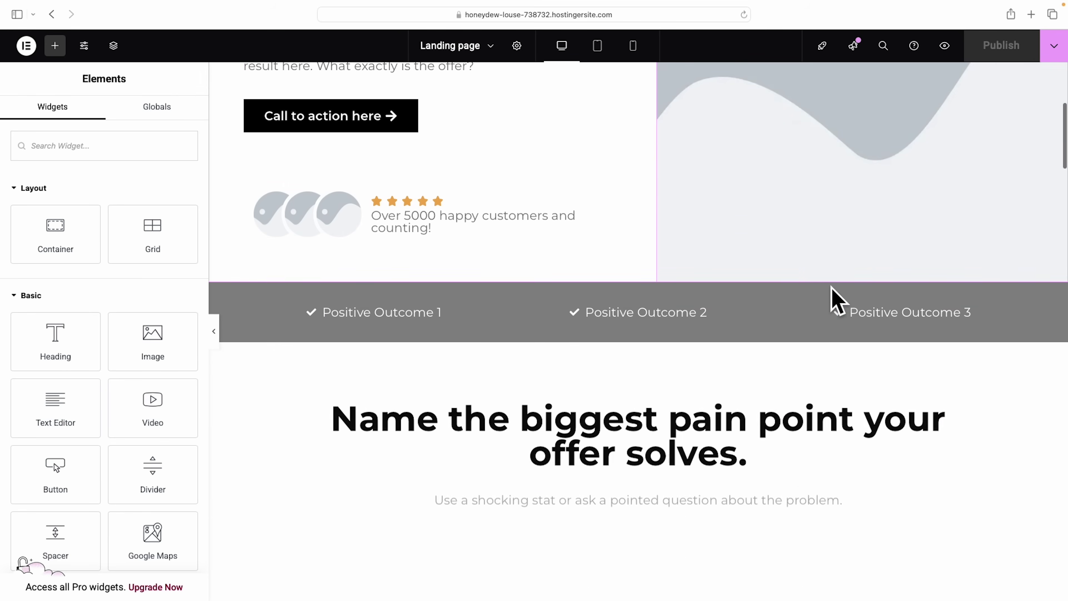
{"action": "scroll", "coordinate": [837, 301], "scroll_direction": "down", "scroll_amount": 10}
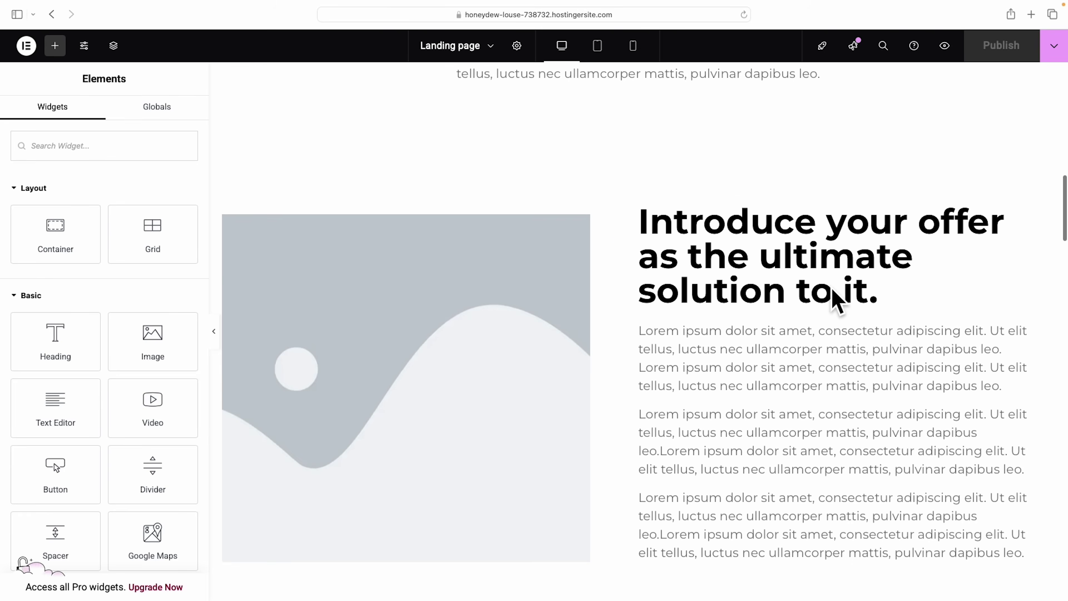
{"action": "scroll", "coordinate": [837, 302], "scroll_direction": "down", "scroll_amount": 2}
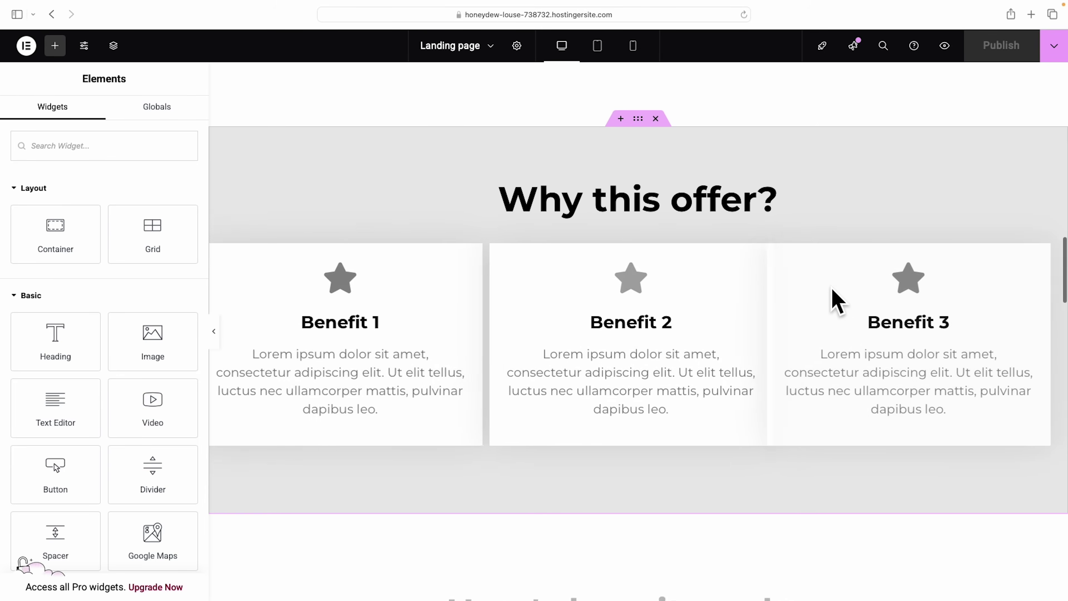
{"action": "scroll", "coordinate": [837, 301], "scroll_direction": "down", "scroll_amount": 10}
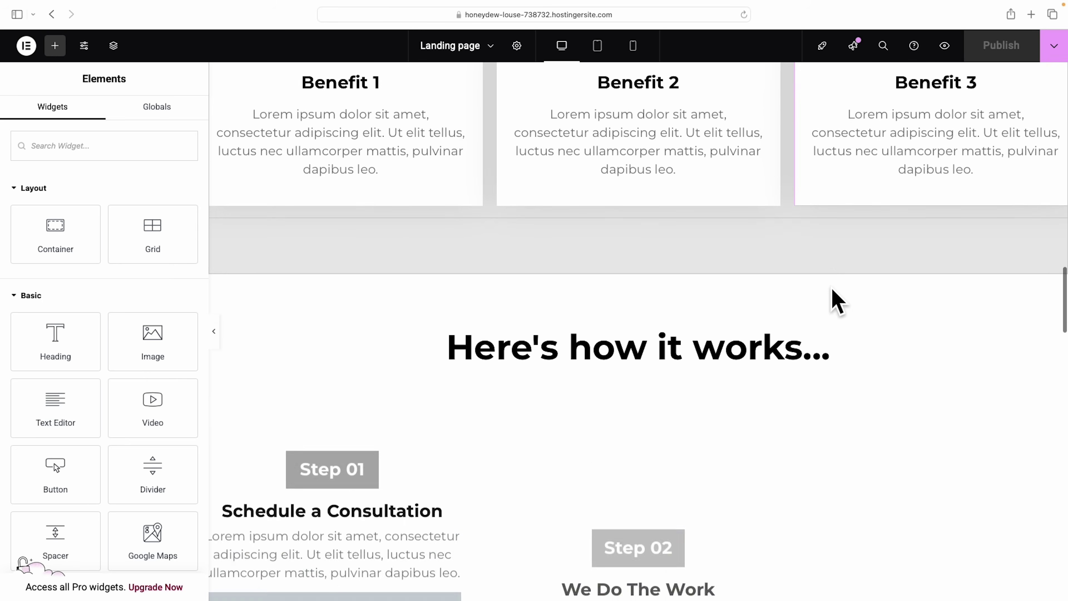
{"action": "scroll", "coordinate": [837, 301], "scroll_direction": "down", "scroll_amount": 10}
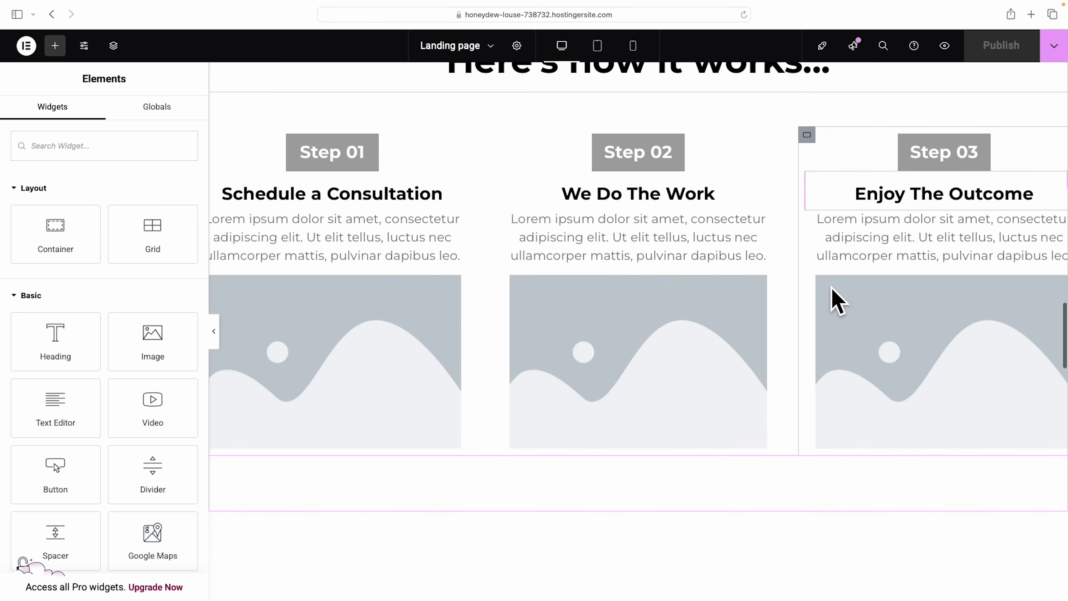
{"action": "scroll", "coordinate": [837, 301], "scroll_direction": "down", "scroll_amount": 10}
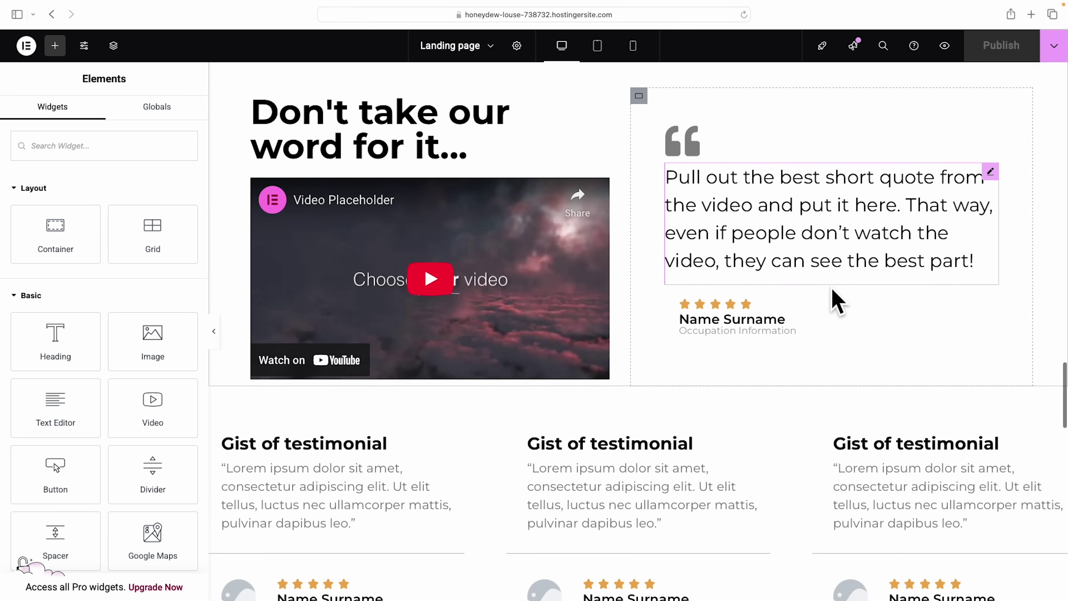
{"action": "scroll", "coordinate": [837, 301], "scroll_direction": "down", "scroll_amount": 10}
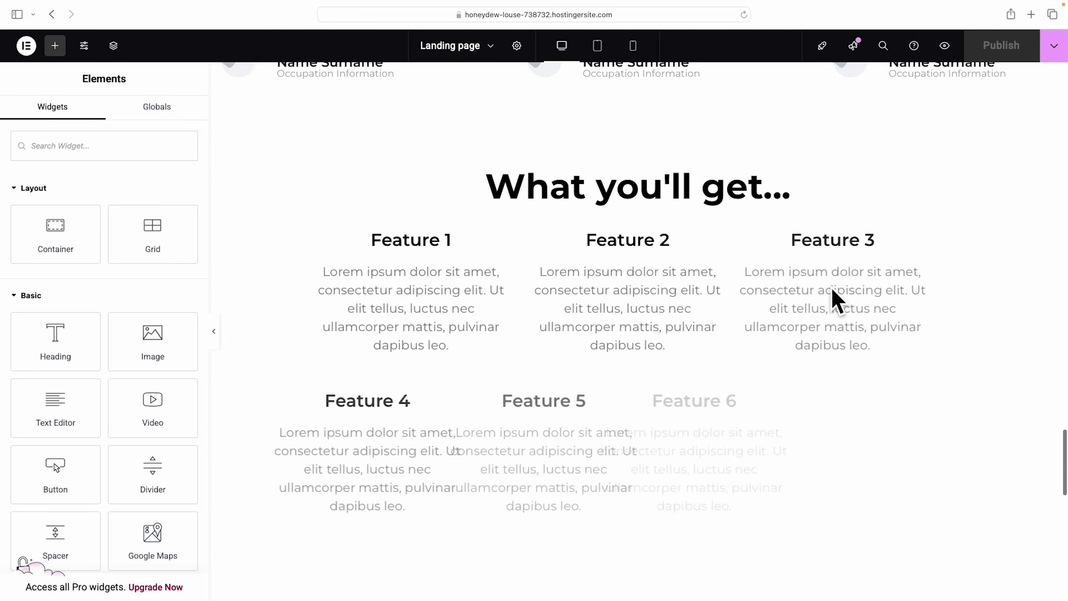
{"action": "scroll", "coordinate": [833, 288], "scroll_direction": "down", "scroll_amount": 9}
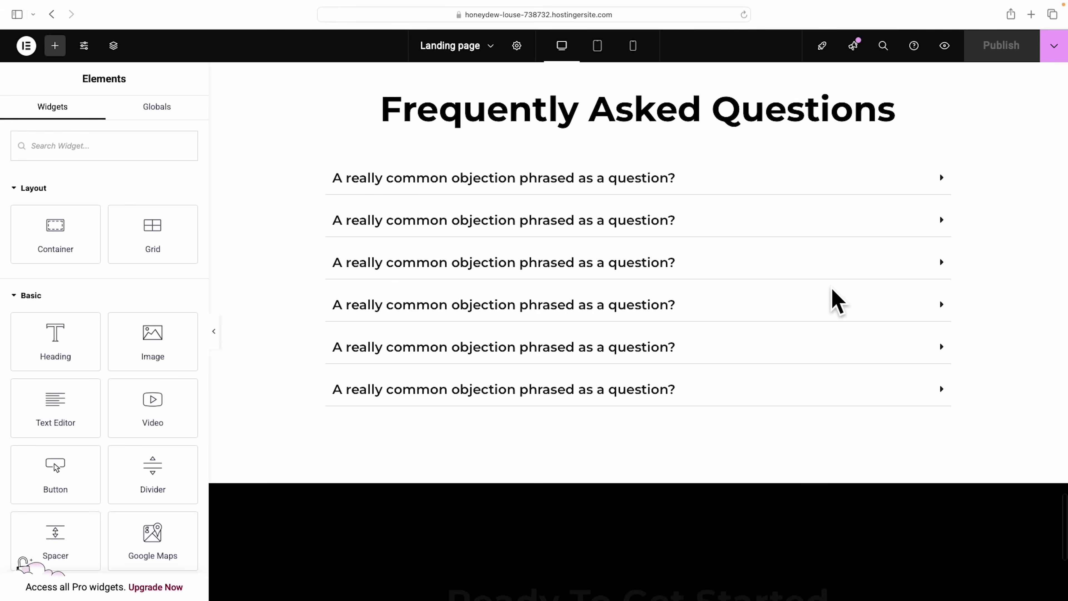
{"action": "scroll", "coordinate": [833, 288], "scroll_direction": "up", "scroll_amount": 20}
{"action": "scroll", "coordinate": [837, 301], "scroll_direction": "up", "scroll_amount": 20}
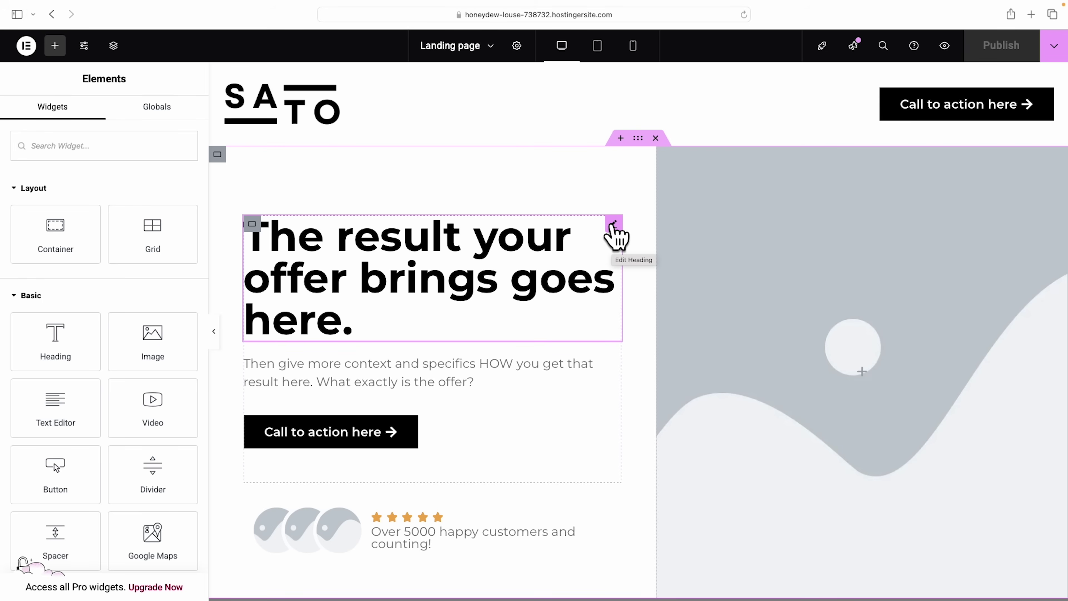
Open the hero heading for editing, select its title text, and open the heading's typography settings
{"action": "left_click", "coordinate": [613, 227]}
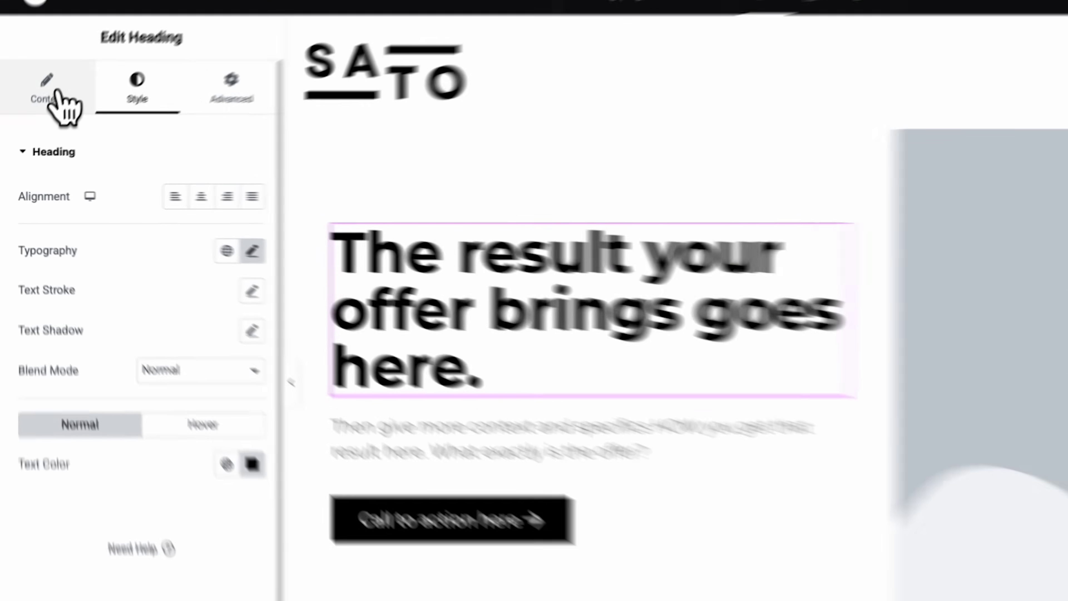
{"action": "left_click", "coordinate": [56, 94]}
{"action": "left_click", "coordinate": [36, 237]}
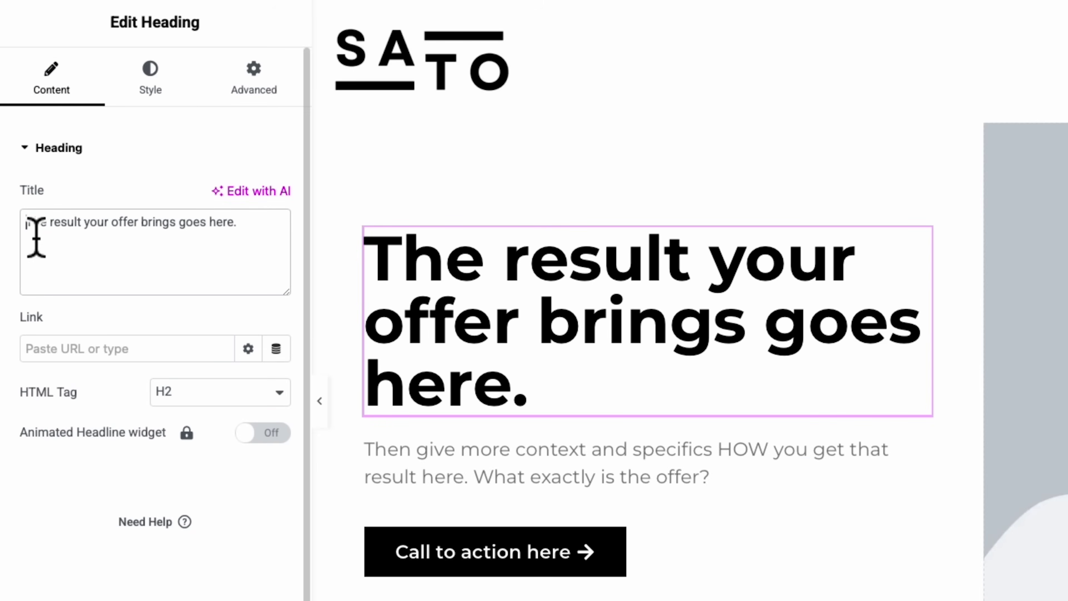
{"action": "key", "text": "ctrl+a"}
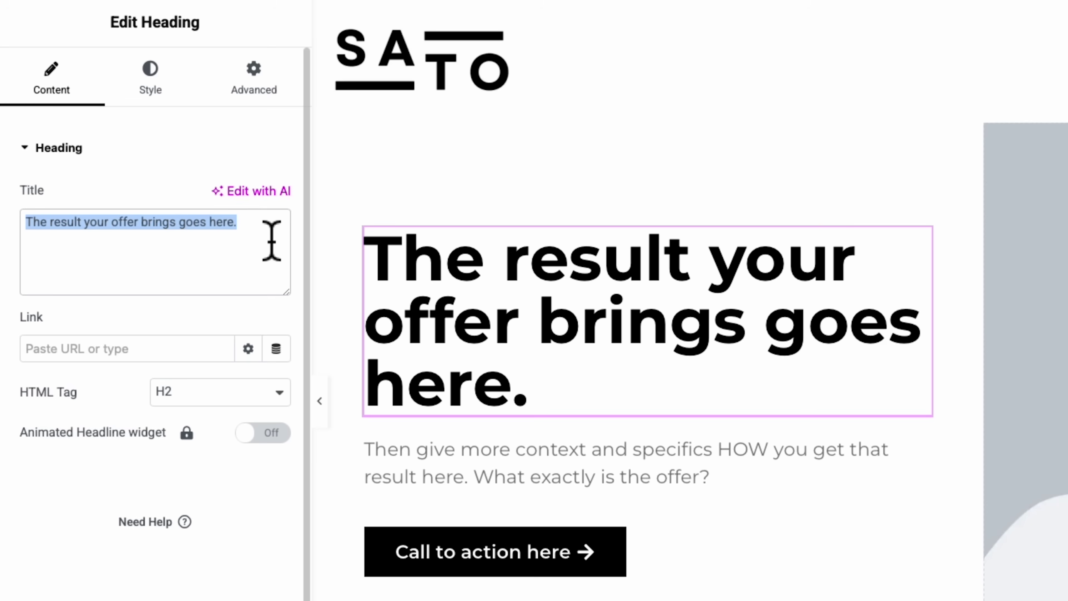
{"action": "left_click", "coordinate": [155, 86]}
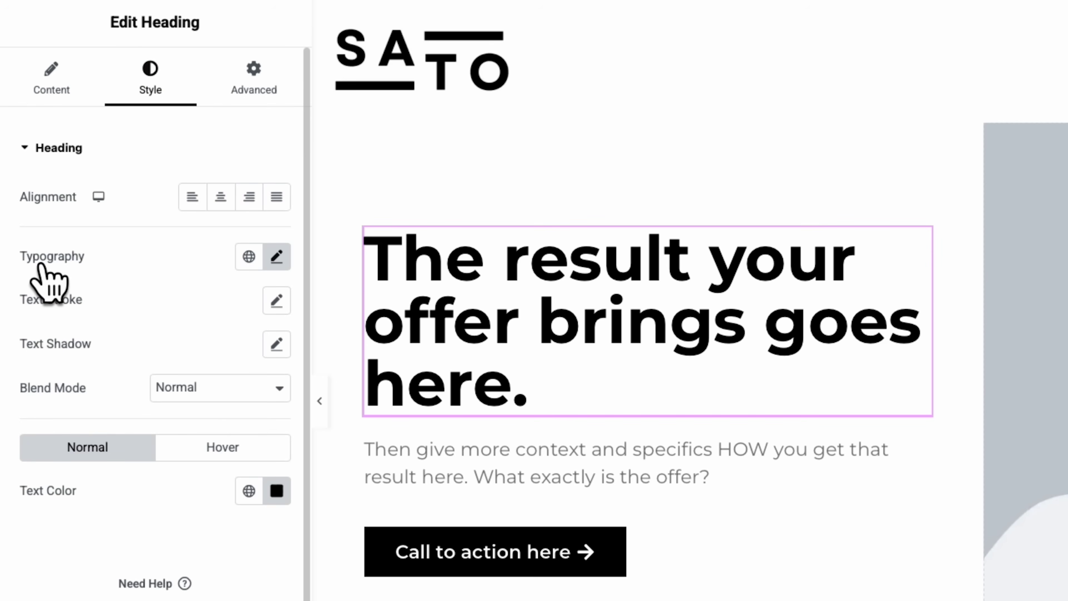
{"action": "left_click", "coordinate": [276, 257]}
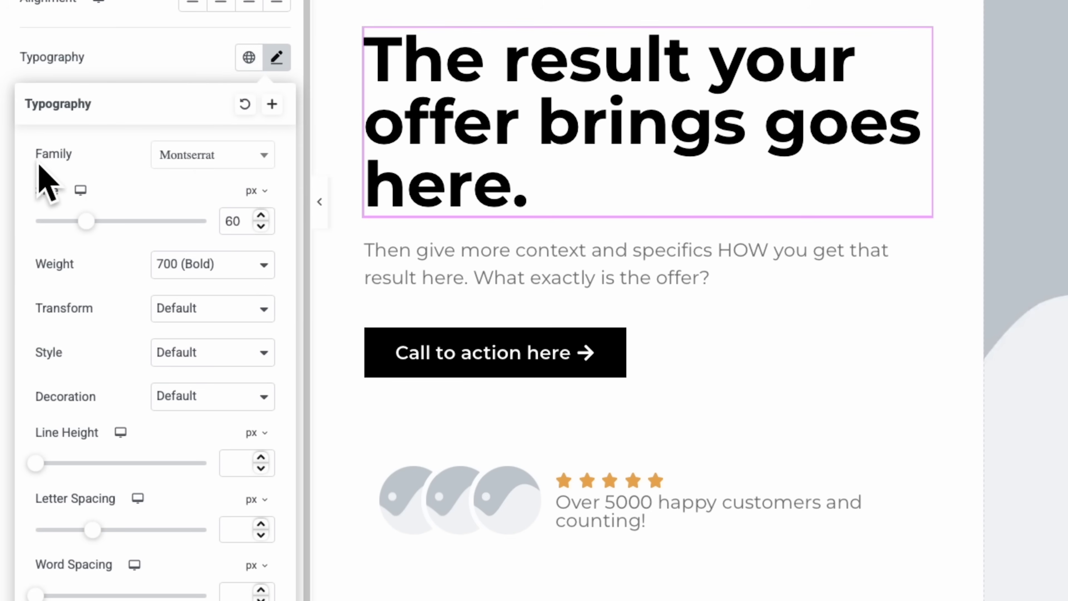
Browse the font families, try Poppins on the hero heading, and undo the font change
{"action": "left_click", "coordinate": [263, 157]}
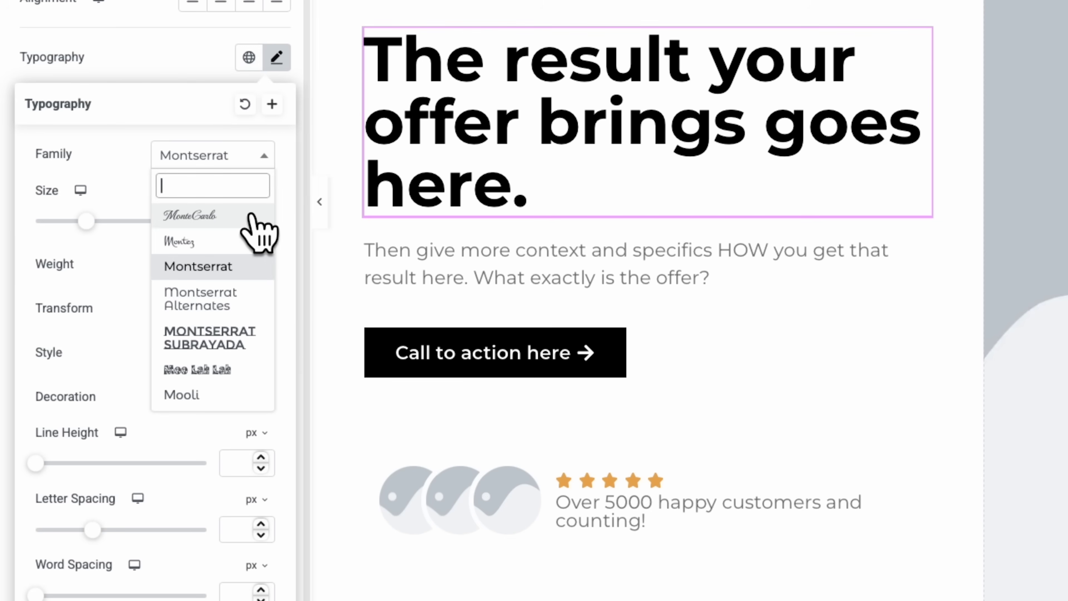
{"action": "scroll", "coordinate": [252, 215], "scroll_direction": "down", "scroll_amount": 10}
{"action": "scroll", "coordinate": [252, 219], "scroll_direction": "down", "scroll_amount": 12}
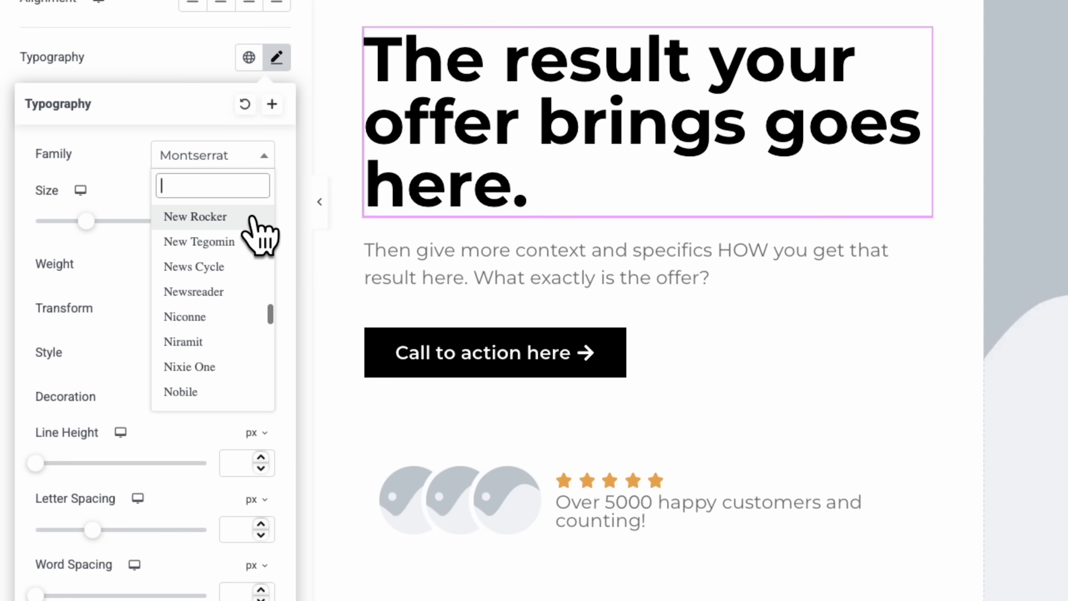
{"action": "scroll", "coordinate": [252, 219], "scroll_direction": "up", "scroll_amount": 5}
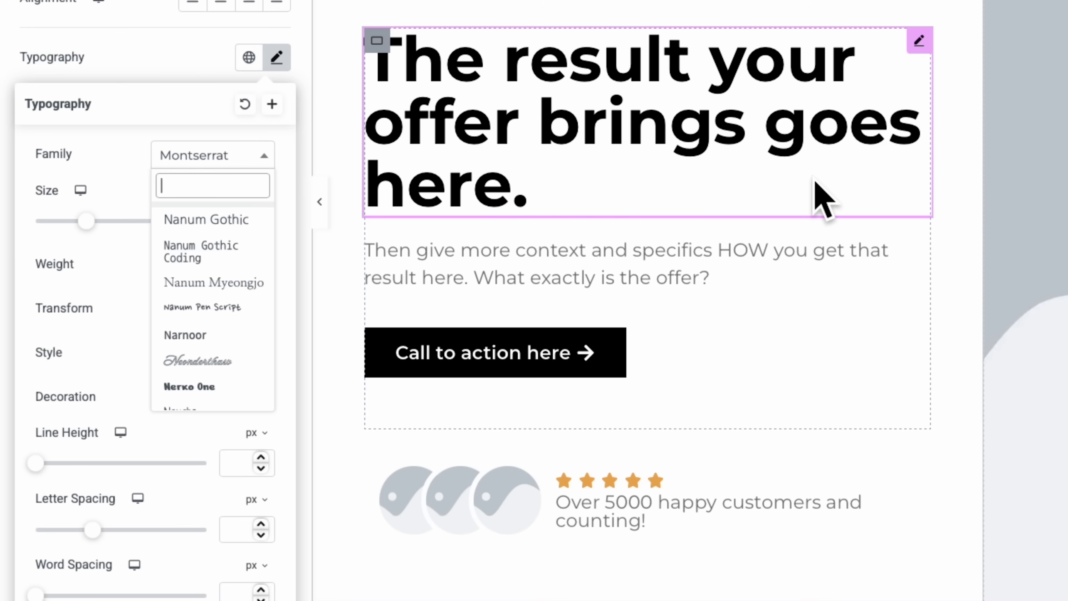
{"action": "type", "text": "poppins"}
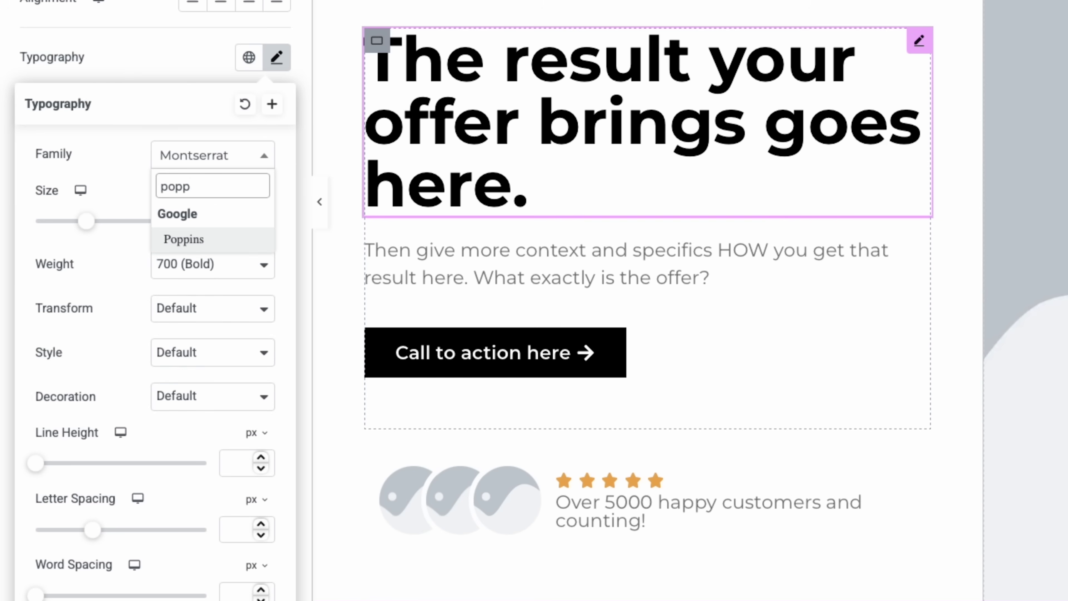
{"action": "left_click", "coordinate": [217, 239]}
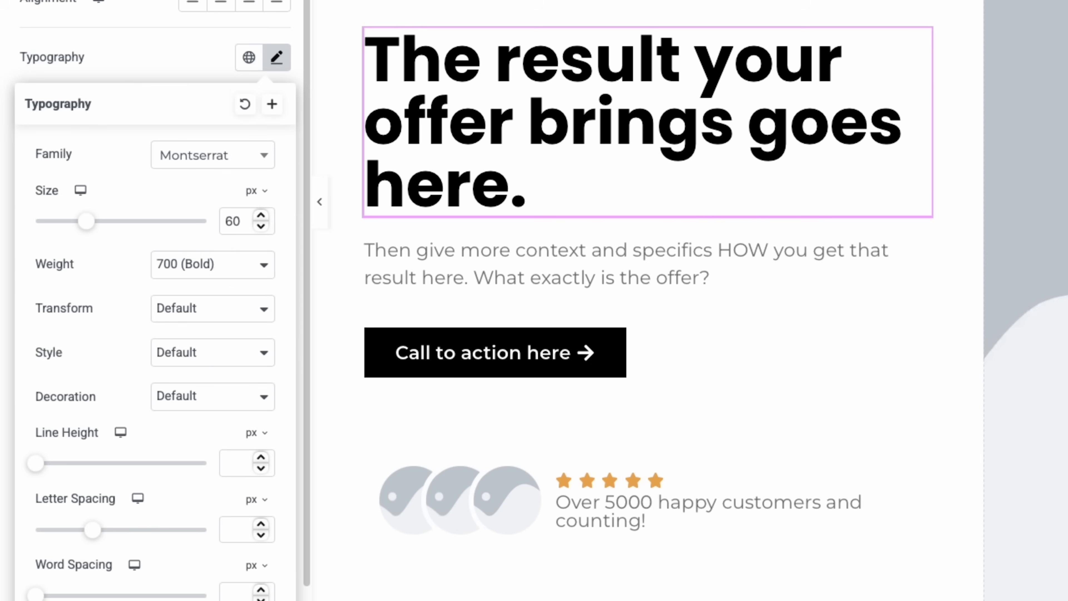
{"action": "key", "text": "super+z"}
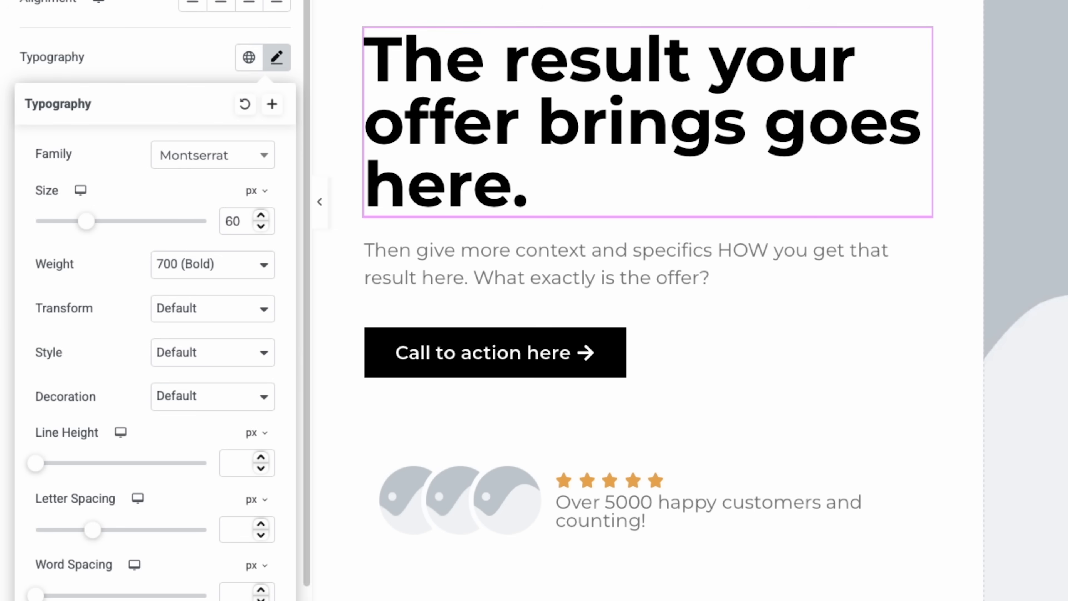
Set the hero heading's font size to 52 px and try the 600 and 300 weights before restoring 700 (Bold)
{"action": "left_click_drag", "start_coordinate": [86, 220], "coordinate": [78, 221]}
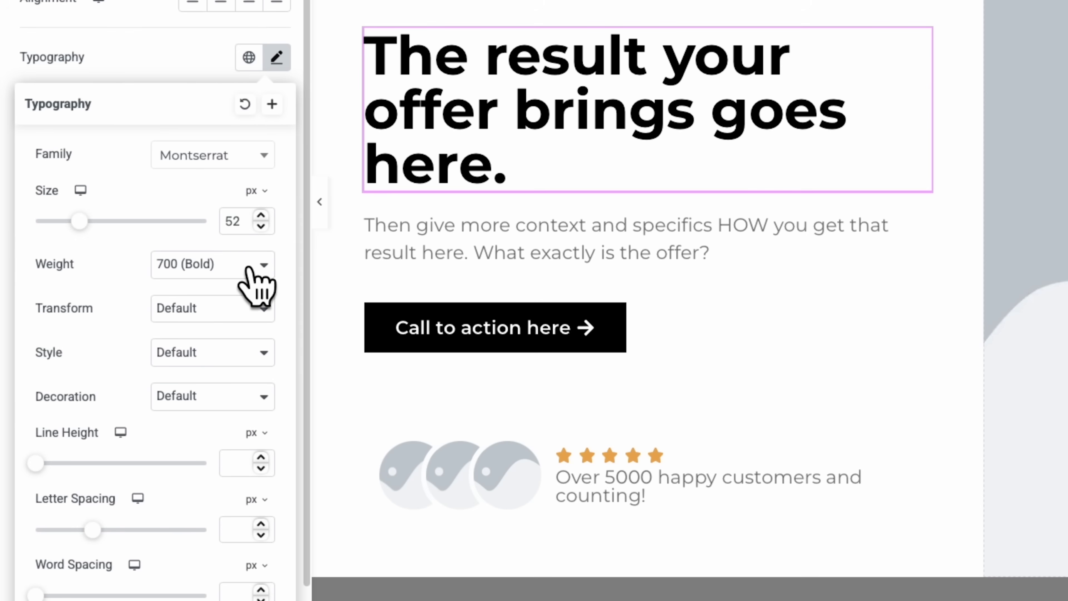
{"action": "left_click", "coordinate": [264, 265]}
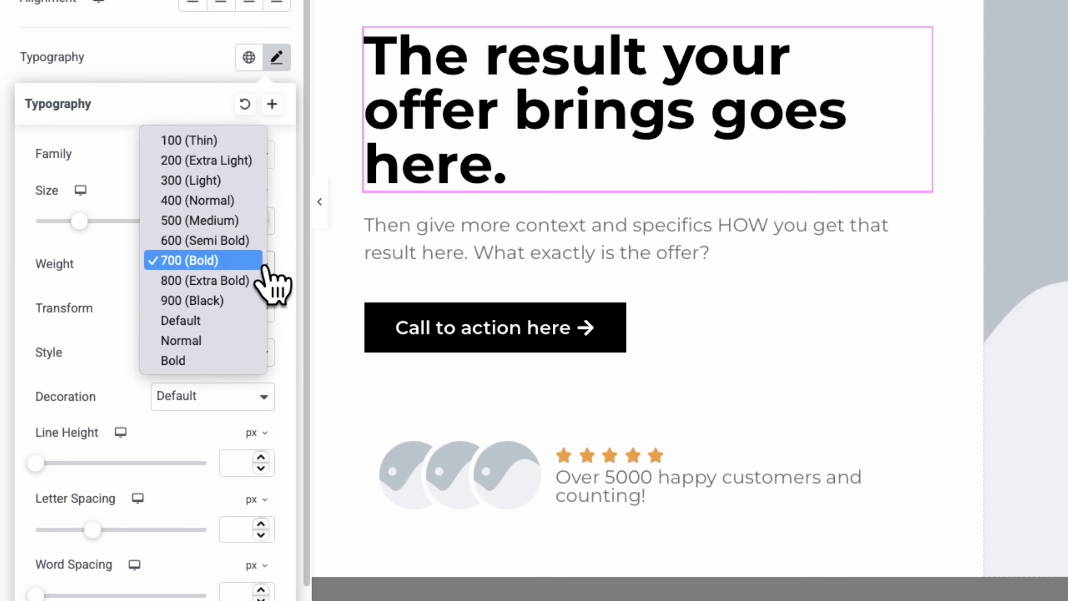
{"action": "left_click", "coordinate": [248, 240]}
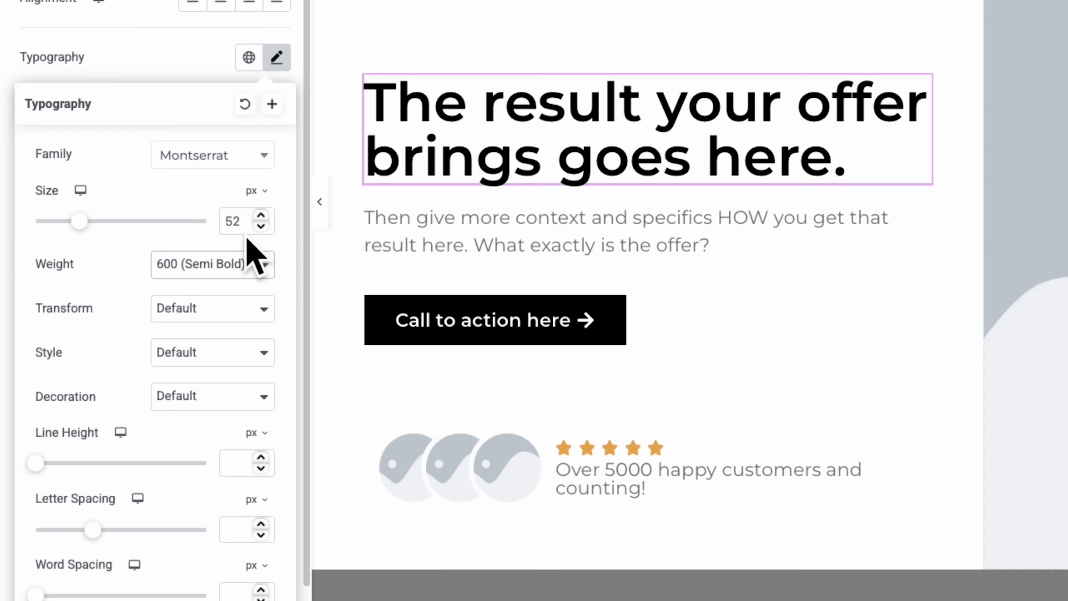
{"action": "left_click", "coordinate": [260, 268]}
{"action": "left_click", "coordinate": [242, 201]}
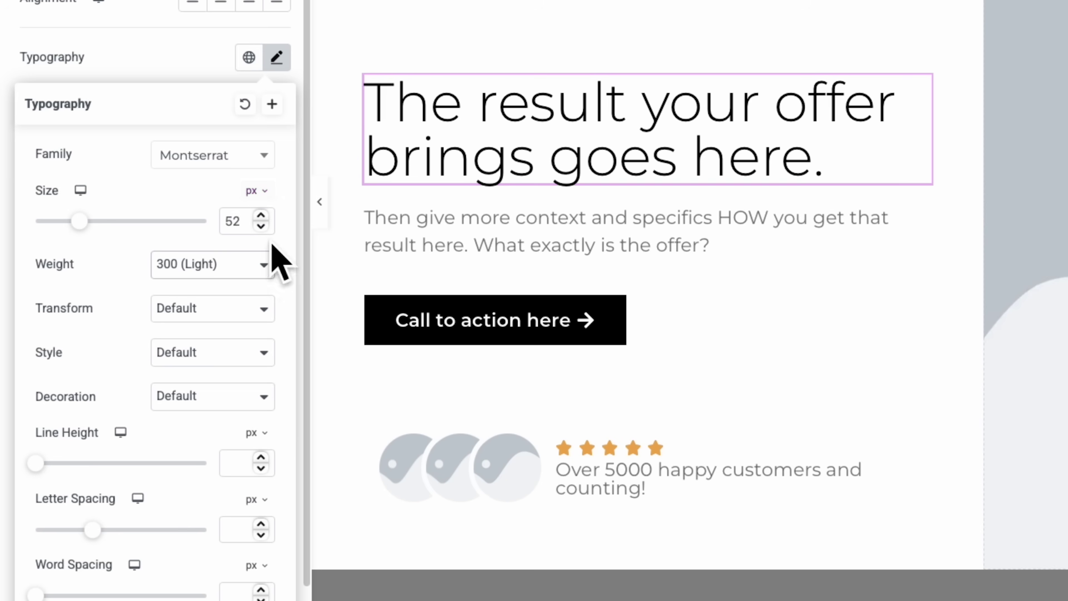
{"action": "left_click", "coordinate": [263, 265]}
{"action": "left_click", "coordinate": [227, 345]}
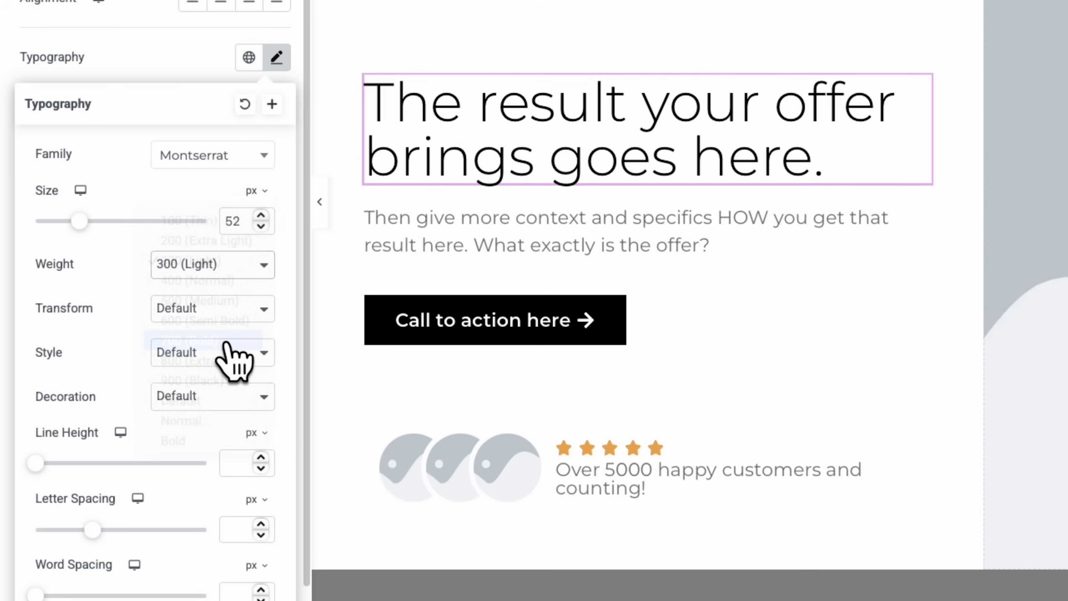
Try the Uppercase and Capitalize transforms on the hero heading and return it to Default
{"action": "left_click", "coordinate": [255, 315]}
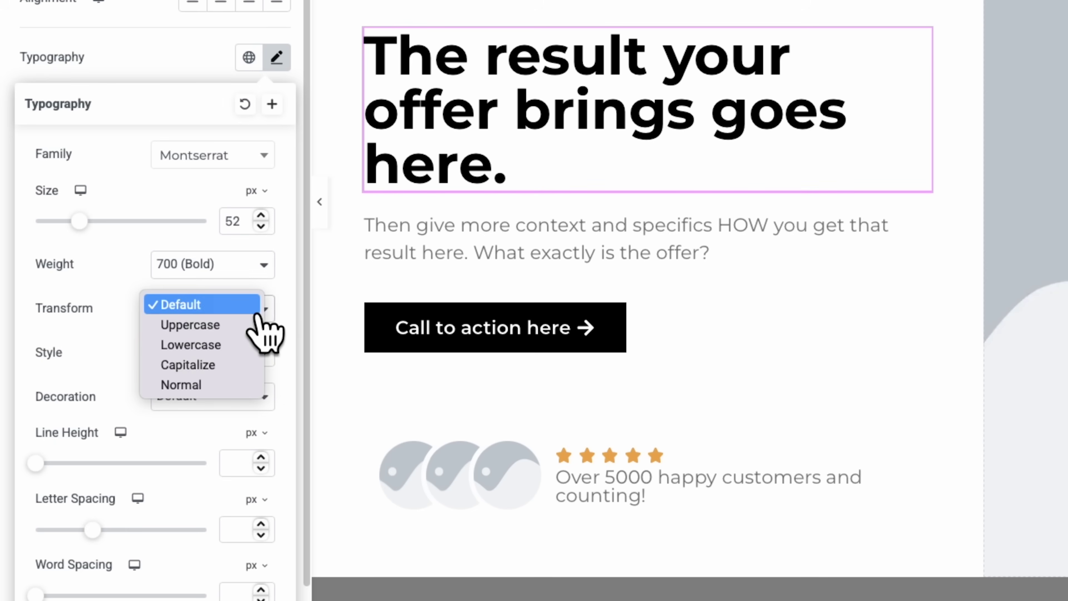
{"action": "left_click", "coordinate": [242, 324]}
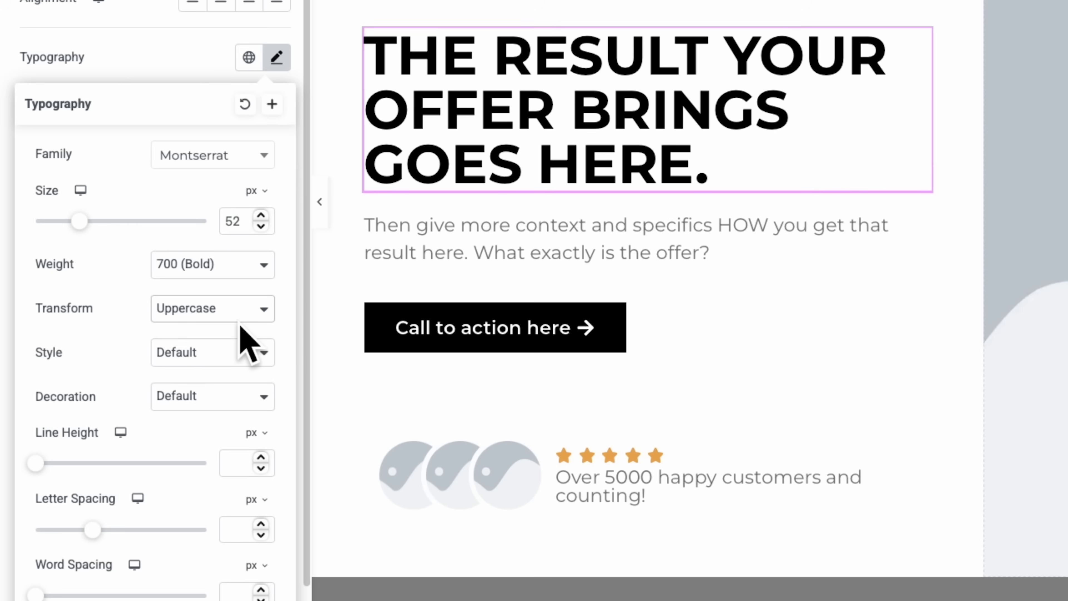
{"action": "left_click", "coordinate": [241, 322]}
{"action": "left_click", "coordinate": [238, 358]}
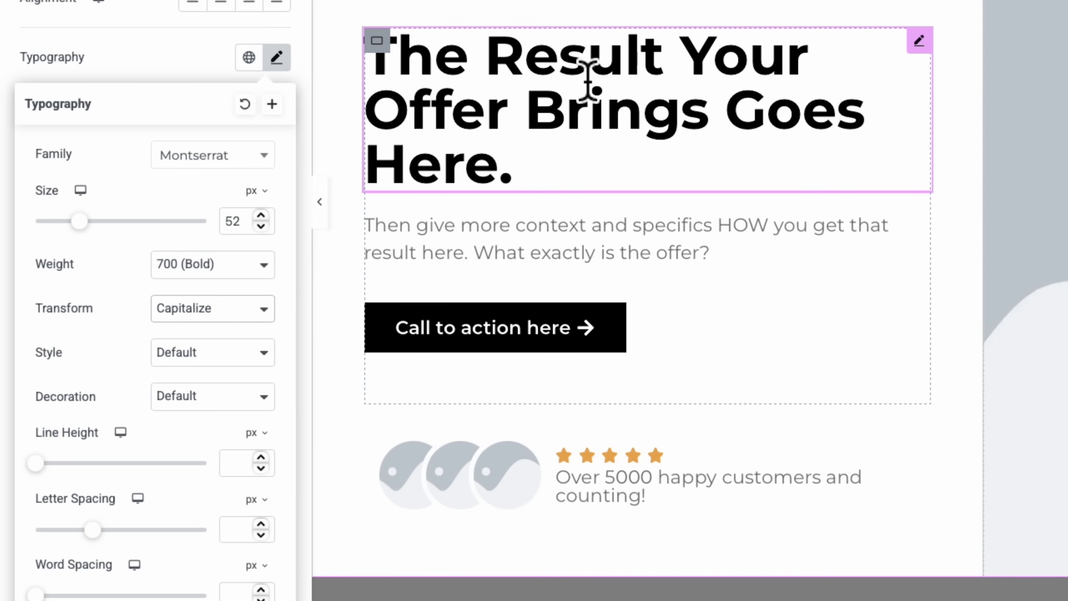
{"action": "left_click", "coordinate": [214, 313]}
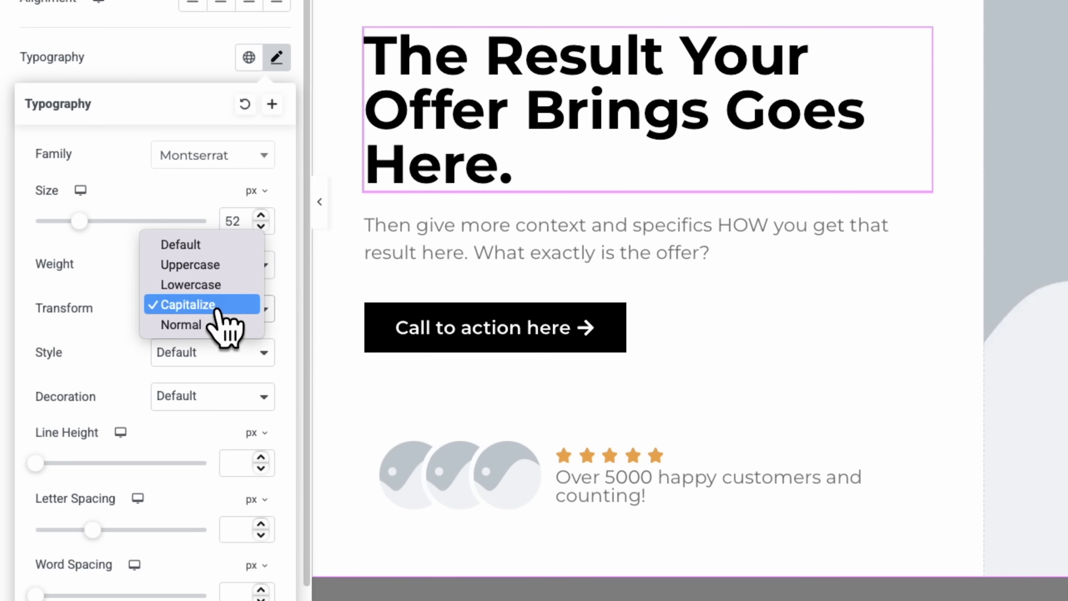
{"action": "left_click", "coordinate": [219, 244]}
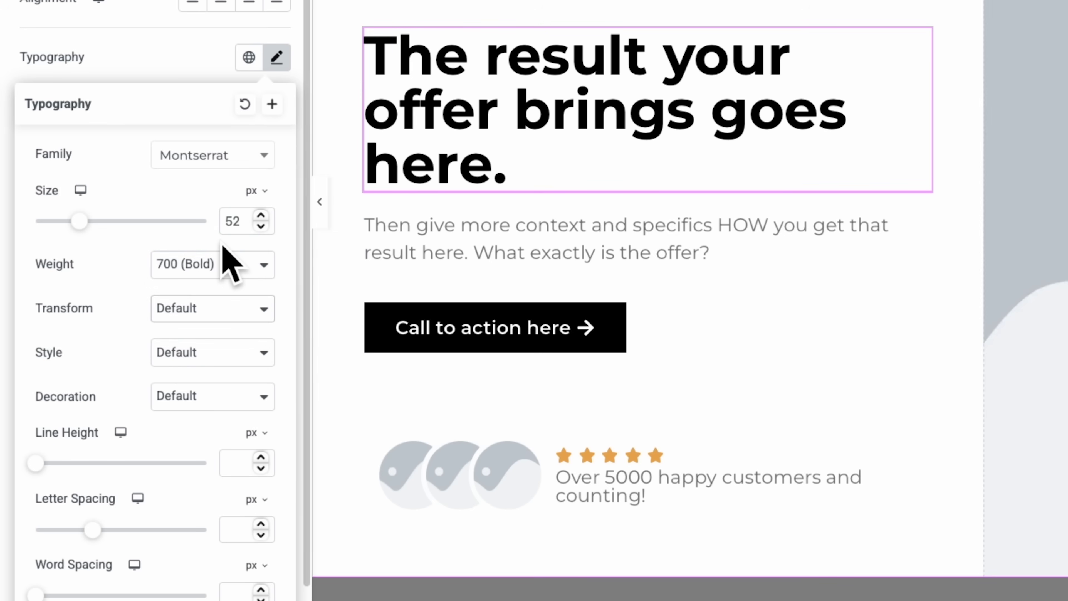
Try a custom line height on the hero heading, clear the value, and close the typography settings
{"action": "left_click_drag", "start_coordinate": [36, 462], "coordinate": [119, 462]}
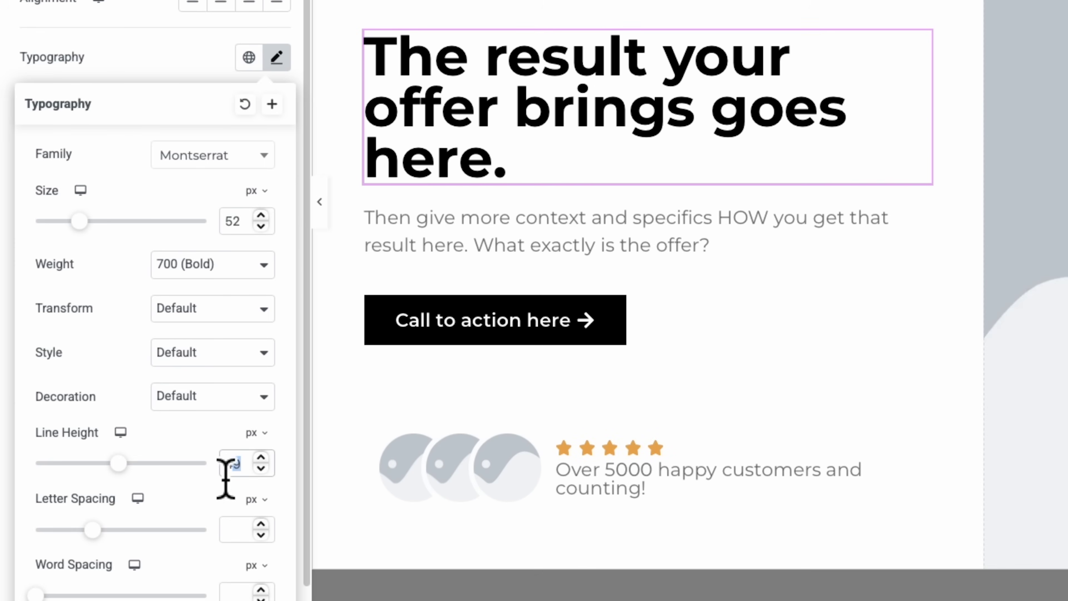
{"action": "double_click", "coordinate": [238, 468]}
{"action": "key", "text": "BackSpace"}
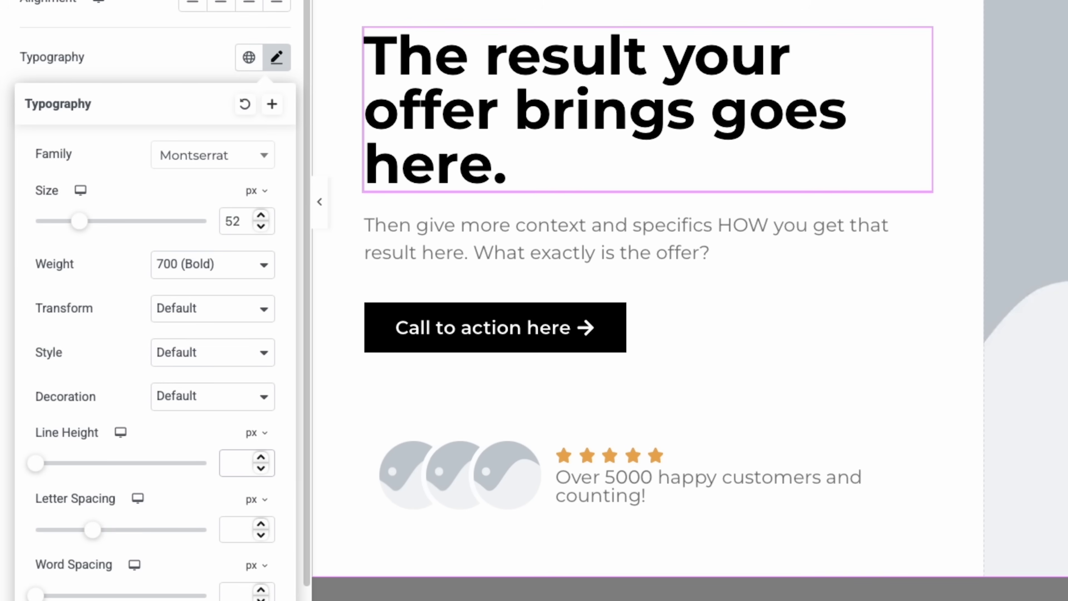
{"action": "left_click", "coordinate": [165, 39]}
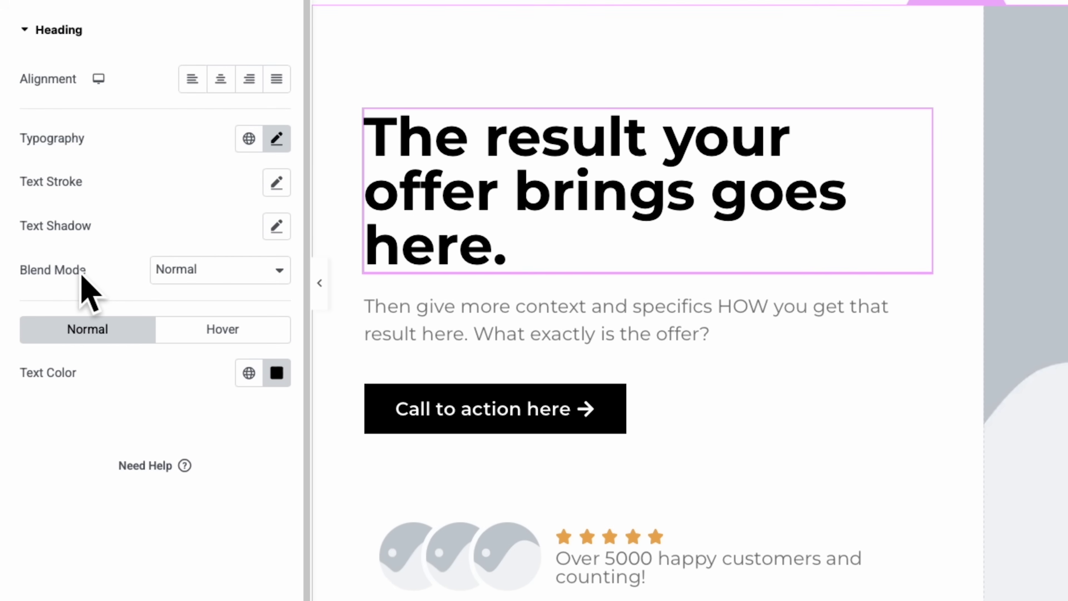
Try other text colours on the hero heading and return it to black
{"action": "left_click", "coordinate": [276, 373]}
{"action": "left_click_drag", "start_coordinate": [374, 141], "coordinate": [397, 104]}
{"action": "left_click_drag", "start_coordinate": [233, 274], "coordinate": [280, 273]}
{"action": "left_click_drag", "start_coordinate": [293, 210], "coordinate": [114, 298]}
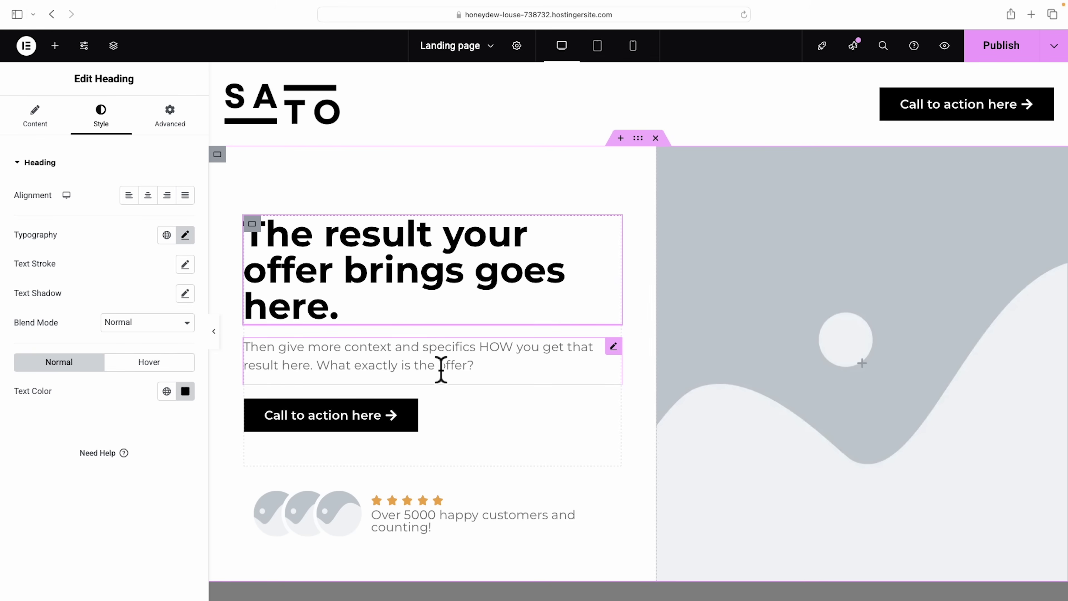
Open the paragraph below the hero heading, select its text, and open its typography settings
{"action": "left_click", "coordinate": [613, 348]}
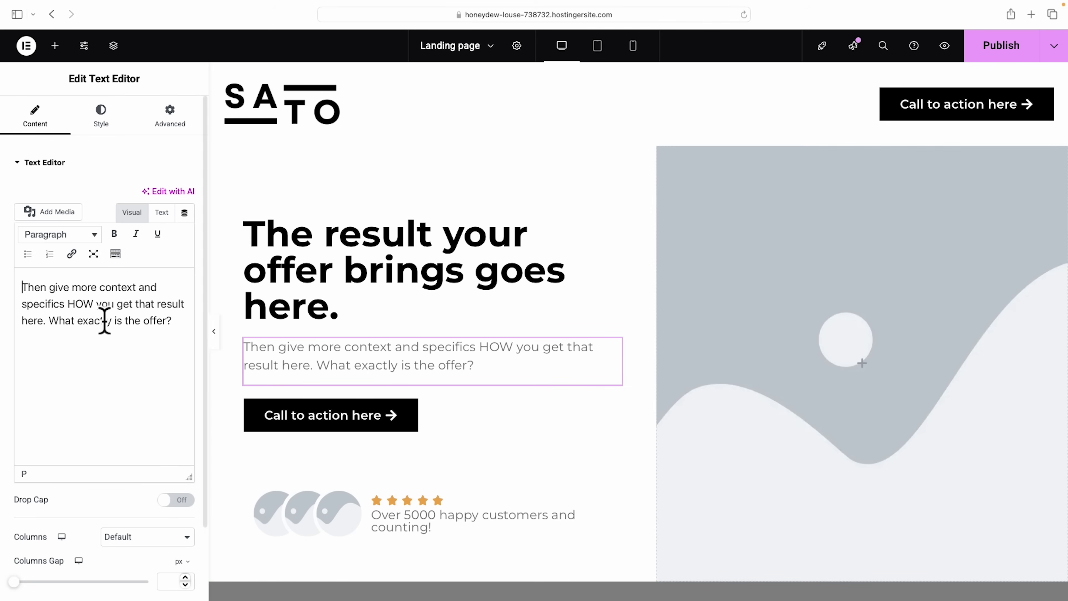
{"action": "left_click_drag", "start_coordinate": [25, 295], "coordinate": [189, 330]}
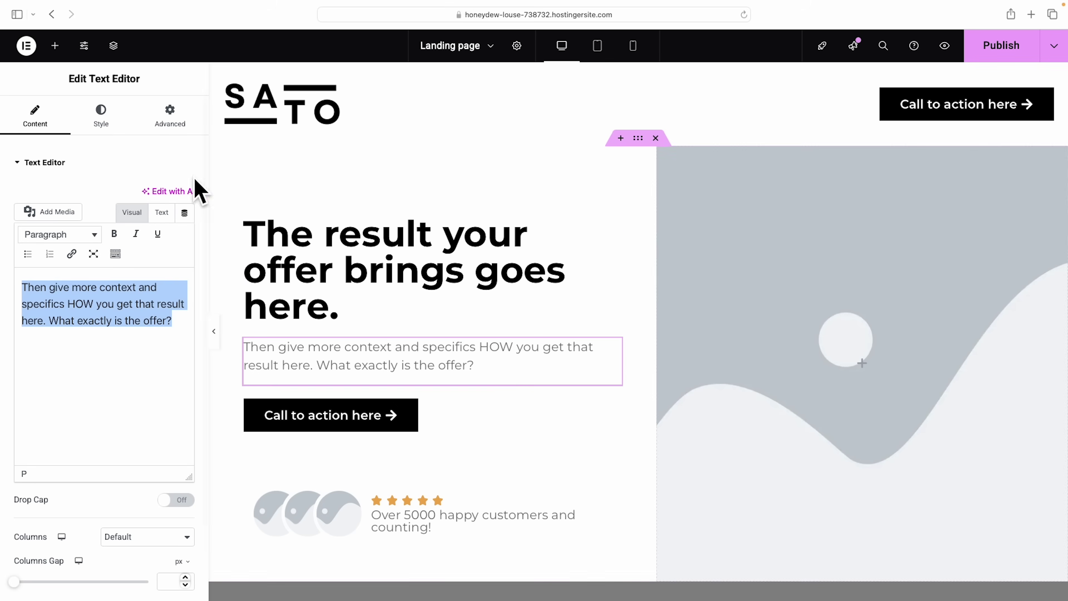
{"action": "left_click", "coordinate": [108, 132]}
{"action": "left_click", "coordinate": [184, 234]}
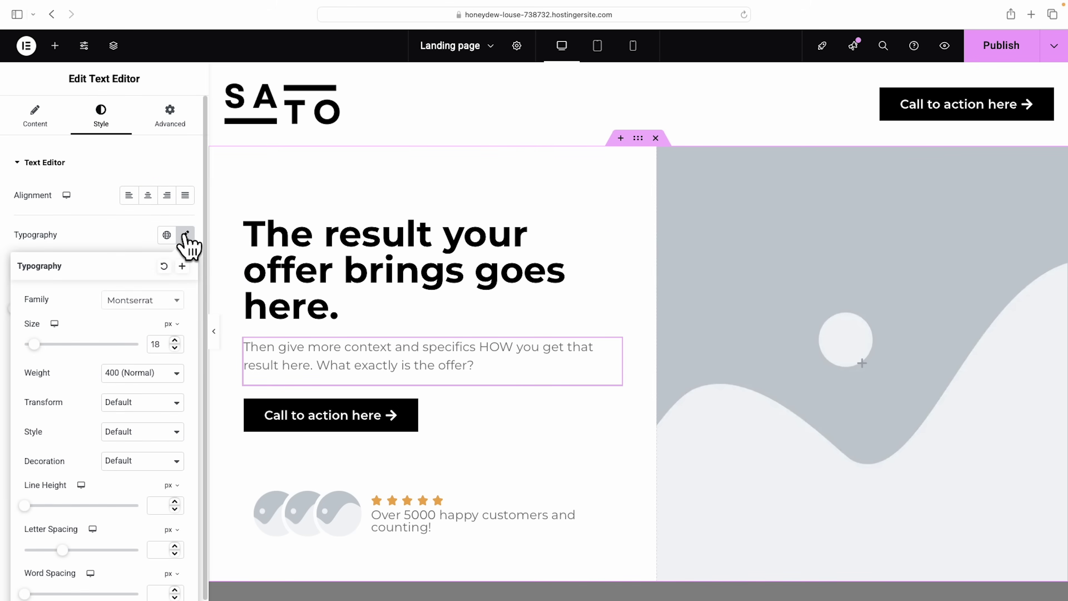
Try a 25 px font size and a 600 (Semi Bold) weight on the hero paragraph, reverting both changes
{"action": "left_click_drag", "start_coordinate": [34, 344], "coordinate": [38, 344]}
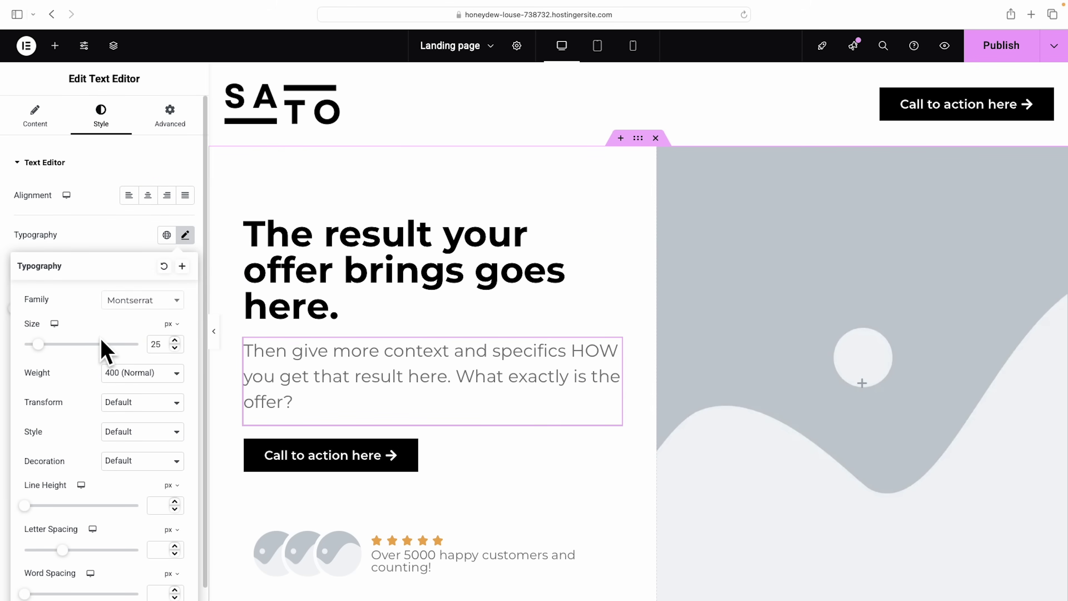
{"action": "key", "text": "super+z"}
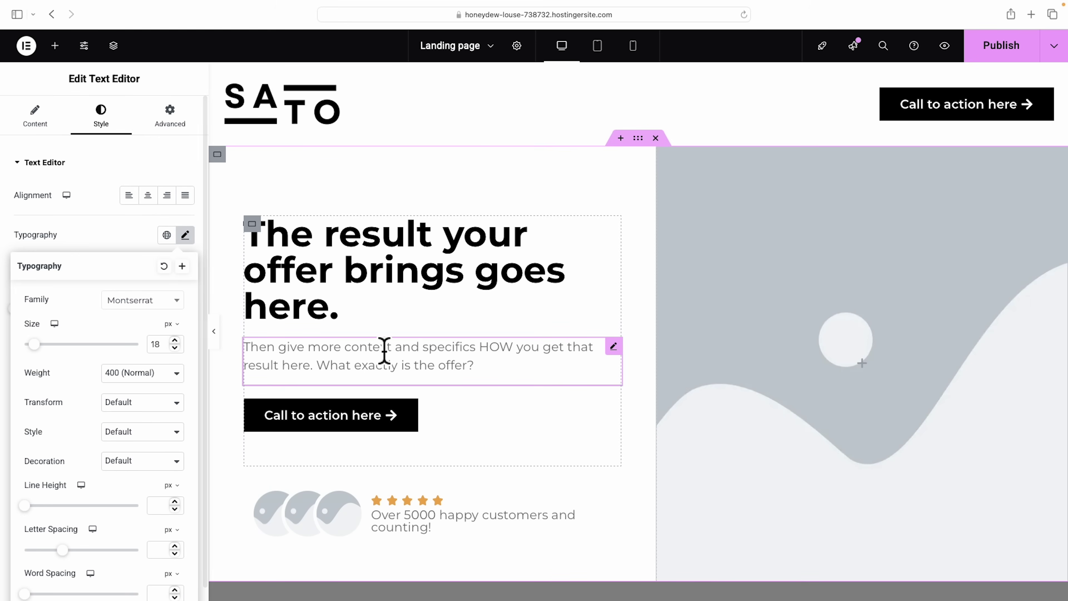
{"action": "left_click", "coordinate": [143, 378]}
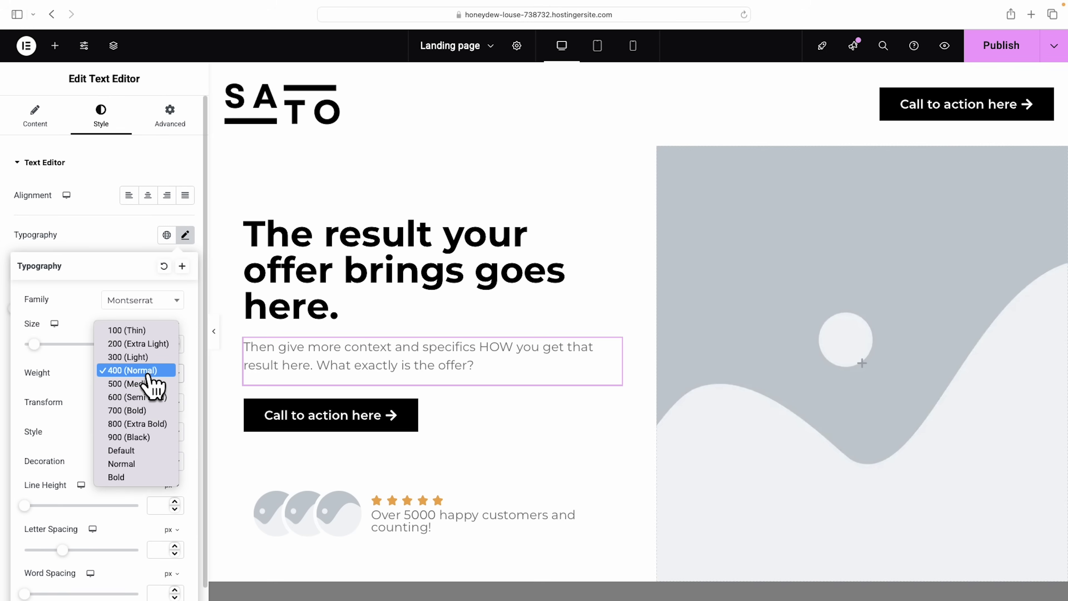
{"action": "left_click", "coordinate": [147, 397]}
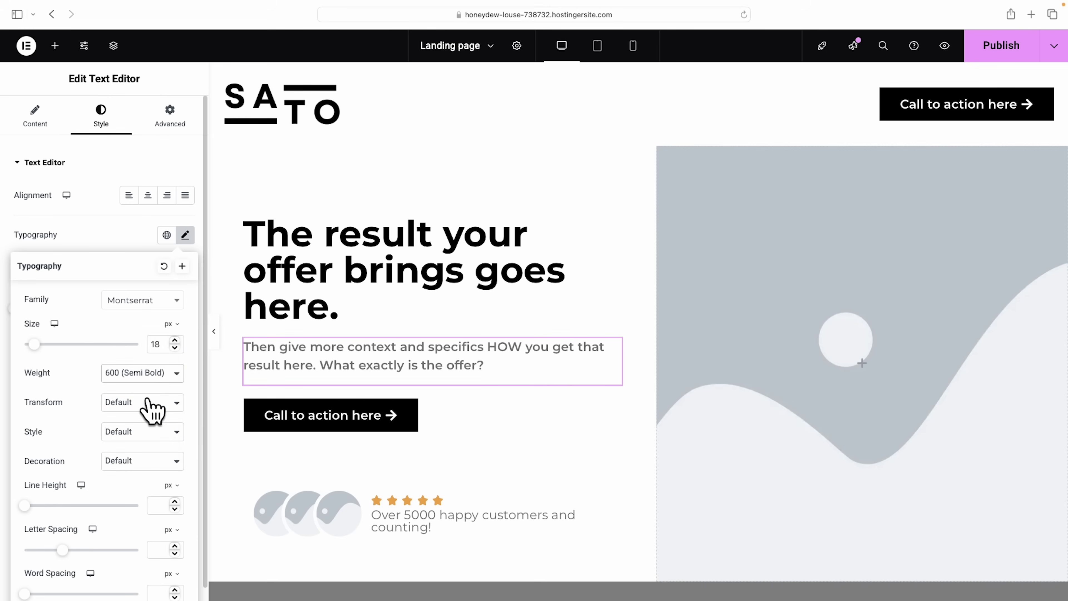
{"action": "left_click", "coordinate": [6, 391]}
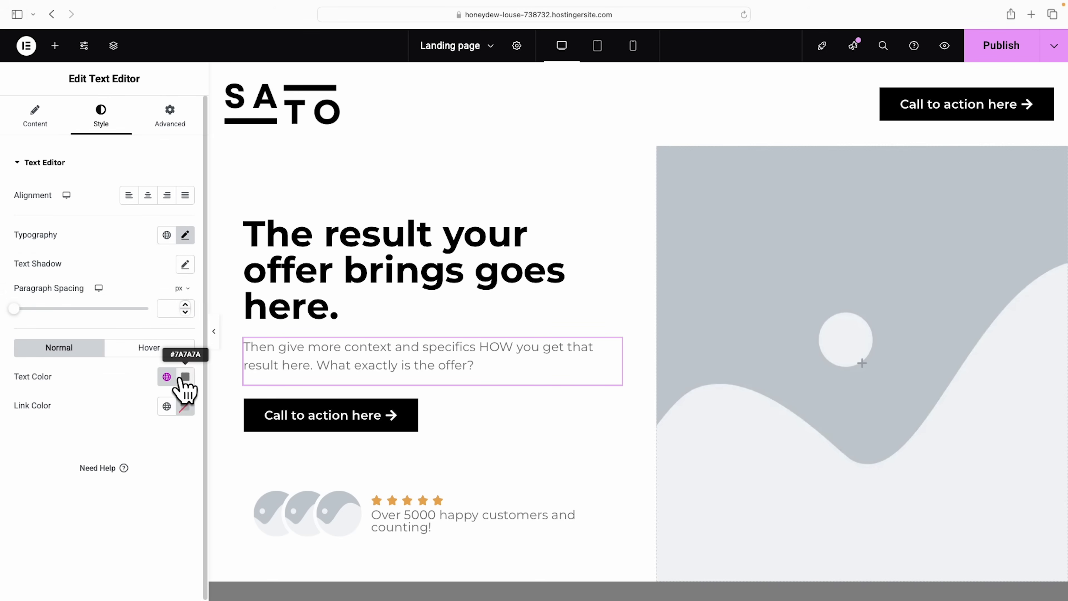
Set the hero paragraph's text colour to black, #000000
{"action": "left_click", "coordinate": [185, 377]}
{"action": "left_click_drag", "start_coordinate": [132, 520], "coordinate": [91, 564]}
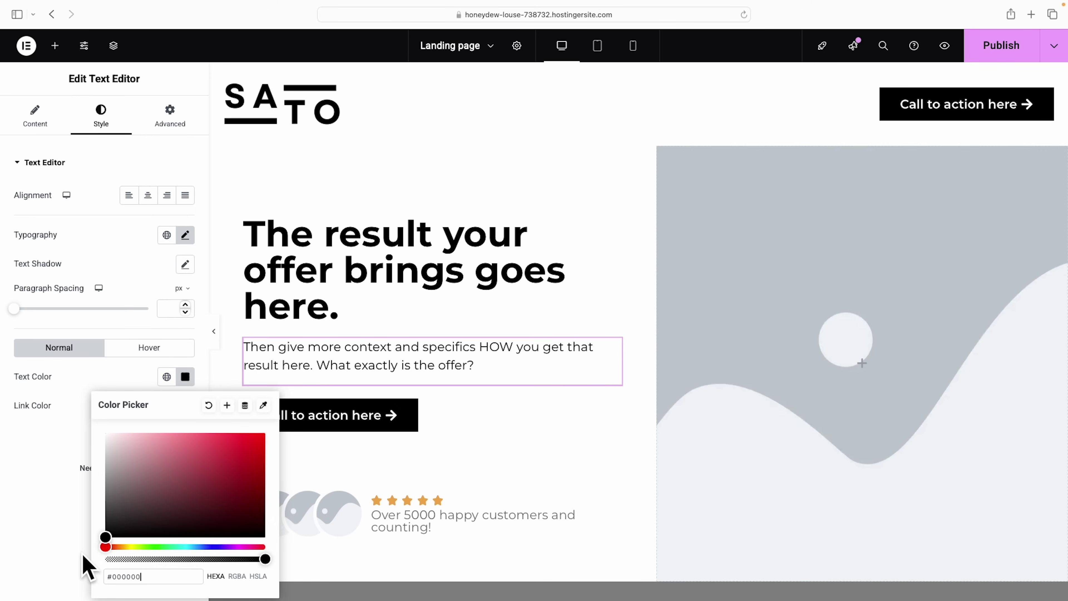
{"action": "left_click", "coordinate": [78, 561]}
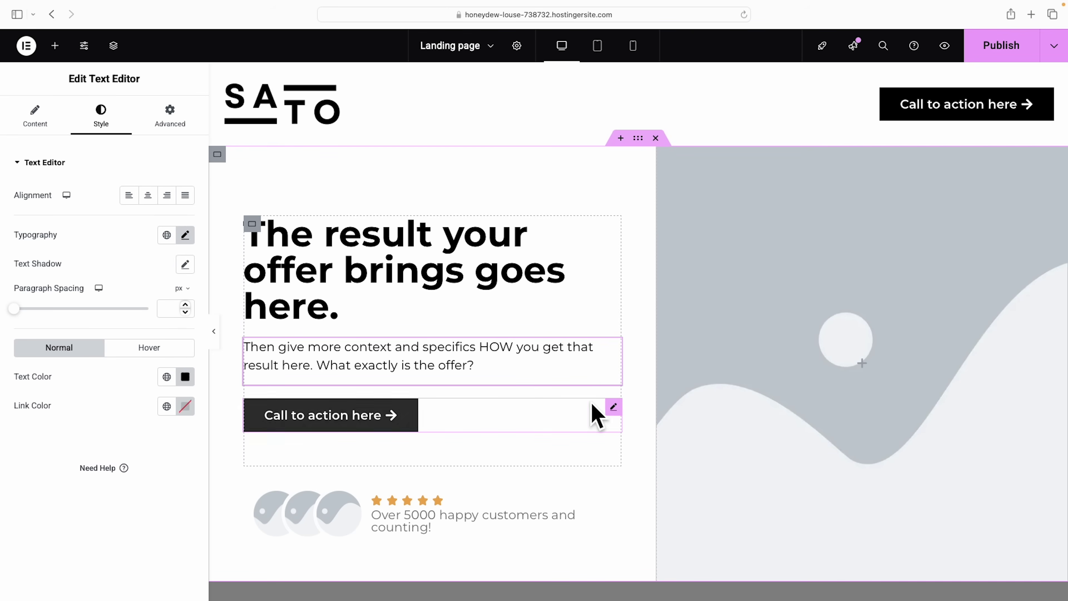
Change the hero button's text to "Book a consultation" and briefly try it without its arrow icon before restoring the icon
{"action": "left_click", "coordinate": [613, 407]}
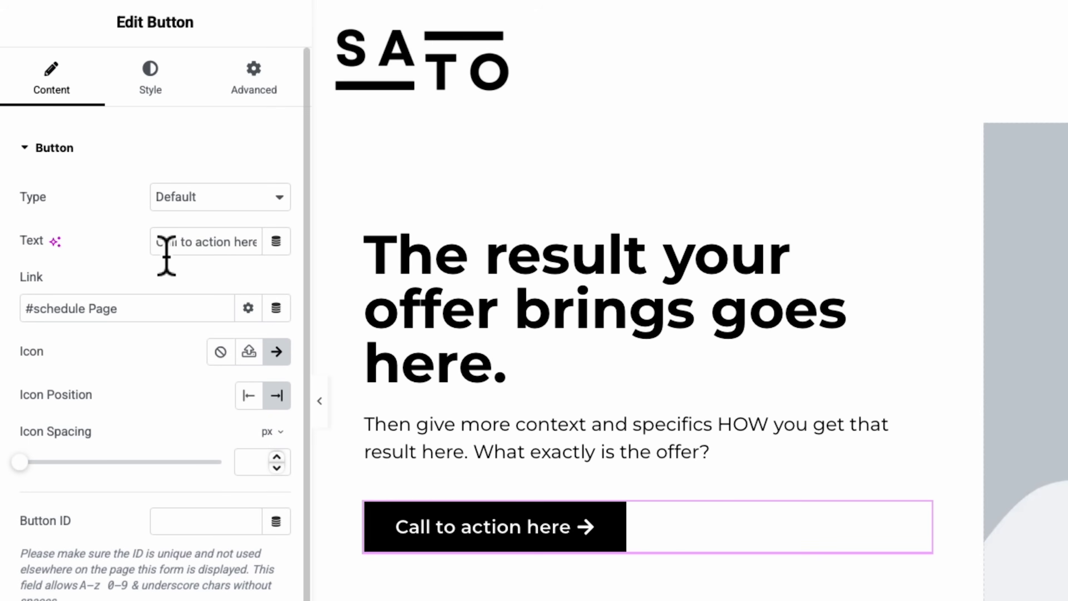
{"action": "left_click_drag", "start_coordinate": [109, 230], "coordinate": [130, 231]}
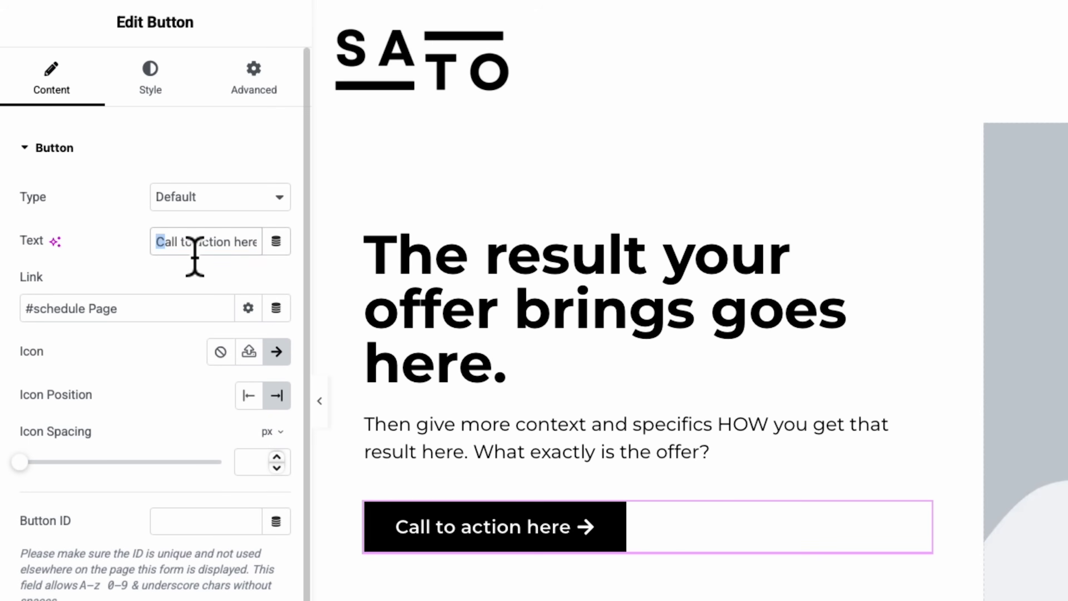
{"action": "left_click_drag", "start_coordinate": [194, 255], "coordinate": [405, 256]}
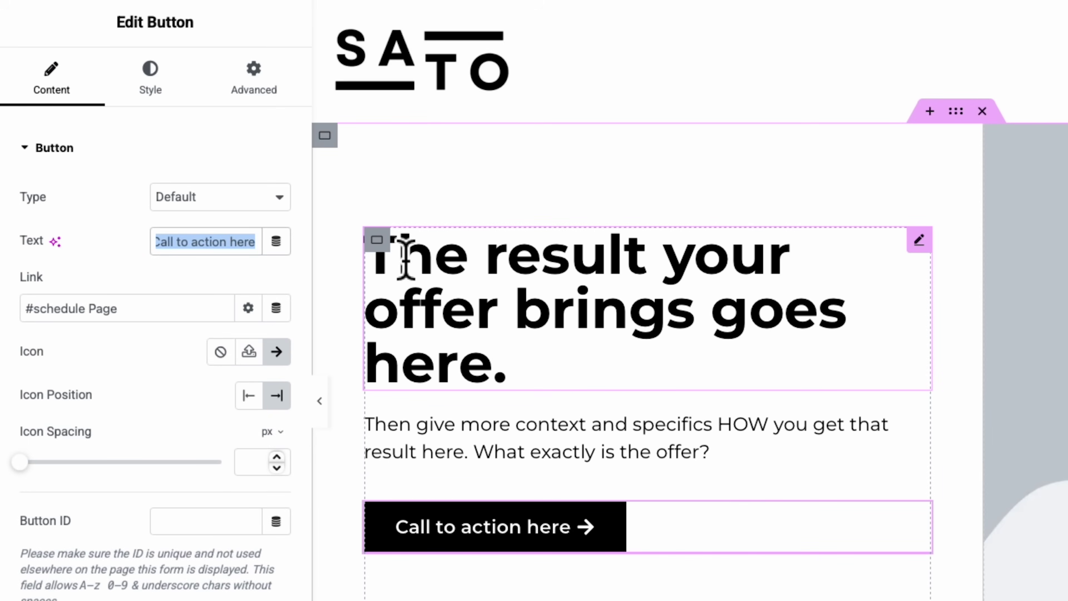
{"action": "type", "text": "Book a consultation"}
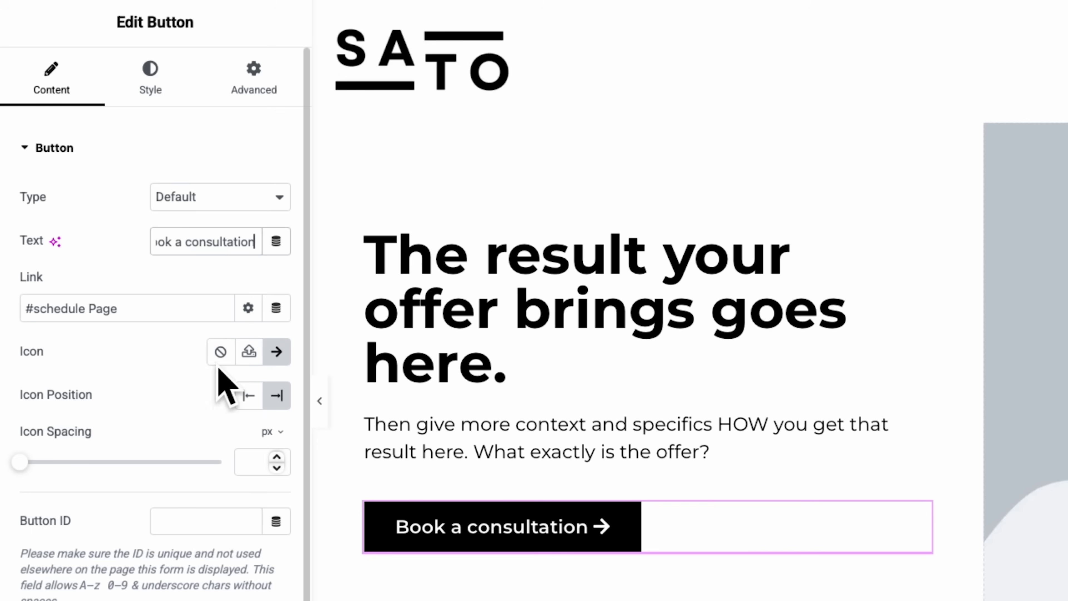
{"action": "left_click", "coordinate": [220, 353]}
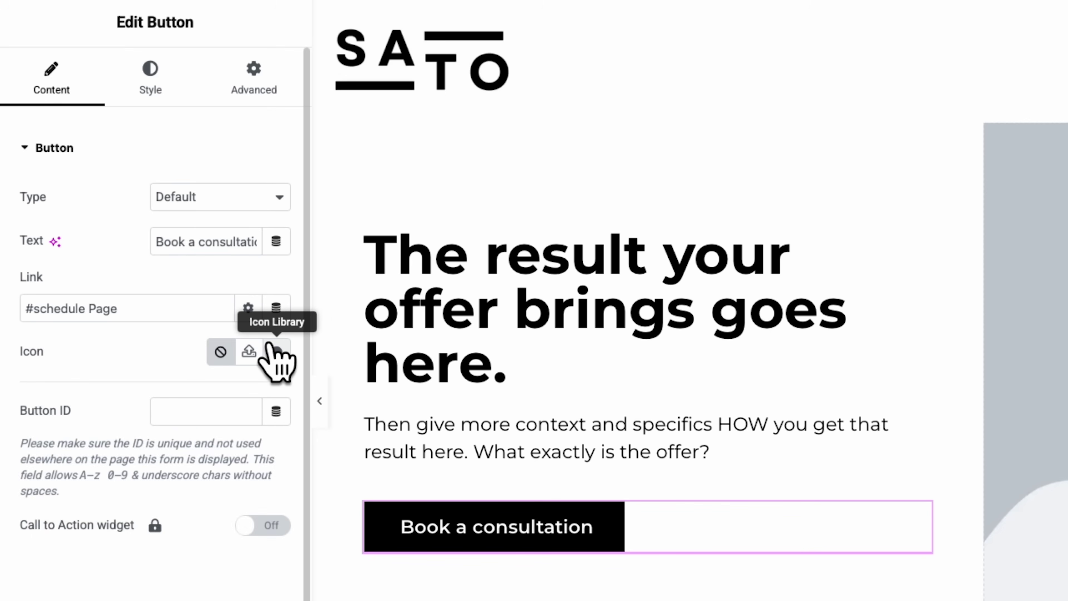
{"action": "left_click", "coordinate": [271, 353]}
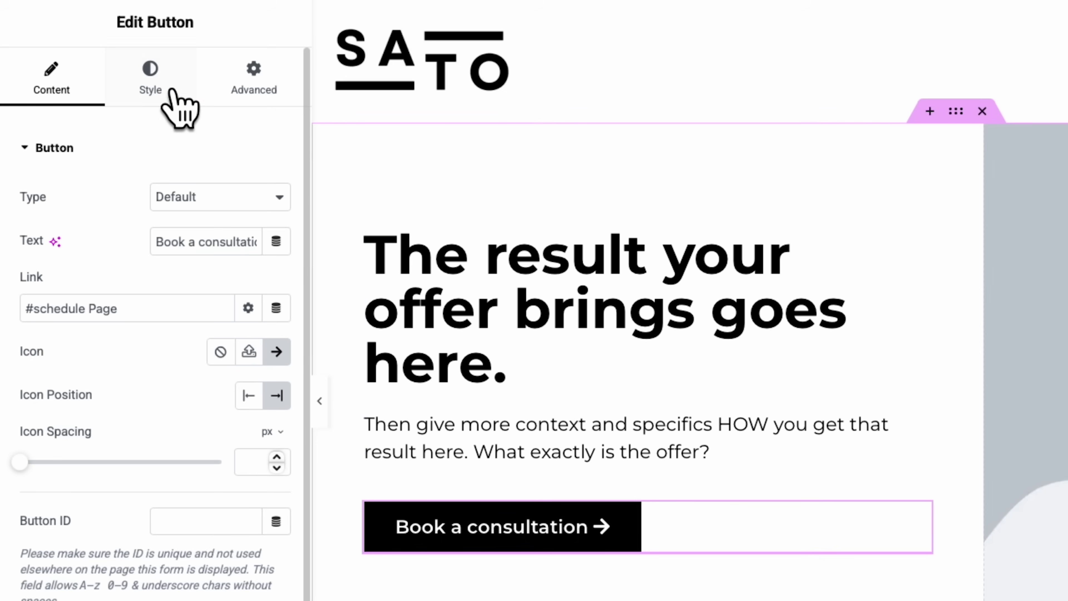
Check the hero button's typography settings and try a red text colour, #DE1717, before returning it to white
{"action": "left_click", "coordinate": [157, 101]}
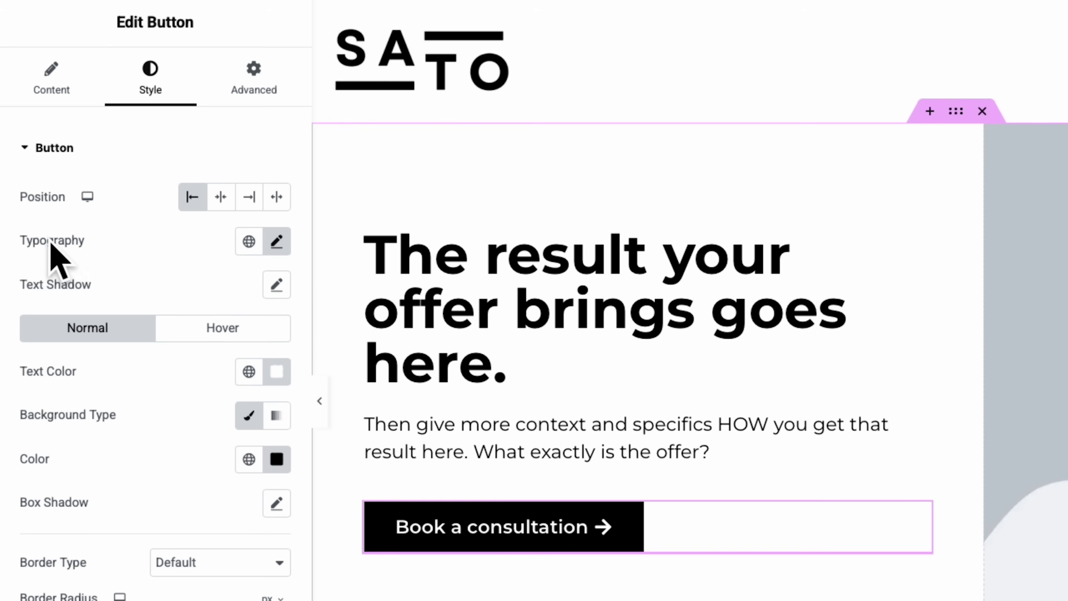
{"action": "left_click", "coordinate": [276, 242]}
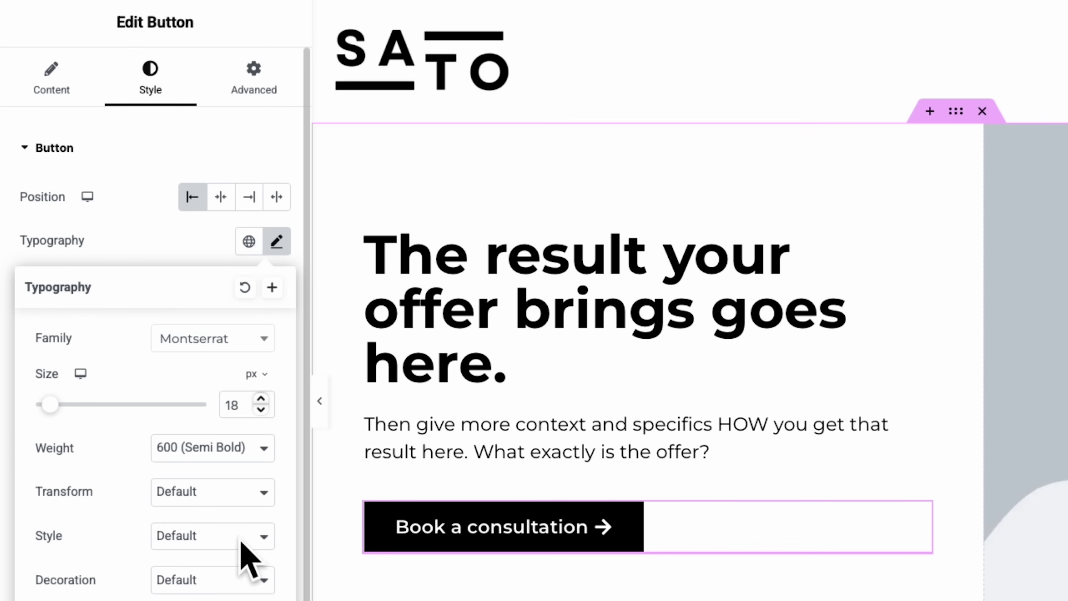
{"action": "left_click", "coordinate": [183, 243]}
{"action": "left_click", "coordinate": [277, 371]}
{"action": "left_click_drag", "start_coordinate": [336, 371], "coordinate": [373, 350]}
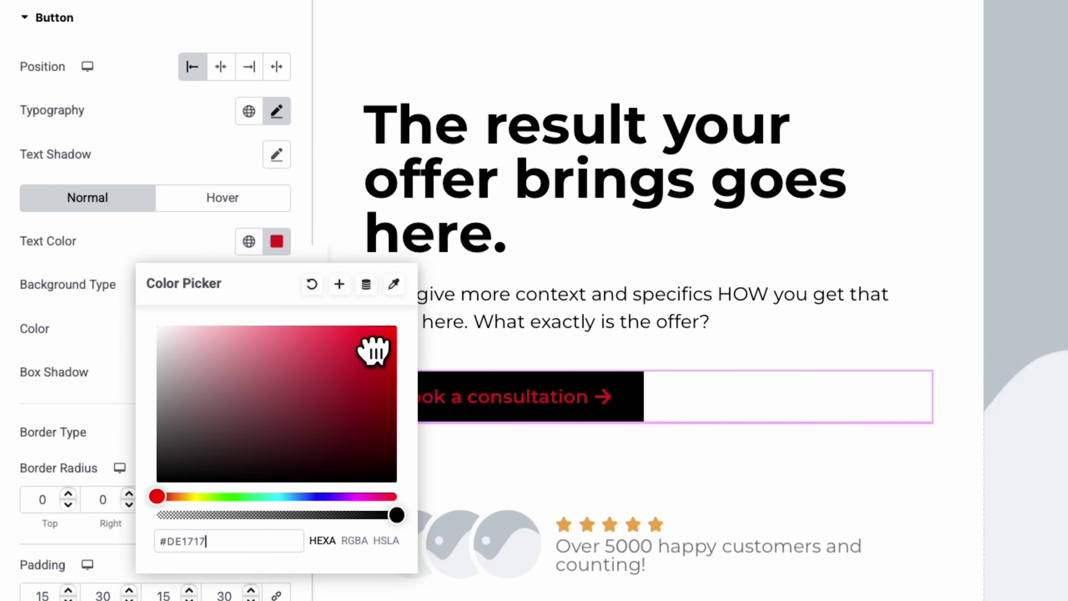
{"action": "left_click", "coordinate": [189, 242]}
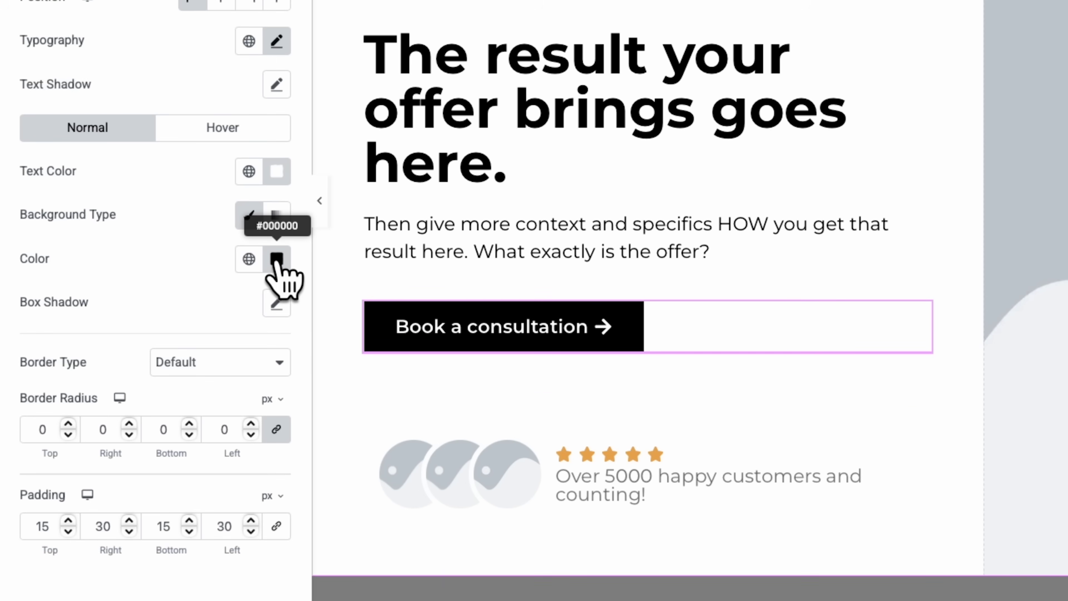
Set the hero button's background colour to purple, #6F43BD
{"action": "left_click", "coordinate": [278, 259]}
{"action": "left_click_drag", "start_coordinate": [322, 373], "coordinate": [361, 343]}
{"action": "left_click_drag", "start_coordinate": [191, 511], "coordinate": [334, 513]}
{"action": "left_click_drag", "start_coordinate": [239, 568], "coordinate": [101, 574]}
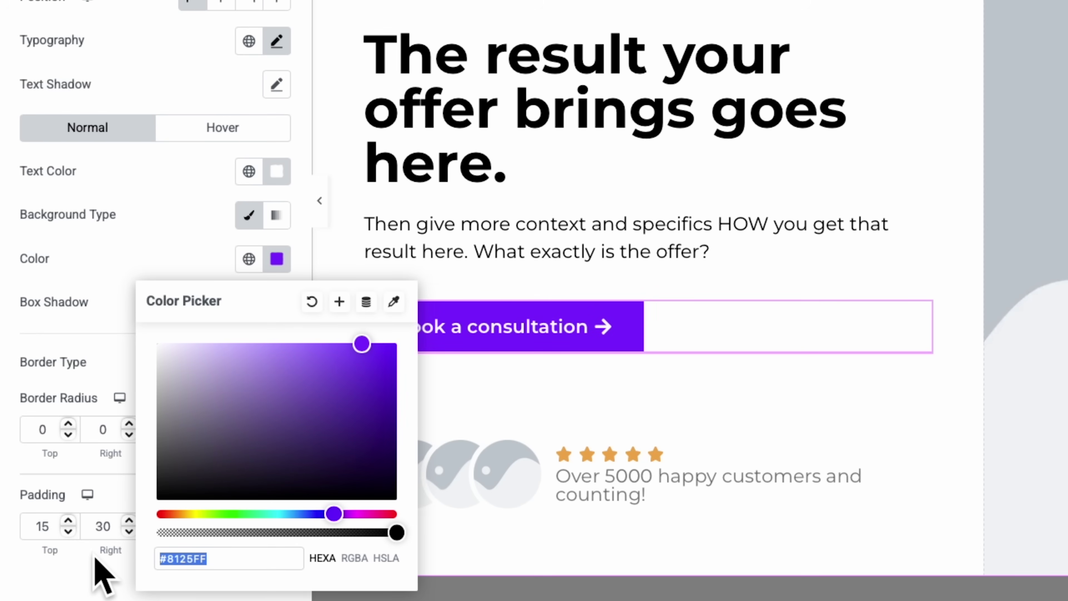
{"action": "type", "text": "#6F43BD"}
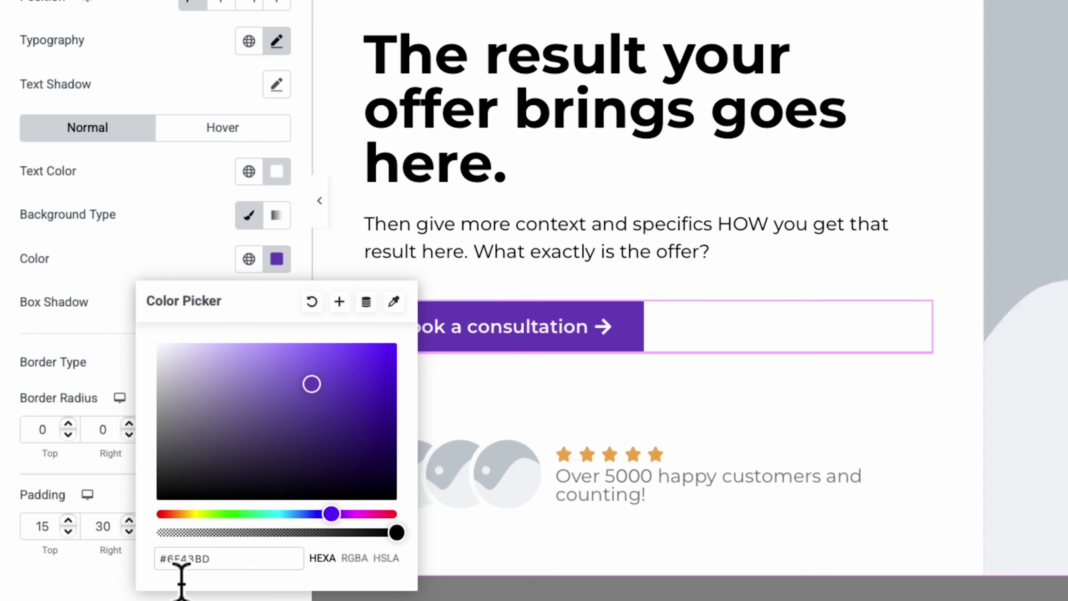
Save the button's purple as a global colour named "CTA purple" and preview the page without the editing panel
{"action": "left_click", "coordinate": [339, 302]}
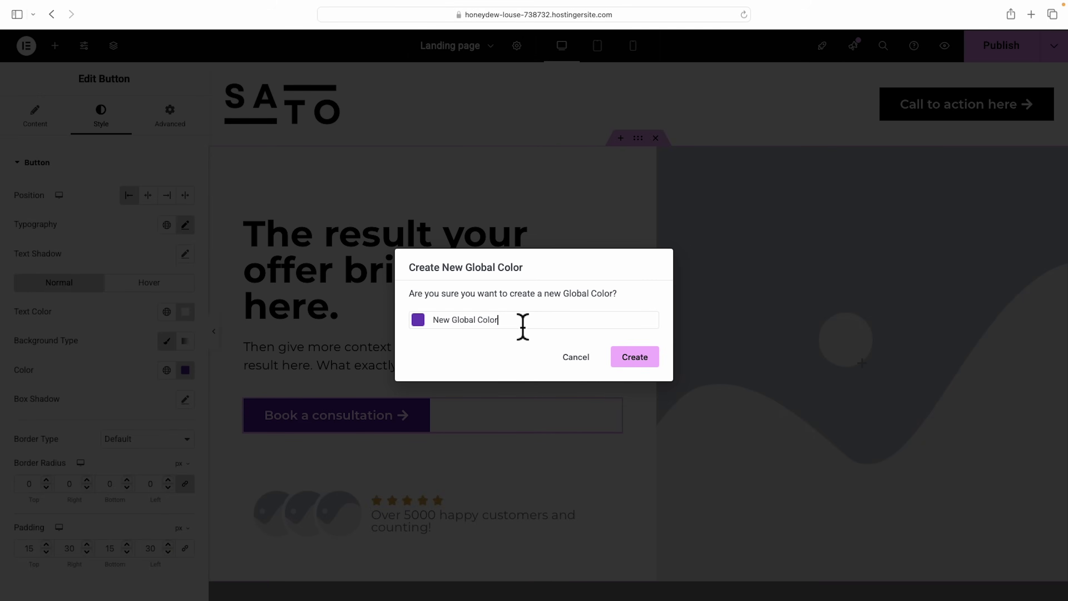
{"action": "left_click_drag", "start_coordinate": [521, 326], "coordinate": [423, 320]}
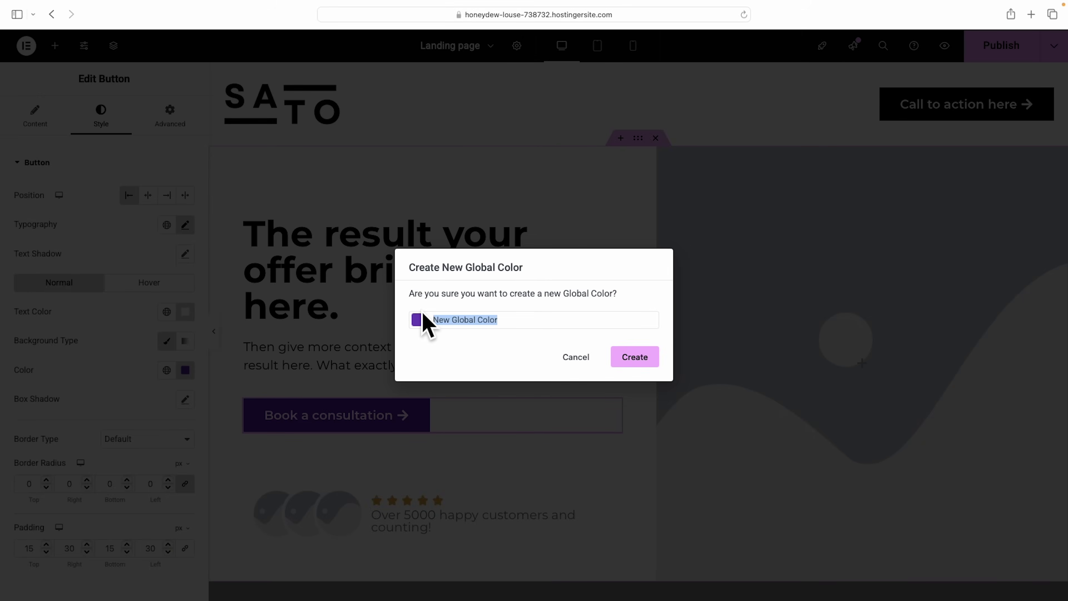
{"action": "type", "text": "CTA purple"}
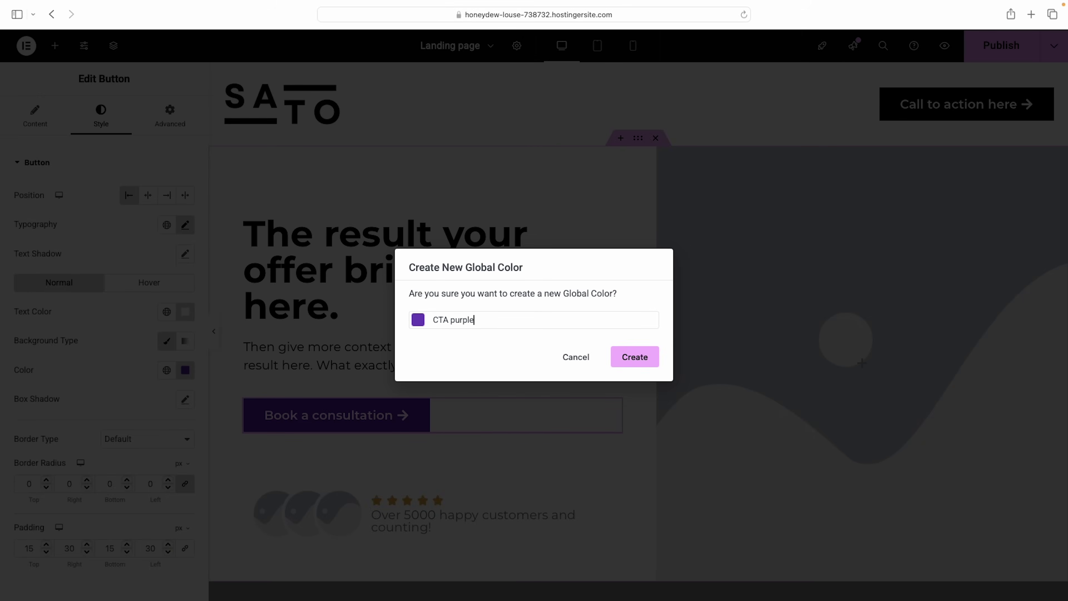
{"action": "left_click", "coordinate": [635, 358]}
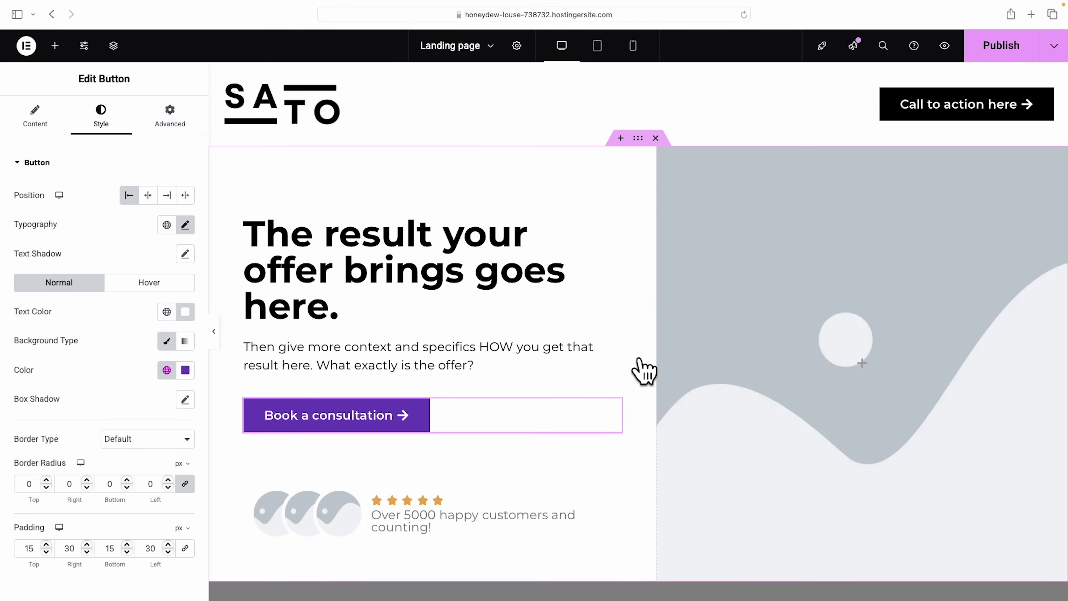
{"action": "left_click", "coordinate": [216, 332]}
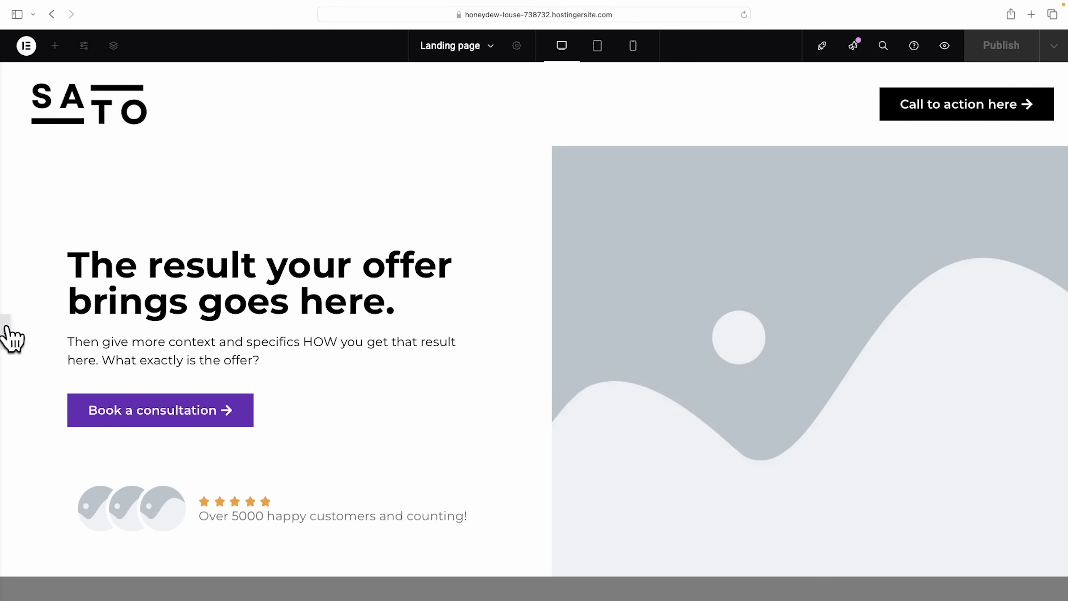
{"action": "left_click", "coordinate": [8, 332]}
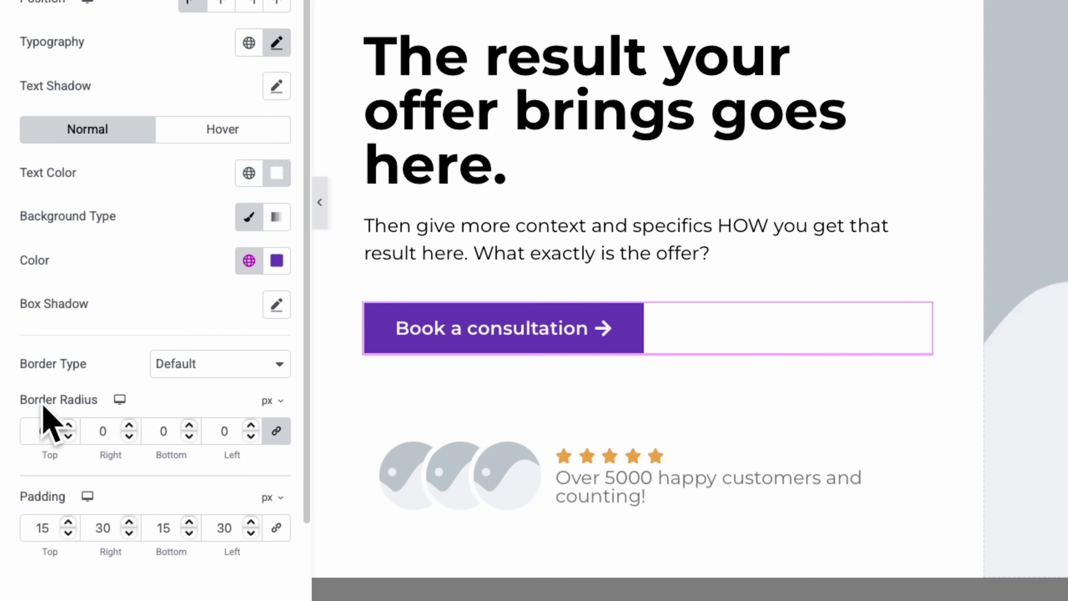
Round the hero button's corners, previewing a 7 px border radius before setting it to 33 px on all corners
{"action": "double_click", "coordinate": [70, 426]}
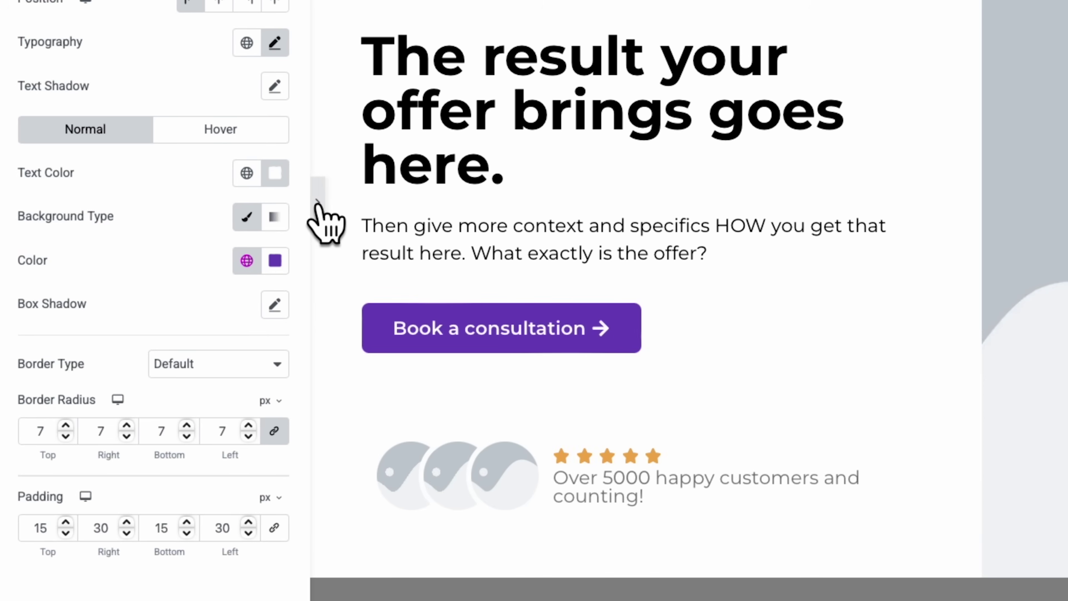
{"action": "left_click", "coordinate": [320, 203]}
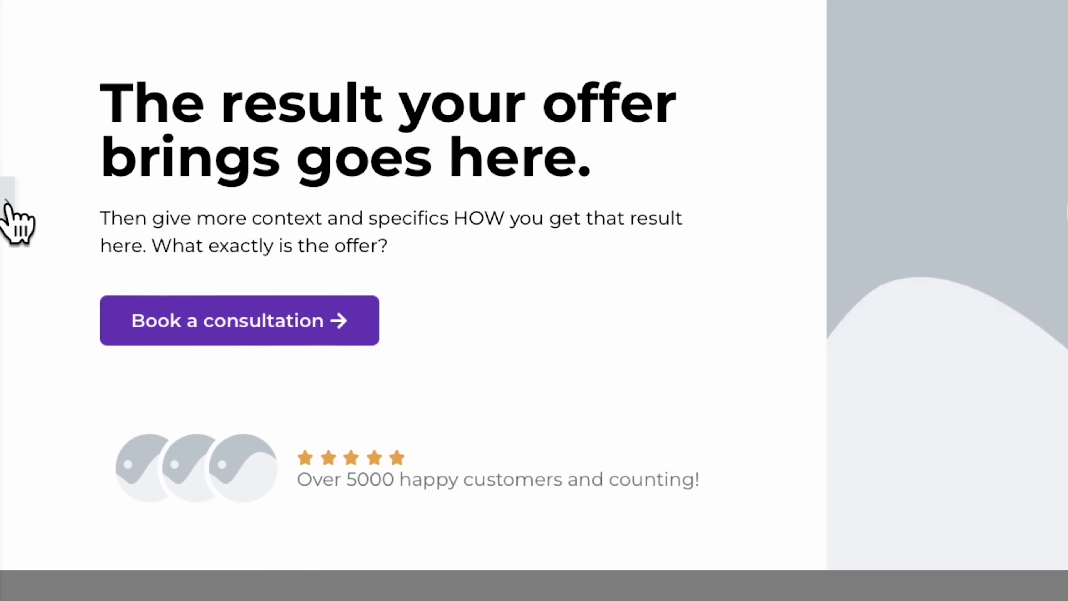
{"action": "left_click", "coordinate": [7, 202]}
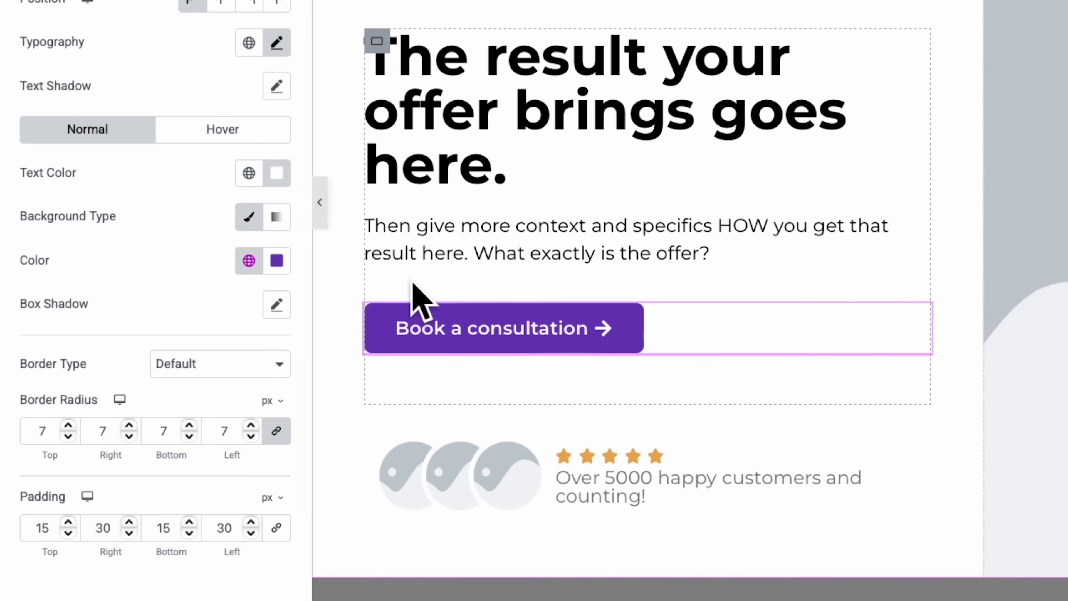
{"action": "left_click", "coordinate": [68, 425]}
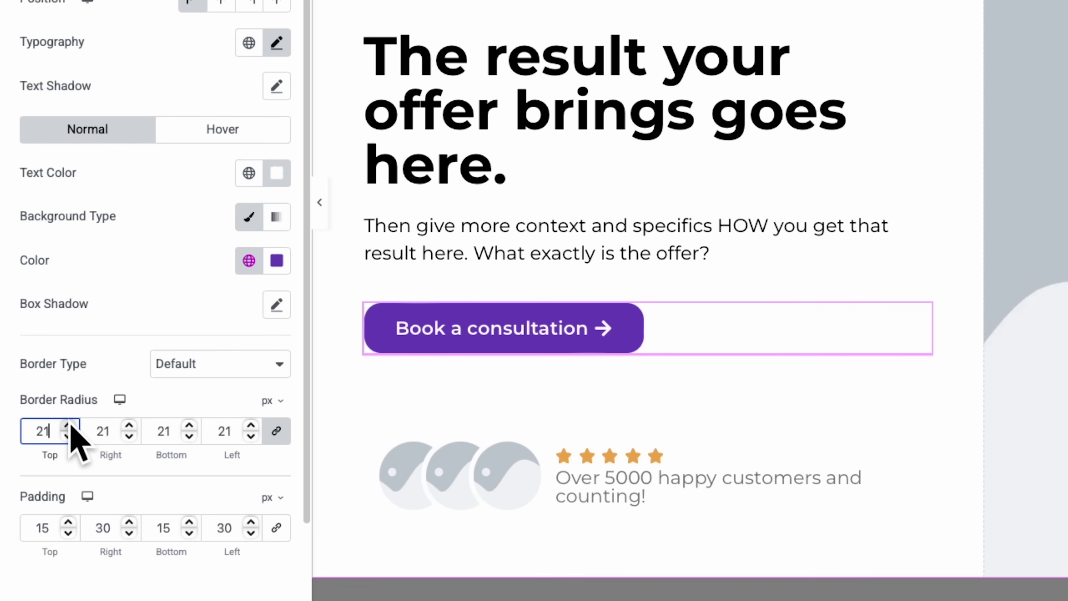
{"action": "left_click", "coordinate": [68, 425]}
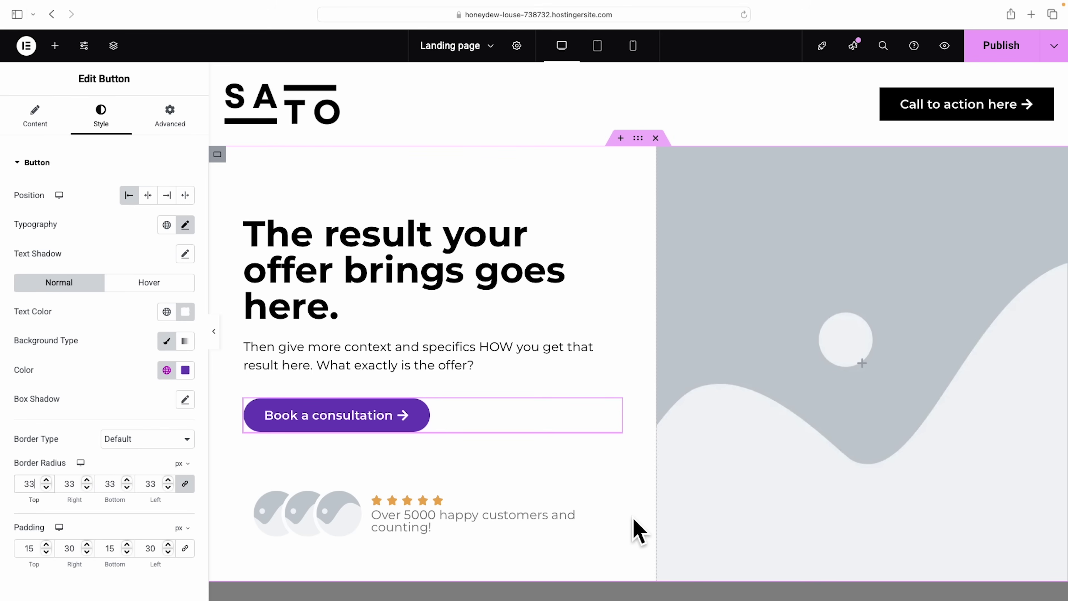
{"action": "right_click", "coordinate": [252, 498]}
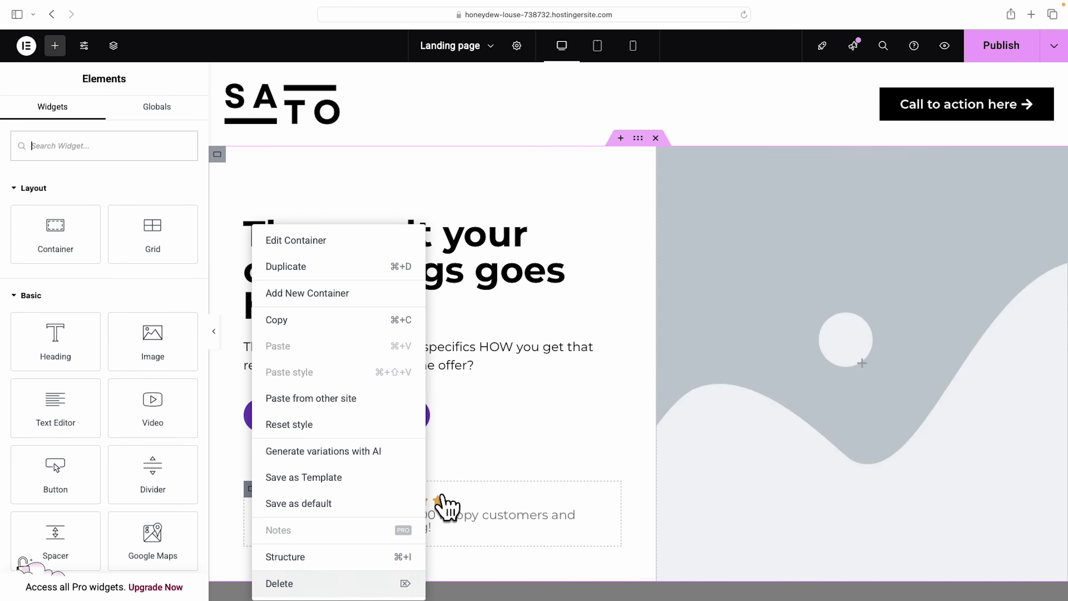
{"action": "left_click", "coordinate": [587, 467]}
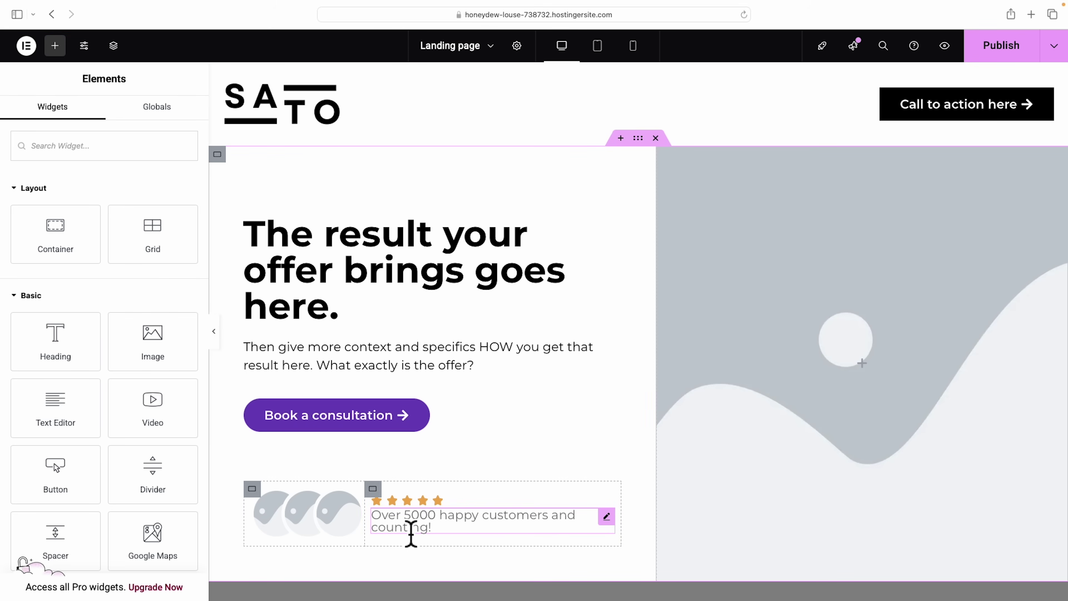
{"action": "scroll", "coordinate": [411, 535], "scroll_direction": "down", "scroll_amount": 1}
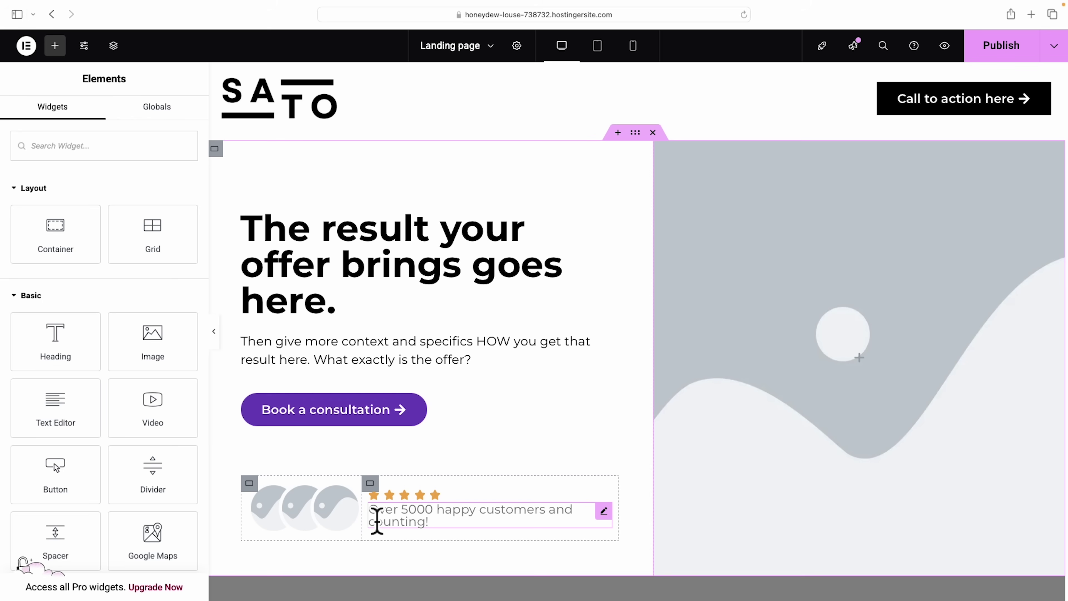
Reduce the font size of the "Over 5000 happy customers and counting!" text to 16 px
{"action": "left_click", "coordinate": [603, 511]}
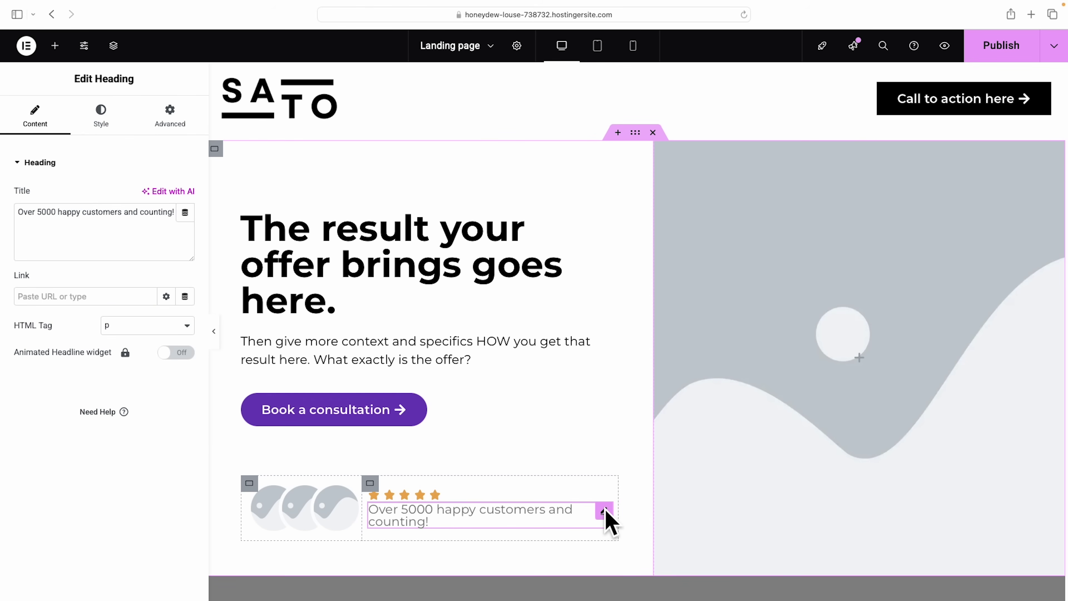
{"action": "left_click_drag", "start_coordinate": [17, 213], "coordinate": [291, 217]}
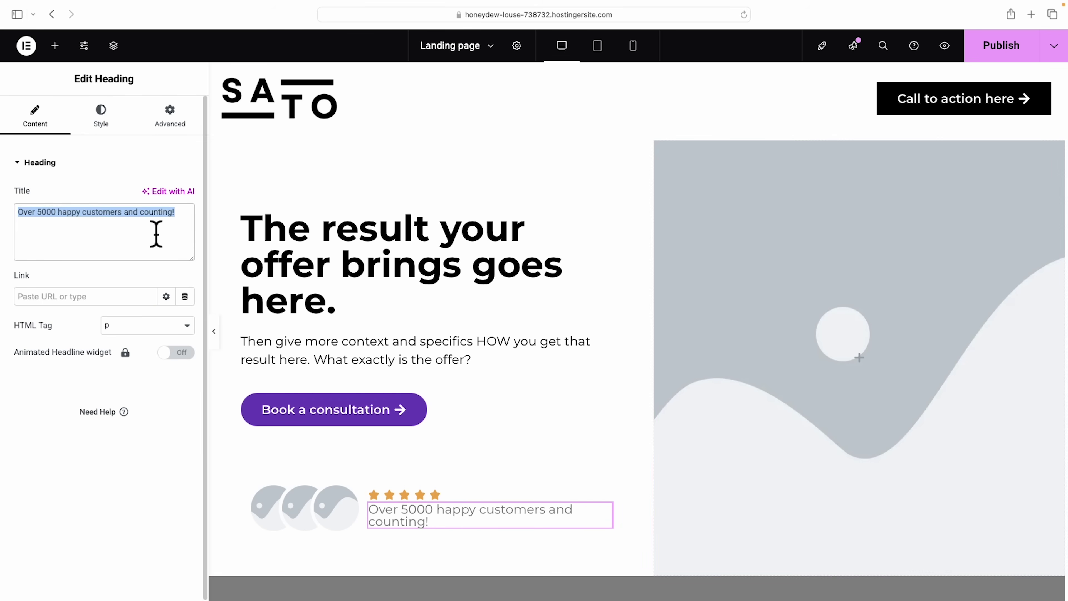
{"action": "left_click", "coordinate": [412, 525]}
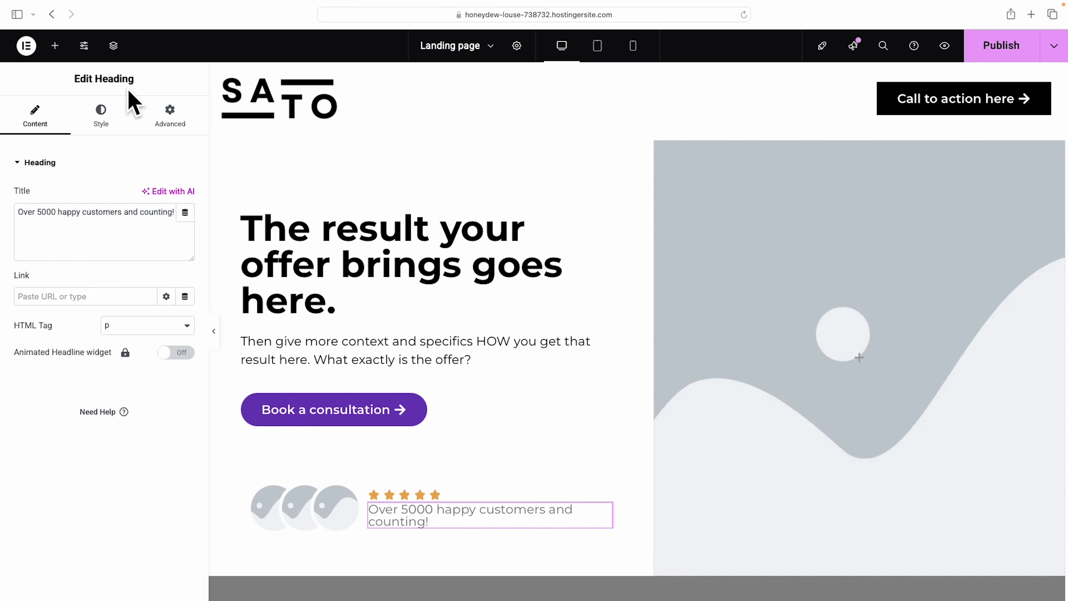
{"action": "left_click", "coordinate": [103, 122]}
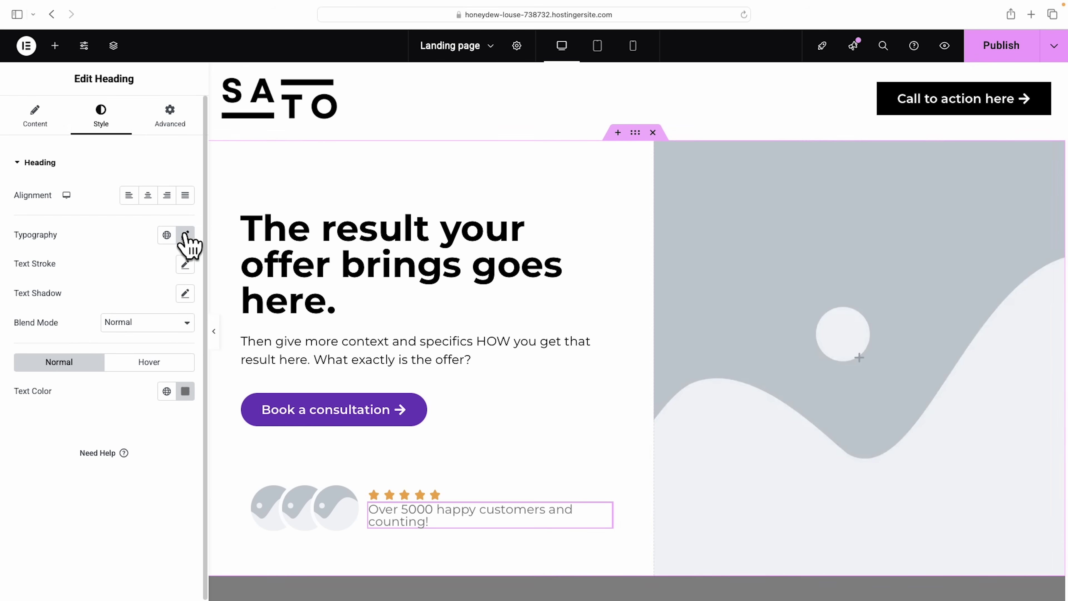
{"action": "left_click", "coordinate": [186, 235]}
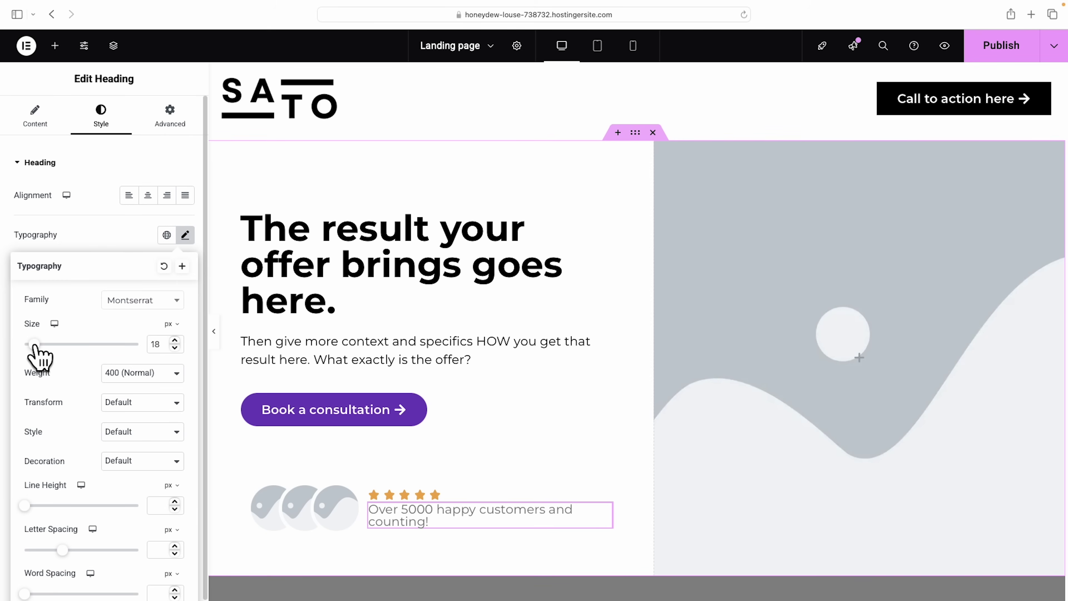
{"action": "left_click_drag", "start_coordinate": [34, 344], "coordinate": [33, 344]}
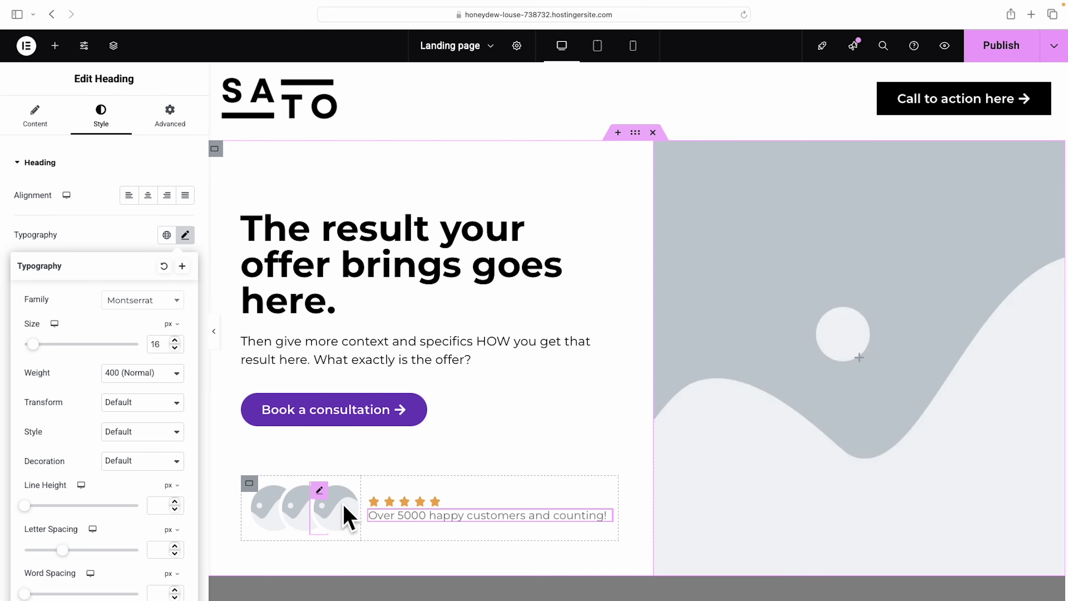
Replace the third customer avatar beside the star rating with an uploaded photo of the smiling grey-haired woman
{"action": "scroll", "coordinate": [344, 506], "scroll_direction": "down", "scroll_amount": 1}
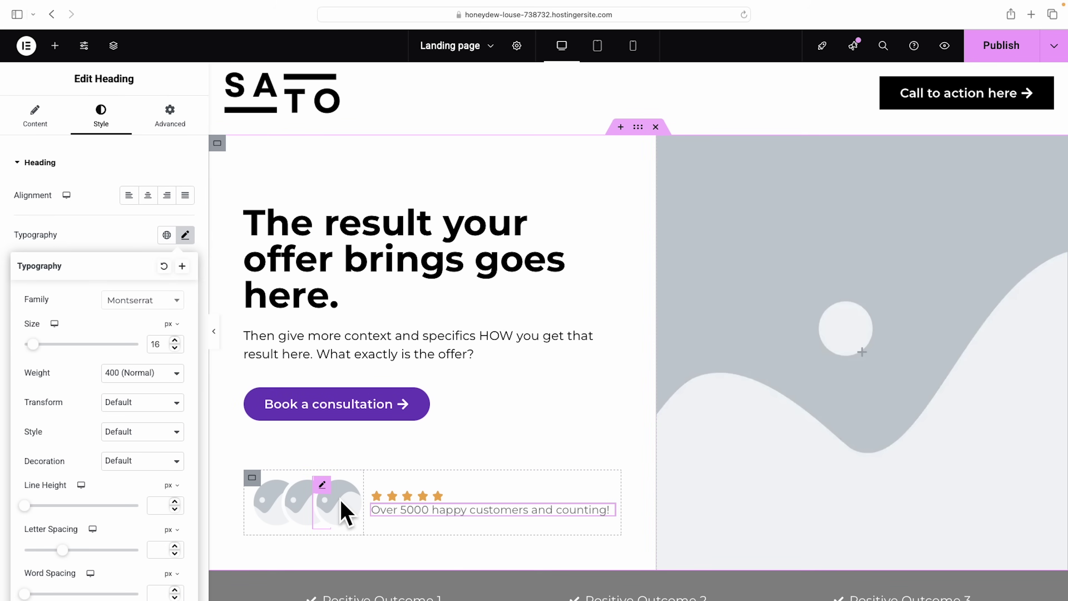
{"action": "left_click", "coordinate": [341, 501]}
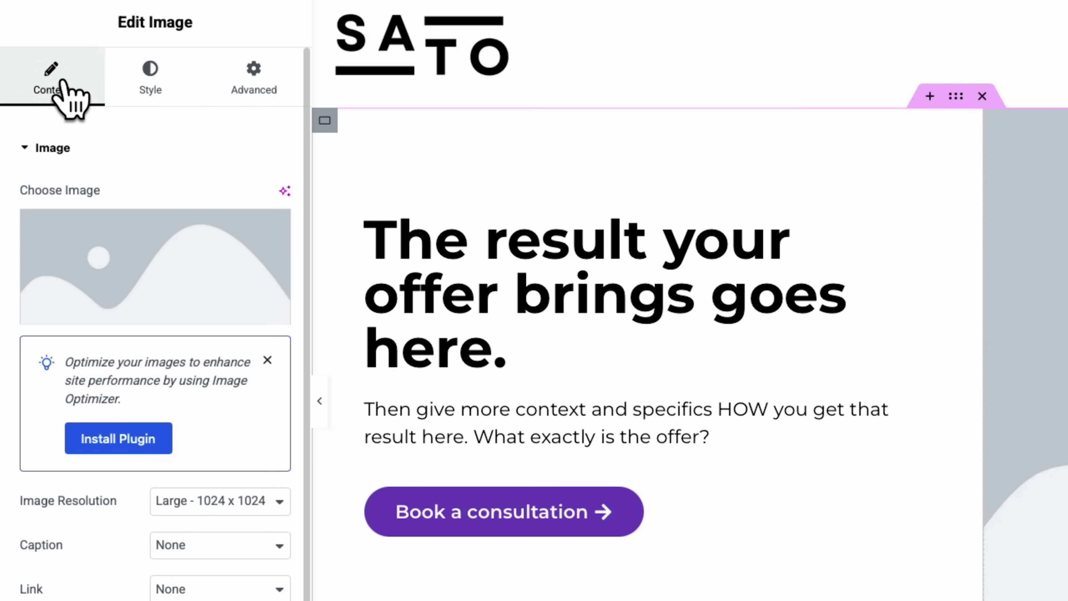
{"action": "mouse_move", "coordinate": [88, 248]}
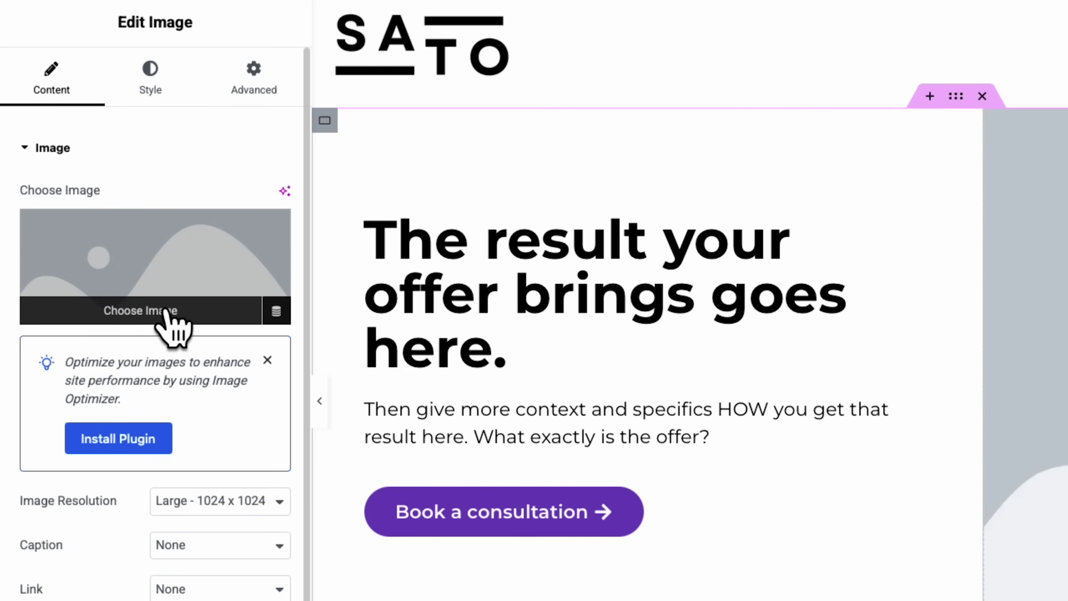
{"action": "left_click", "coordinate": [167, 312]}
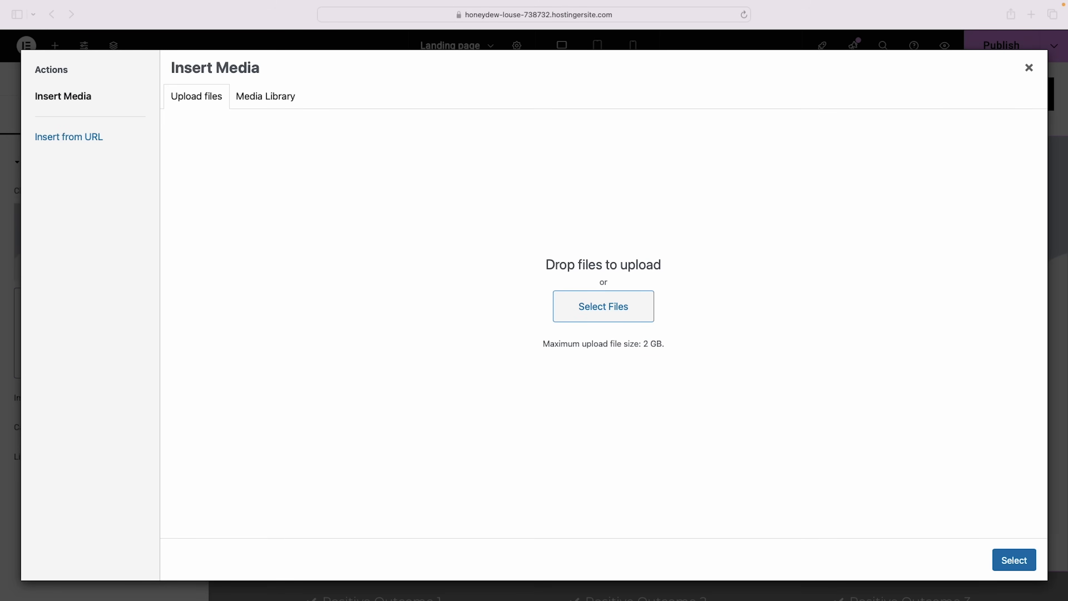
{"action": "left_click_drag", "start_coordinate": [0, 227], "coordinate": [511, 269]}
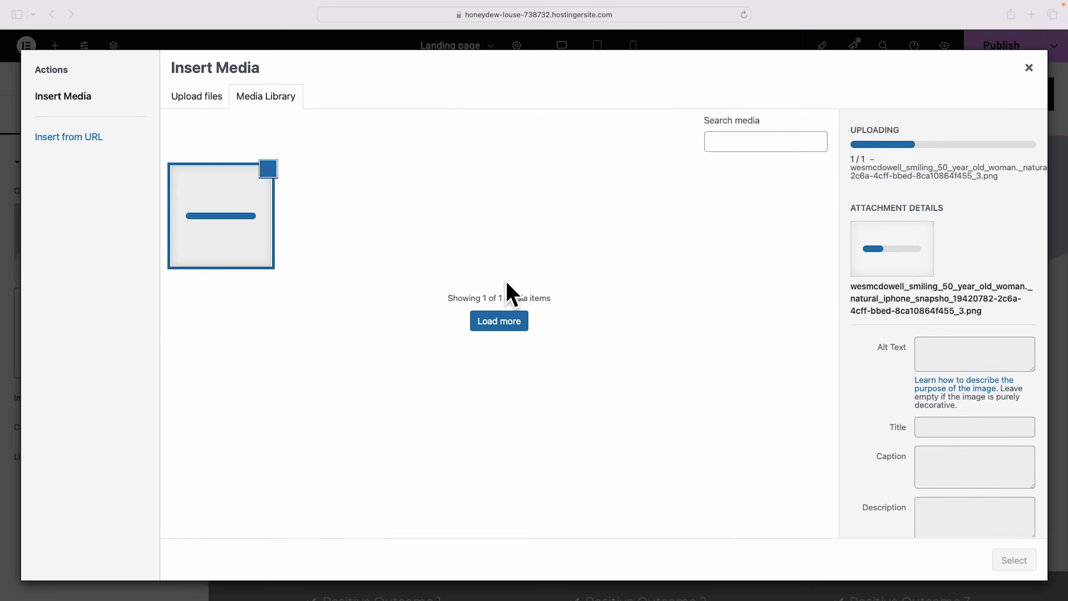
{"action": "left_click", "coordinate": [1011, 562]}
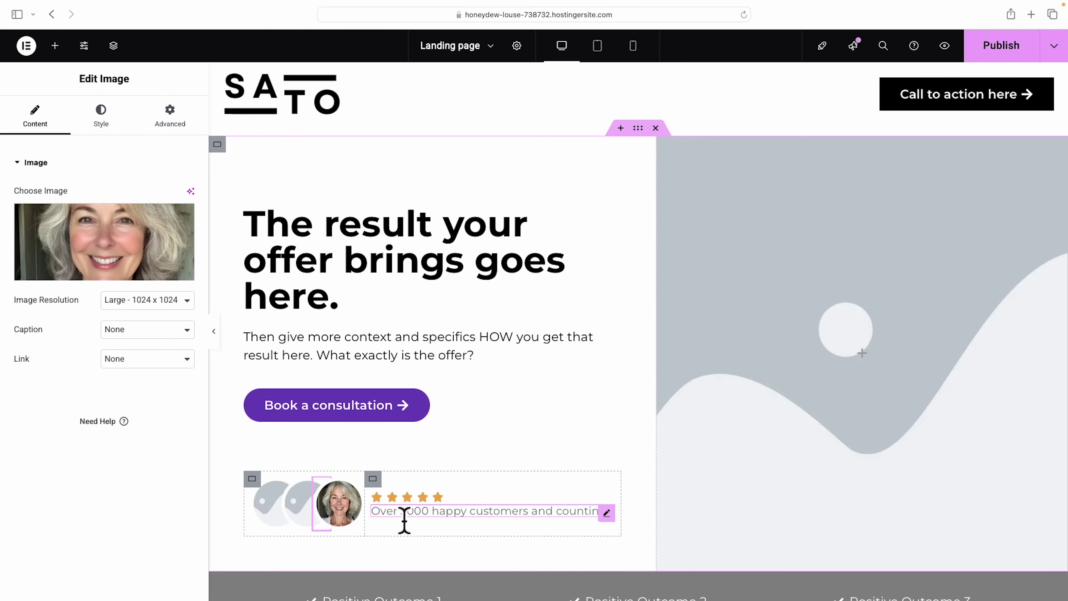
Replace the middle customer avatar with an uploaded photo of the young woman in a navy hoodie on hot pink
{"action": "left_click", "coordinate": [308, 508]}
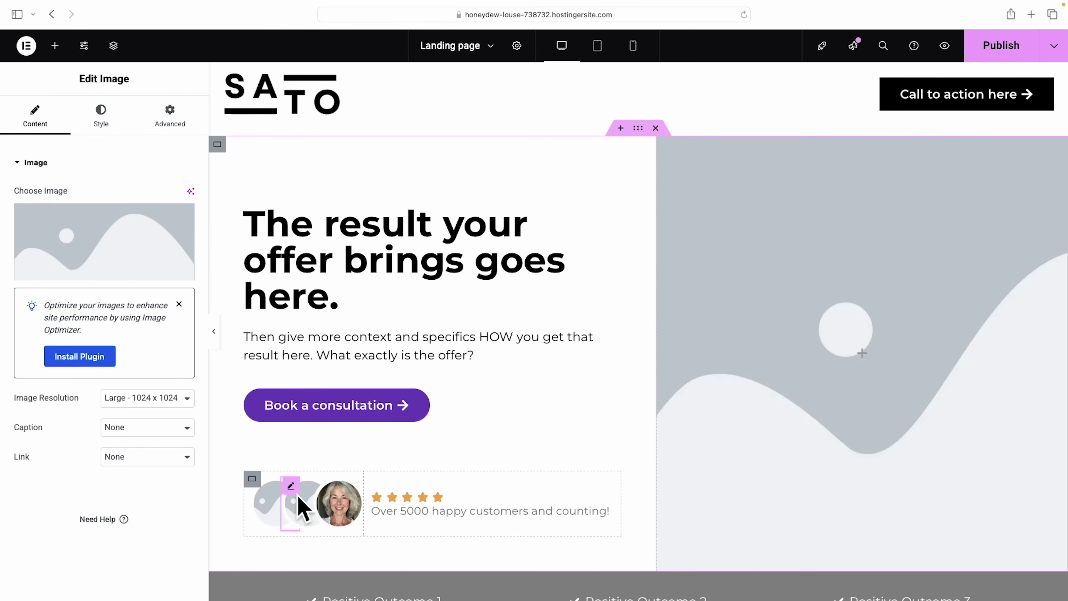
{"action": "left_click", "coordinate": [297, 501]}
{"action": "left_click_drag", "start_coordinate": [0, 218], "coordinate": [424, 279]}
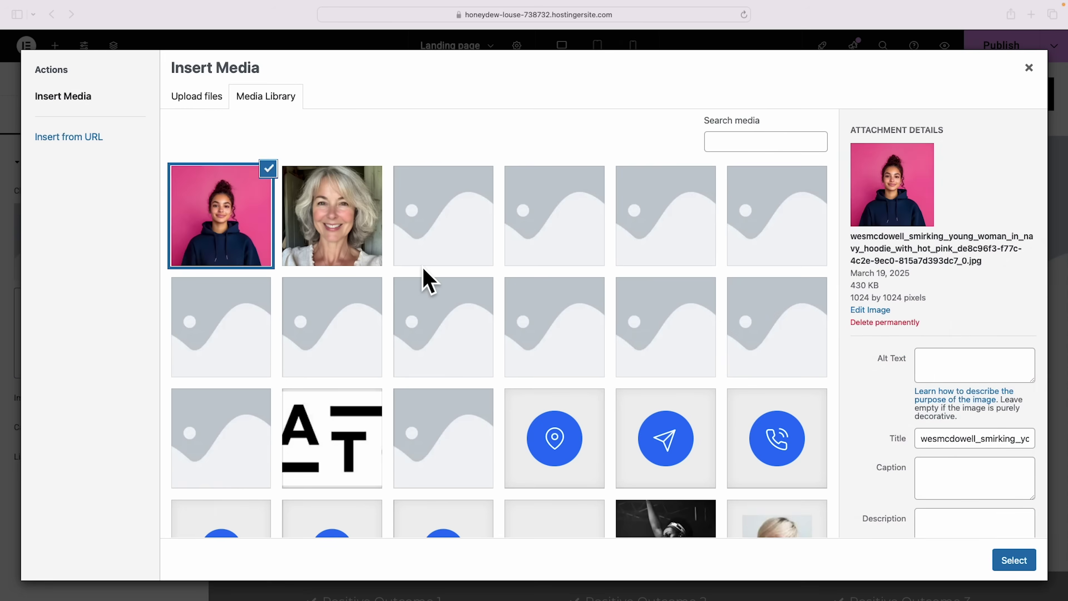
{"action": "left_click", "coordinate": [1013, 562]}
Replace the first customer avatar with an uploaded photo of the smiling professional man in an arched doorway
{"action": "left_click", "coordinate": [264, 501]}
{"action": "left_click", "coordinate": [96, 273]}
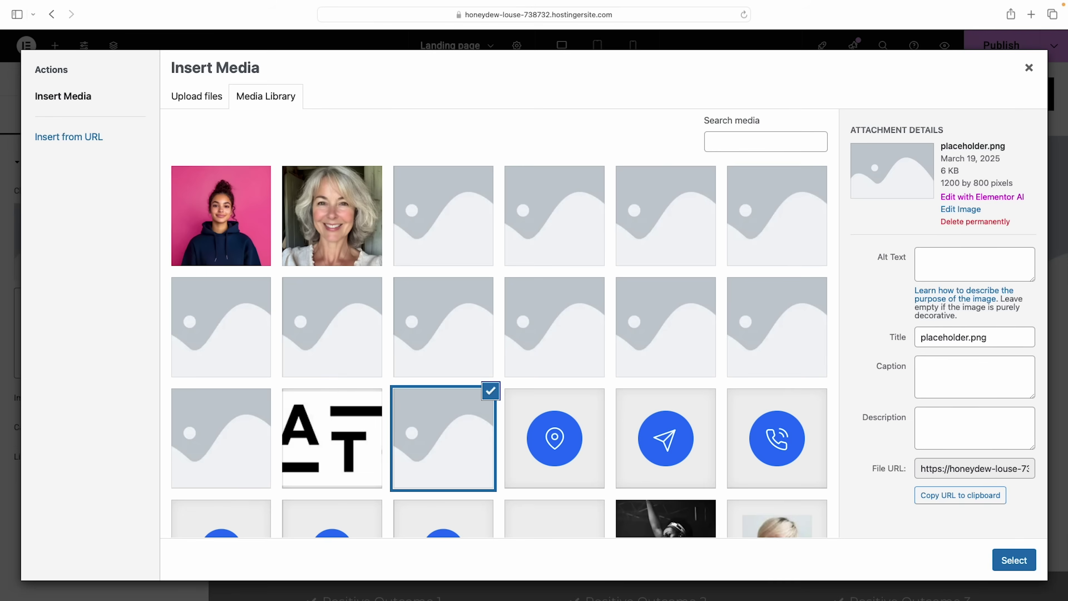
{"action": "left_click_drag", "start_coordinate": [0, 294], "coordinate": [732, 382]}
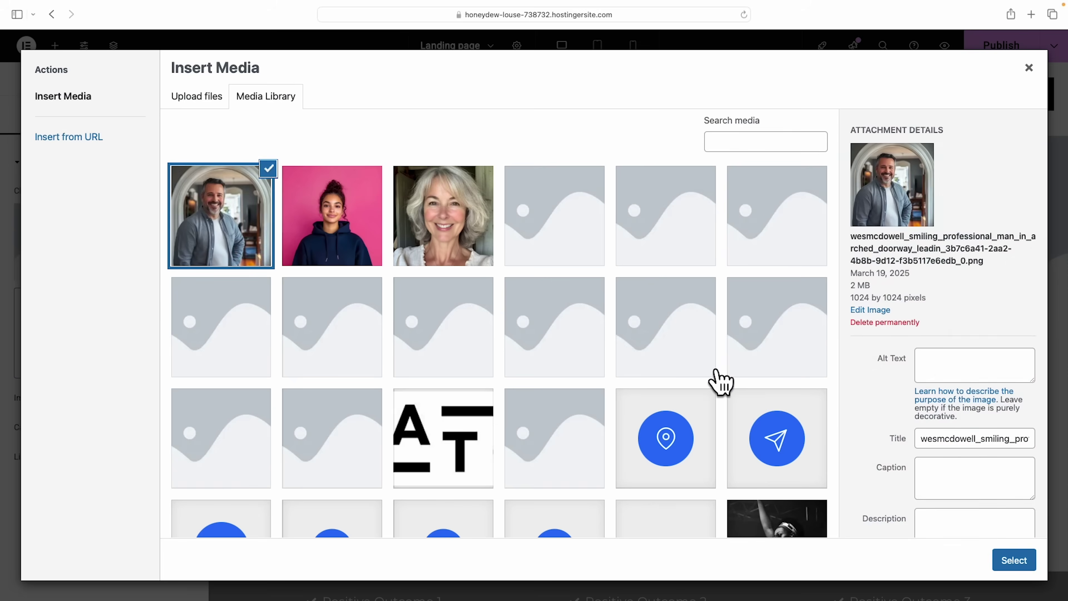
{"action": "left_click", "coordinate": [1014, 560]}
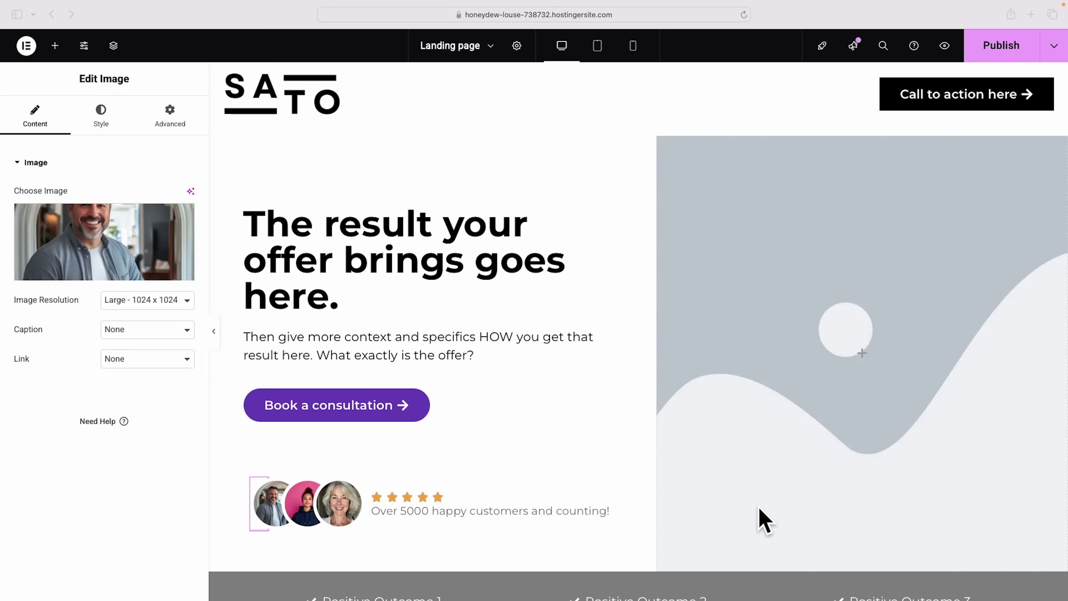
Replace the hero image container's background placeholder with an uploaded photo of the man in a navy T-shirt sipping coffee
{"action": "left_click", "coordinate": [804, 402]}
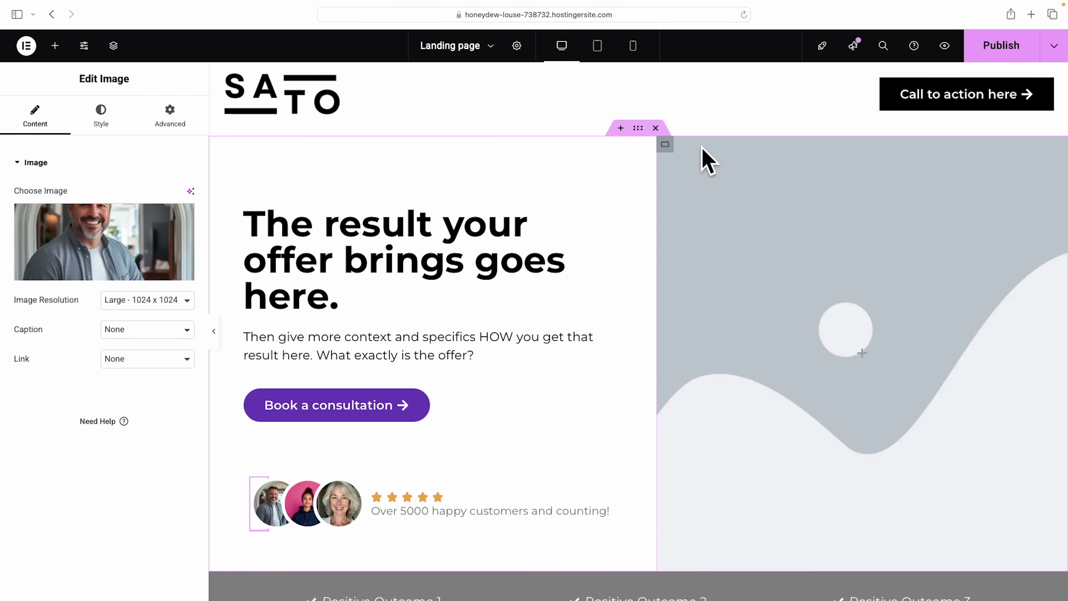
{"action": "left_click", "coordinate": [665, 145]}
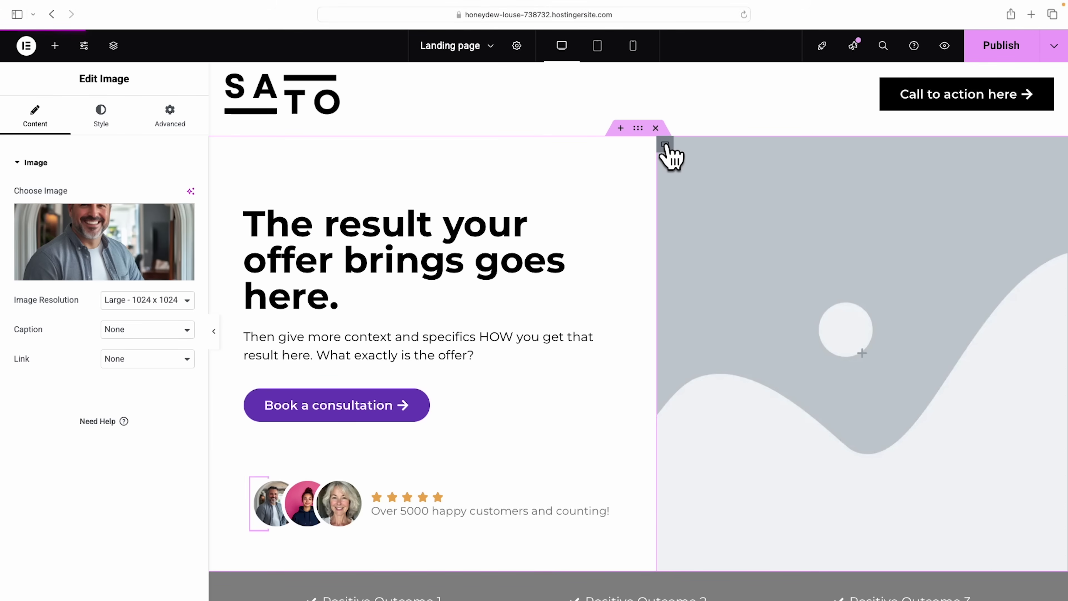
{"action": "left_click", "coordinate": [105, 113]}
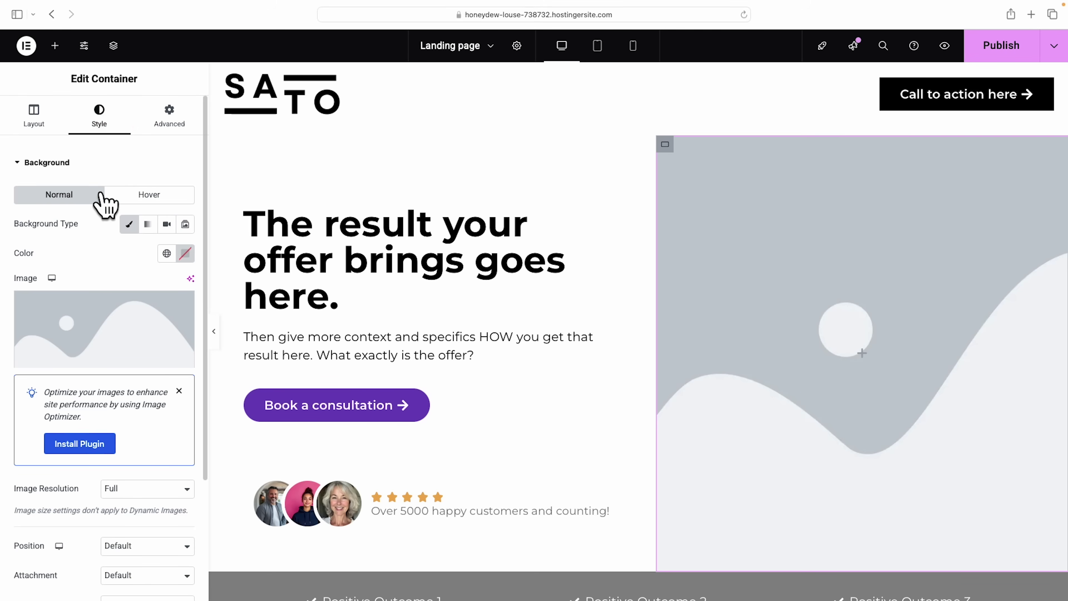
{"action": "mouse_move", "coordinate": [67, 327]}
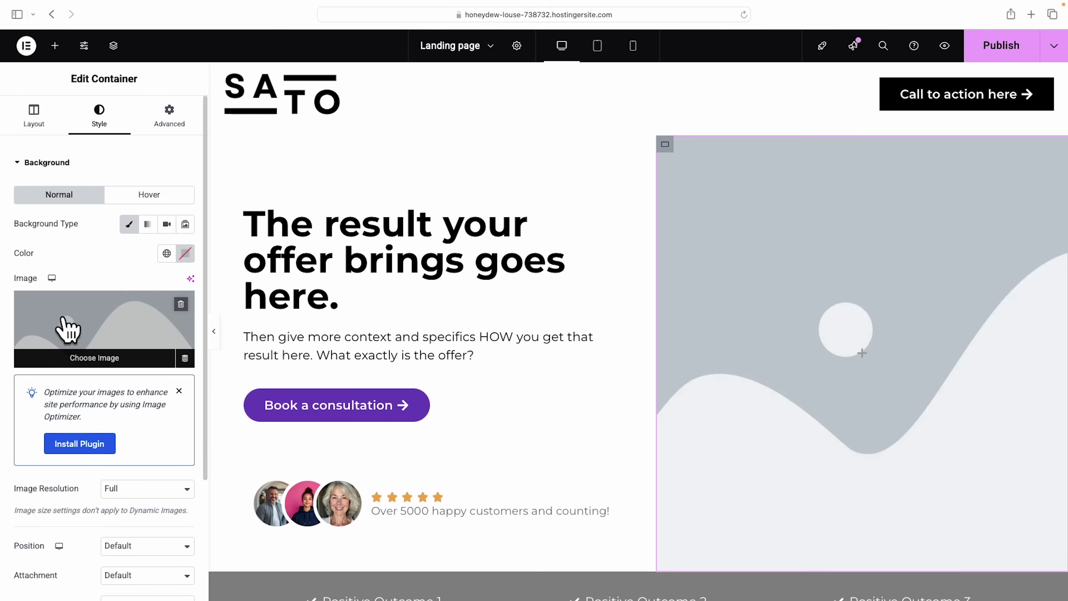
{"action": "left_click", "coordinate": [96, 358]}
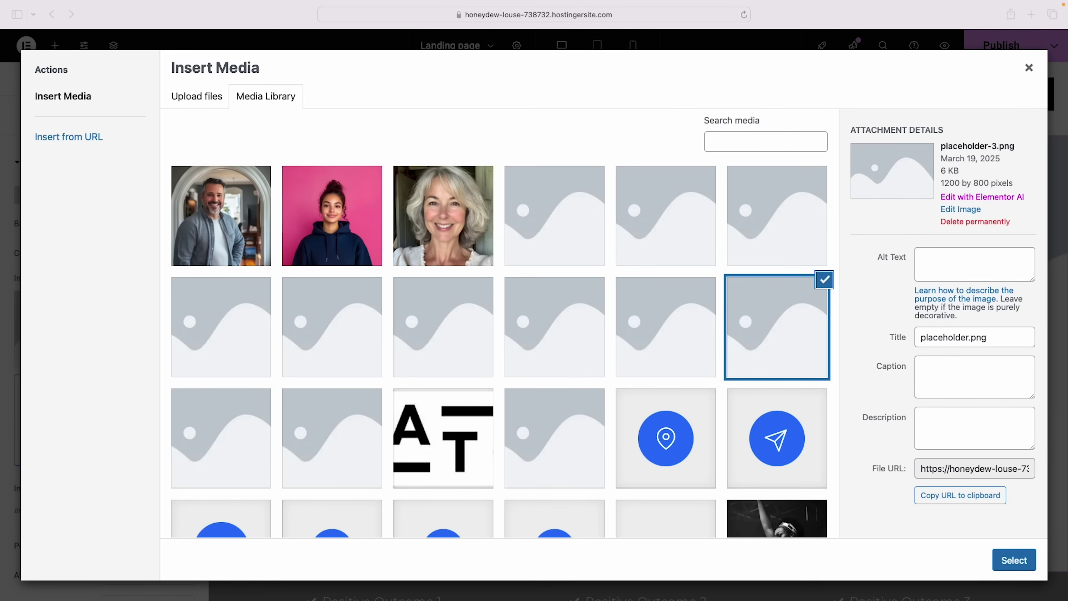
{"action": "left_click_drag", "start_coordinate": [2, 146], "coordinate": [540, 319]}
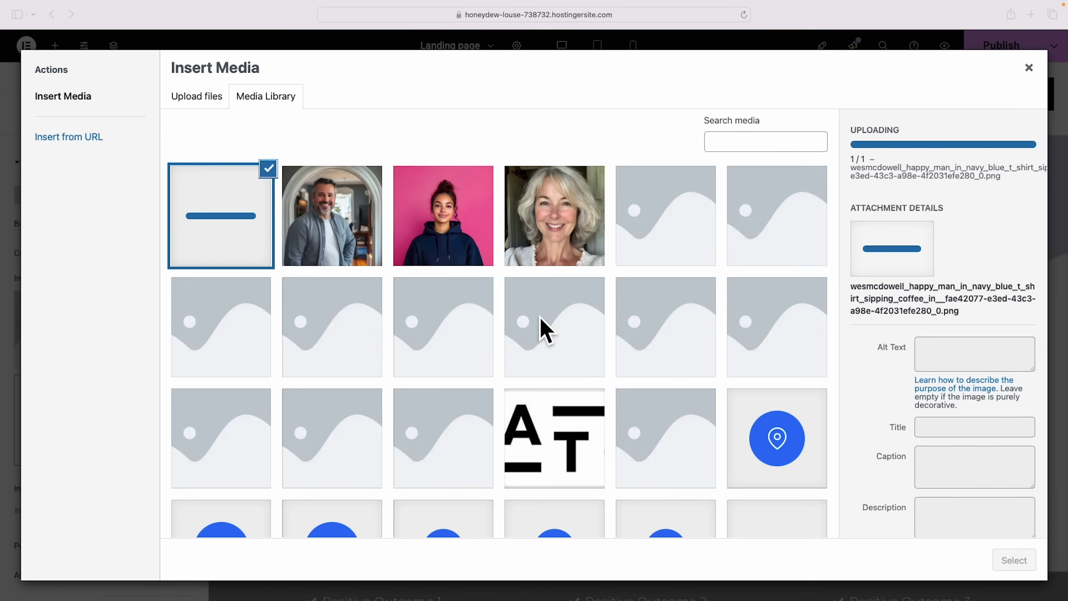
{"action": "left_click", "coordinate": [1014, 561]}
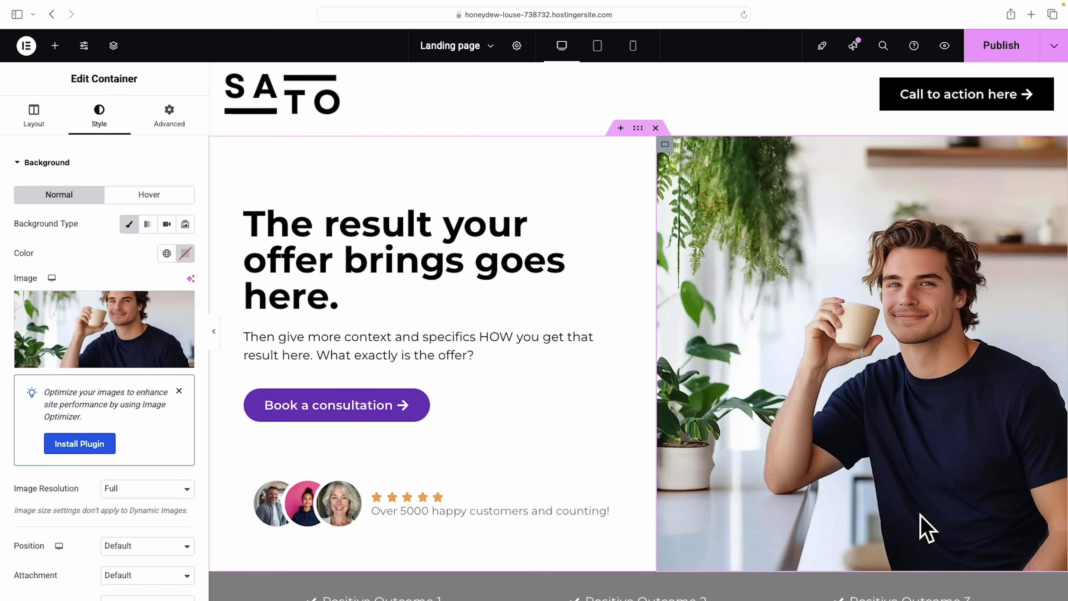
Replace the header's SATO logo with the uploaded pagebolt-logo.webp and set the logo's width to 71%
{"action": "scroll", "coordinate": [921, 520], "scroll_direction": "down", "scroll_amount": 2}
{"action": "scroll", "coordinate": [921, 520], "scroll_direction": "up", "scroll_amount": 2}
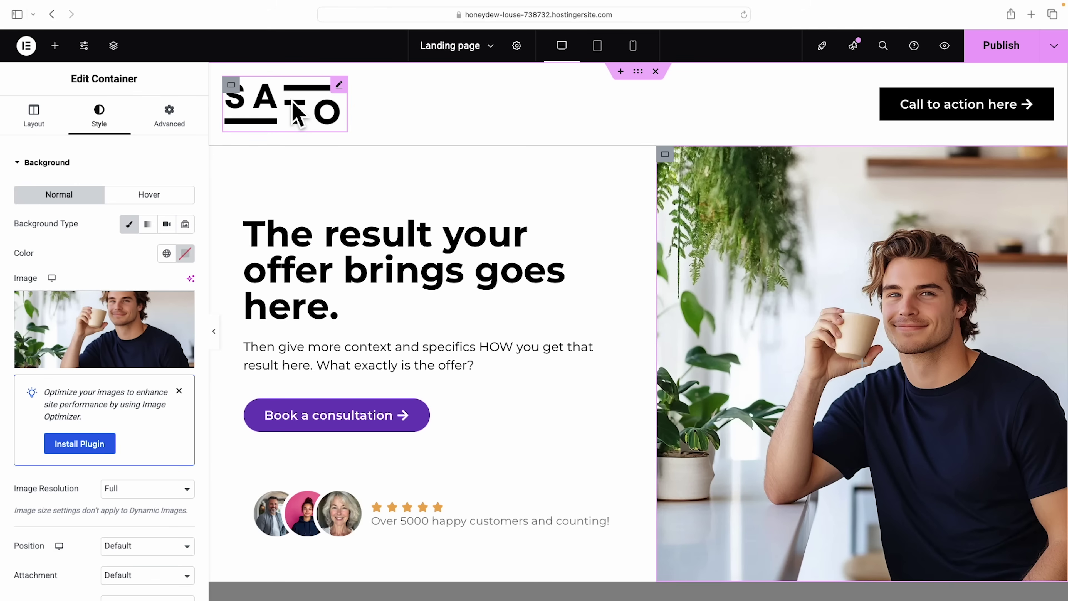
{"action": "left_click", "coordinate": [341, 99]}
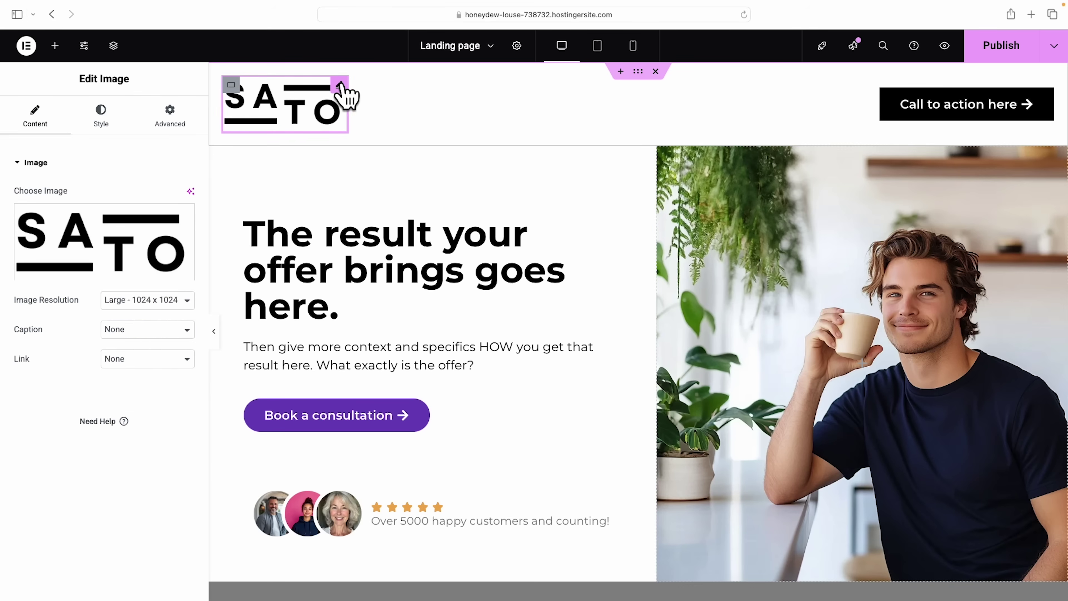
{"action": "mouse_move", "coordinate": [48, 223]}
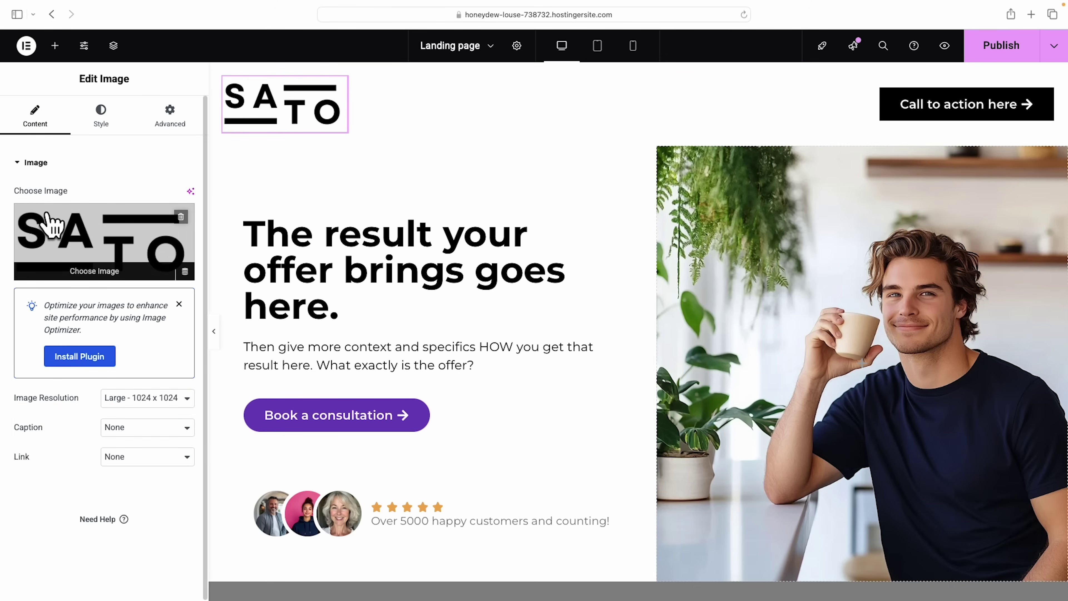
{"action": "left_click", "coordinate": [101, 271]}
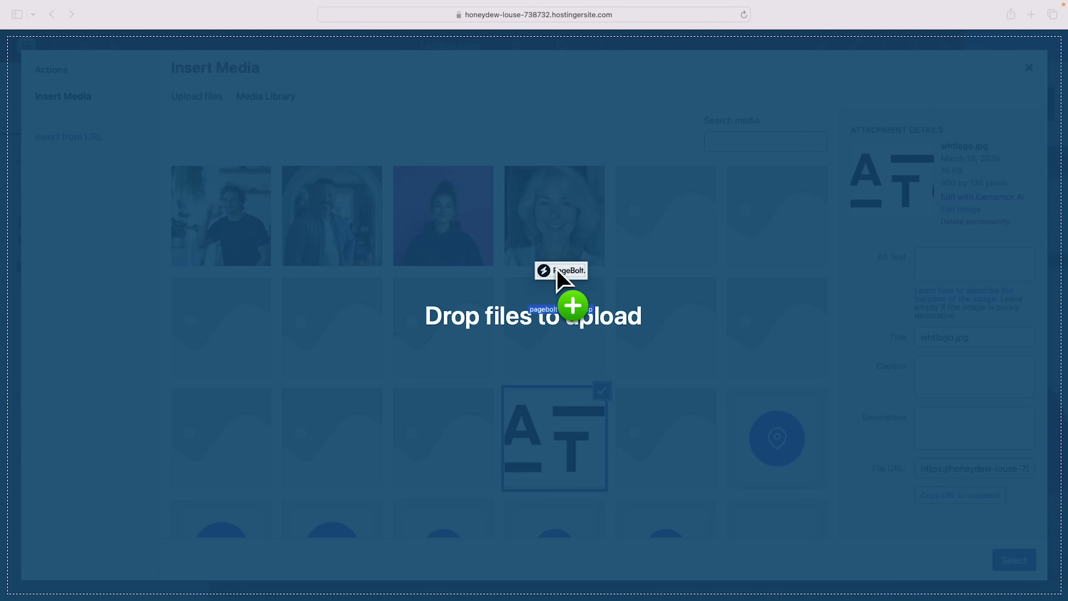
{"action": "left_click_drag", "start_coordinate": [558, 281], "coordinate": [563, 310]}
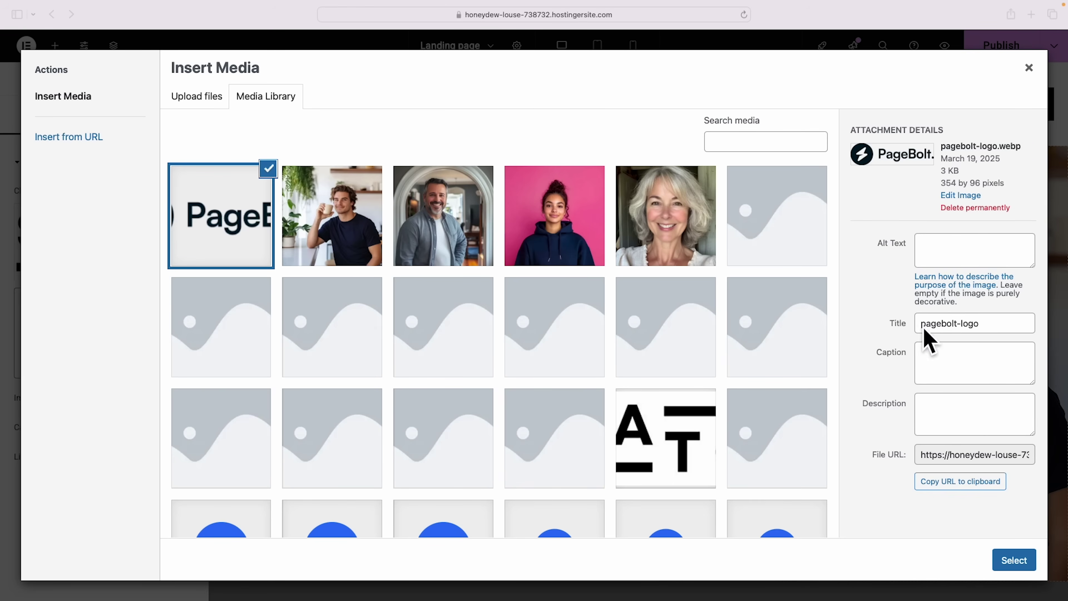
{"action": "left_click", "coordinate": [1012, 556]}
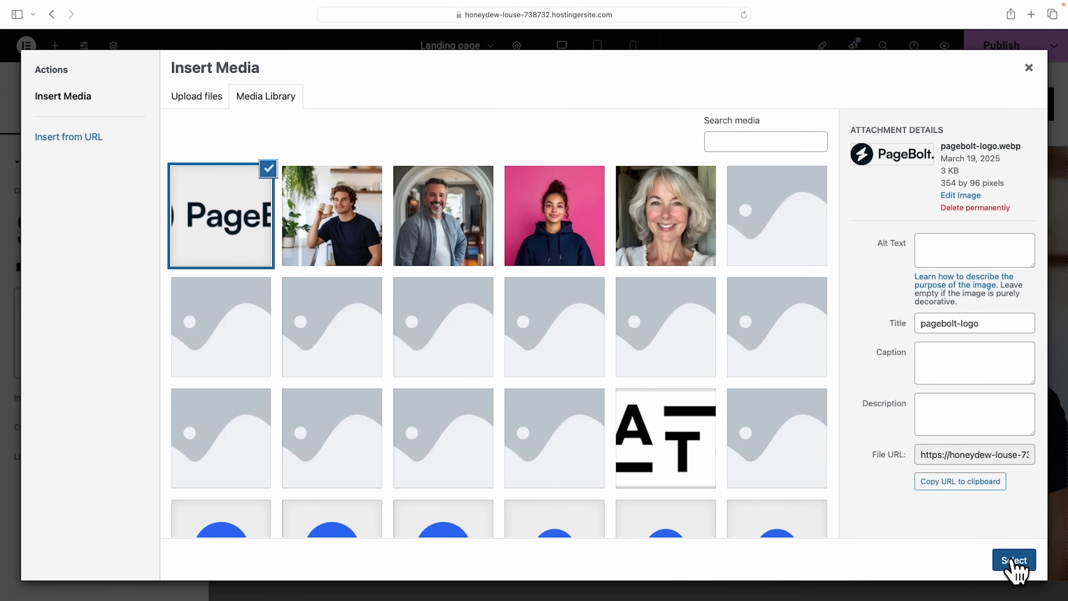
{"action": "left_click", "coordinate": [1012, 558]}
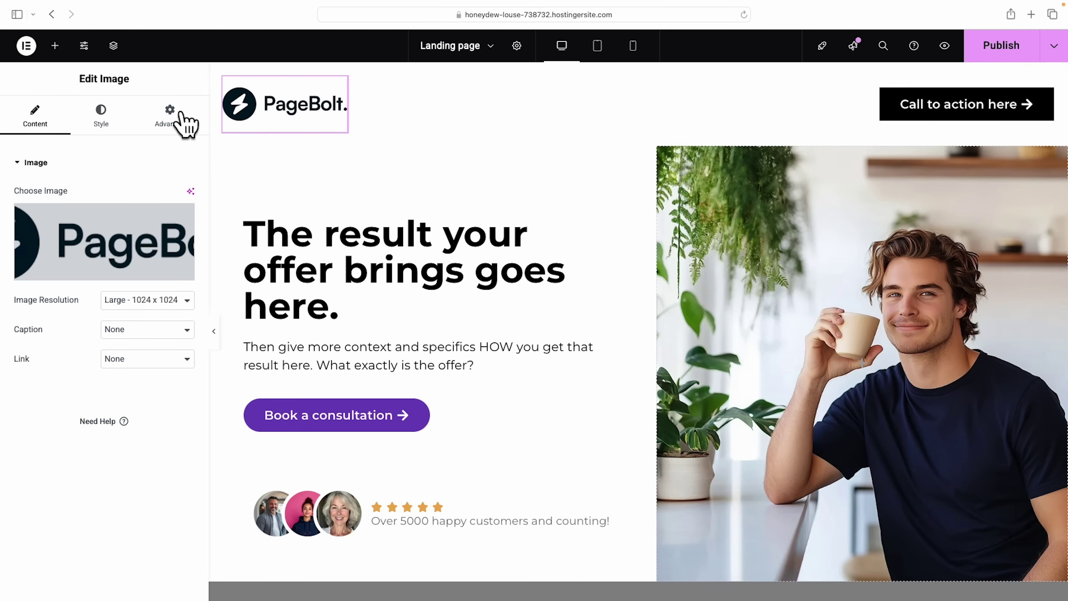
{"action": "left_click", "coordinate": [102, 120]}
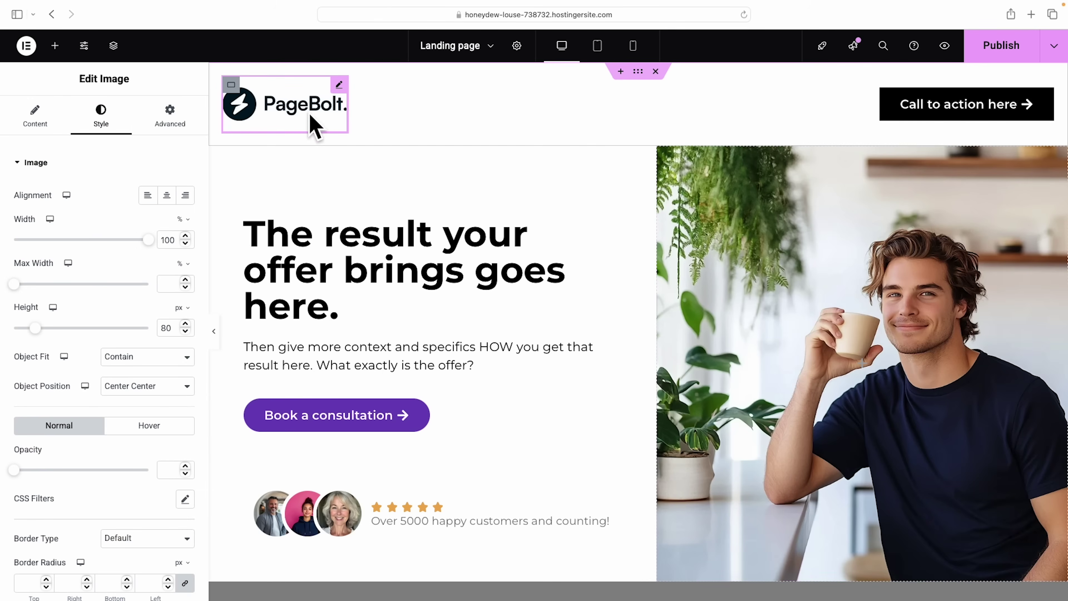
{"action": "left_click_drag", "start_coordinate": [147, 242], "coordinate": [110, 243]}
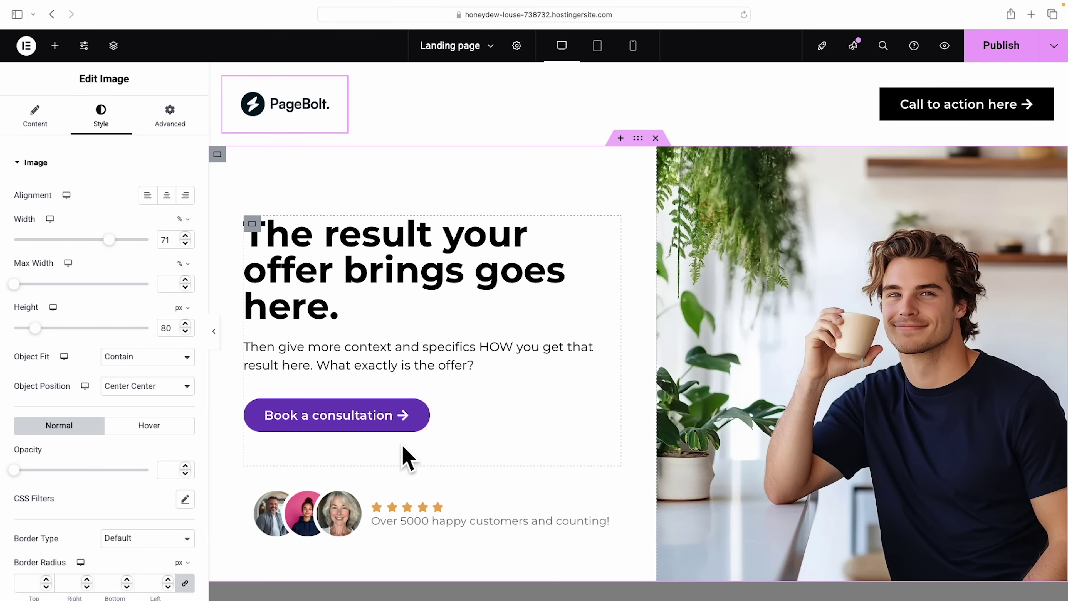
Copy the hero's "Book a consultation" button into the header and delete the old "Call to action here" button
{"action": "right_click", "coordinate": [373, 416]}
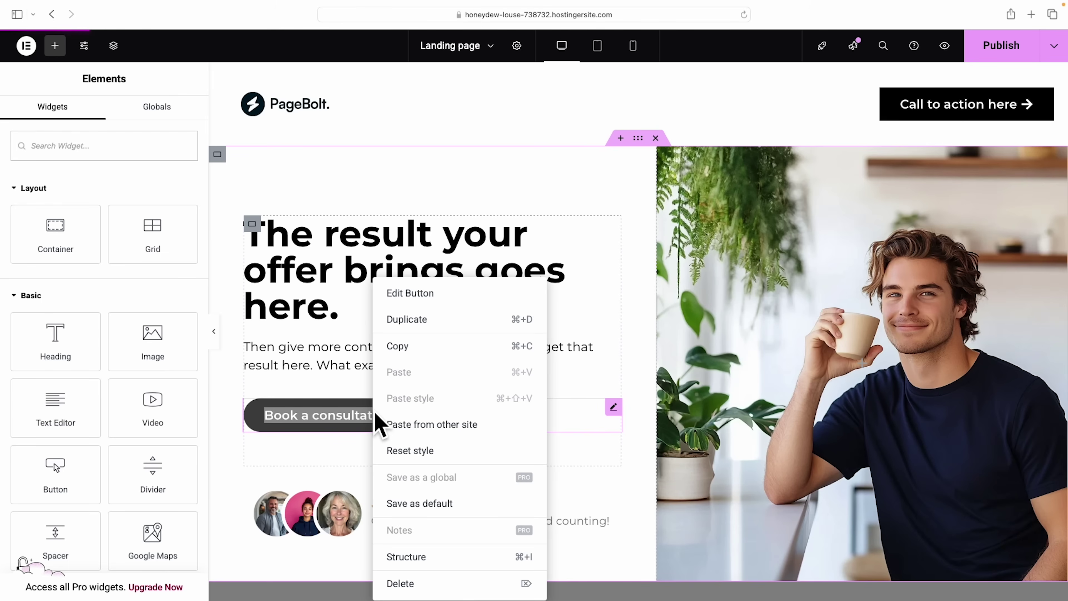
{"action": "left_click", "coordinate": [401, 349]}
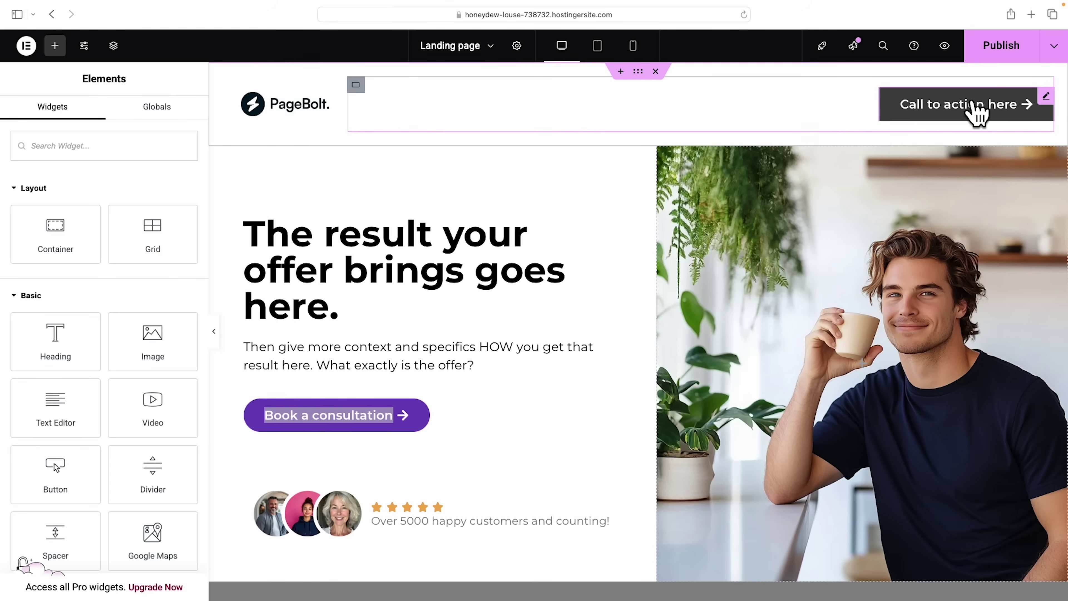
{"action": "right_click", "coordinate": [977, 113]}
{"action": "left_click", "coordinate": [930, 194]}
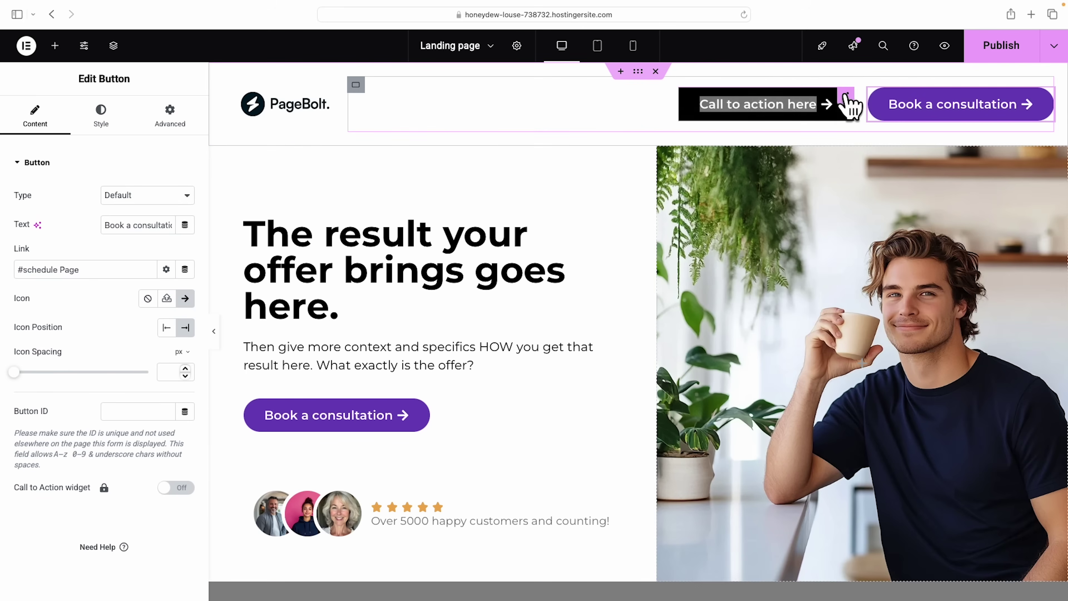
{"action": "right_click", "coordinate": [849, 105]}
{"action": "left_click", "coordinate": [880, 402]}
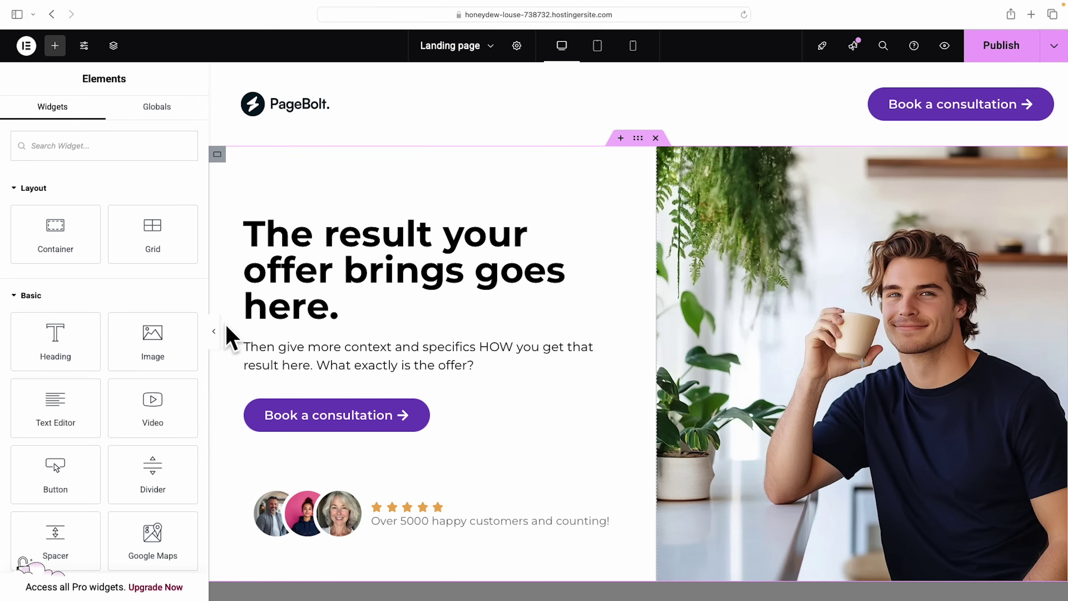
Preview the page without the editing panel from the header down to the pain point section, then restore the panel
{"action": "left_click", "coordinate": [216, 334]}
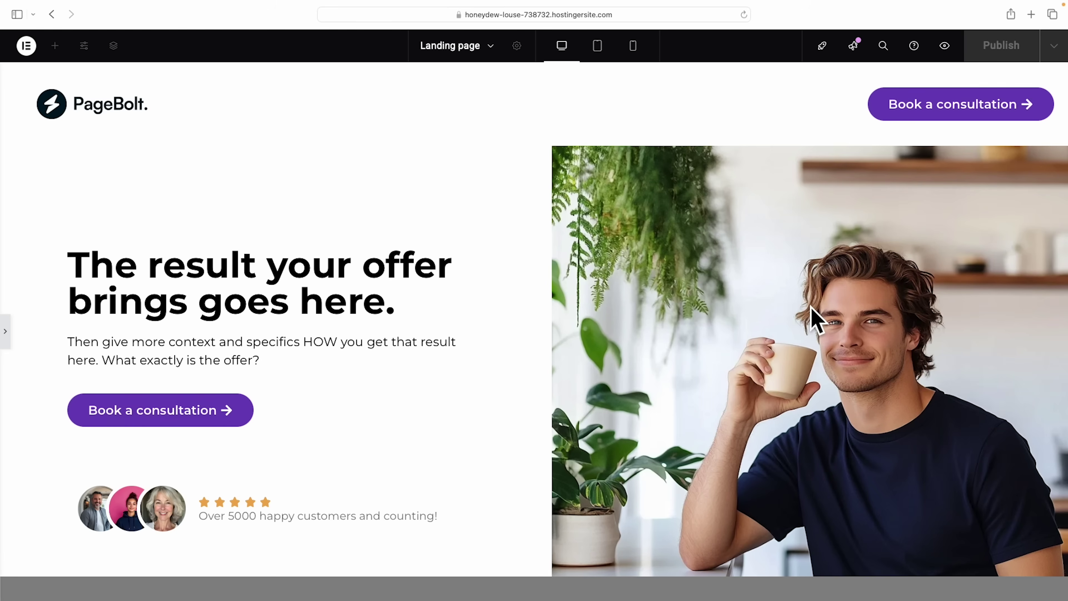
{"action": "scroll", "coordinate": [775, 306], "scroll_direction": "down", "scroll_amount": 5}
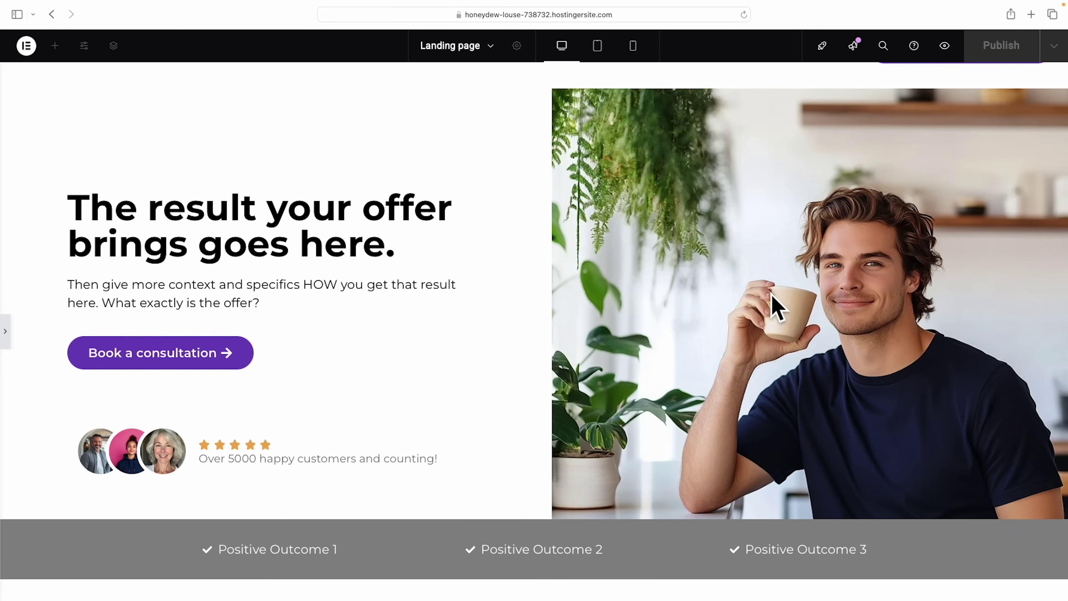
{"action": "scroll", "coordinate": [775, 305], "scroll_direction": "down", "scroll_amount": 1}
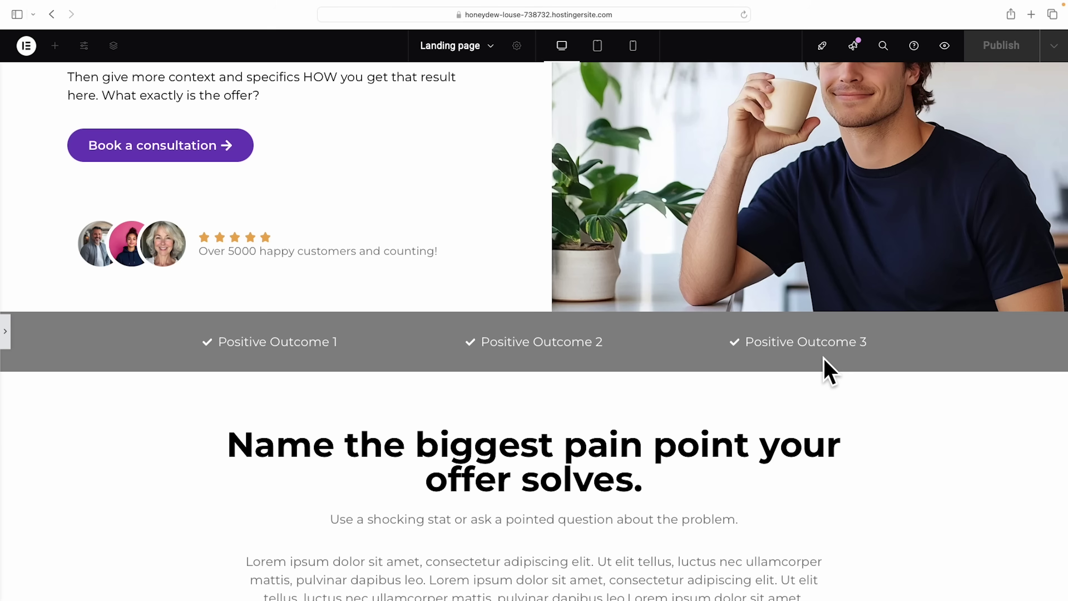
{"action": "left_click", "coordinate": [5, 332]}
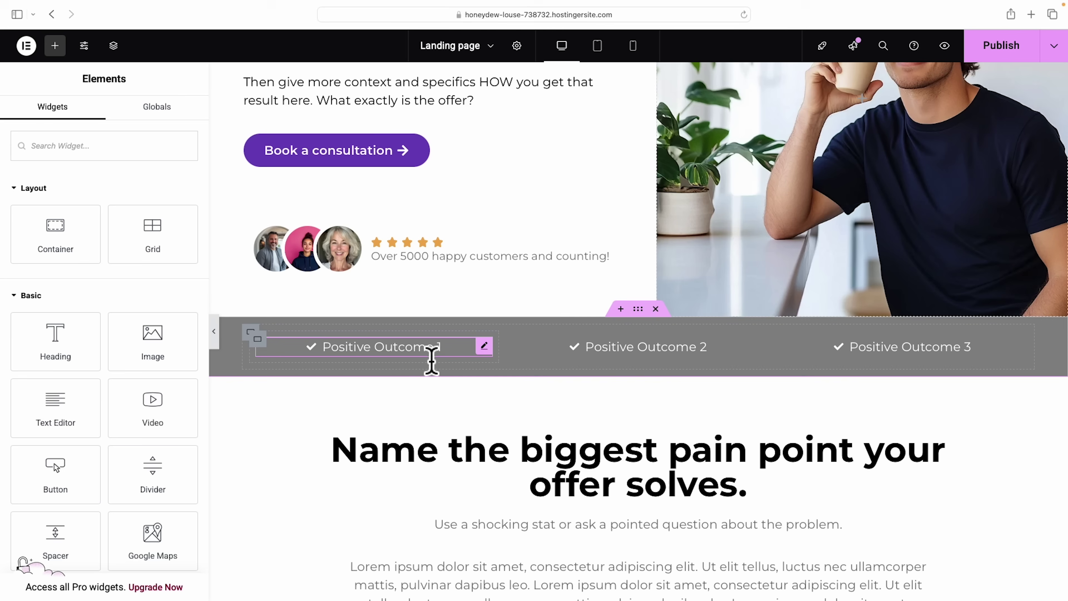
Inspect the "Positive Outcome 1" list item's text and icon settings and browse the icon library, keeping the check icon
{"action": "left_click", "coordinate": [483, 346]}
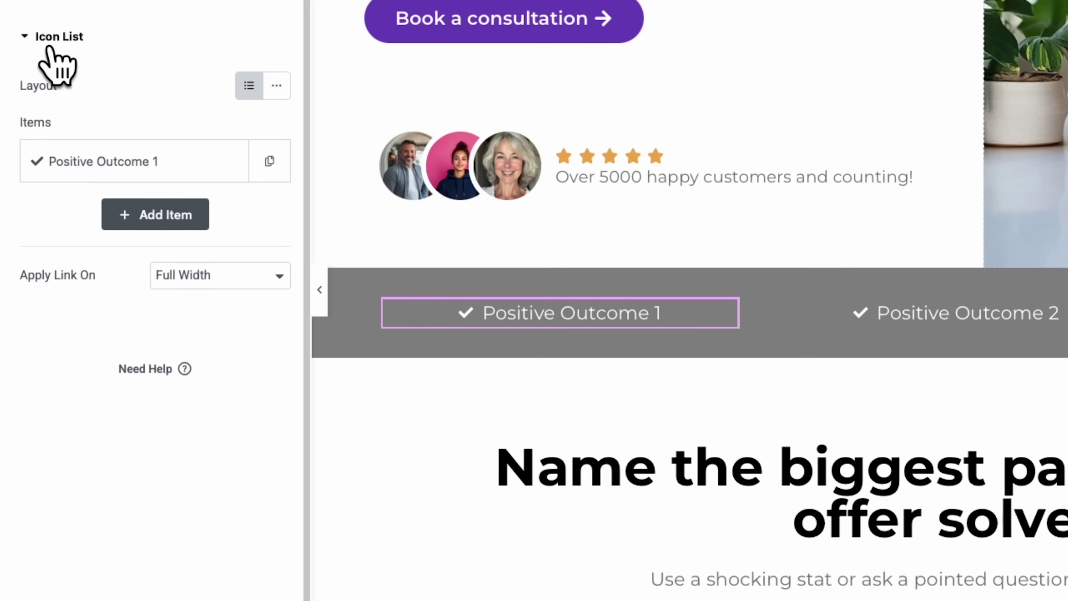
{"action": "left_click", "coordinate": [125, 163]}
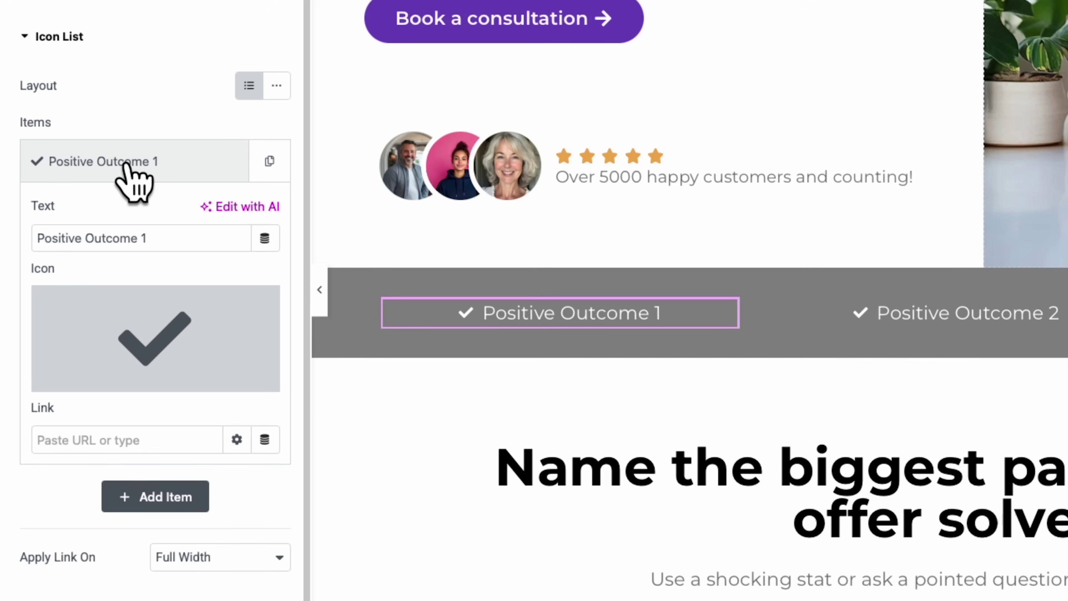
{"action": "mouse_move", "coordinate": [158, 332]}
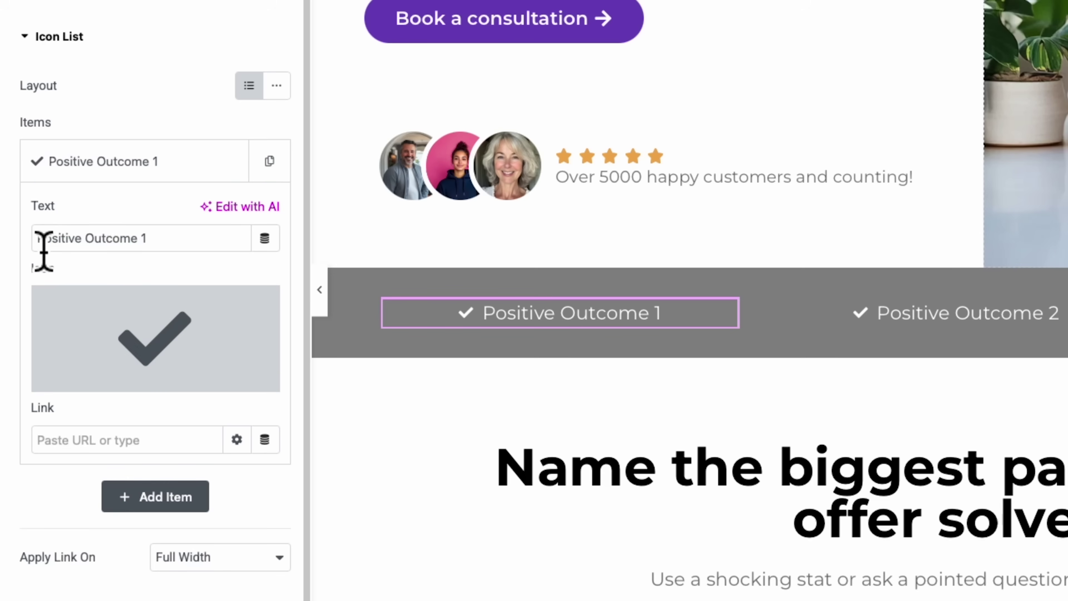
{"action": "left_click_drag", "start_coordinate": [42, 247], "coordinate": [215, 248]}
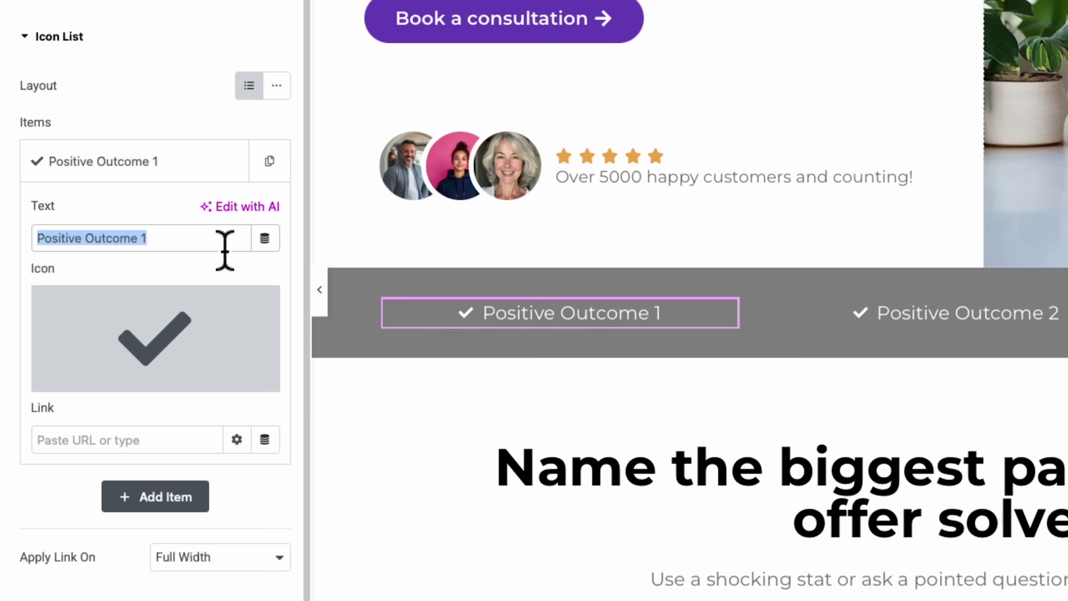
{"action": "mouse_move", "coordinate": [82, 370]}
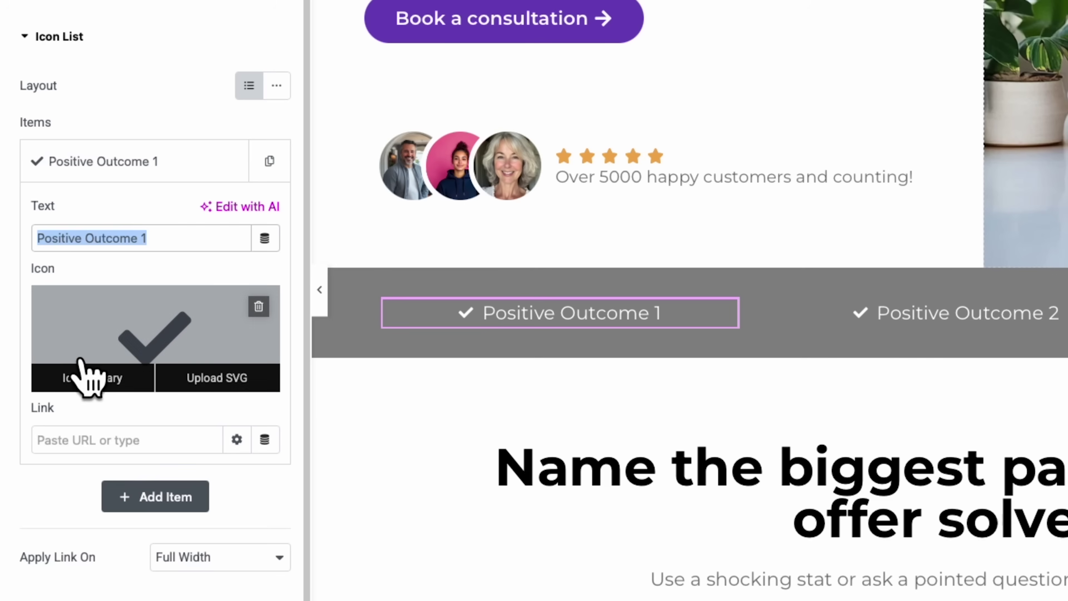
{"action": "left_click", "coordinate": [91, 381]}
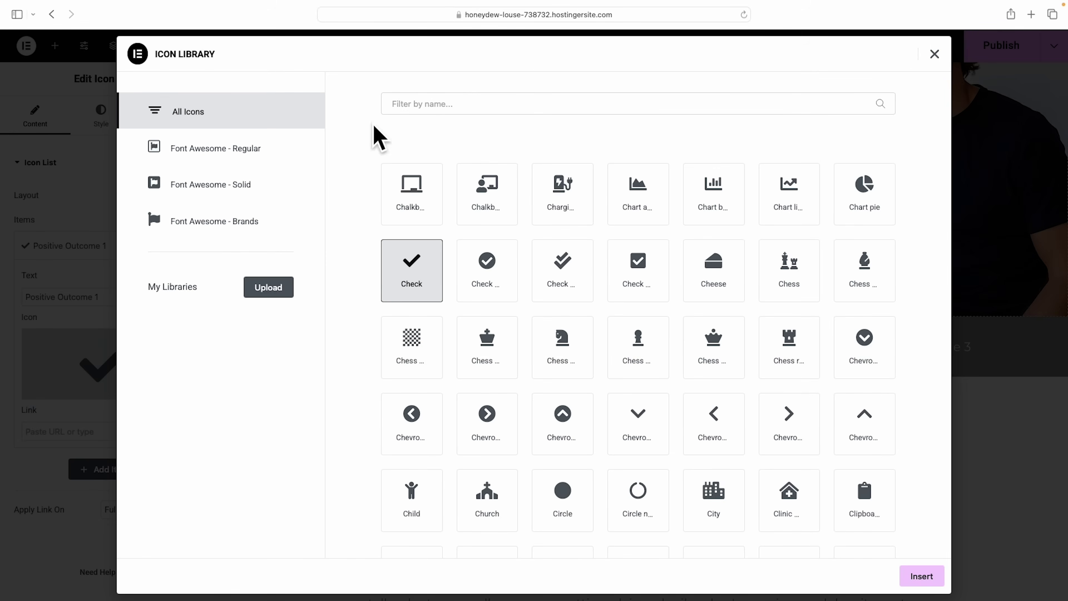
{"action": "left_click", "coordinate": [935, 54]}
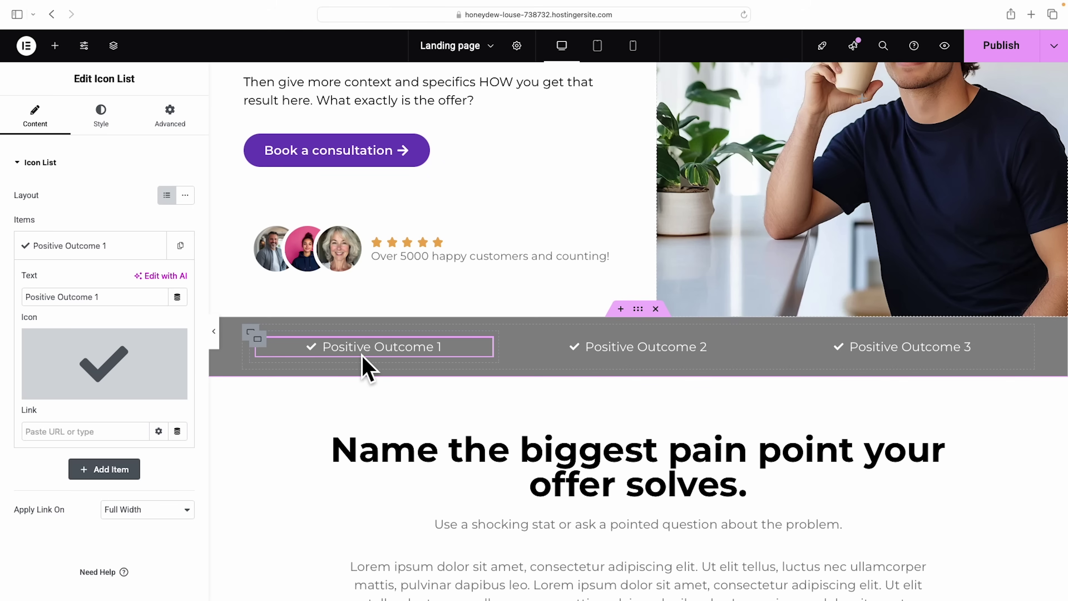
Review the text style and typography settings of the "Positive Outcome 1" icon list
{"action": "left_click", "coordinate": [104, 116]}
{"action": "left_click", "coordinate": [33, 361]}
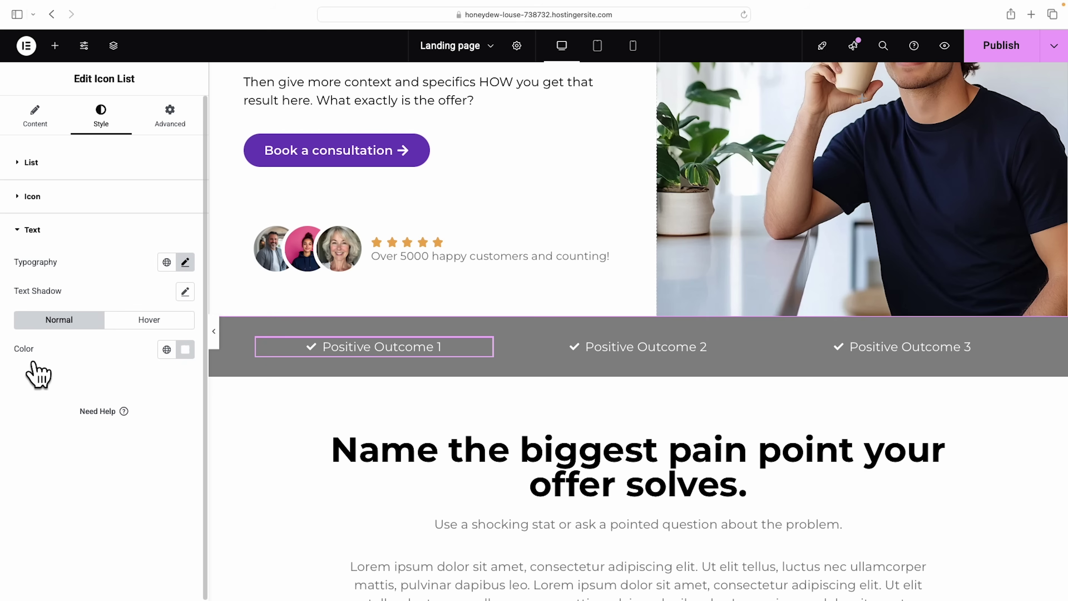
{"action": "left_click", "coordinate": [185, 262]}
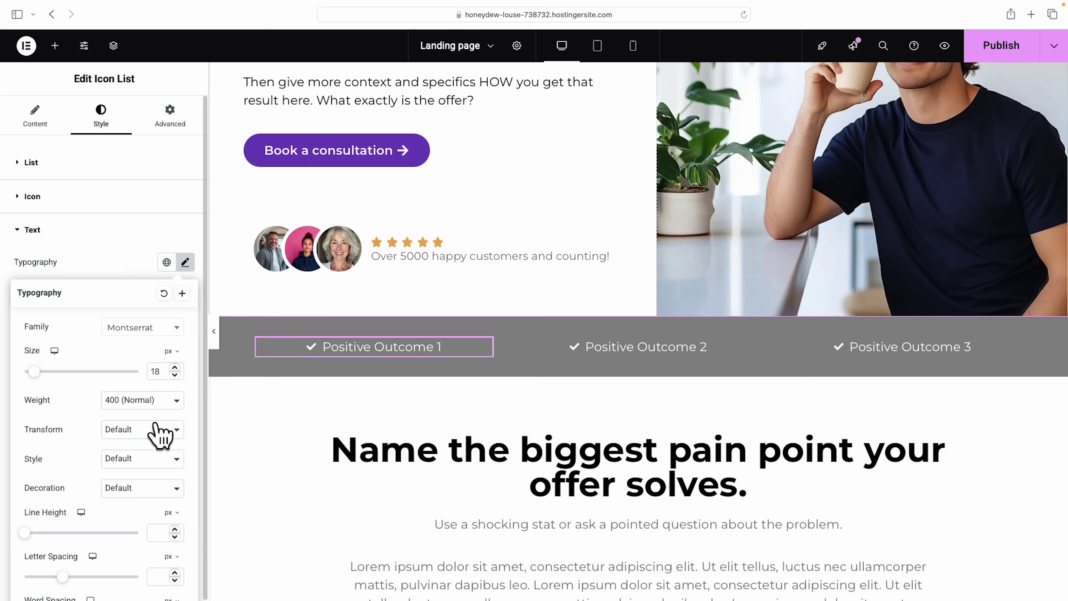
{"action": "left_click", "coordinate": [121, 256]}
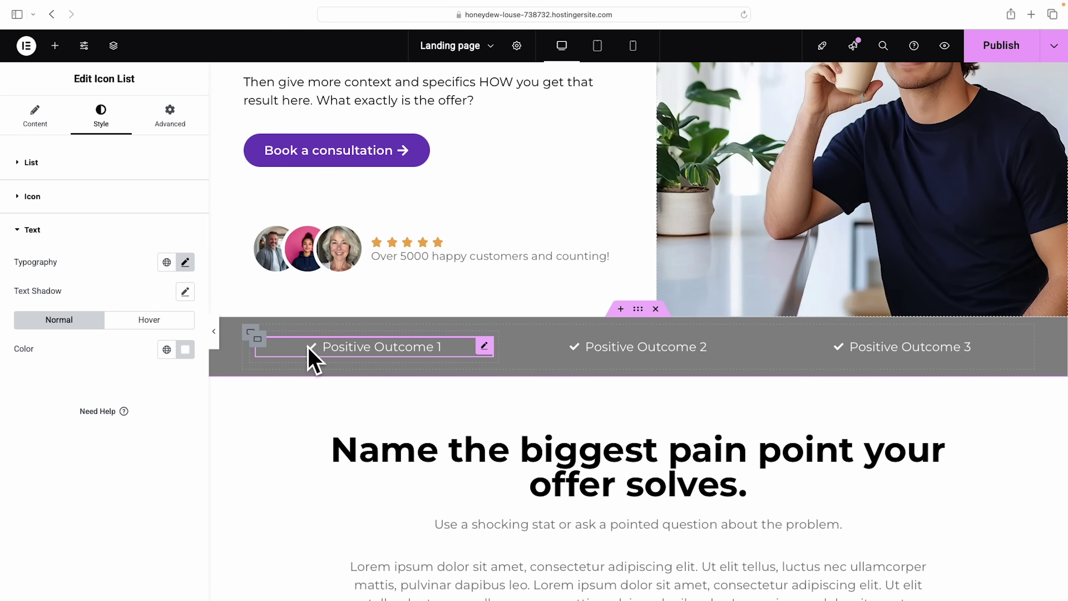
Change the check icon's color in the "Positive Outcome 1" list to a light mint green
{"action": "left_click", "coordinate": [39, 198]}
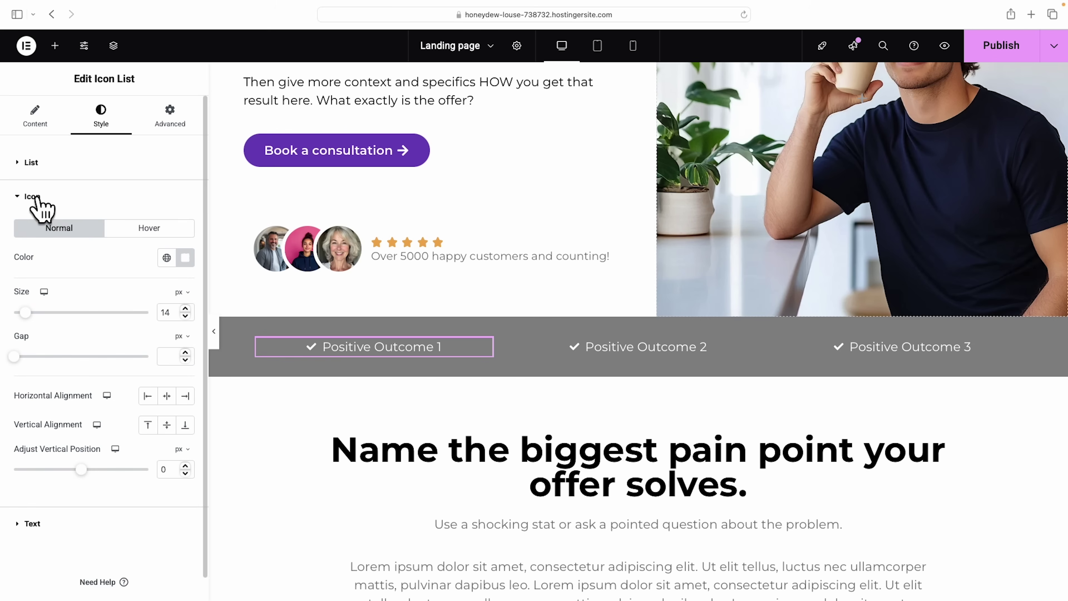
{"action": "left_click", "coordinate": [185, 259]}
{"action": "left_click", "coordinate": [148, 427]}
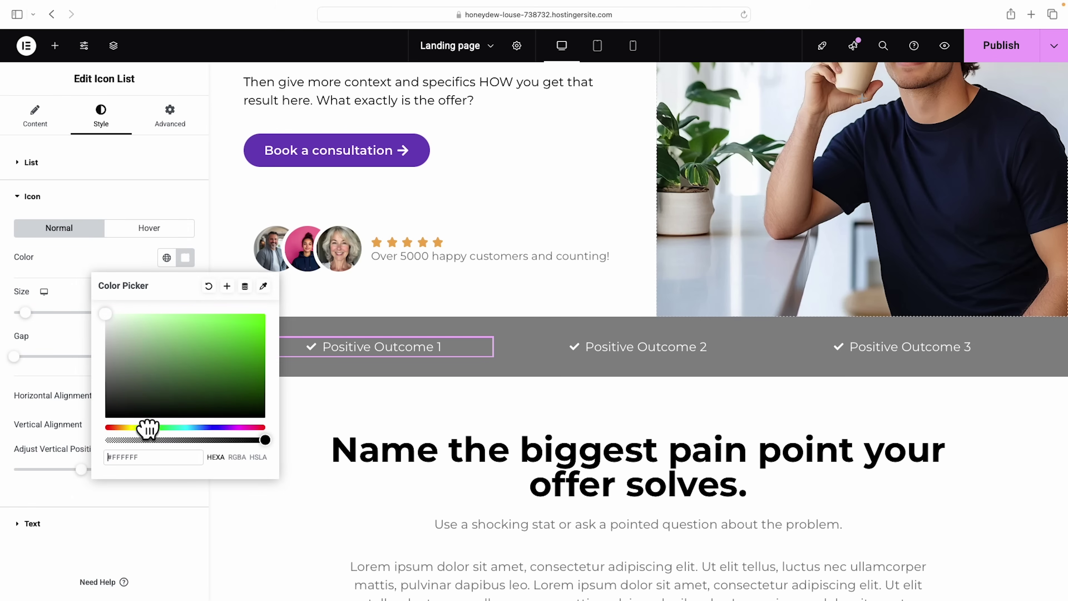
{"action": "left_click_drag", "start_coordinate": [146, 428], "coordinate": [169, 428]}
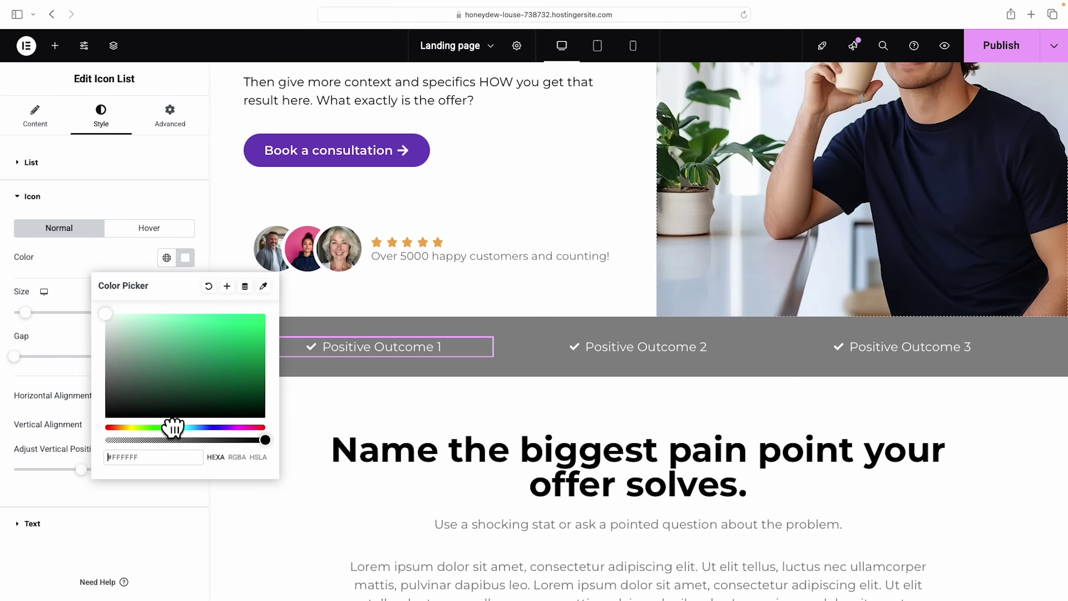
{"action": "left_click_drag", "start_coordinate": [152, 315], "coordinate": [154, 313]}
{"action": "left_click", "coordinate": [366, 361]}
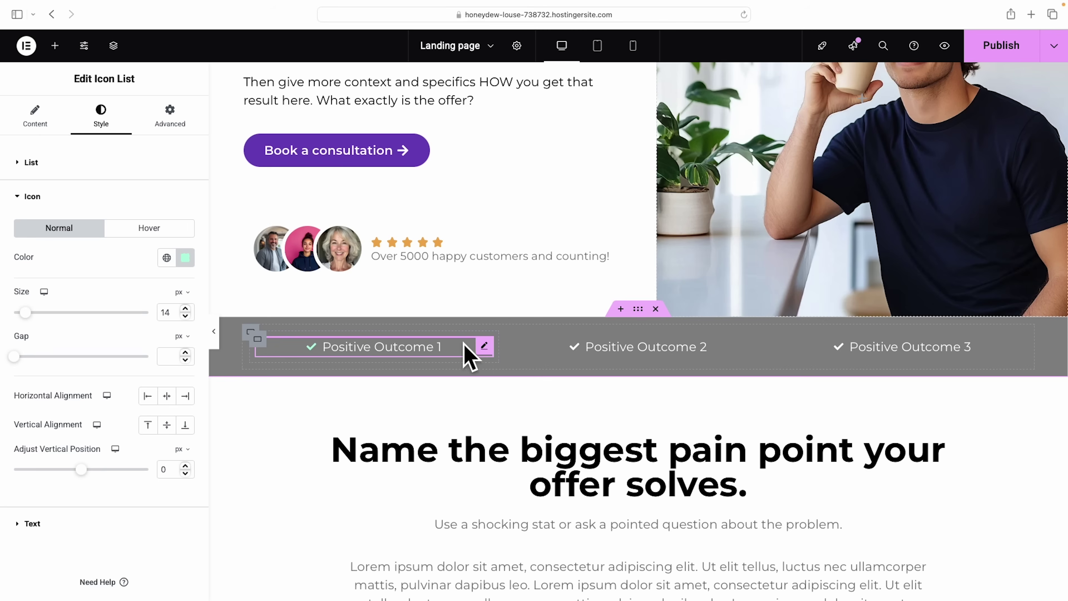
Copy the "Positive Outcome 1" list and paste its style onto the "Positive Outcome 2" and "Positive Outcome 3" lists
{"action": "right_click", "coordinate": [480, 346]}
{"action": "left_click", "coordinate": [497, 347]}
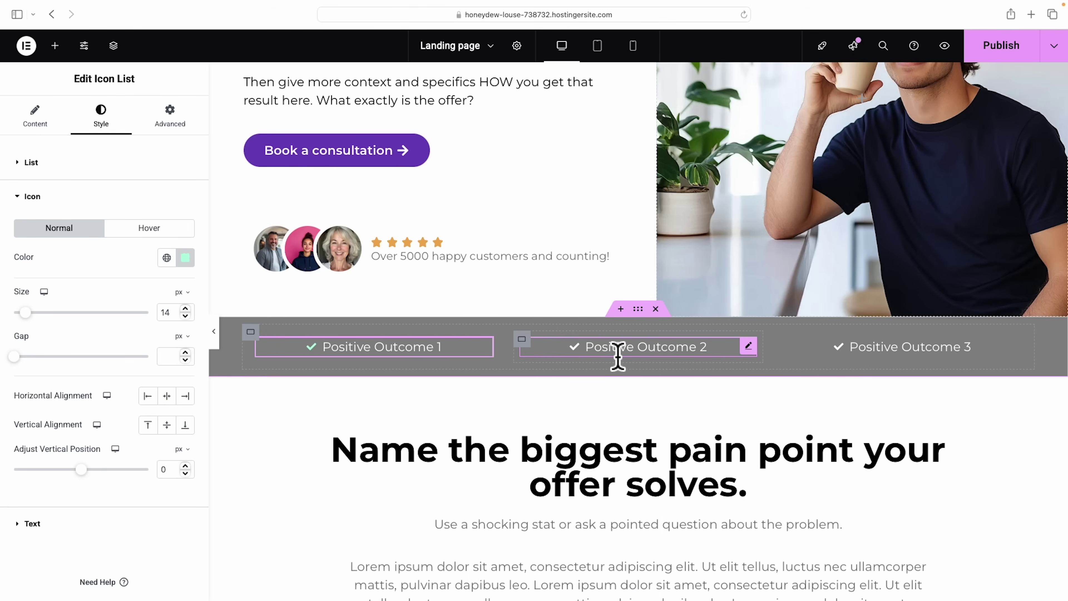
{"action": "right_click", "coordinate": [746, 348]}
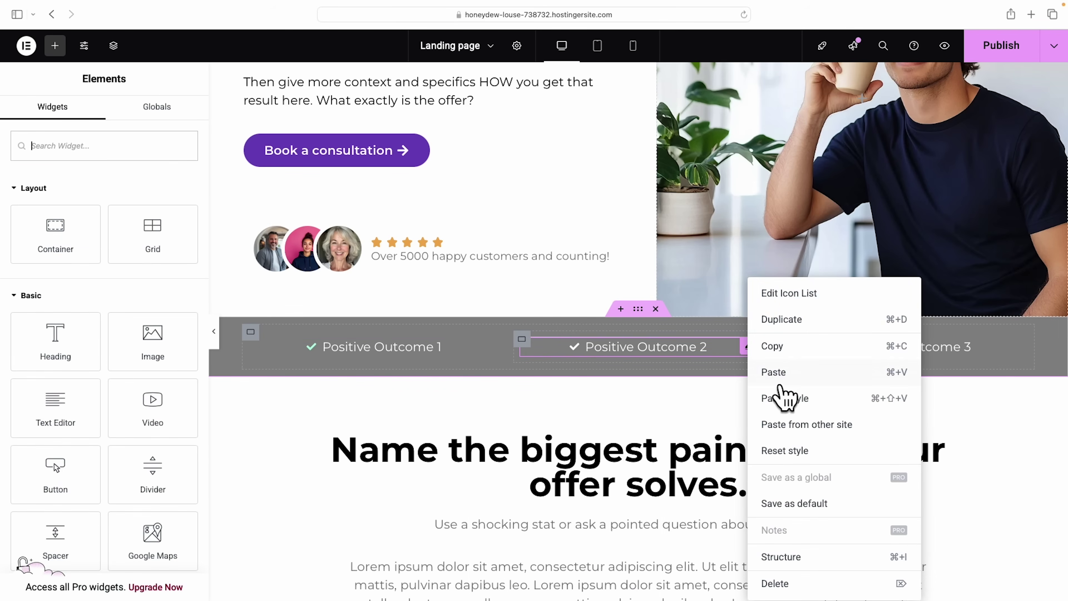
{"action": "left_click", "coordinate": [781, 400]}
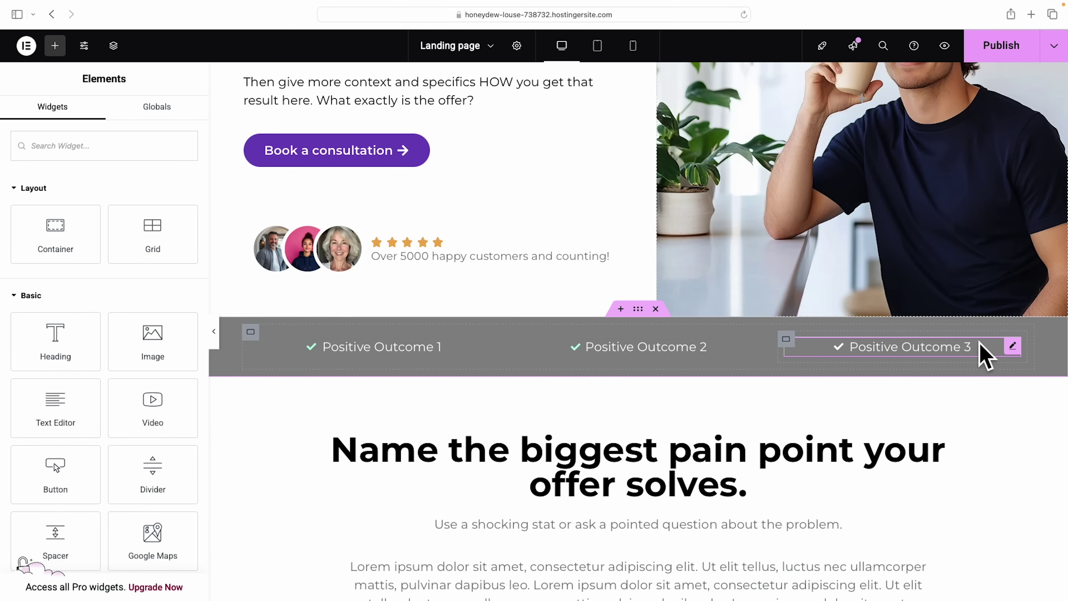
{"action": "right_click", "coordinate": [1013, 353]}
{"action": "left_click", "coordinate": [968, 406]}
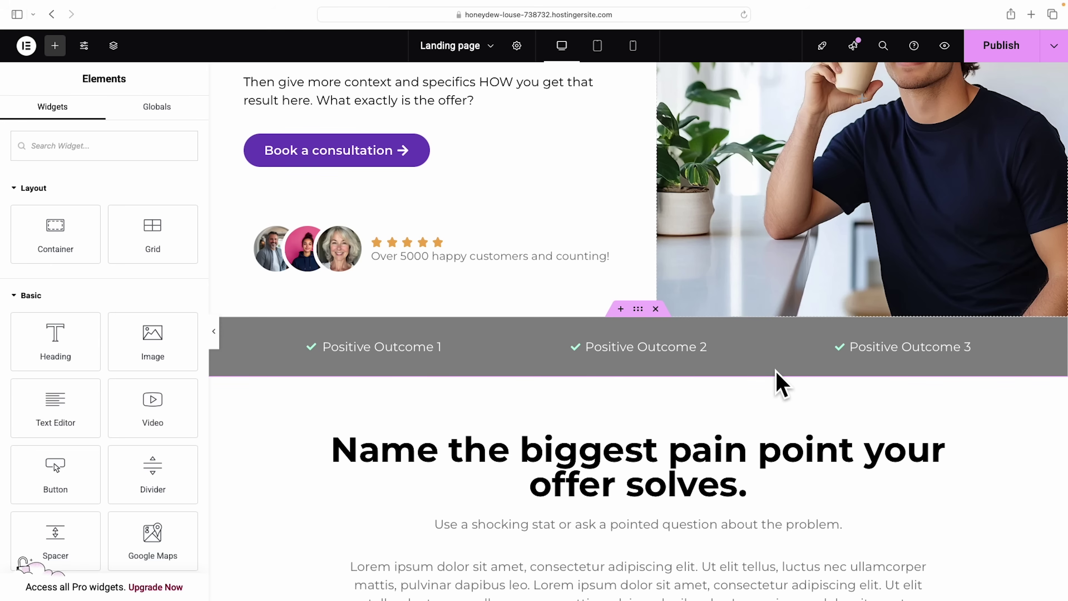
Set the background color of the positive outcomes bar's container to black (#000000)
{"action": "left_click", "coordinate": [638, 309]}
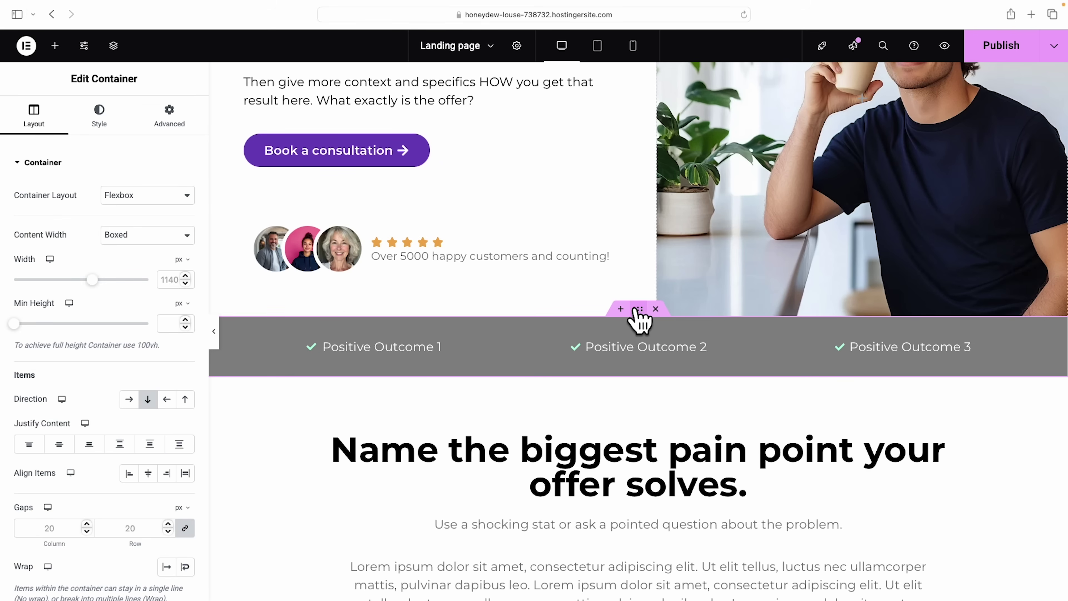
{"action": "left_click", "coordinate": [101, 120]}
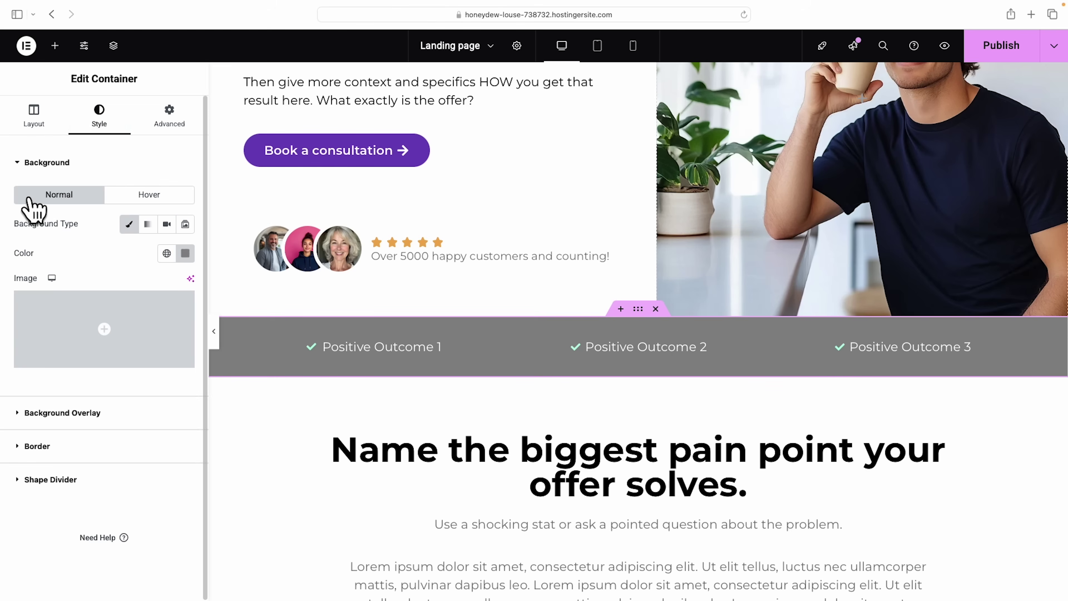
{"action": "left_click", "coordinate": [185, 253]}
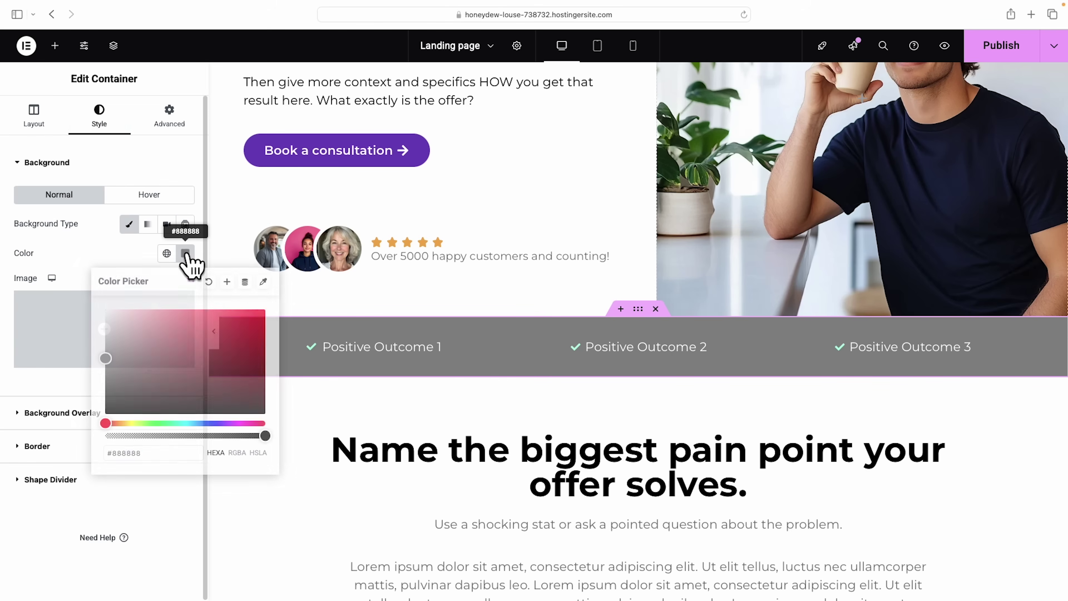
{"action": "left_click_drag", "start_coordinate": [155, 365], "coordinate": [94, 437]}
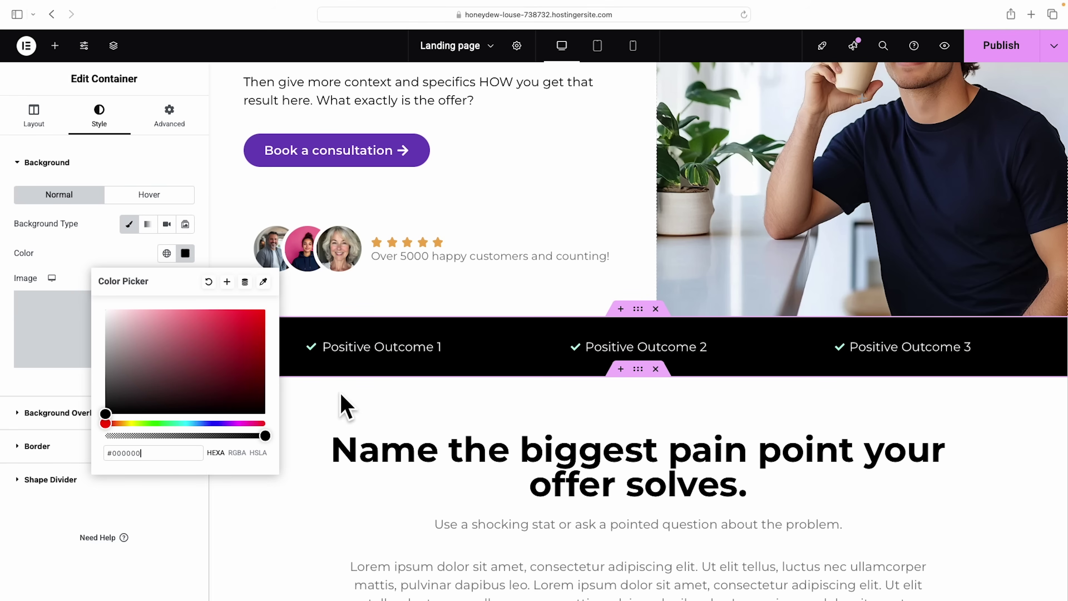
{"action": "left_click", "coordinate": [357, 403]}
Try pale pink, near-black and red backgrounds on the hero's text container and settle on white (#FFFFFF)
{"action": "scroll", "coordinate": [403, 393], "scroll_direction": "up", "scroll_amount": 3}
{"action": "scroll", "coordinate": [406, 395], "scroll_direction": "up", "scroll_amount": 3}
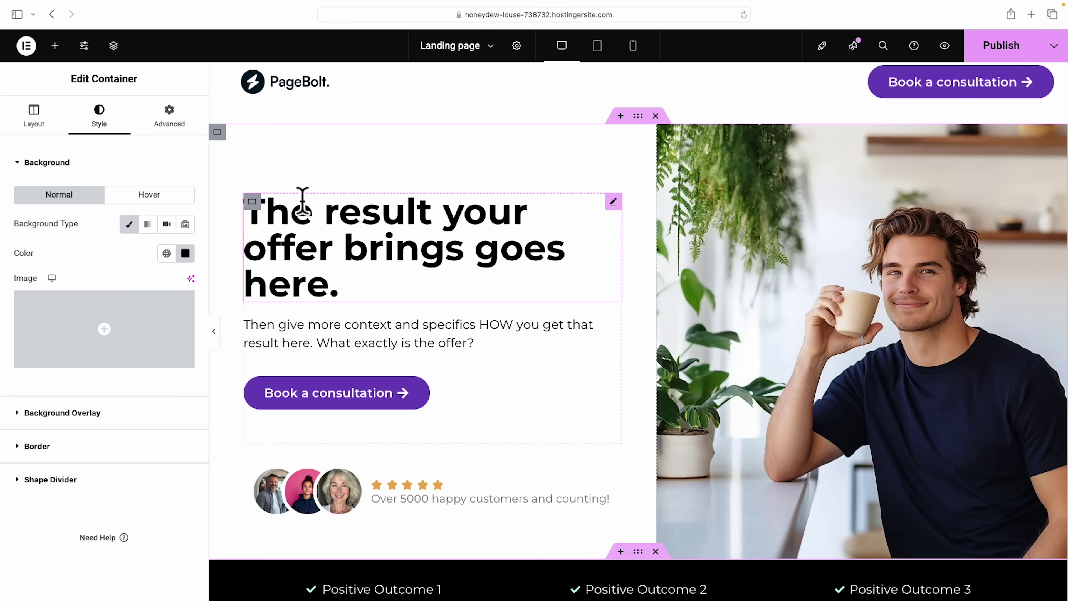
{"action": "left_click", "coordinate": [218, 132]}
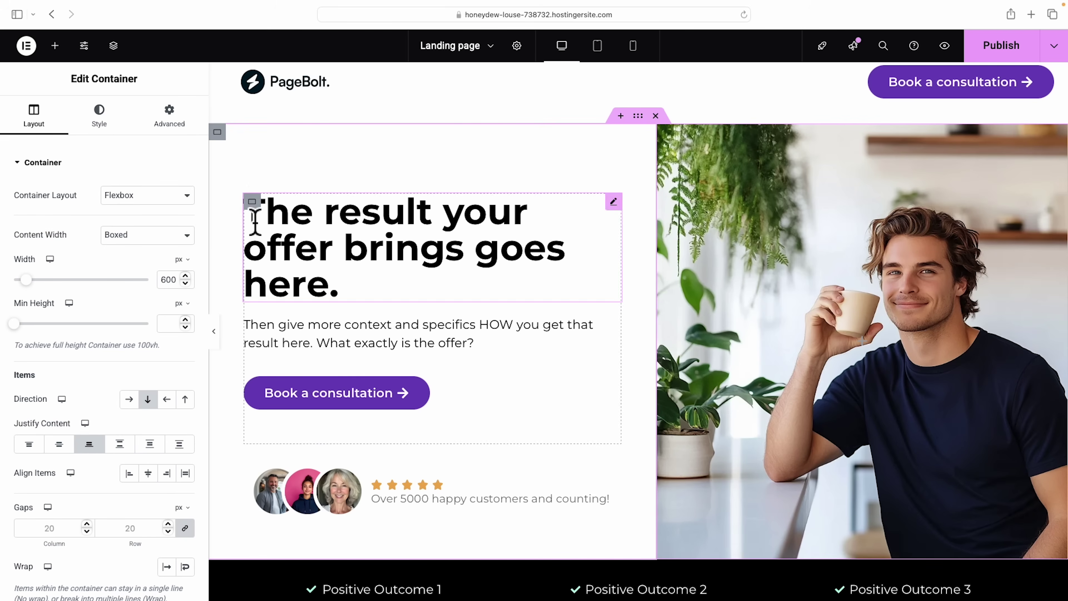
{"action": "left_click", "coordinate": [100, 120]}
{"action": "left_click", "coordinate": [128, 224]}
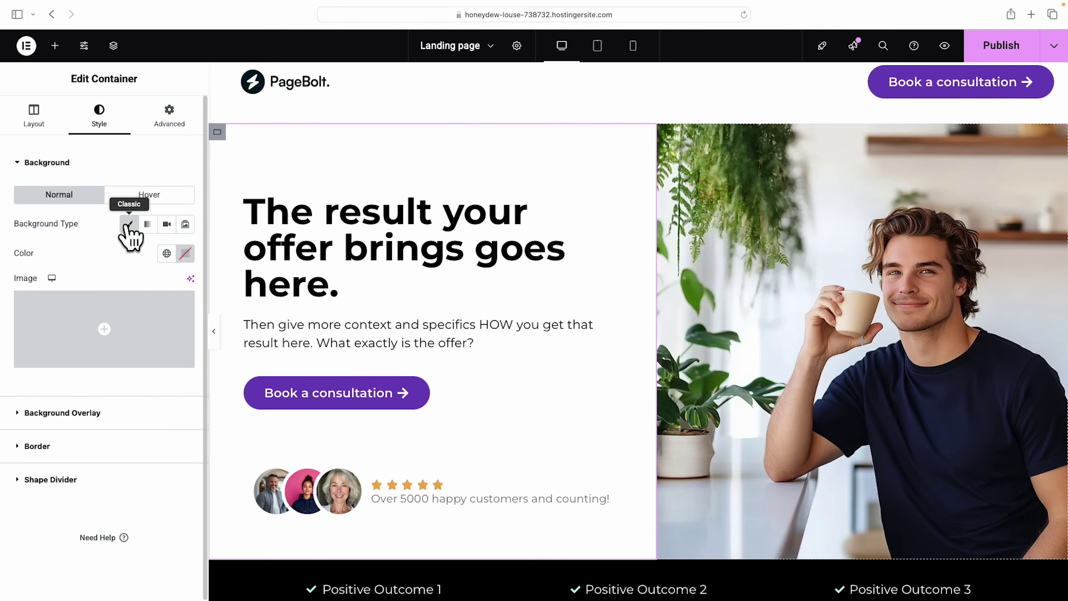
{"action": "left_click", "coordinate": [185, 254]}
{"action": "left_click", "coordinate": [142, 322]}
{"action": "left_click_drag", "start_coordinate": [142, 322], "coordinate": [112, 303]}
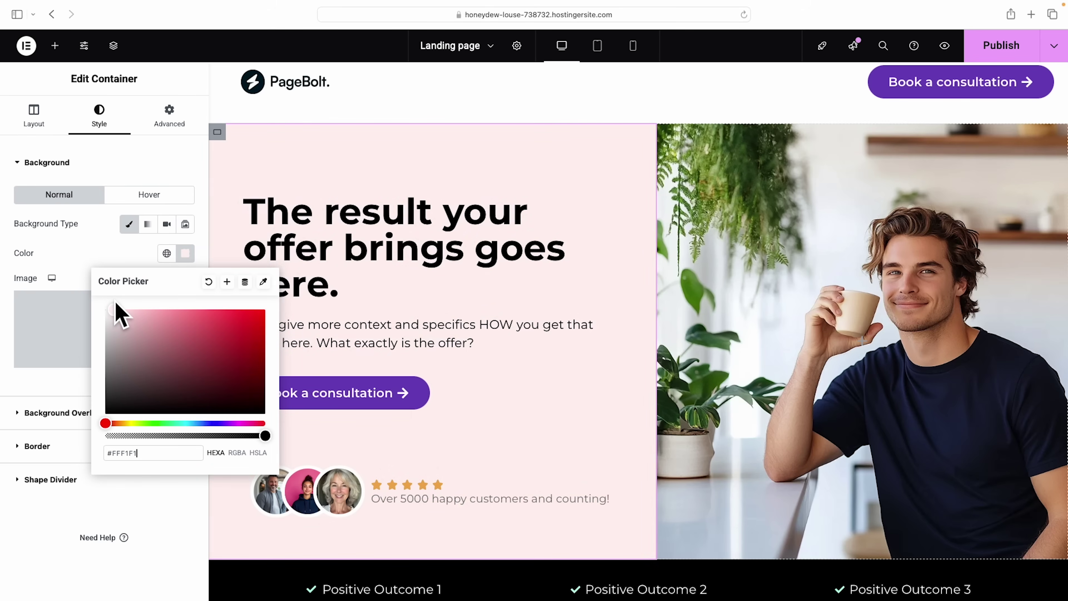
{"action": "left_click_drag", "start_coordinate": [116, 304], "coordinate": [105, 402]}
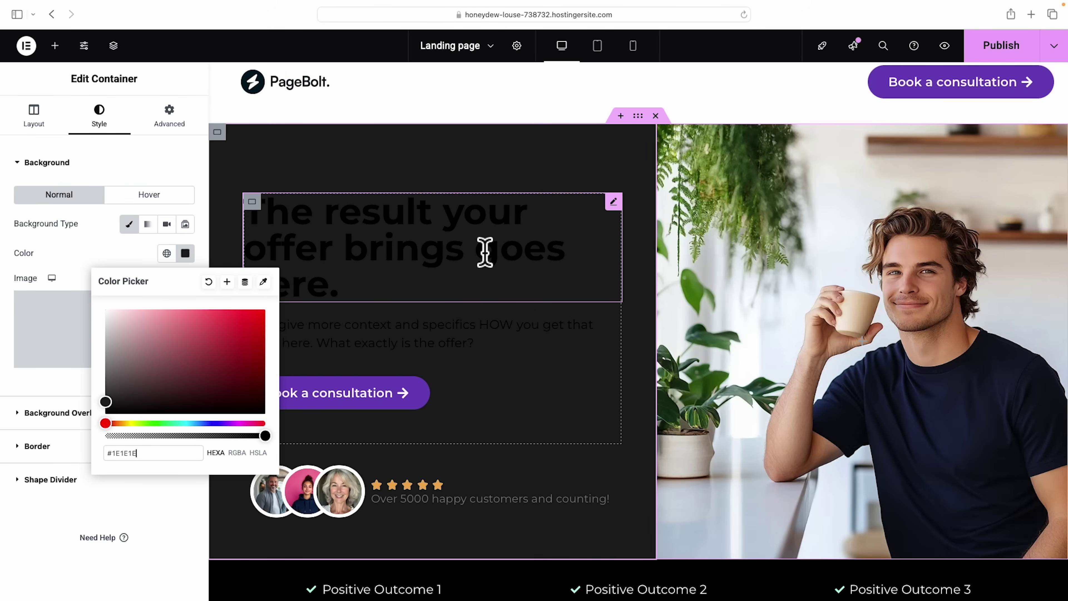
{"action": "left_click_drag", "start_coordinate": [119, 319], "coordinate": [286, 324]}
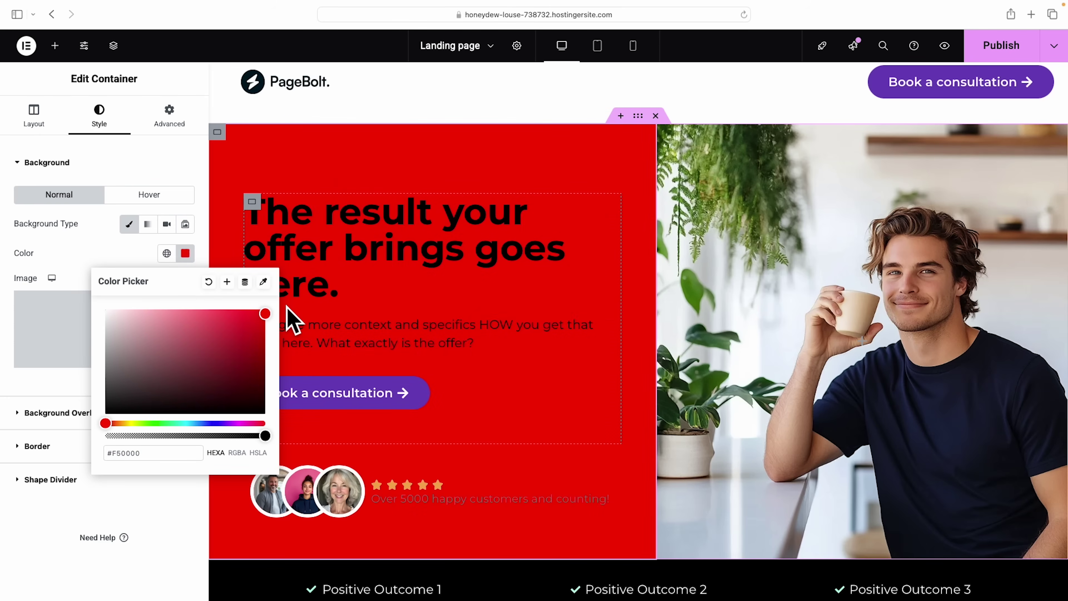
{"action": "left_click_drag", "start_coordinate": [265, 314], "coordinate": [72, 305]}
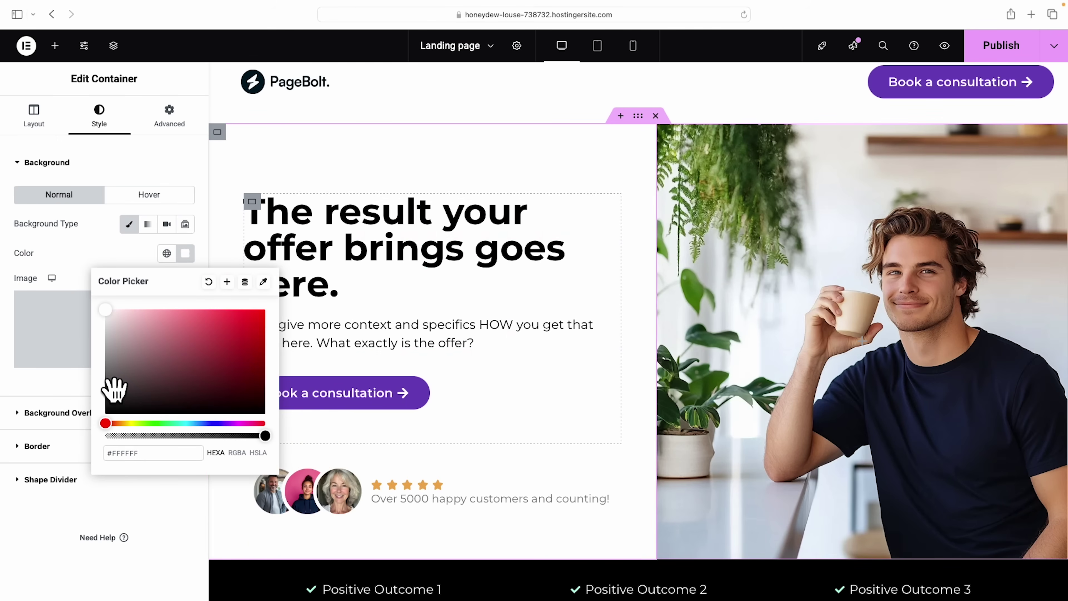
{"action": "left_click", "coordinate": [177, 160]}
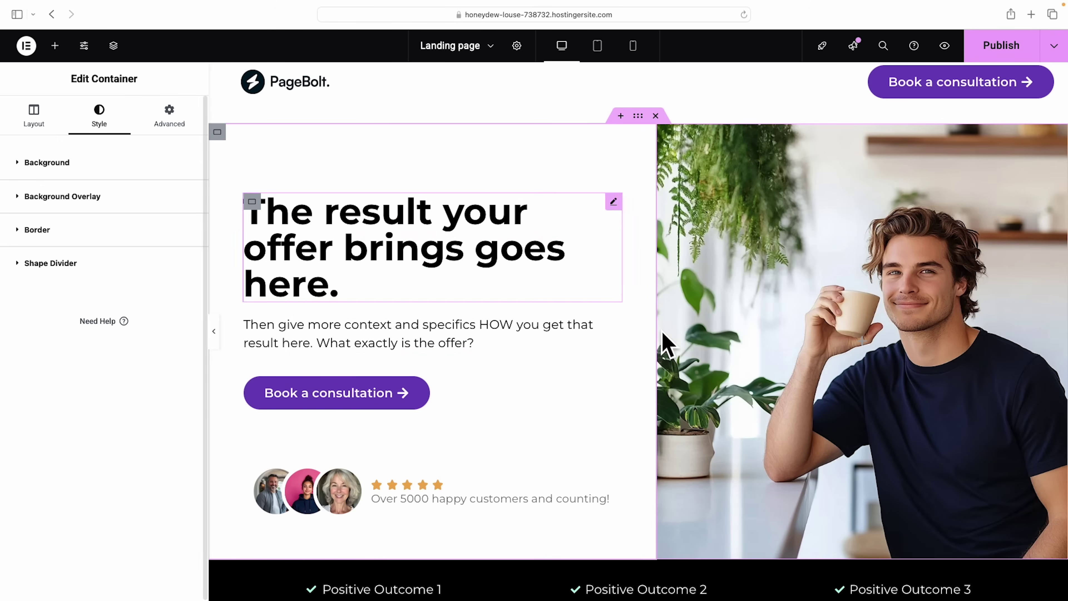
Open the pain point section's heading title and the introductory text below it to examine their editable content
{"action": "scroll", "coordinate": [673, 351], "scroll_direction": "up", "scroll_amount": 1}
{"action": "scroll", "coordinate": [694, 363], "scroll_direction": "down", "scroll_amount": 10}
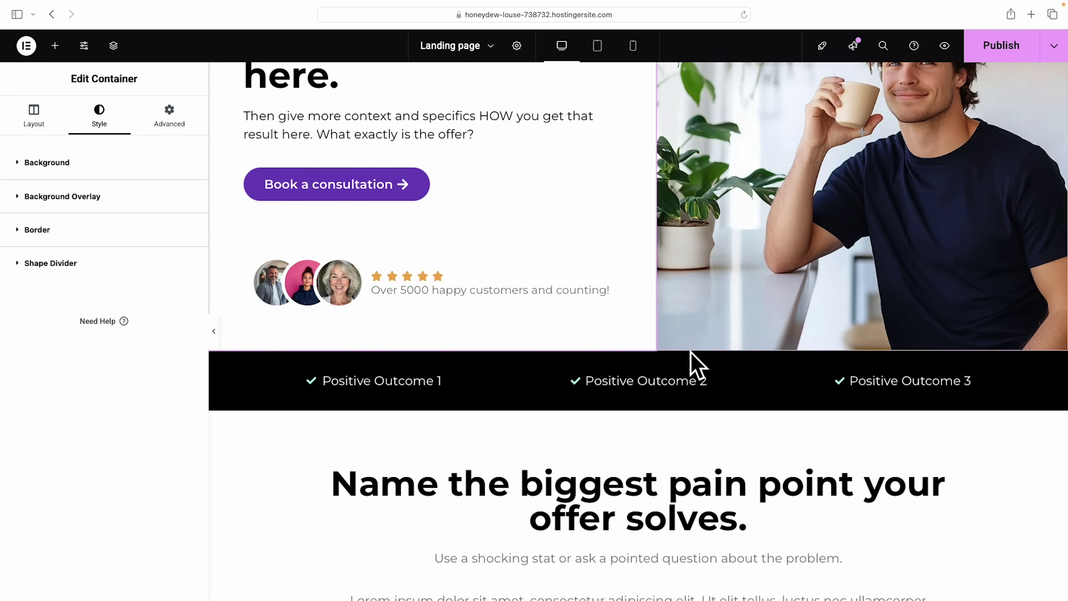
{"action": "scroll", "coordinate": [693, 360], "scroll_direction": "down", "scroll_amount": 1}
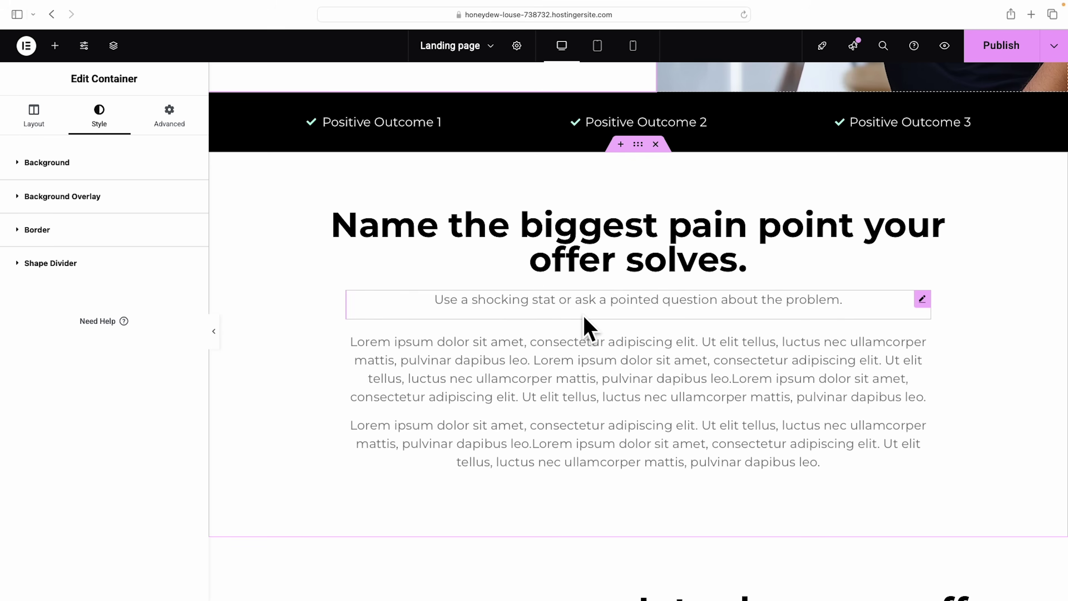
{"action": "left_click", "coordinate": [943, 217]}
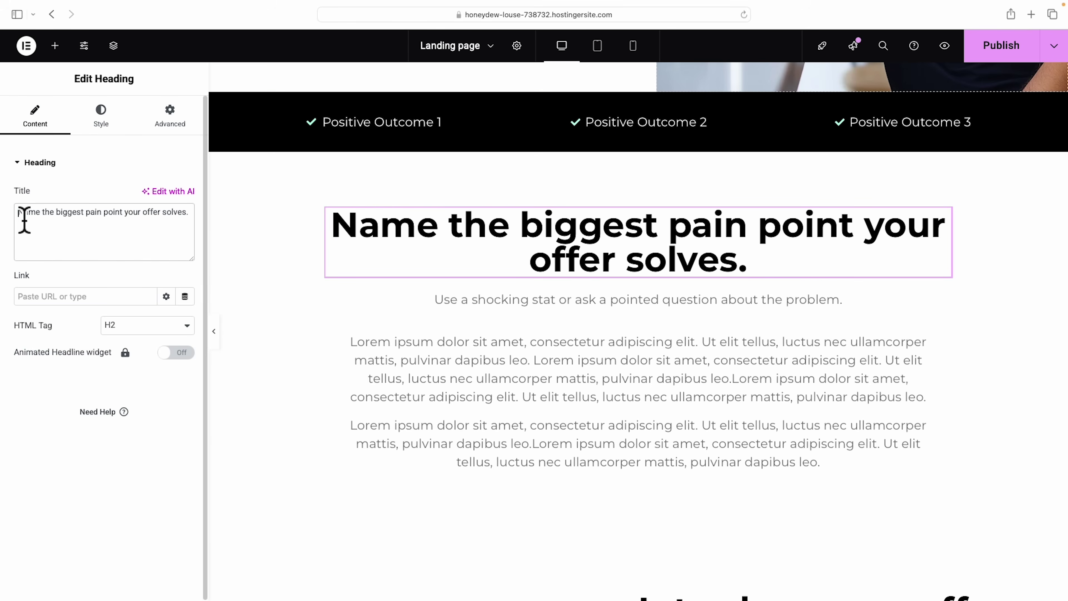
{"action": "left_click_drag", "start_coordinate": [18, 212], "coordinate": [322, 214]}
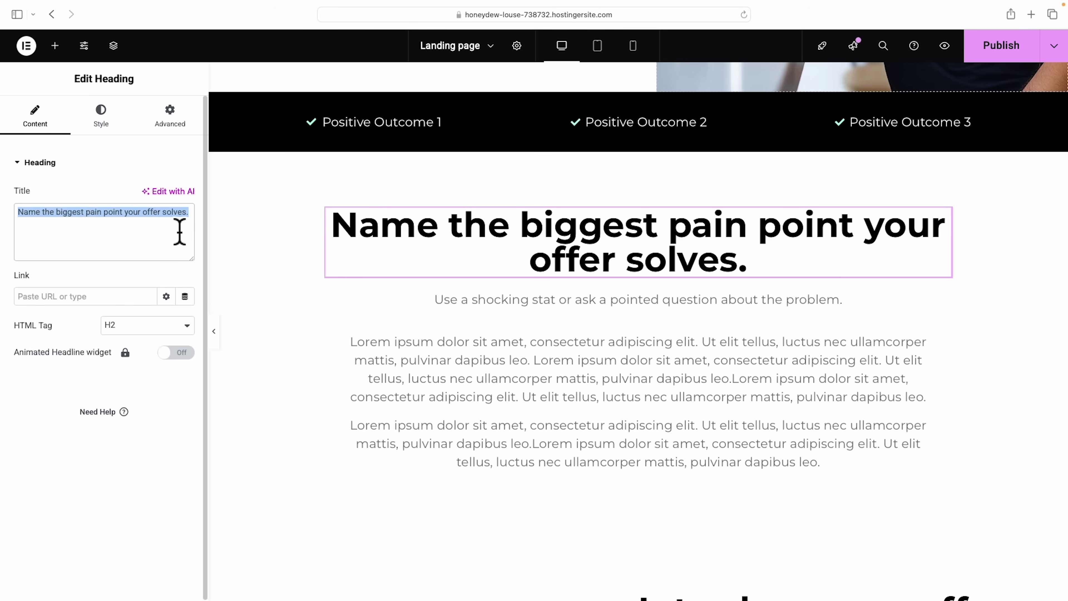
{"action": "left_click", "coordinate": [466, 305]}
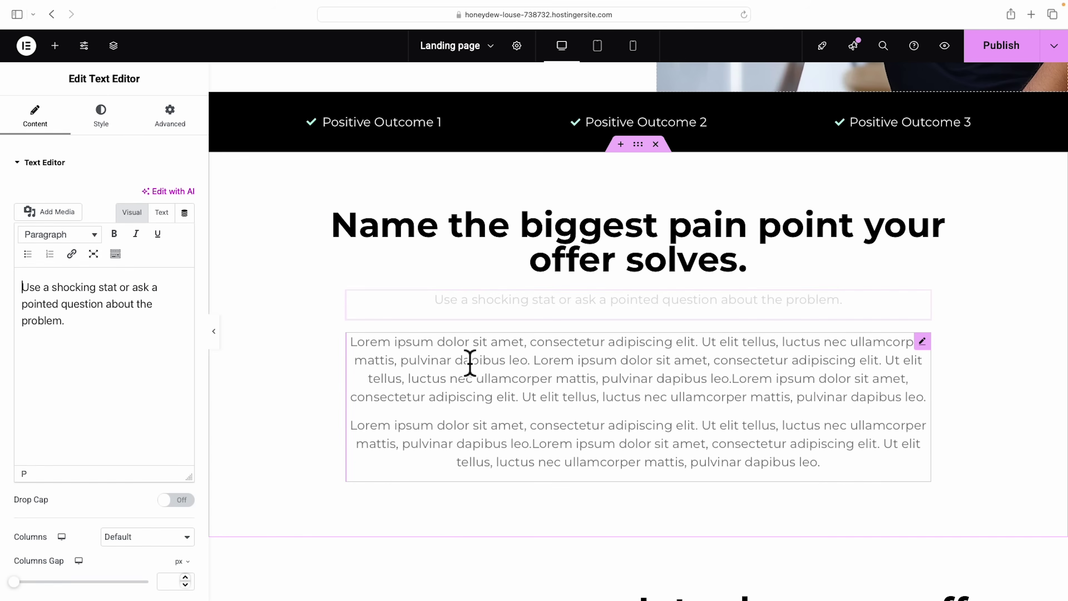
In the pain point section's second body paragraph, insert a space before "Lorem ipsum dolor sit amet" and make that phrase bold
{"action": "left_click", "coordinate": [470, 361]}
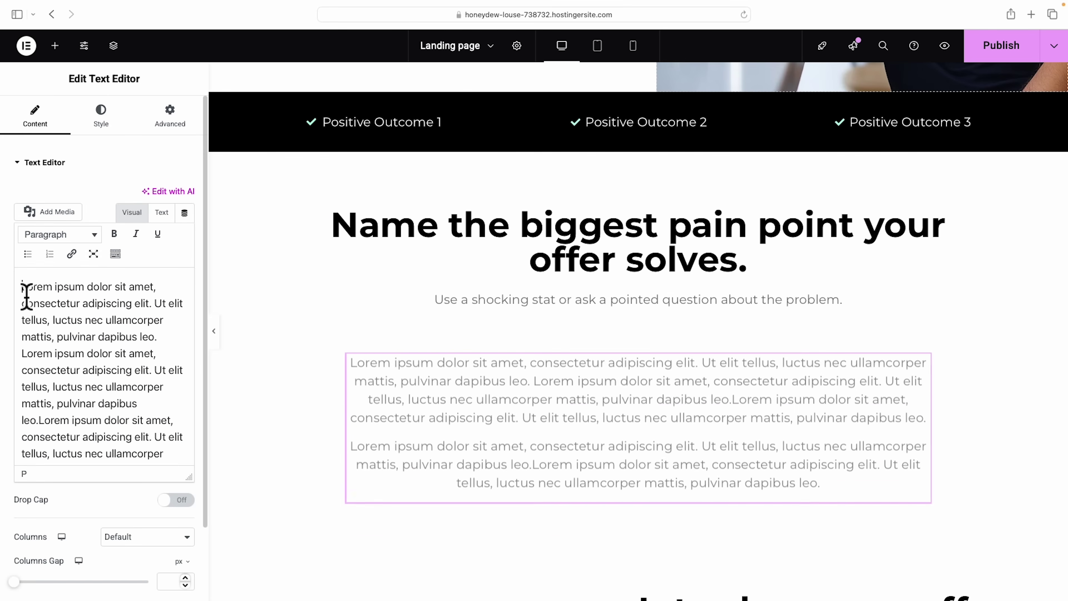
{"action": "left_click_drag", "start_coordinate": [23, 290], "coordinate": [223, 522]}
{"action": "scroll", "coordinate": [175, 445], "scroll_direction": "down", "scroll_amount": 3}
{"action": "left_click", "coordinate": [165, 412]}
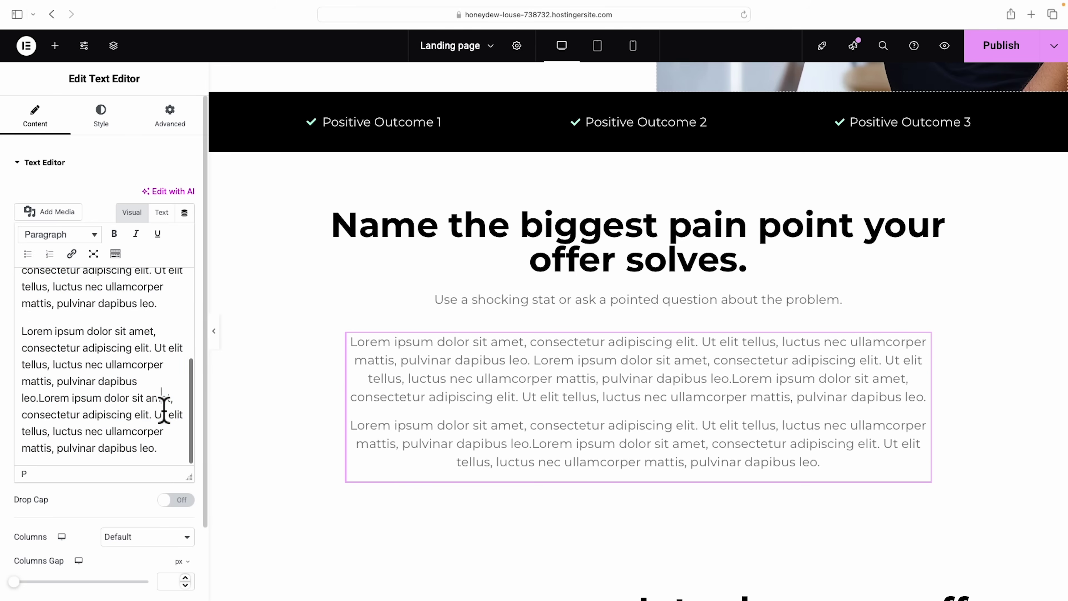
{"action": "left_click", "coordinate": [40, 399]}
{"action": "left_click_drag", "start_coordinate": [43, 406], "coordinate": [178, 411]}
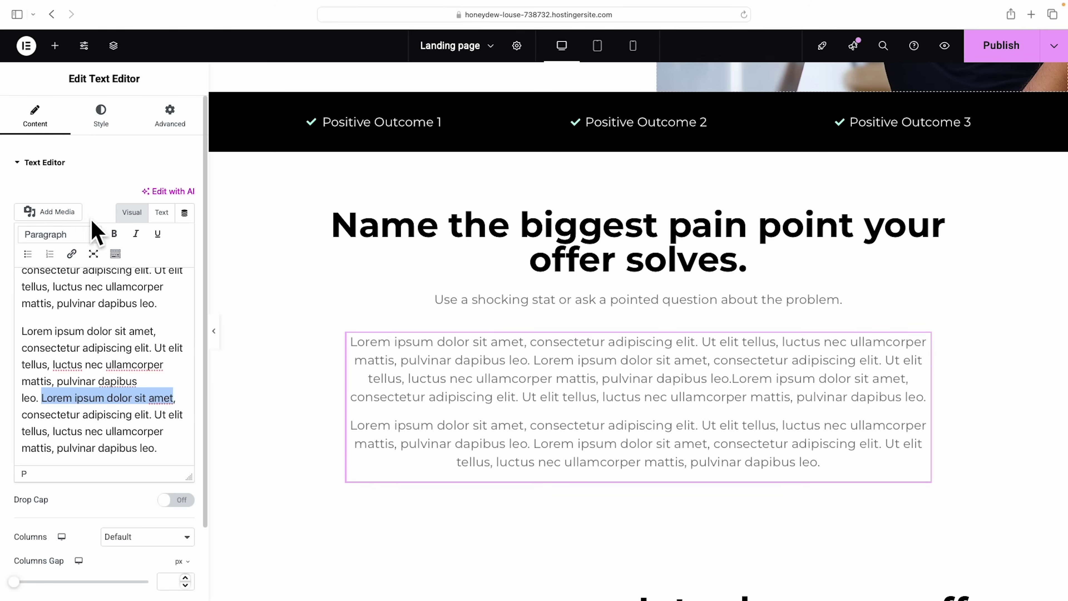
{"action": "left_click", "coordinate": [114, 233]}
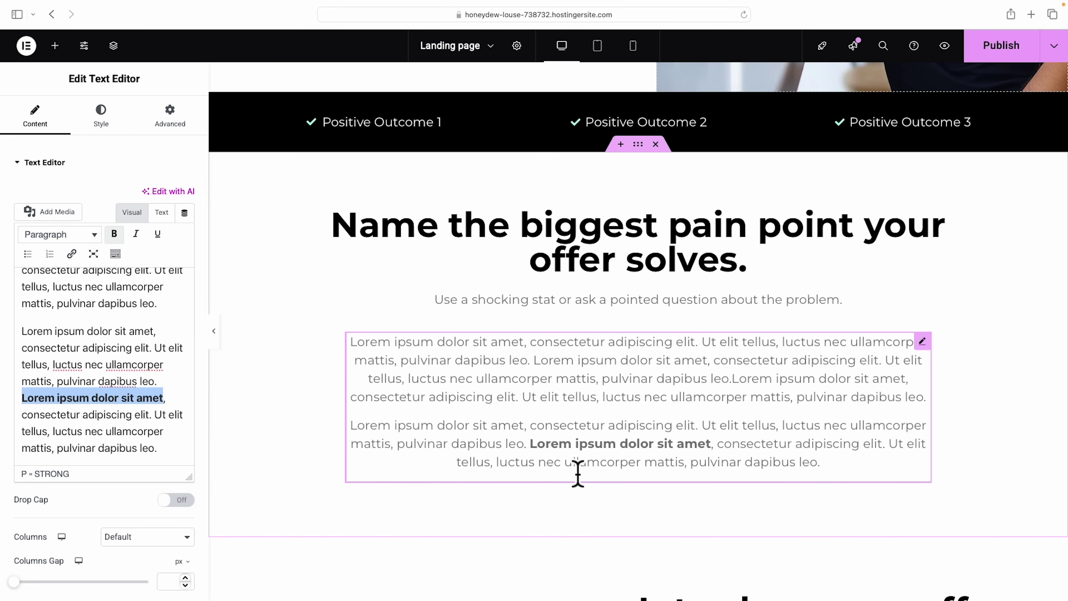
Set the text color of the pain point section's body paragraphs to black (#000000)
{"action": "left_click", "coordinate": [102, 118]}
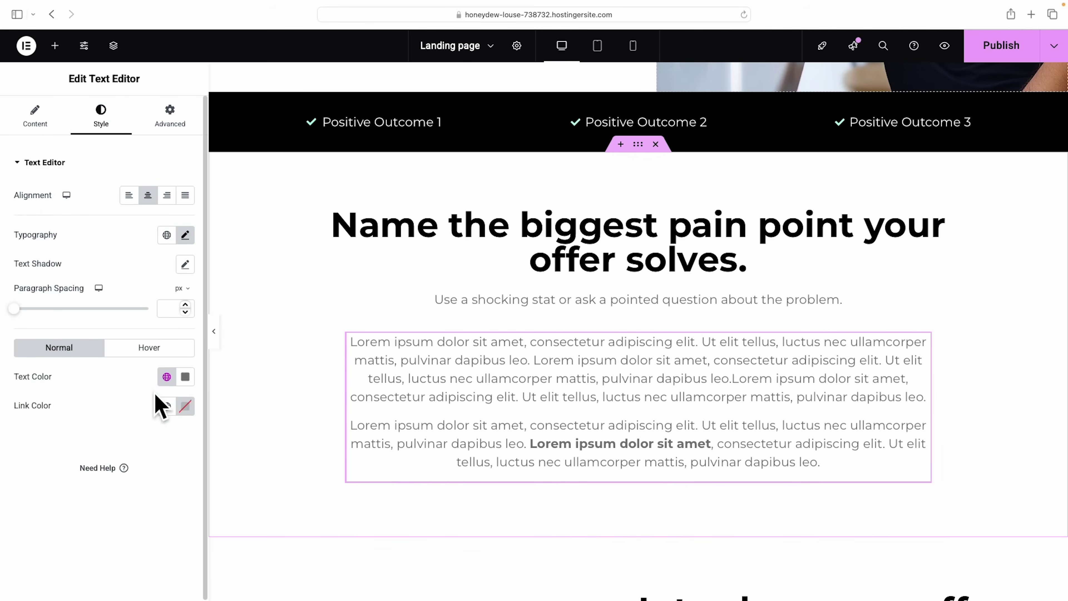
{"action": "left_click", "coordinate": [185, 377]}
{"action": "type", "text": "#000000"}
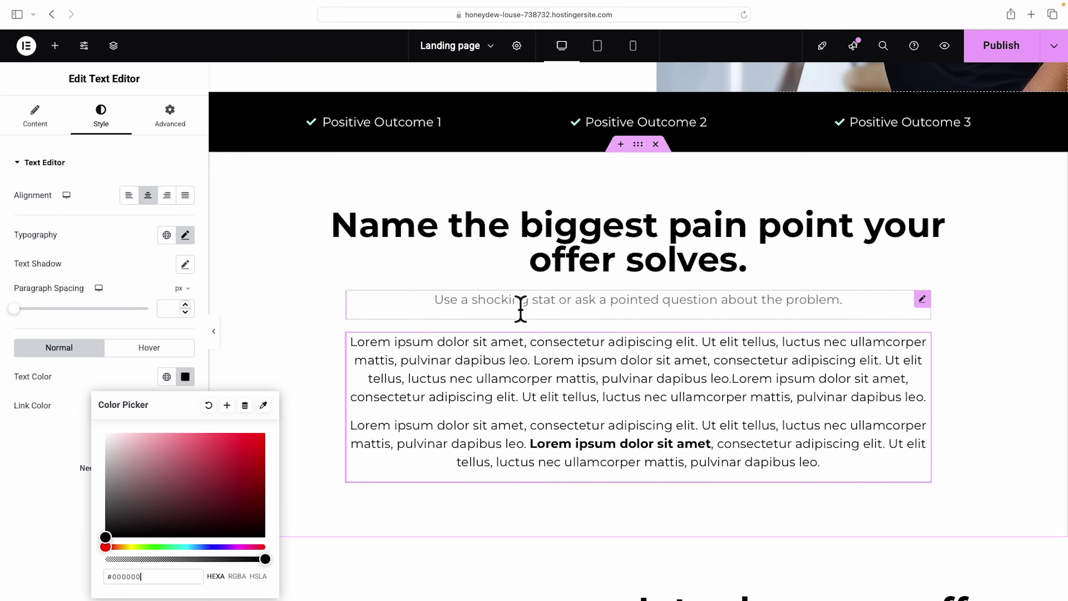
Copy the pain point body text and paste its style onto the introductory sentence above it
{"action": "right_click", "coordinate": [611, 363]}
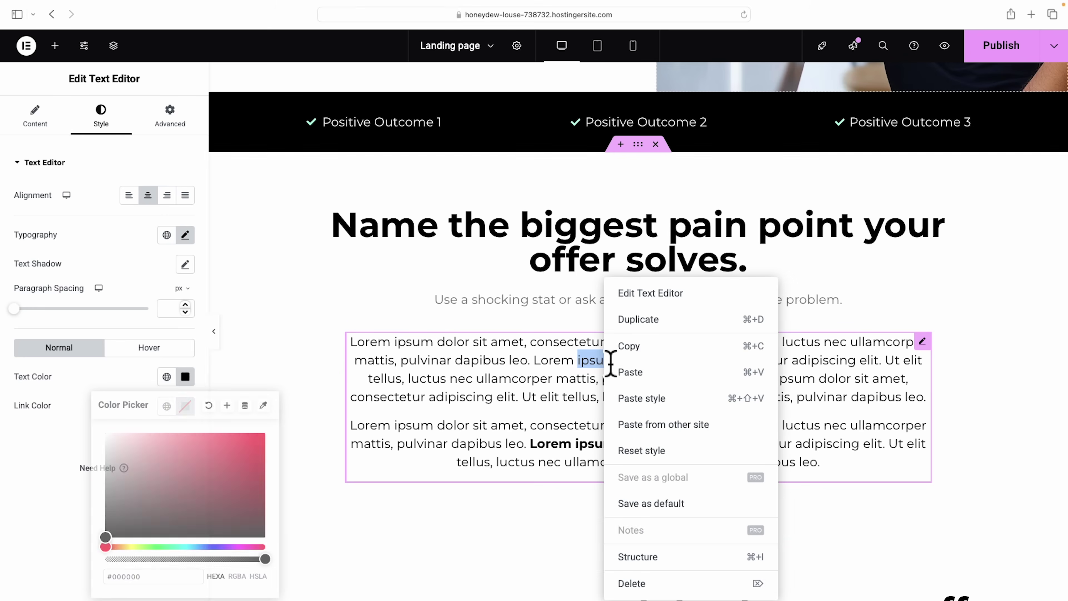
{"action": "left_click", "coordinate": [636, 347]}
{"action": "right_click", "coordinate": [627, 310]}
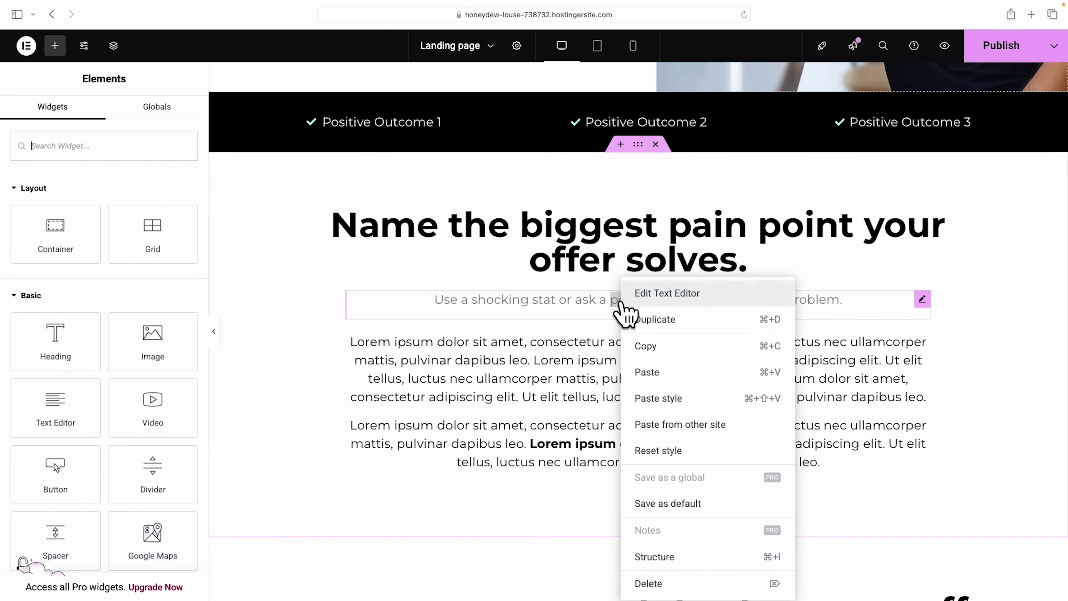
{"action": "left_click", "coordinate": [660, 395]}
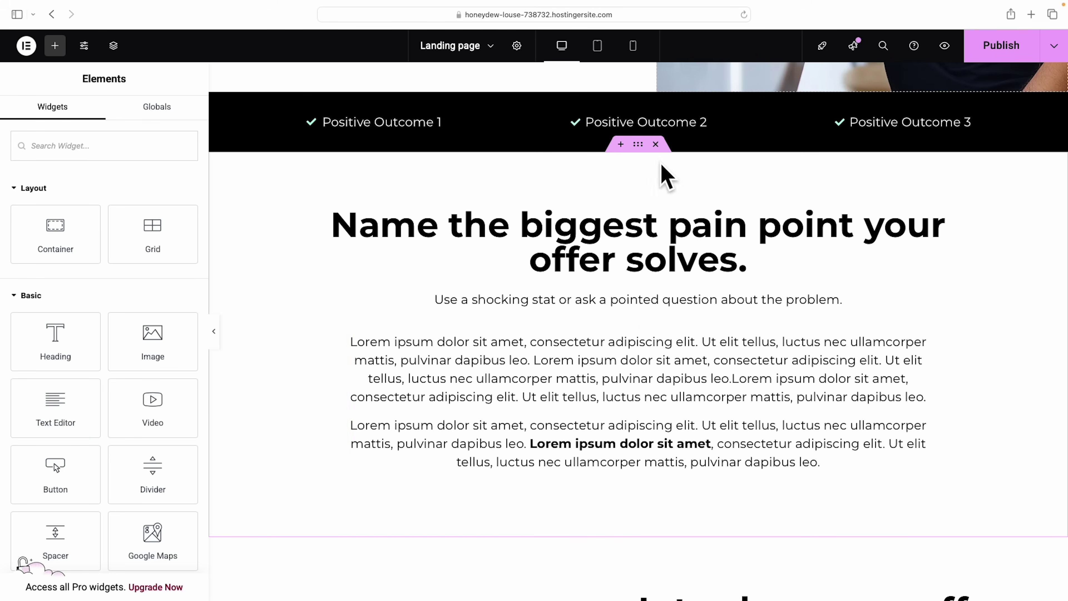
Give the pain point section's container a classic background color, trying black (#000000) and settling on white (#FFFFFF)
{"action": "left_click", "coordinate": [637, 145]}
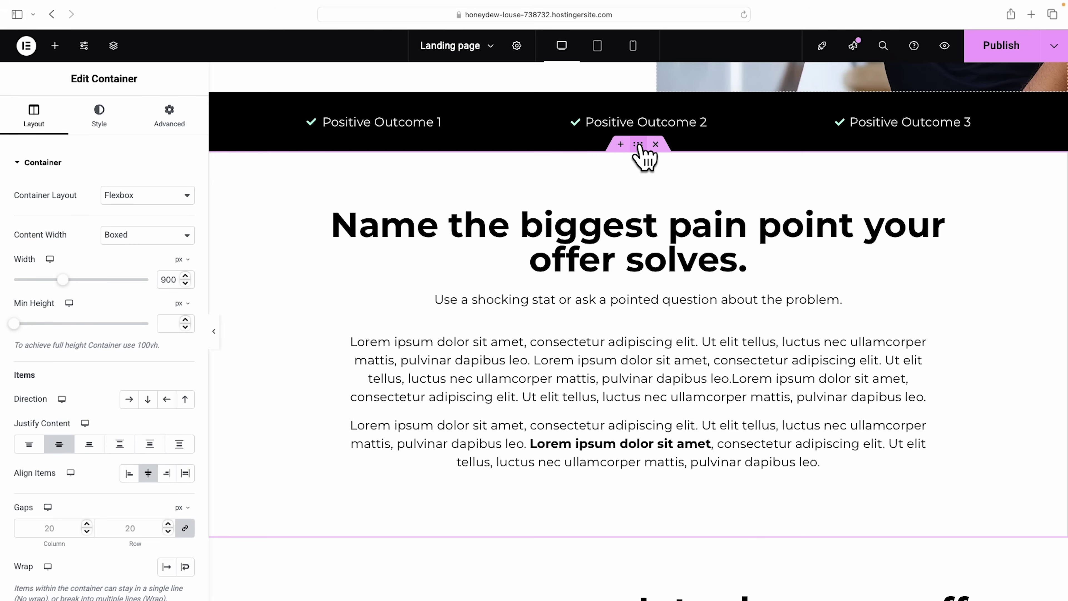
{"action": "left_click", "coordinate": [99, 117]}
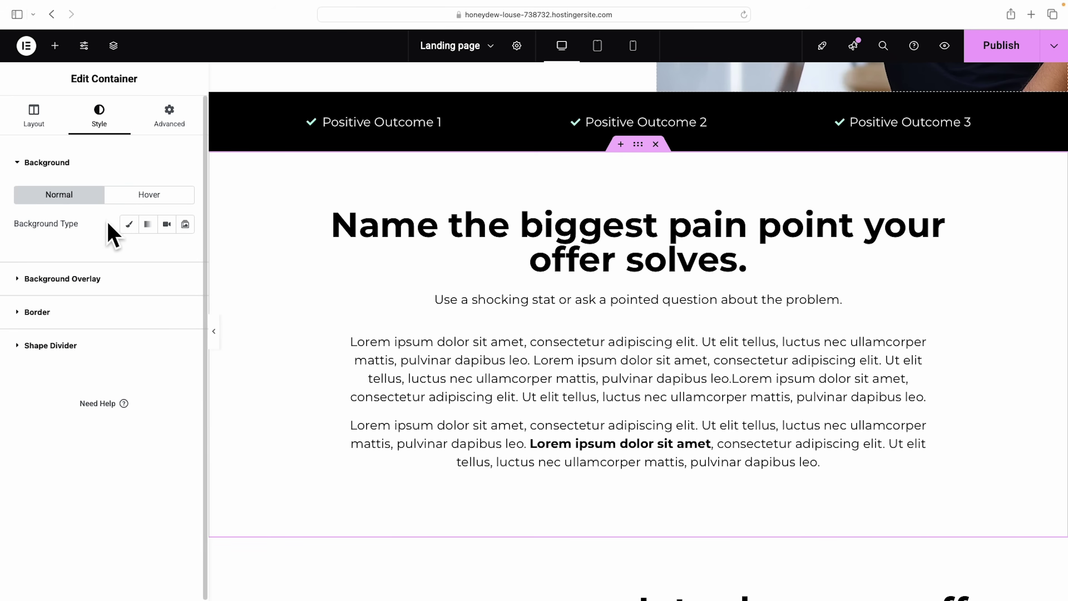
{"action": "left_click", "coordinate": [129, 224]}
{"action": "left_click", "coordinate": [186, 253]}
{"action": "left_click", "coordinate": [105, 316]}
{"action": "left_click_drag", "start_coordinate": [89, 319], "coordinate": [73, 446]}
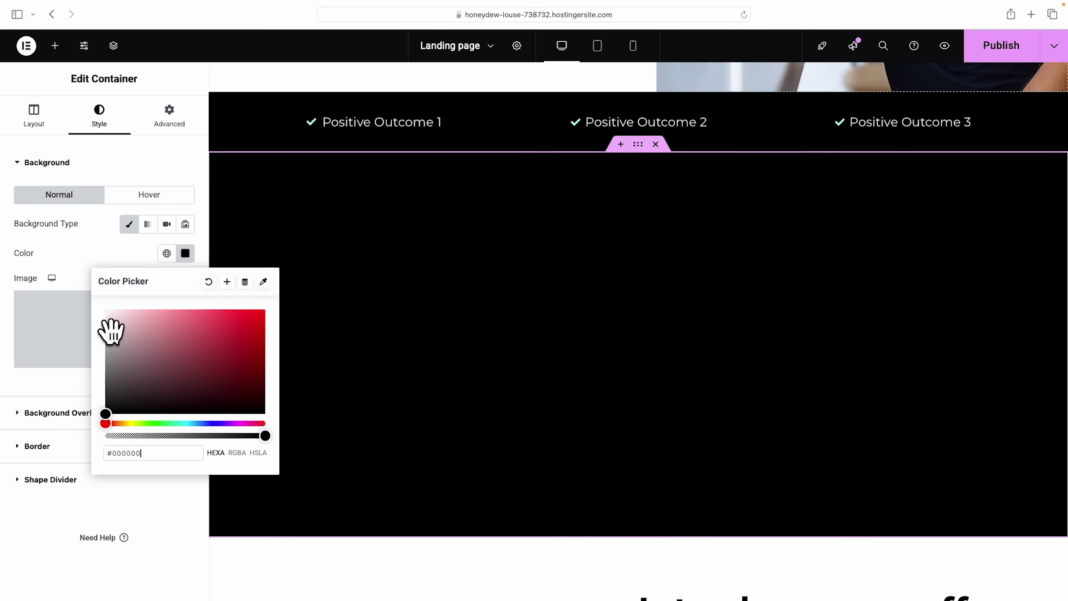
{"action": "left_click_drag", "start_coordinate": [110, 329], "coordinate": [47, 279]}
{"action": "left_click", "coordinate": [34, 281]}
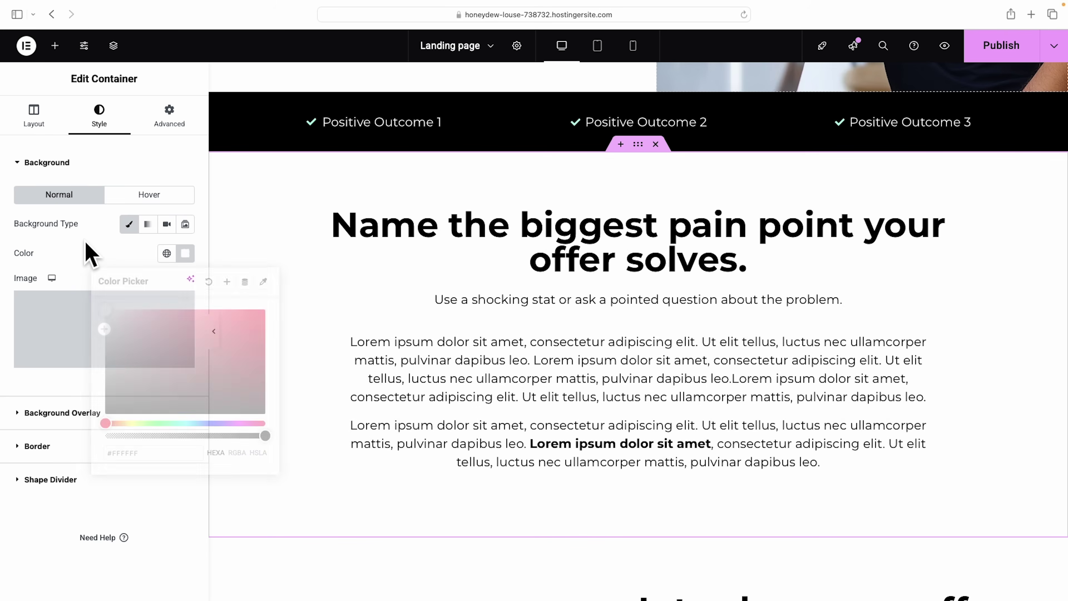
Open the "Introduce your offer as the ultimate solution to it." heading to examine its editable content
{"action": "scroll", "coordinate": [526, 345], "scroll_direction": "down", "scroll_amount": 10}
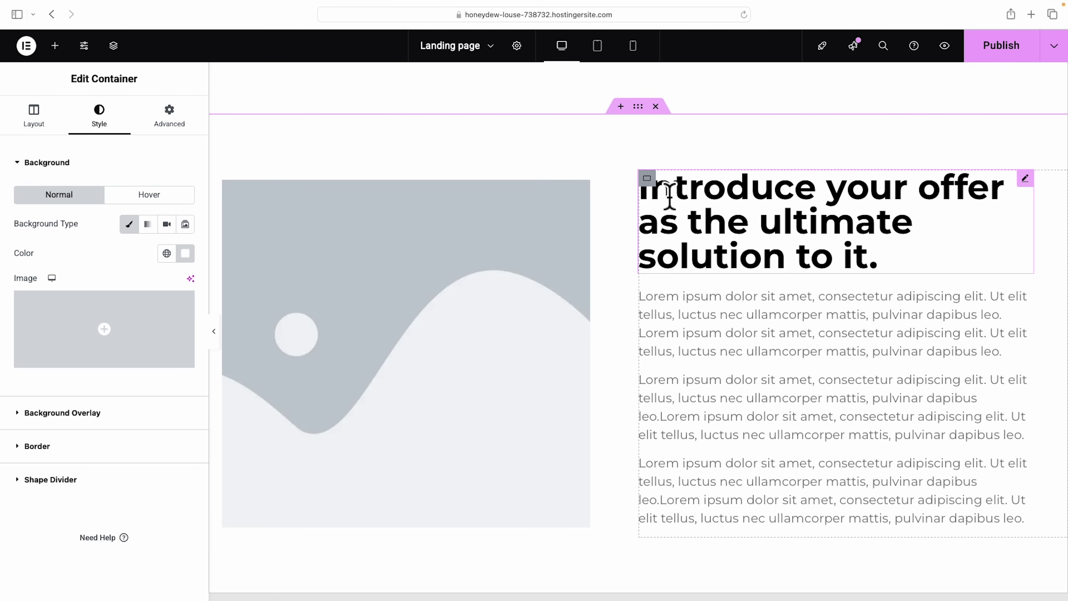
{"action": "scroll", "coordinate": [1013, 257], "scroll_direction": "up", "scroll_amount": 10}
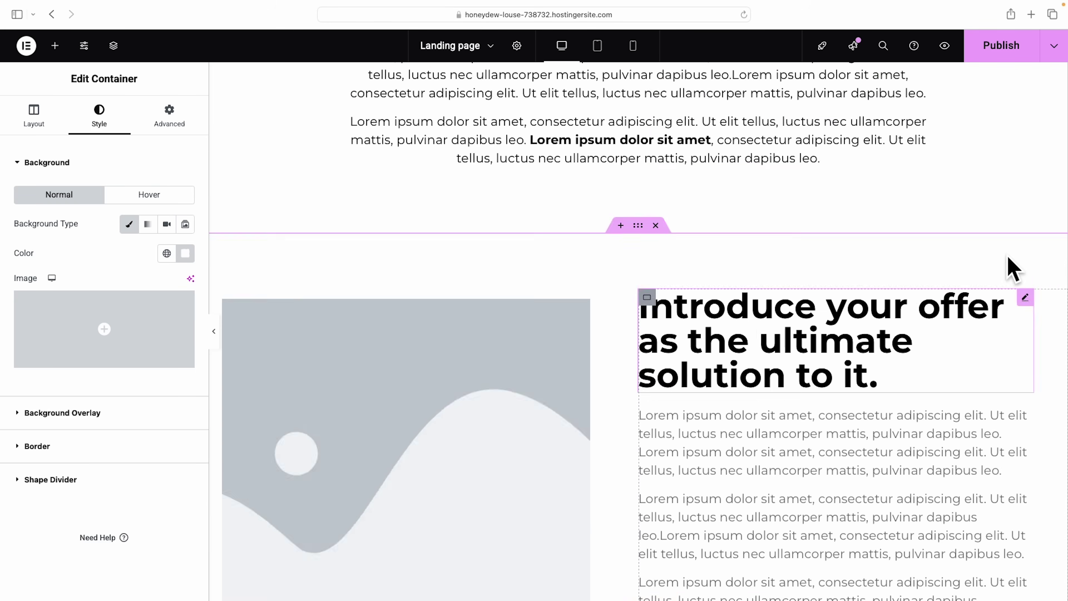
{"action": "scroll", "coordinate": [1013, 269], "scroll_direction": "down", "scroll_amount": 10}
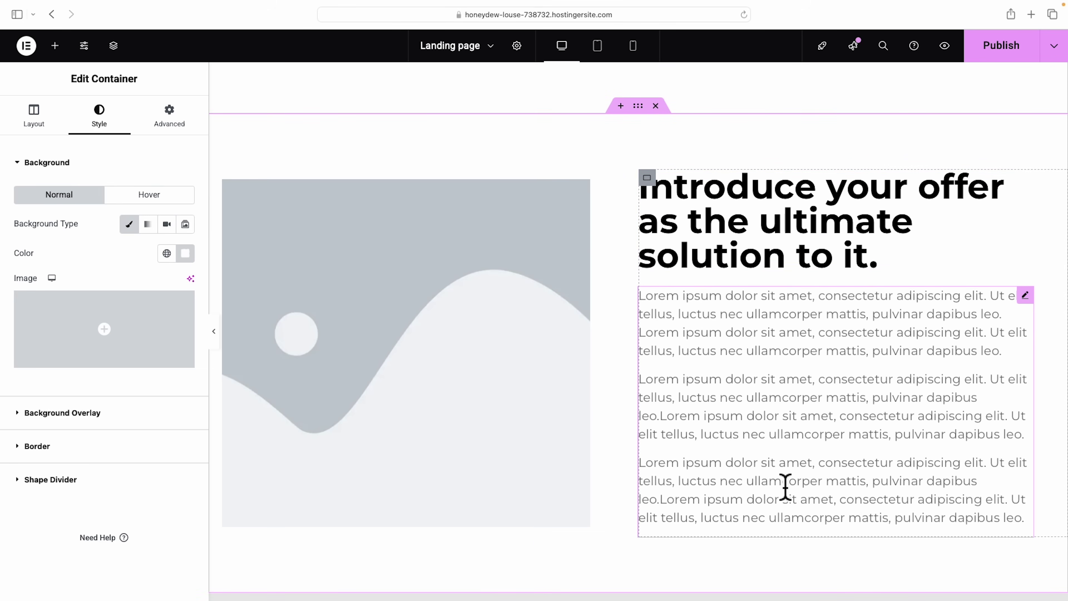
{"action": "scroll", "coordinate": [752, 227], "scroll_direction": "down", "scroll_amount": 1}
{"action": "left_click", "coordinate": [681, 206]}
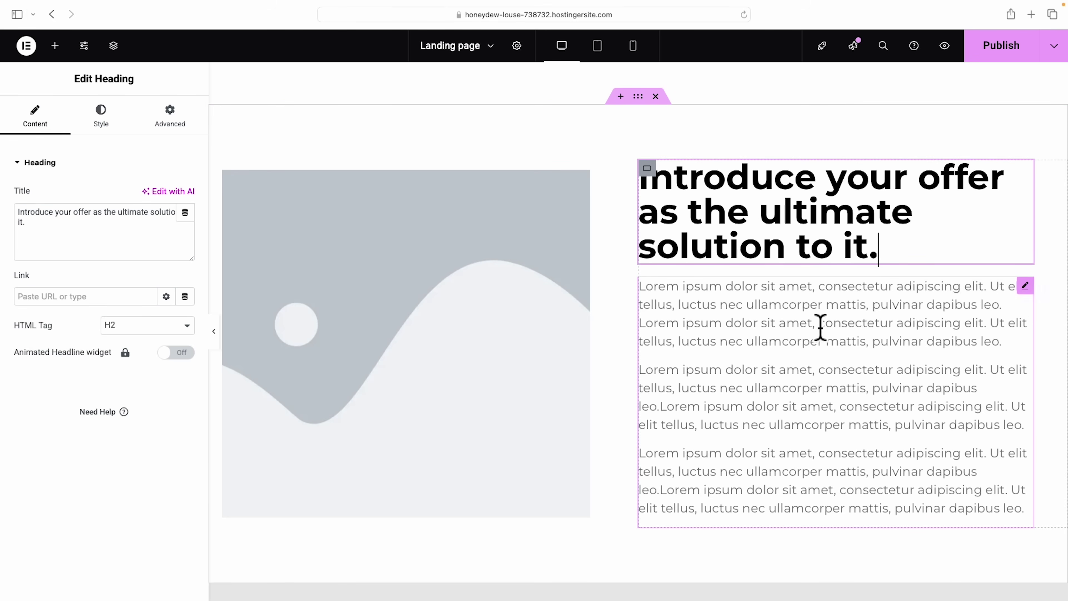
Copy the pain point body text and paste its style onto the body text under the offer introduction heading
{"action": "scroll", "coordinate": [767, 482], "scroll_direction": "up", "scroll_amount": 5}
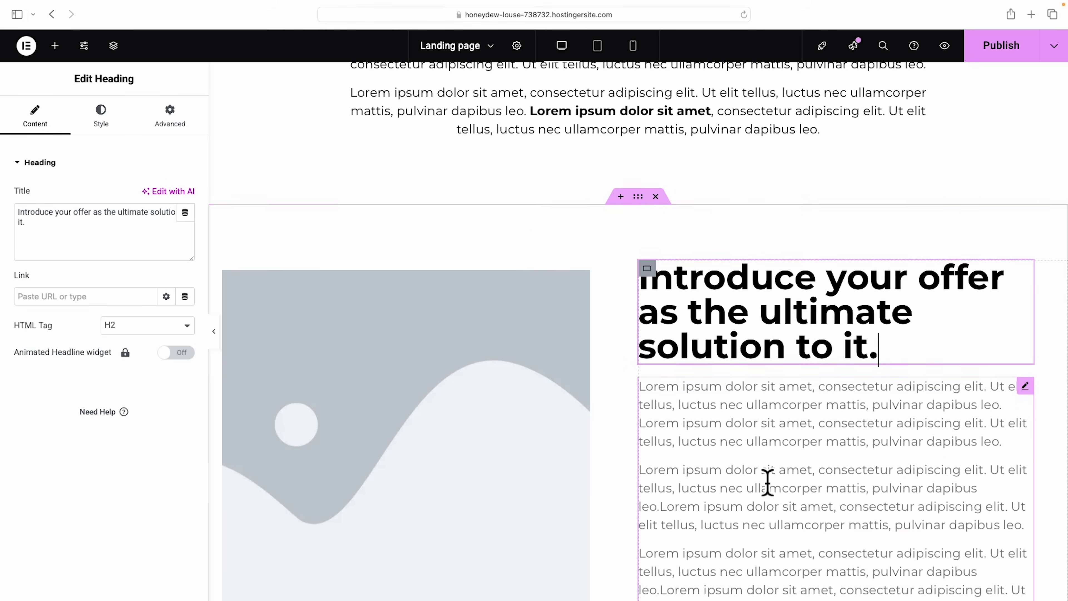
{"action": "right_click", "coordinate": [707, 160]}
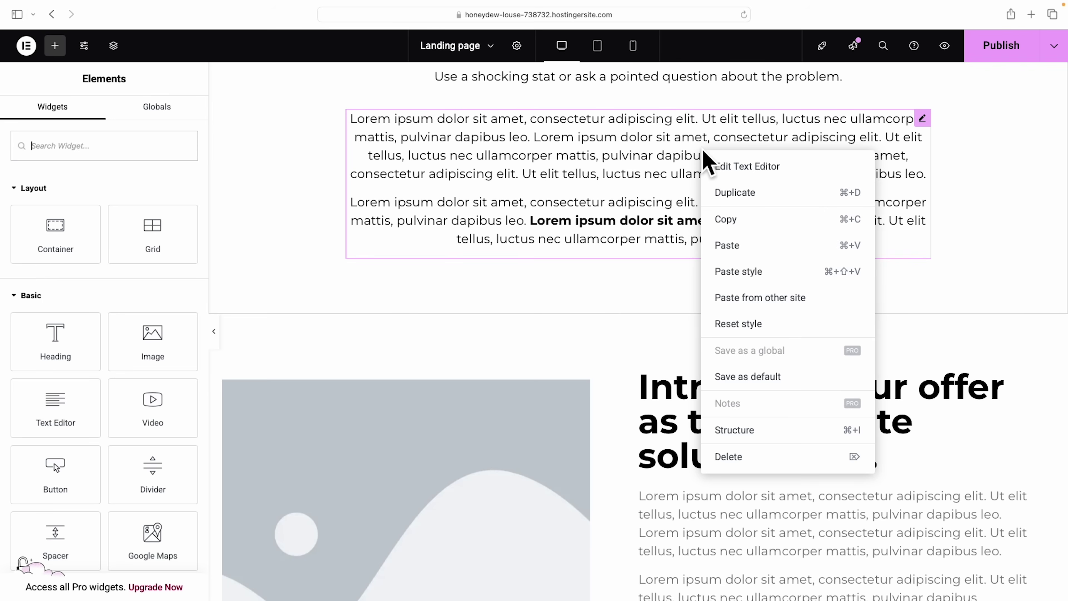
{"action": "left_click", "coordinate": [742, 225]}
{"action": "scroll", "coordinate": [804, 243], "scroll_direction": "down", "scroll_amount": 1}
{"action": "scroll", "coordinate": [804, 243], "scroll_direction": "down", "scroll_amount": 4}
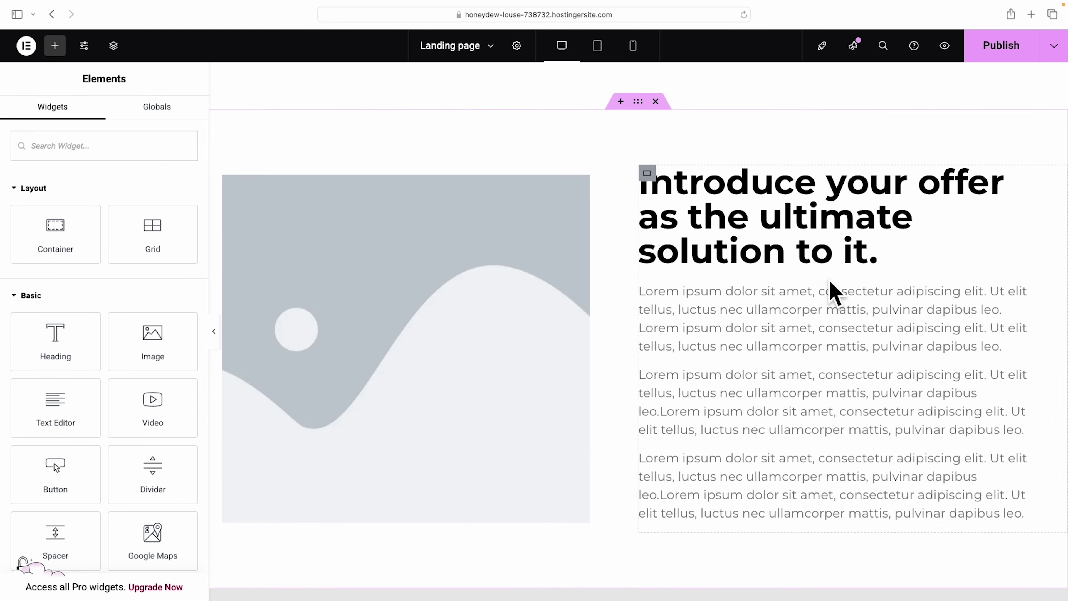
{"action": "right_click", "coordinate": [824, 330]}
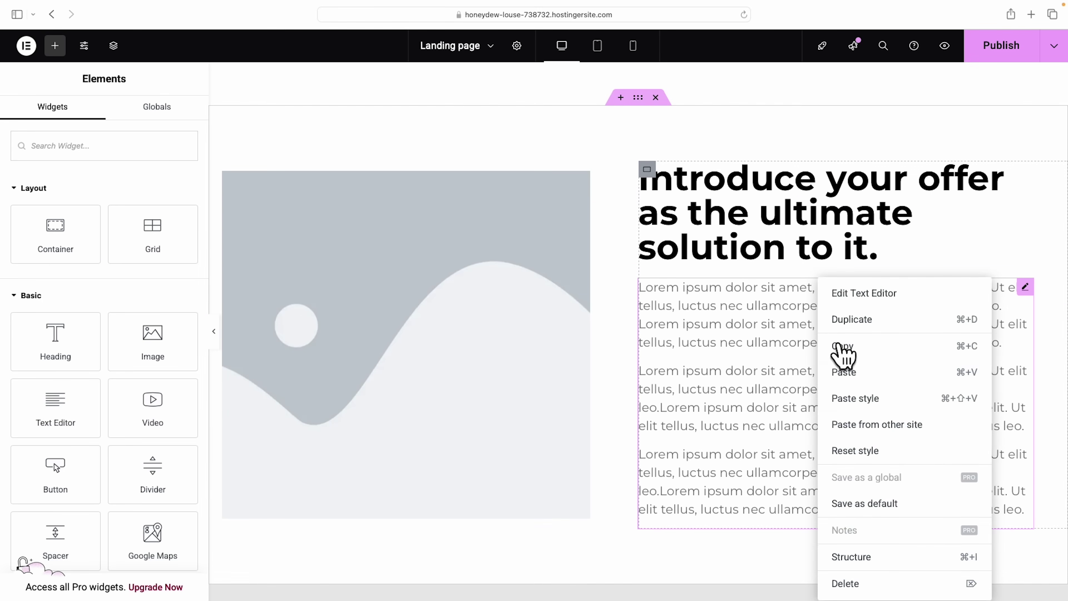
{"action": "left_click", "coordinate": [856, 400]}
Left-align the body text under the offer introduction heading
{"action": "scroll", "coordinate": [801, 353], "scroll_direction": "up", "scroll_amount": 7}
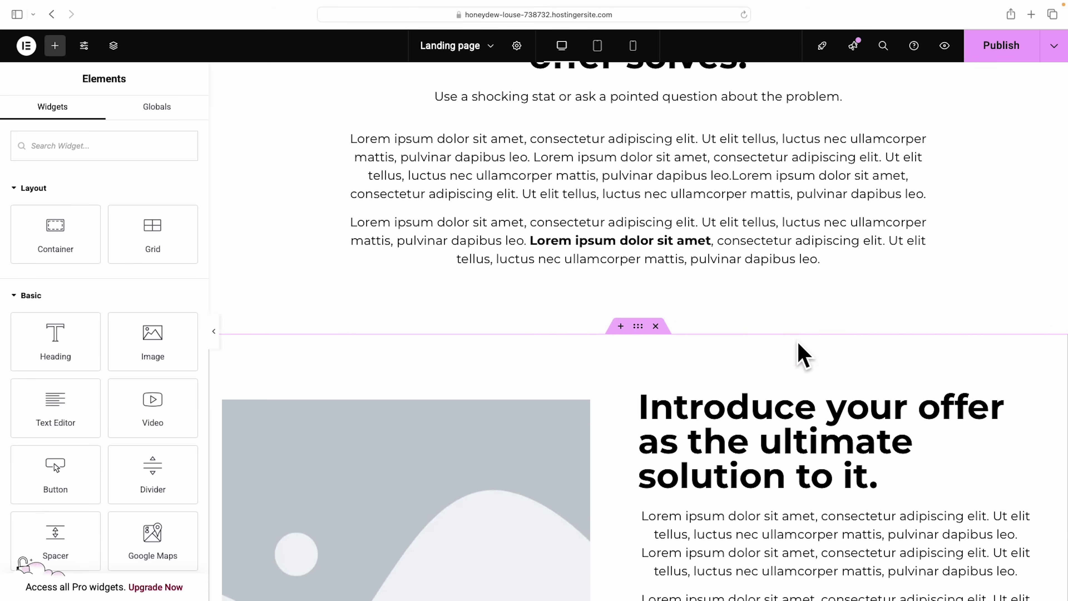
{"action": "scroll", "coordinate": [601, 350], "scroll_direction": "down", "scroll_amount": 8}
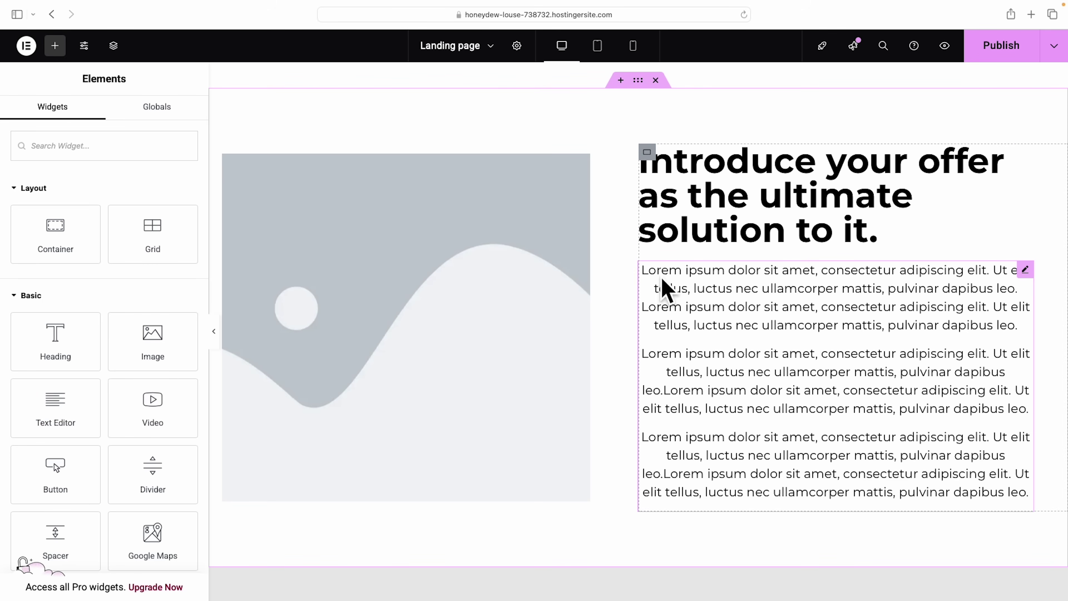
{"action": "left_click", "coordinate": [1023, 270]}
{"action": "left_click", "coordinate": [103, 127]}
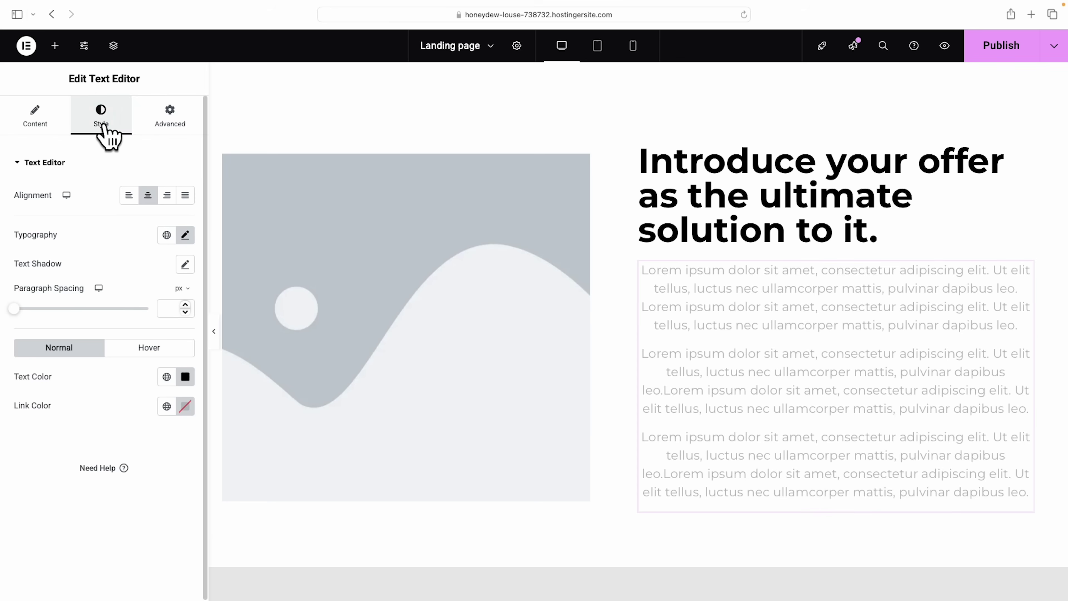
{"action": "left_click", "coordinate": [129, 196]}
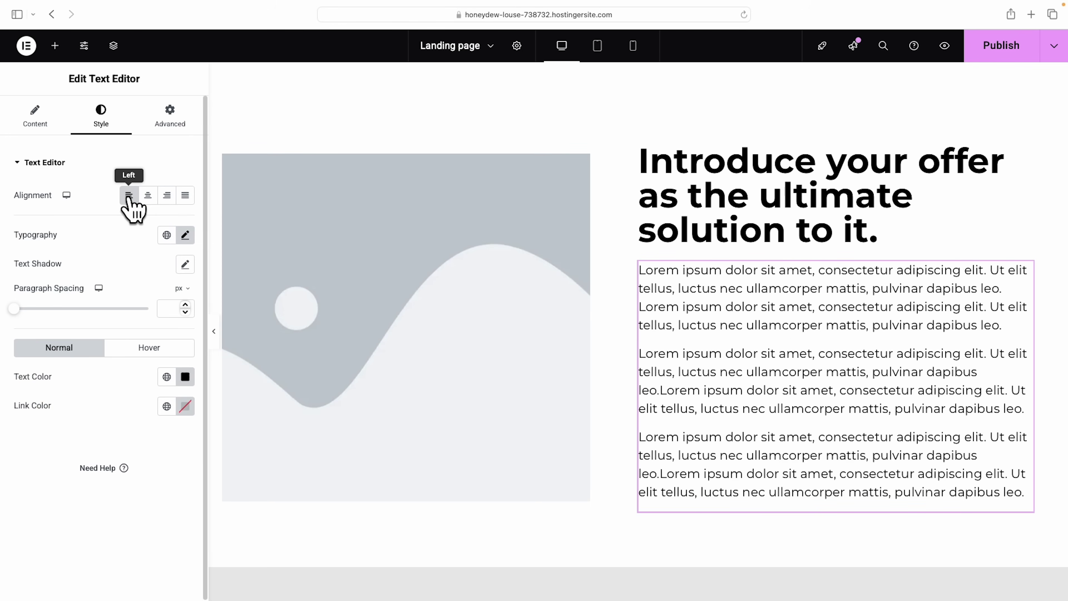
Replace the placeholder image beside the offer introduction with a newly uploaded photo of three startup founders in a loft
{"action": "left_click", "coordinate": [433, 300]}
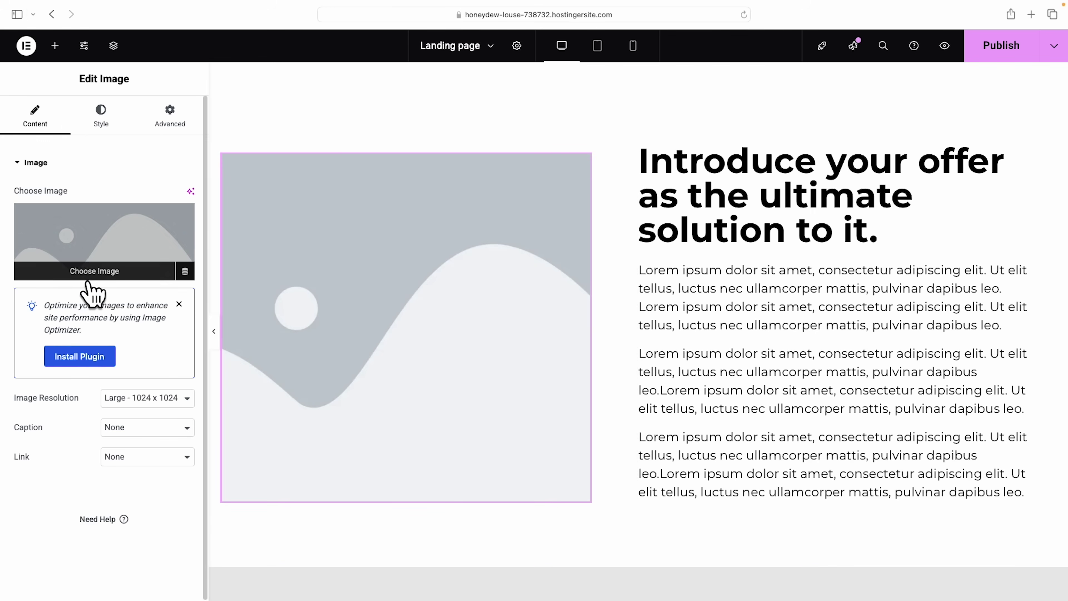
{"action": "left_click", "coordinate": [91, 274]}
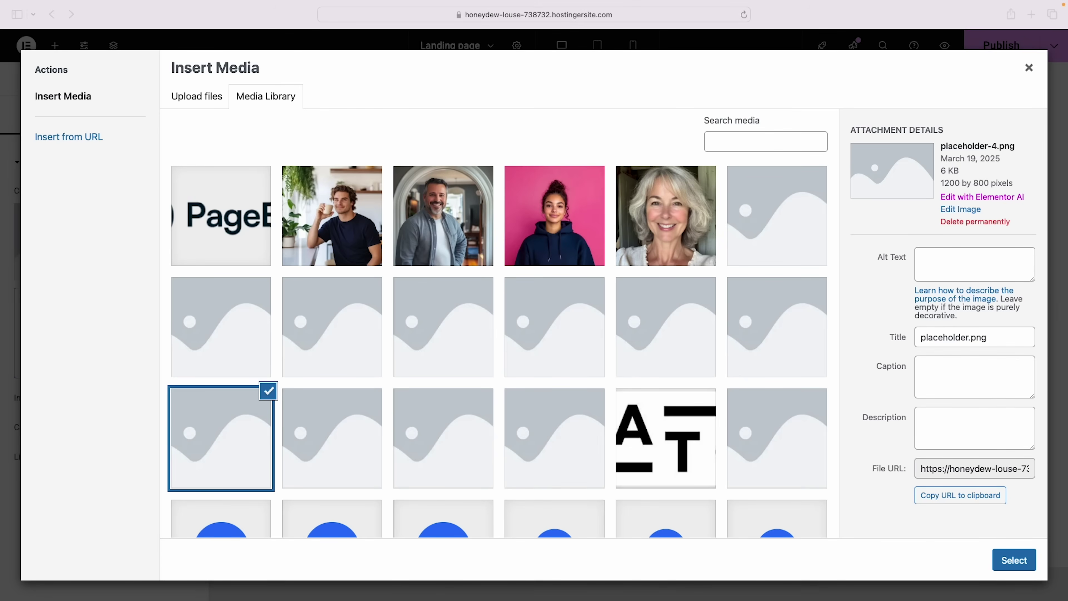
{"action": "left_click_drag", "start_coordinate": [441, 595], "coordinate": [539, 332]}
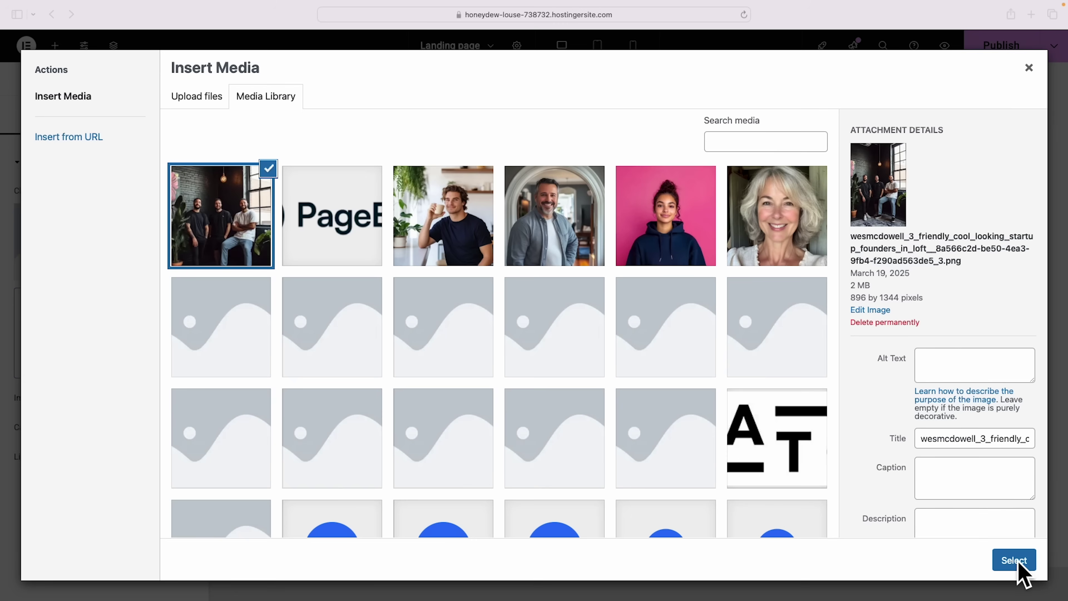
{"action": "left_click", "coordinate": [1016, 561]}
Open the "Benefit 1" heading in the "Why this offer?" section and select its title text
{"action": "scroll", "coordinate": [984, 381], "scroll_direction": "down", "scroll_amount": 7}
{"action": "scroll", "coordinate": [986, 385], "scroll_direction": "down", "scroll_amount": 2}
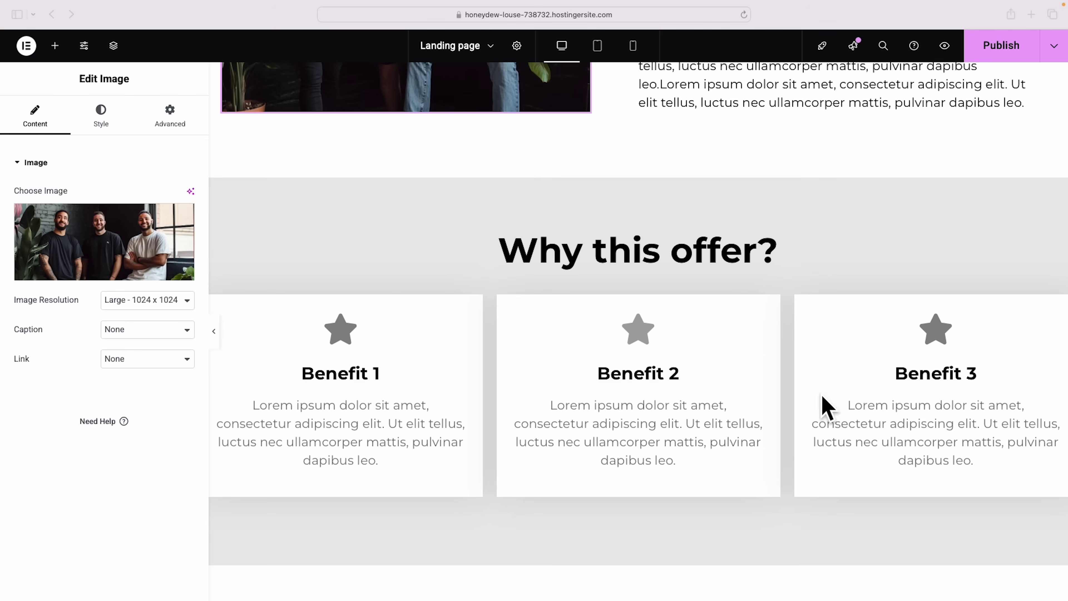
{"action": "left_click", "coordinate": [375, 378]}
{"action": "left_click", "coordinate": [346, 375]}
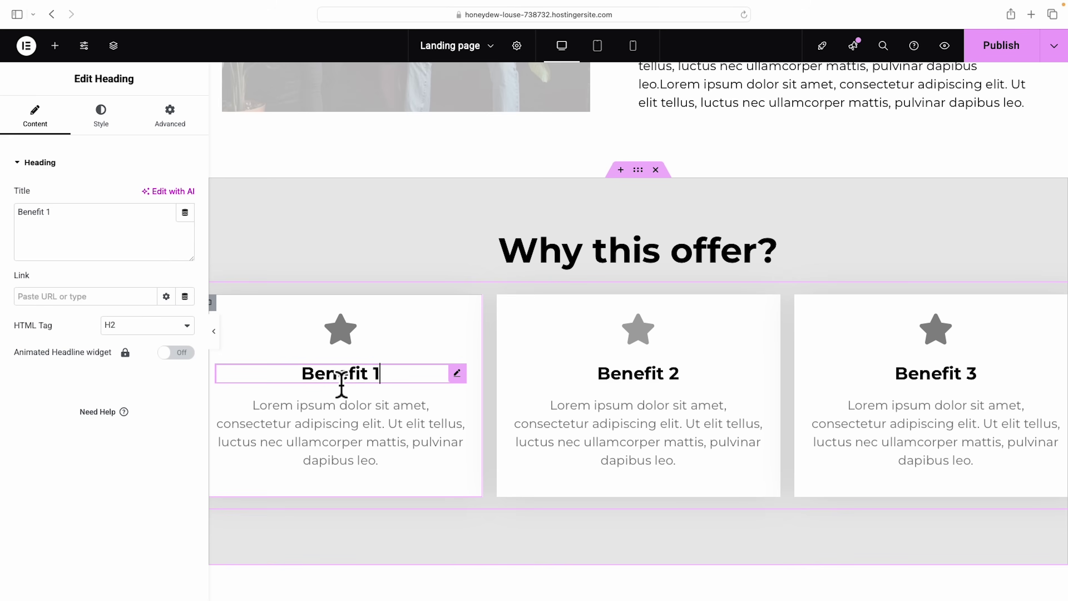
{"action": "triple_click", "coordinate": [79, 216]}
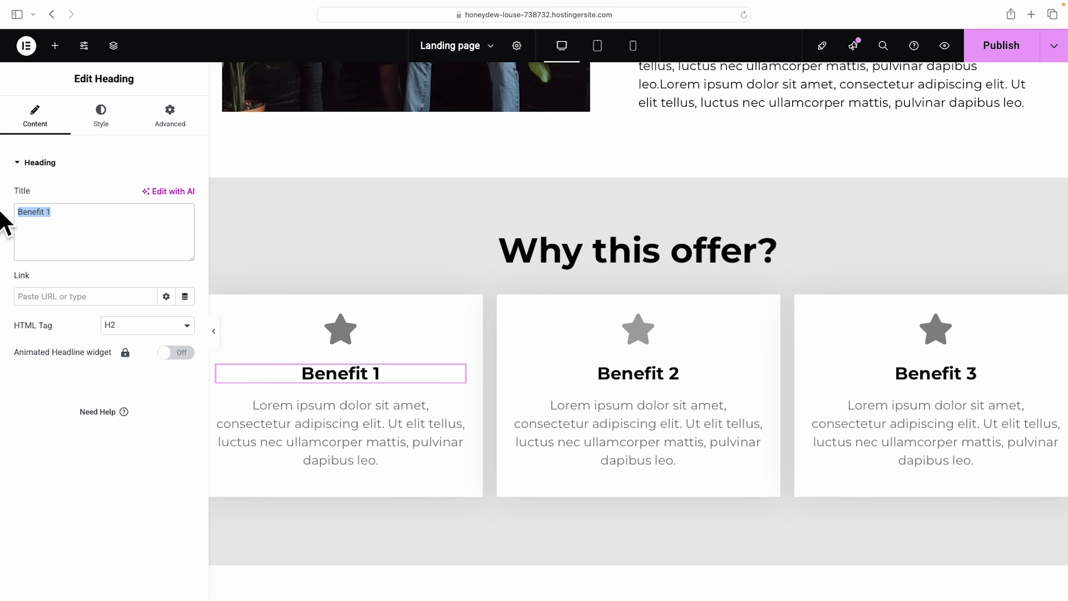
Set the font size of the description text under "Benefit 1" to 16 px
{"action": "left_click", "coordinate": [457, 406]}
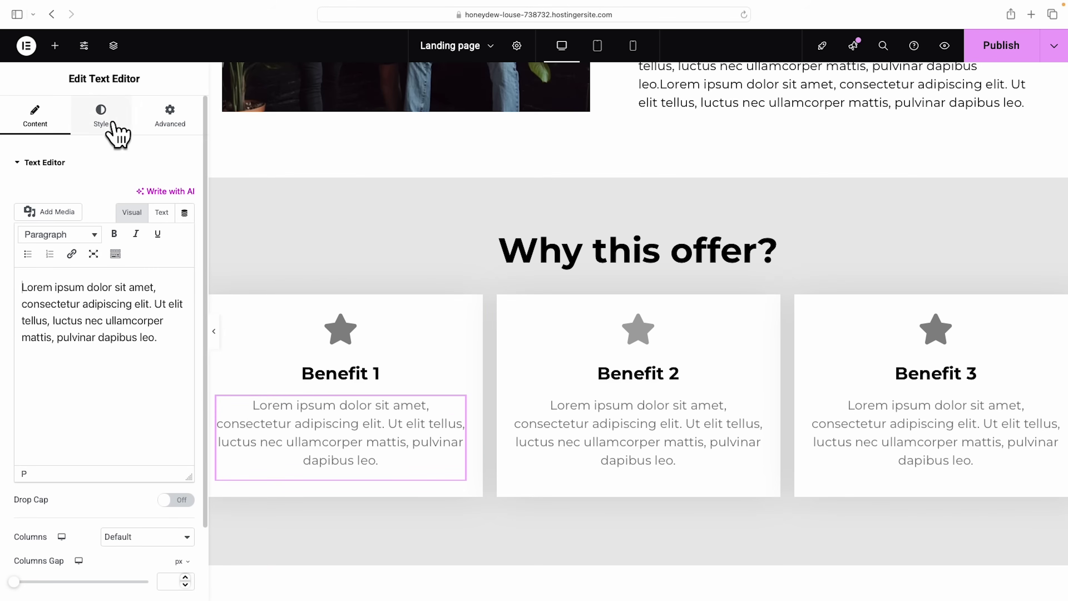
{"action": "left_click", "coordinate": [103, 124]}
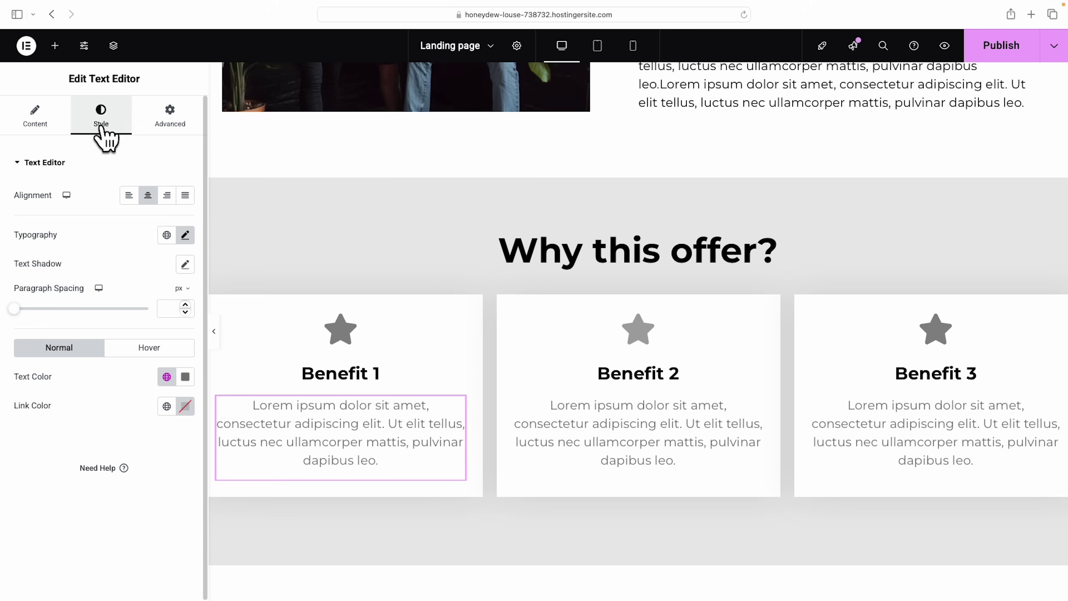
{"action": "left_click", "coordinate": [185, 235]}
{"action": "left_click_drag", "start_coordinate": [36, 344], "coordinate": [33, 344]}
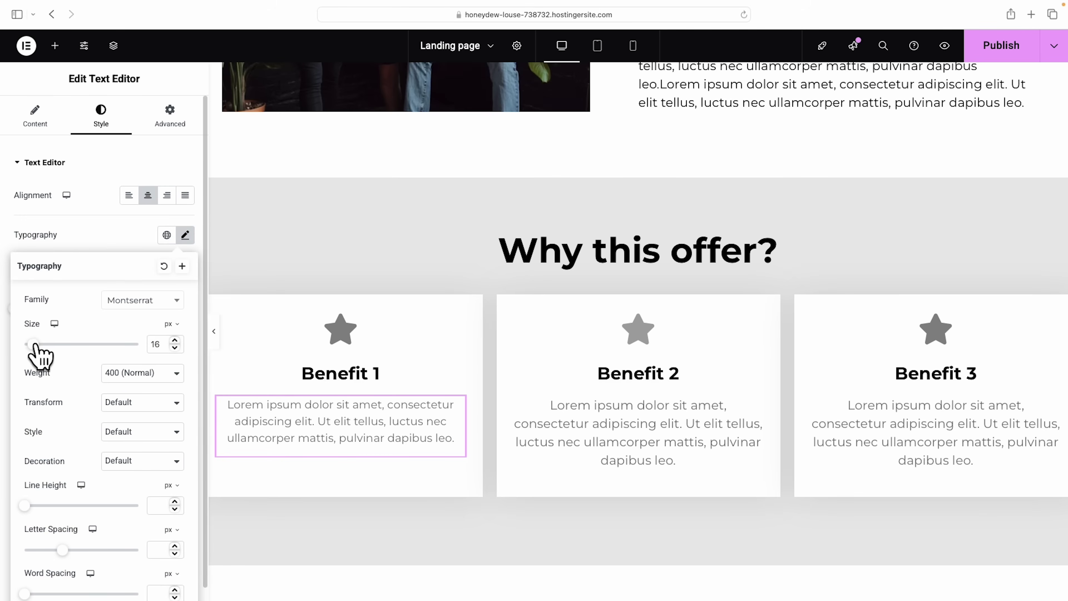
{"action": "left_click", "coordinate": [85, 217]}
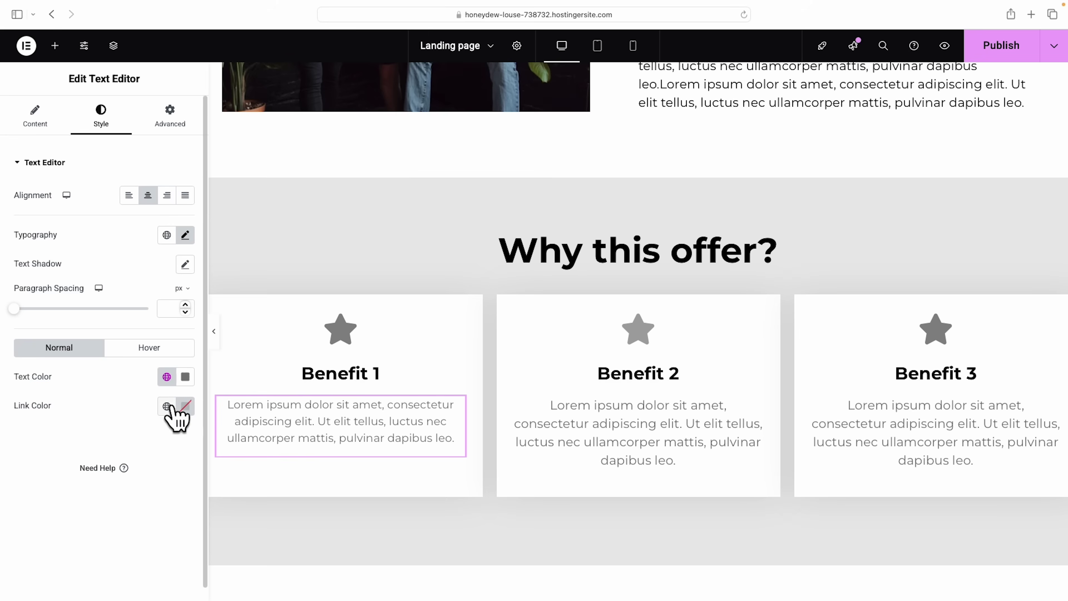
Set the text color of the description under "Benefit 1" to black (#000000)
{"action": "left_click", "coordinate": [185, 377]}
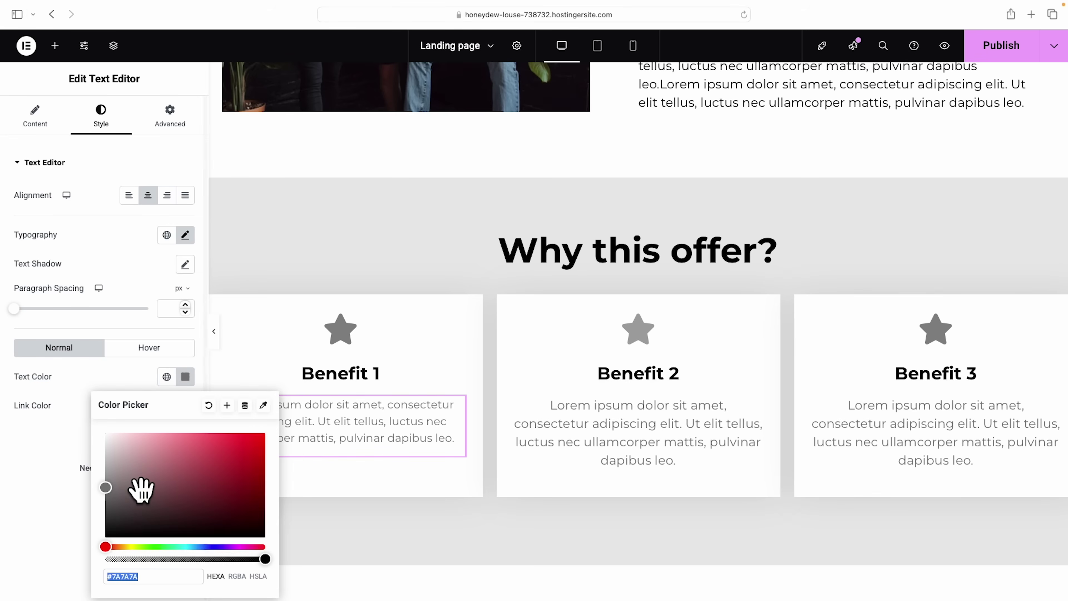
{"action": "left_click_drag", "start_coordinate": [127, 453], "coordinate": [86, 563]}
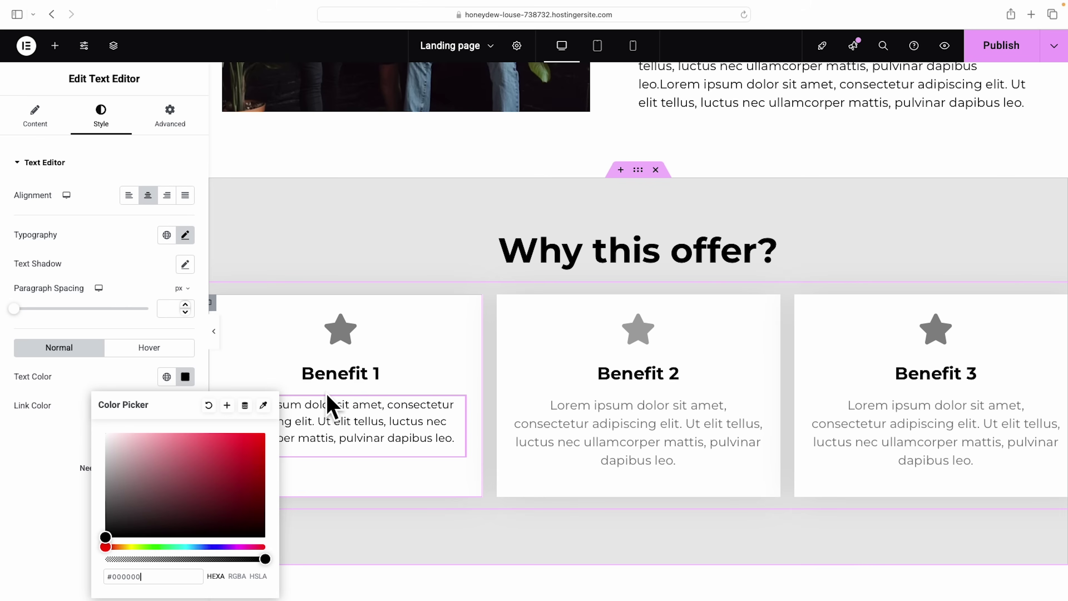
Replace the star icon above "Benefit 1" with the asterisk-shaped star icon from the icon library
{"action": "left_click", "coordinate": [457, 320]}
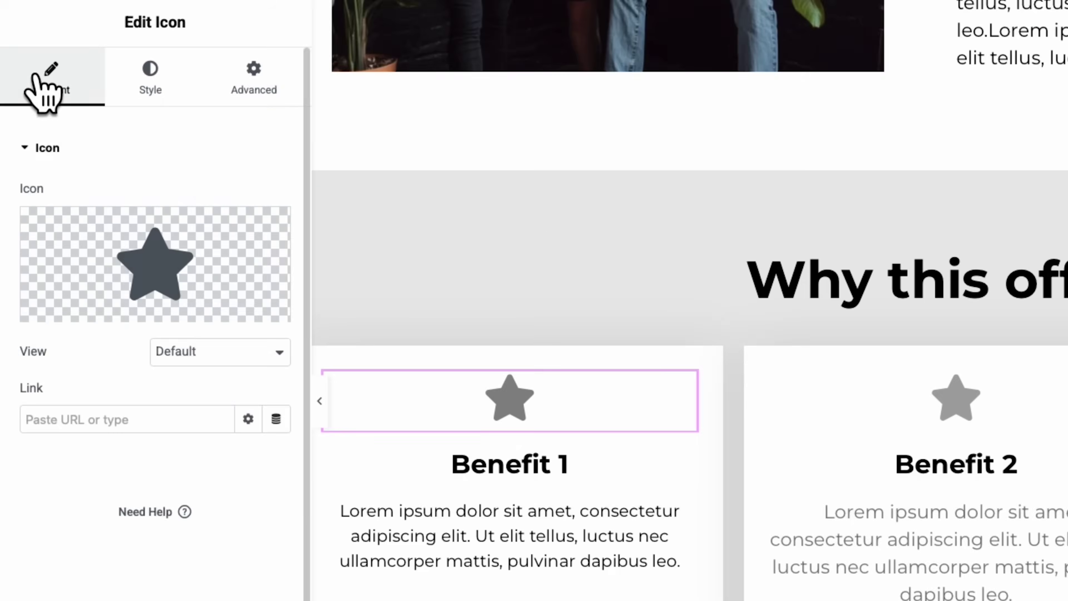
{"action": "mouse_move", "coordinate": [52, 269]}
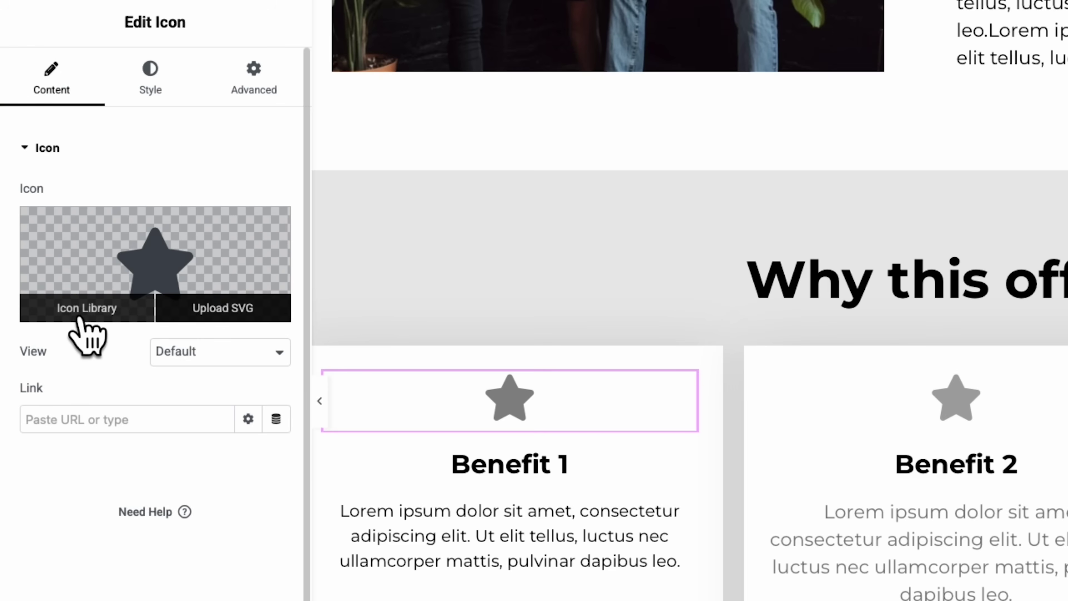
{"action": "left_click", "coordinate": [86, 309]}
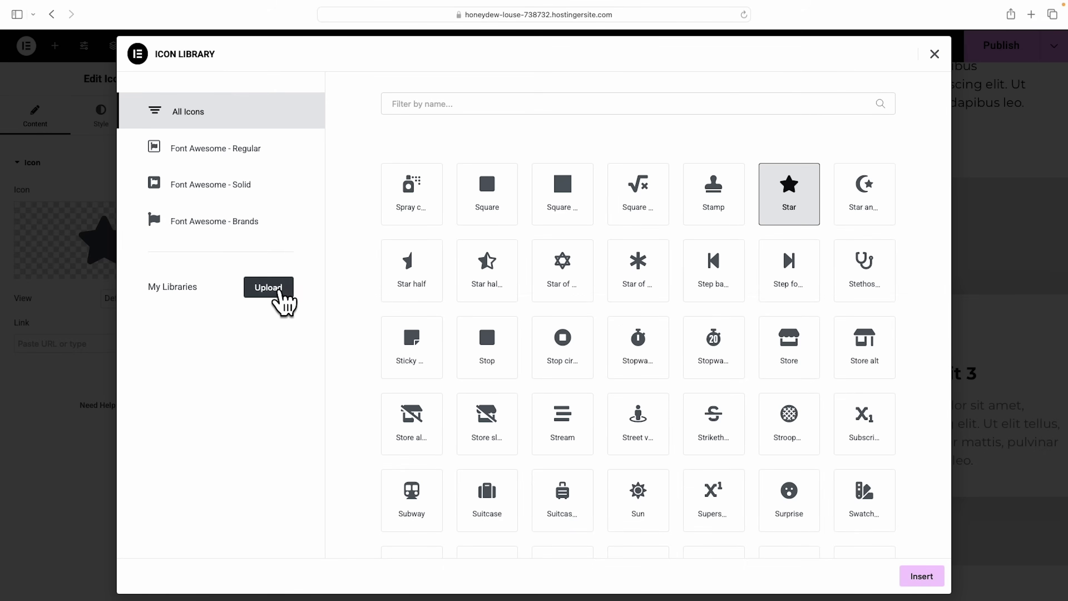
{"action": "scroll", "coordinate": [691, 236], "scroll_direction": "down", "scroll_amount": 10}
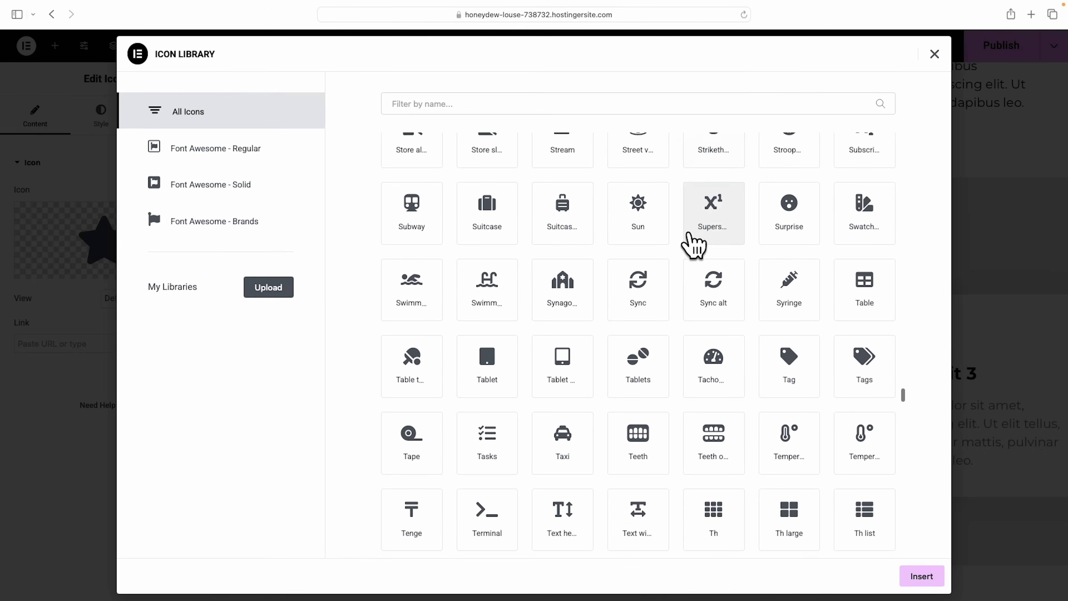
{"action": "scroll", "coordinate": [692, 236], "scroll_direction": "up", "scroll_amount": 8}
{"action": "scroll", "coordinate": [693, 247], "scroll_direction": "up", "scroll_amount": 1}
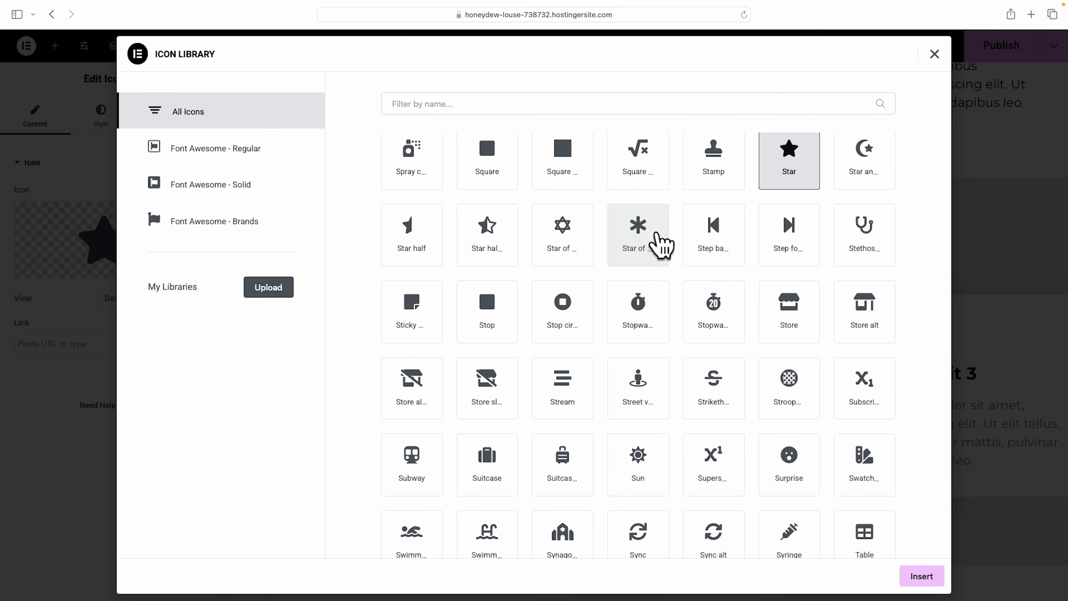
{"action": "left_click", "coordinate": [649, 241]}
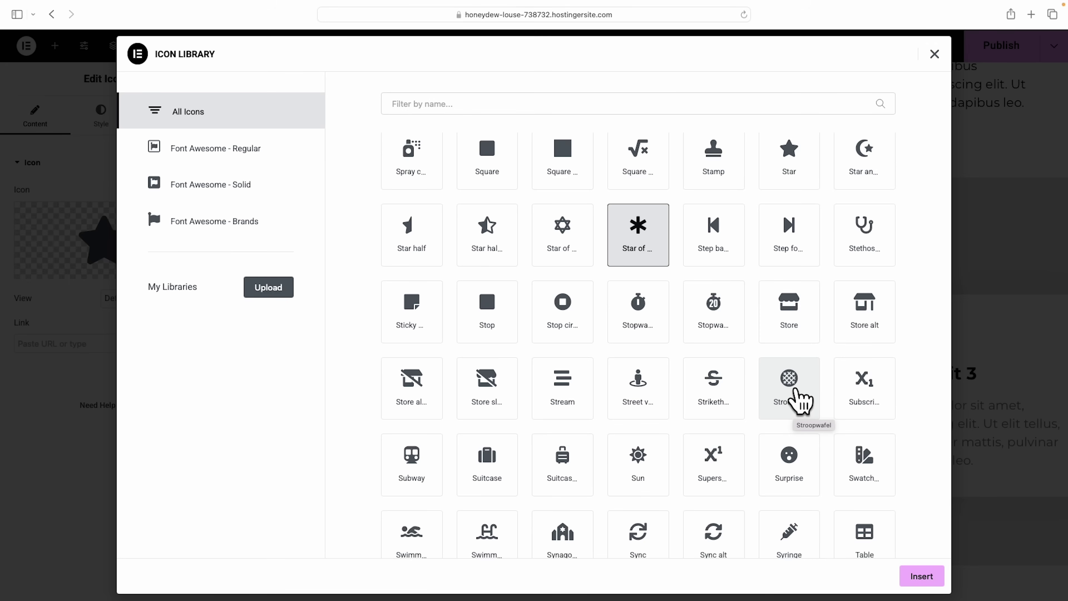
{"action": "left_click", "coordinate": [920, 577]}
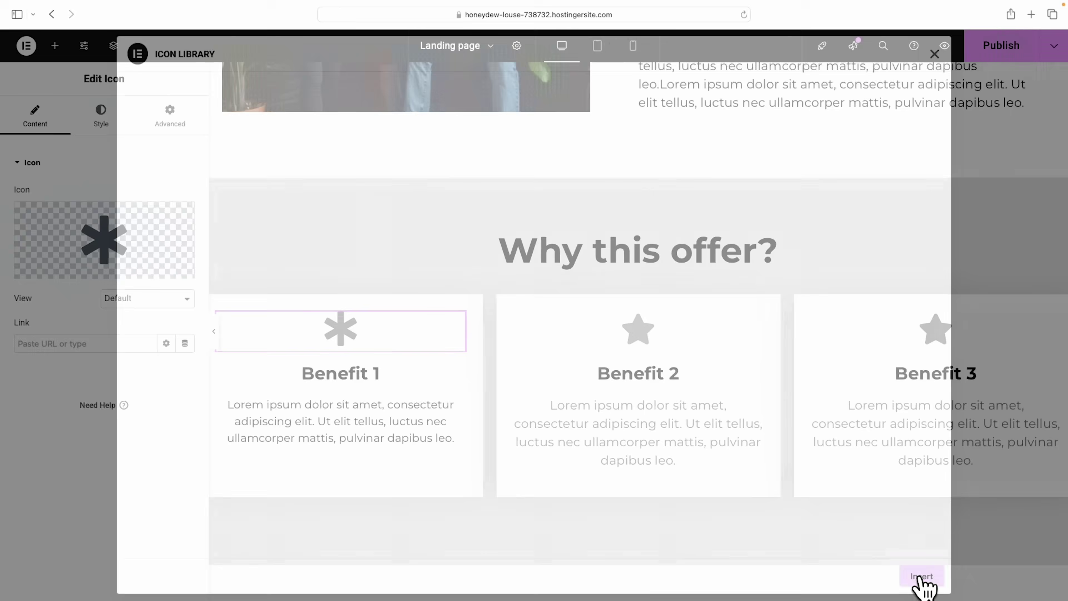
Set the "Benefit 1" icon's primary color to black and its size to 68 px
{"action": "left_click", "coordinate": [101, 118]}
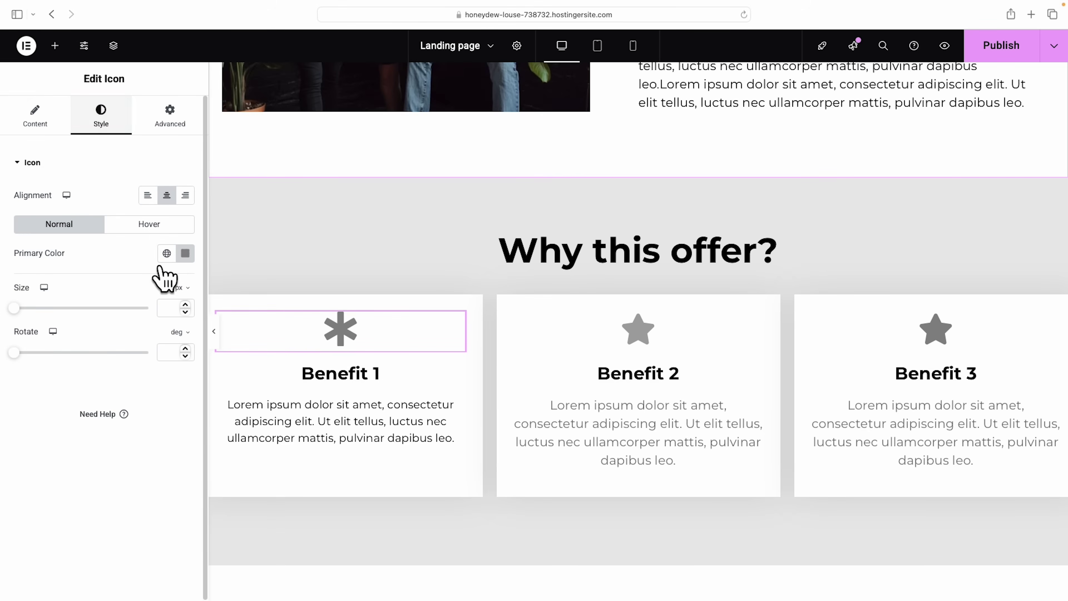
{"action": "left_click", "coordinate": [185, 252]}
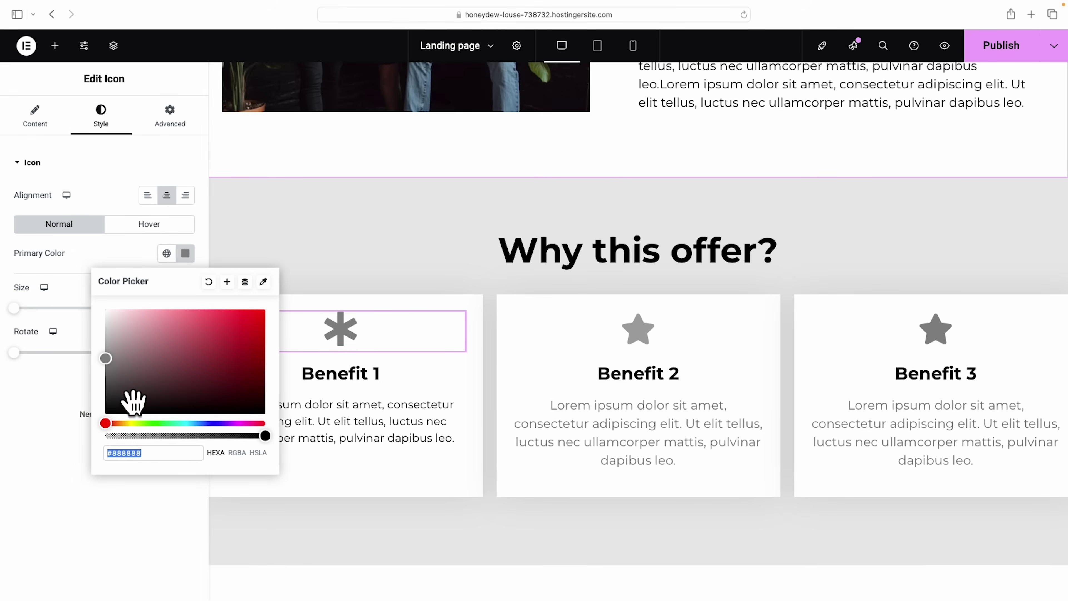
{"action": "left_click_drag", "start_coordinate": [136, 401], "coordinate": [80, 438]}
{"action": "left_click", "coordinate": [64, 292]}
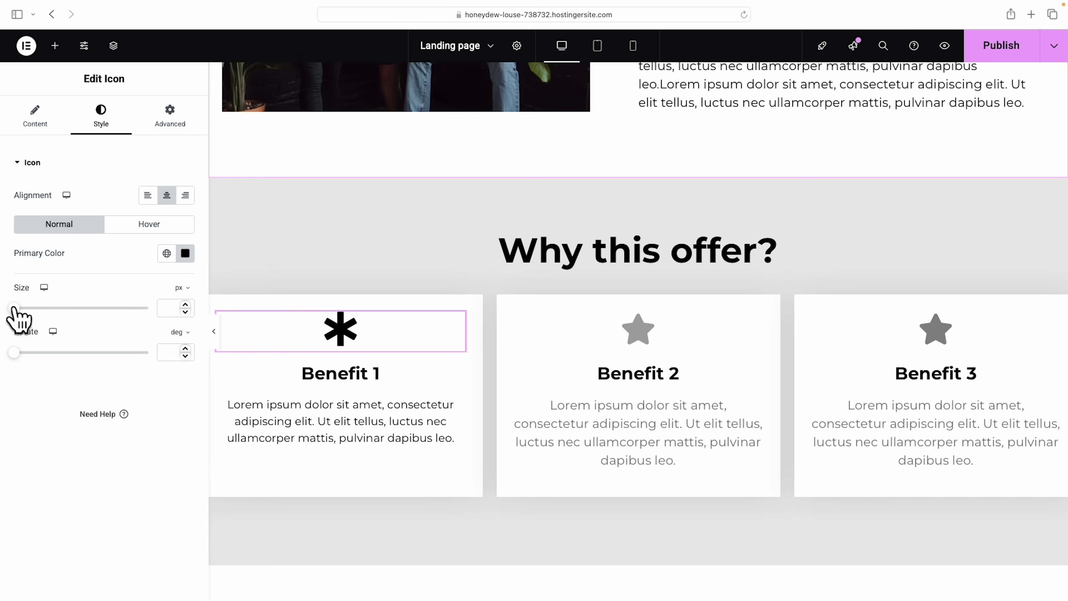
{"action": "left_click_drag", "start_coordinate": [14, 308], "coordinate": [42, 309]}
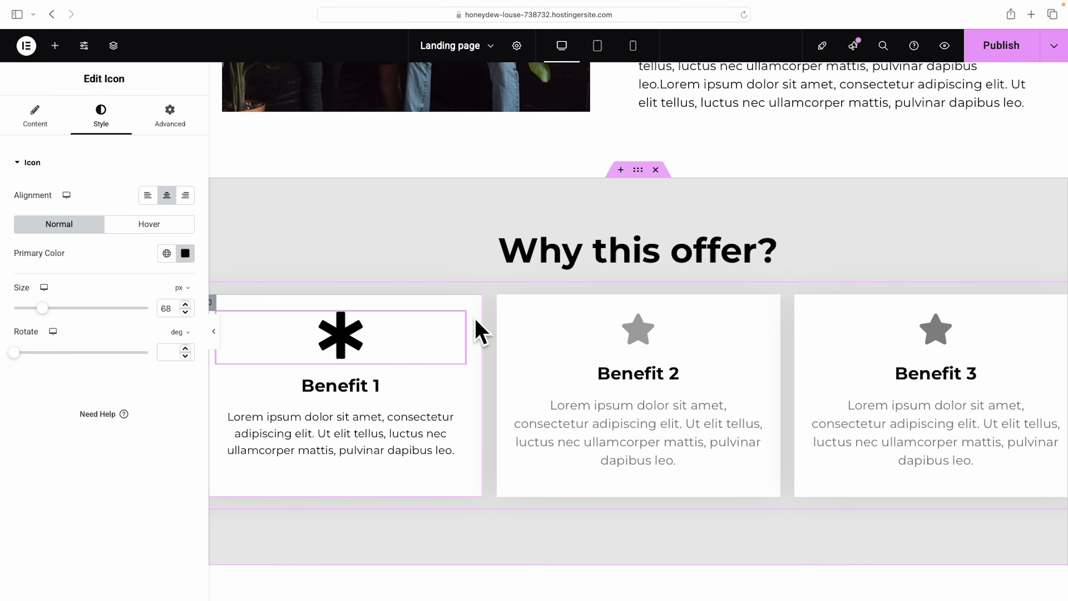
Set the Benefit 1 card's background color to #CFDDDB and save it as a global color
{"action": "left_click", "coordinate": [212, 301]}
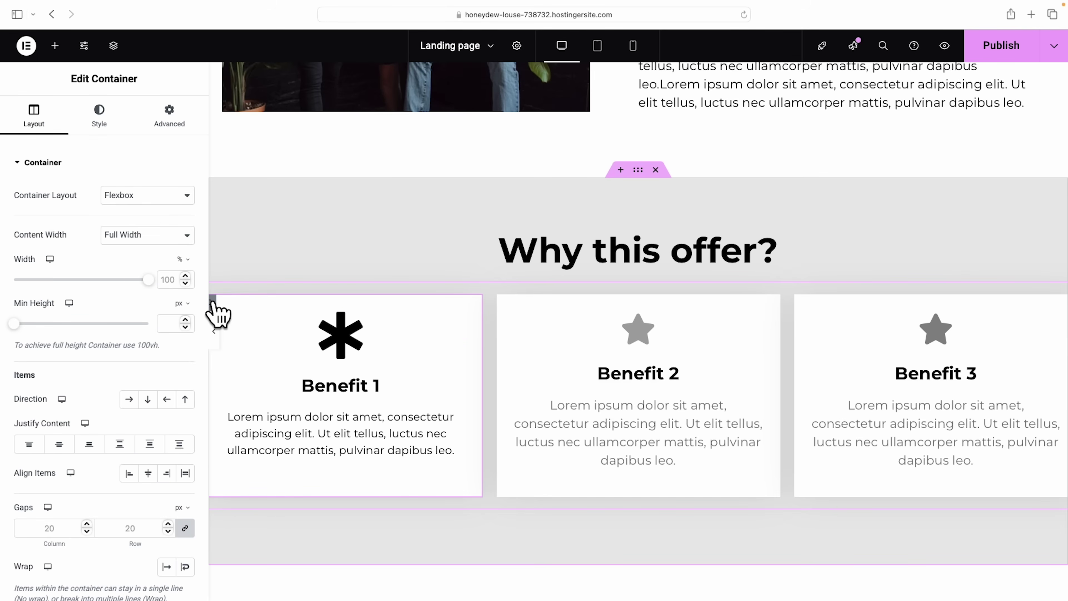
{"action": "left_click", "coordinate": [103, 137]}
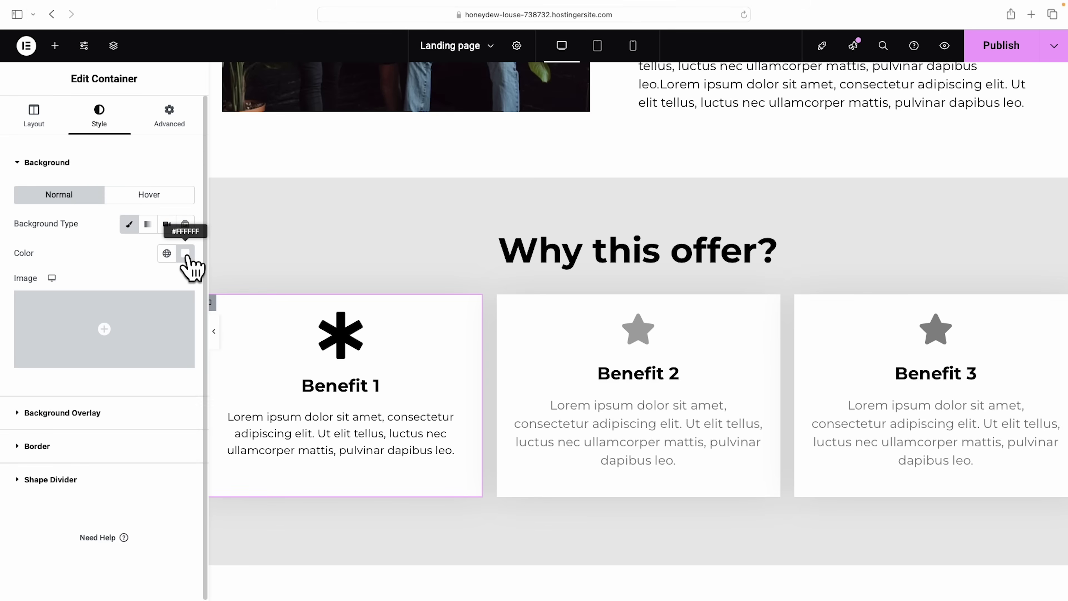
{"action": "left_click", "coordinate": [186, 258]}
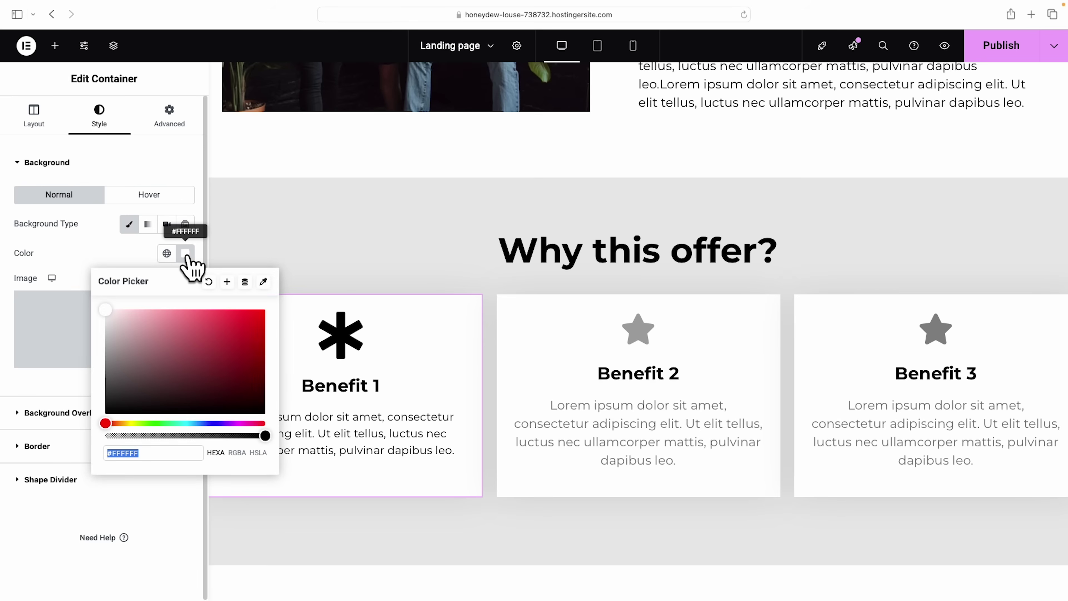
{"action": "type", "text": "#CFDDDB"}
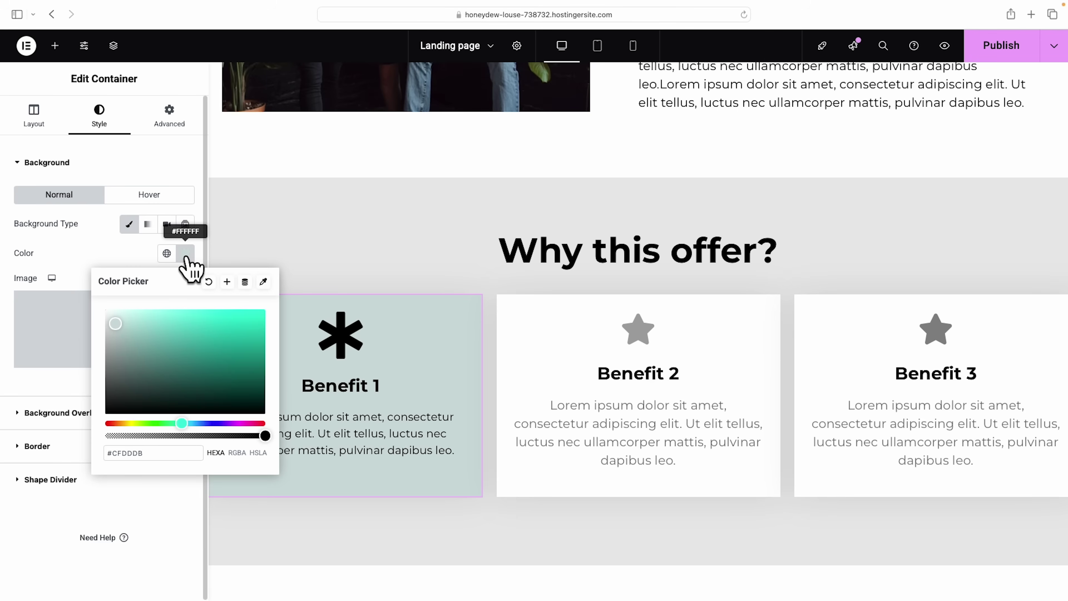
{"action": "left_click", "coordinate": [226, 282]}
{"action": "left_click", "coordinate": [635, 357]}
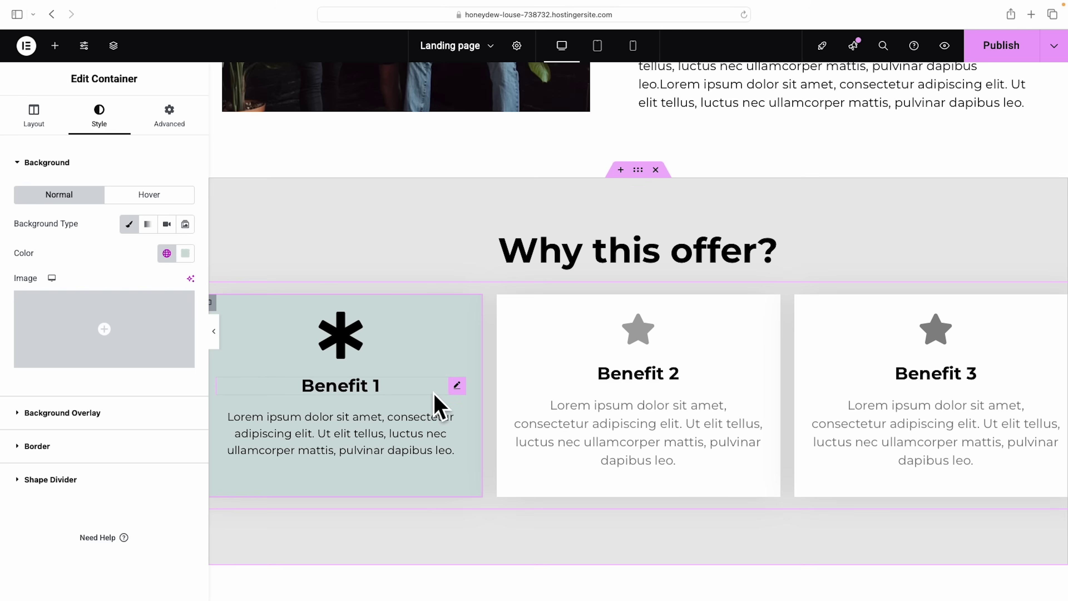
Copy the Benefit 1 card's container style onto the Benefit 2 and Benefit 3 cards
{"action": "right_click", "coordinate": [213, 305]}
{"action": "left_click", "coordinate": [242, 317]}
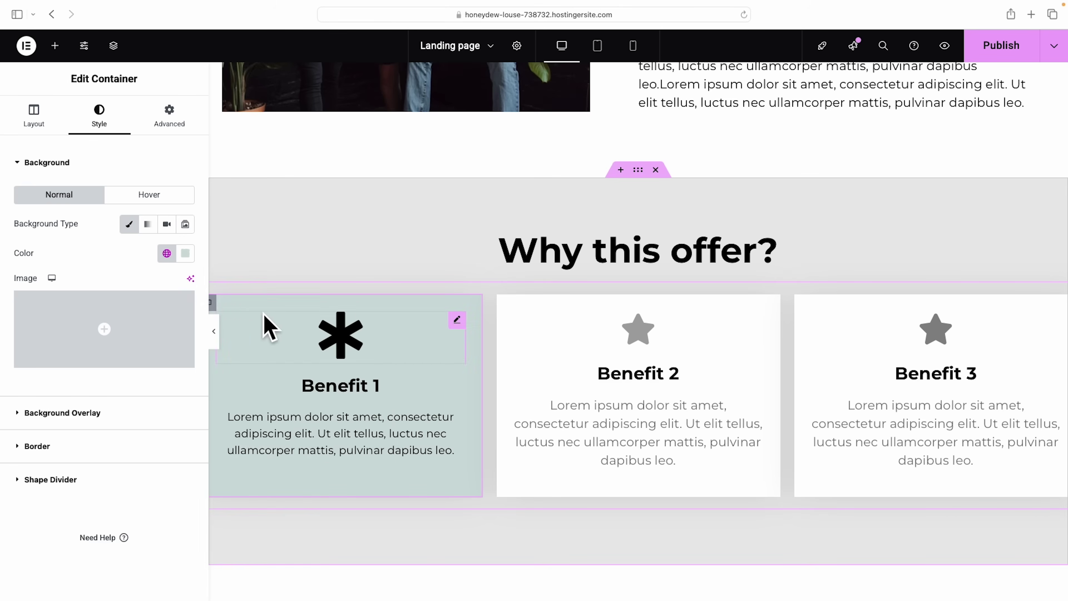
{"action": "right_click", "coordinate": [506, 304]}
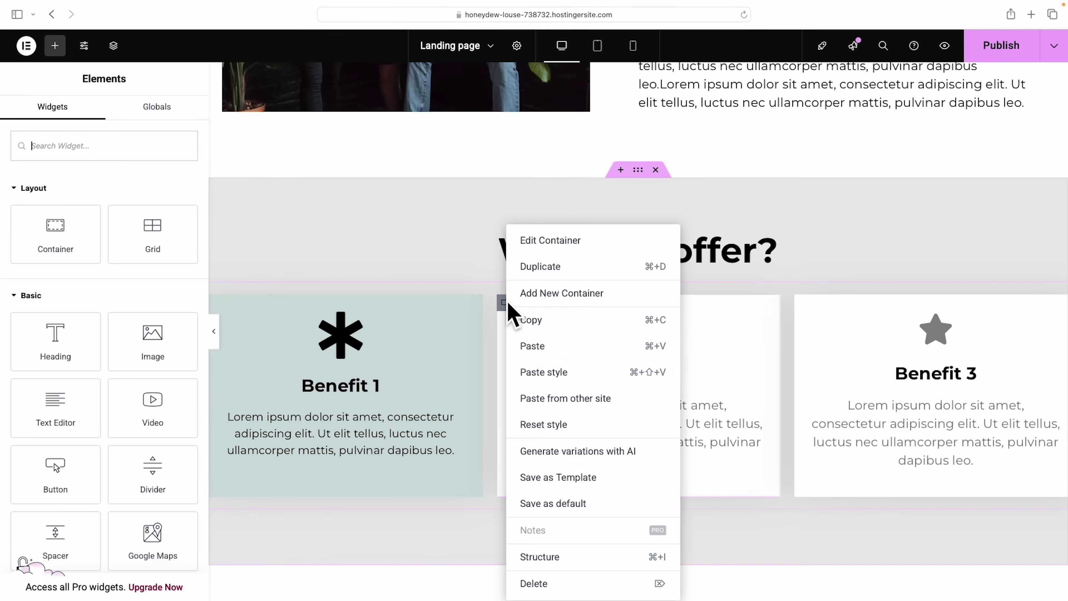
{"action": "left_click", "coordinate": [541, 372]}
{"action": "right_click", "coordinate": [800, 303]}
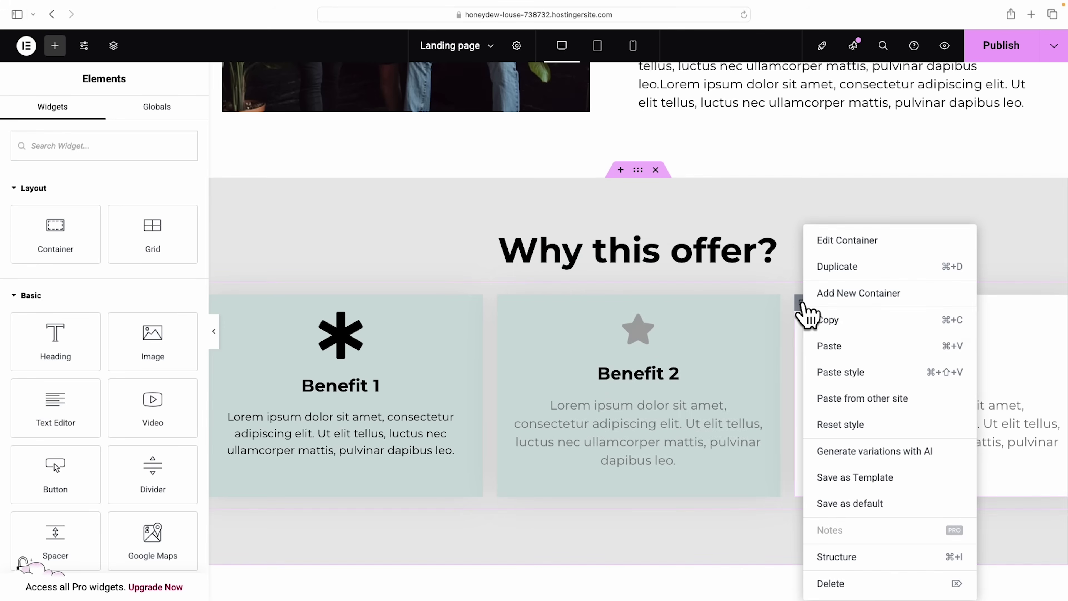
{"action": "left_click", "coordinate": [839, 374]}
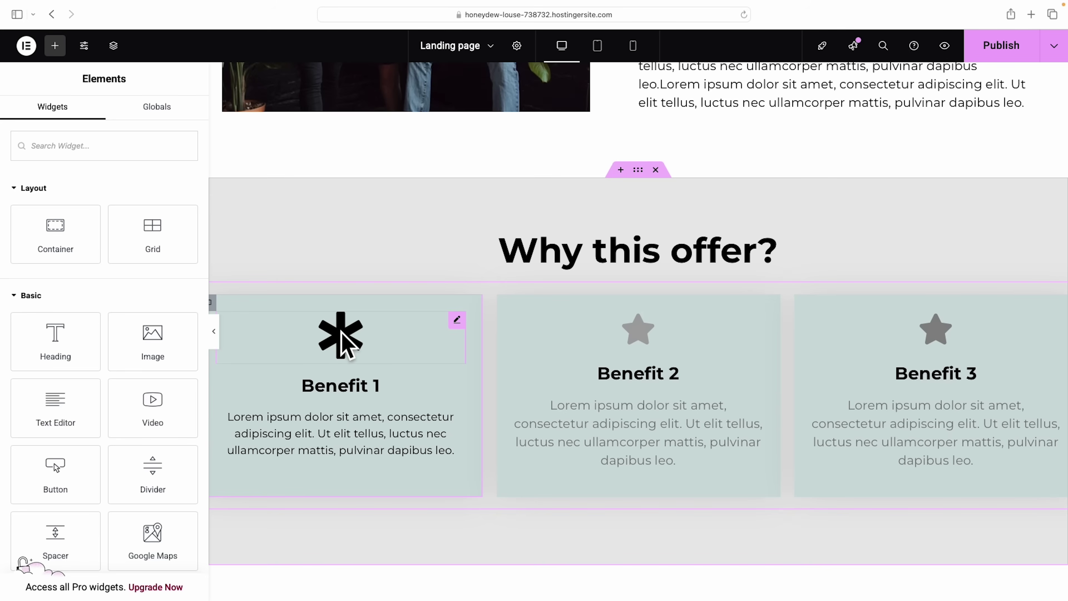
Copy the Benefit 1 icon's style onto the star icons of the Benefit 2 and Benefit 3 cards
{"action": "right_click", "coordinate": [341, 332]}
{"action": "left_click", "coordinate": [357, 344]}
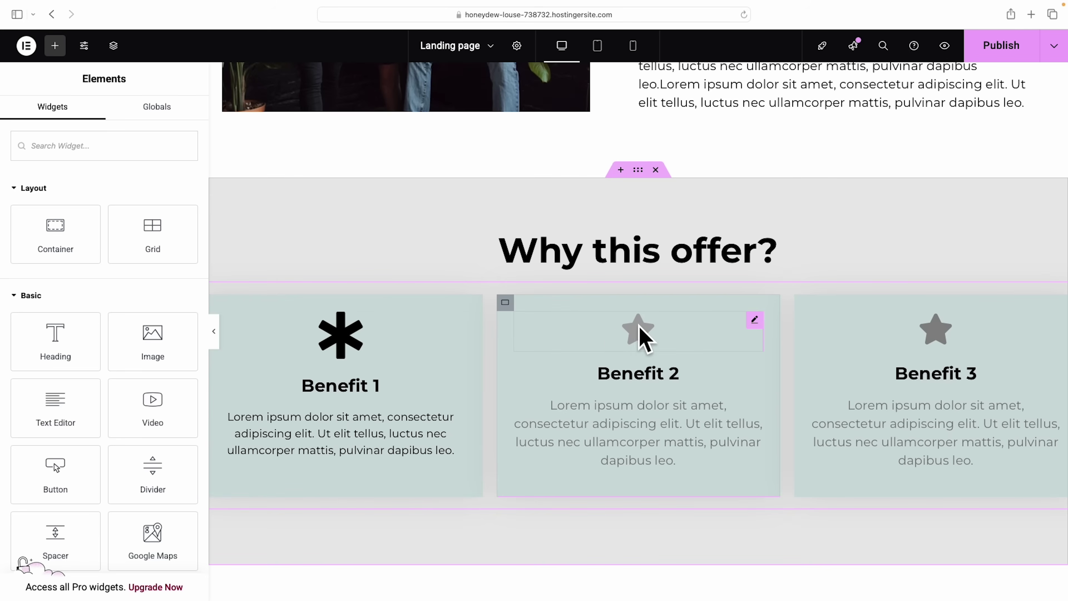
{"action": "right_click", "coordinate": [638, 332]}
{"action": "left_click", "coordinate": [683, 399]}
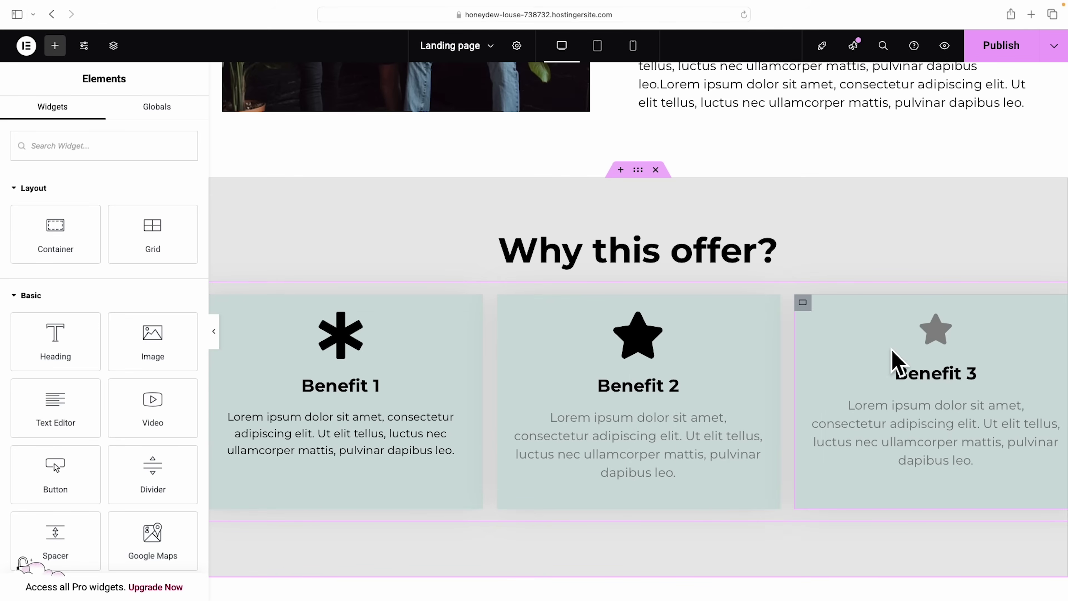
{"action": "right_click", "coordinate": [935, 334]}
{"action": "left_click", "coordinate": [953, 400]}
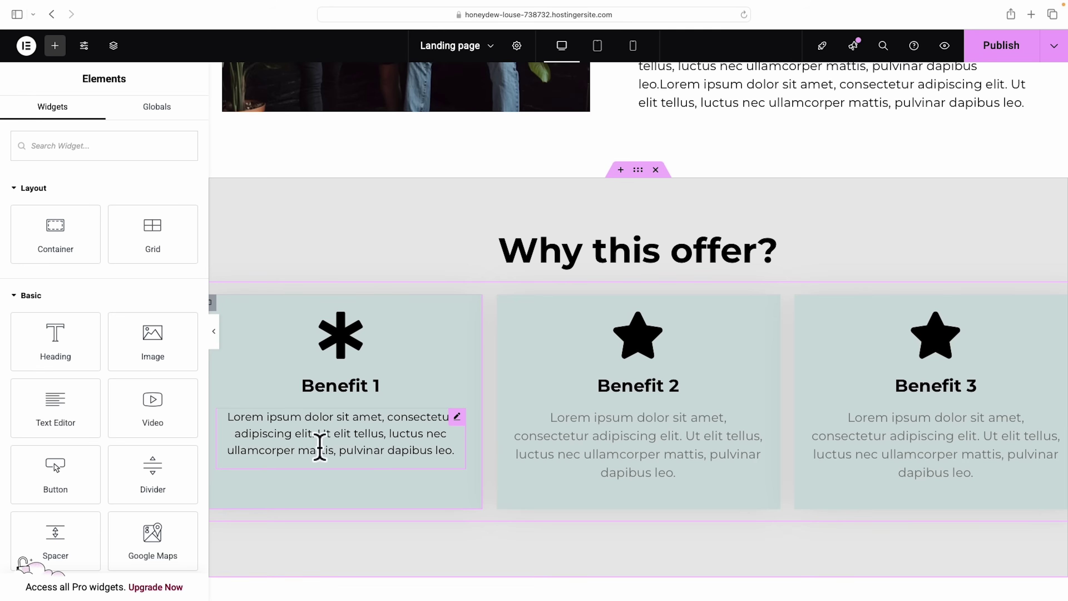
Copy the Benefit 1 description's text style onto the descriptions of the Benefit 2 and Benefit 3 cards
{"action": "right_click", "coordinate": [349, 443]}
{"action": "left_click", "coordinate": [369, 346]}
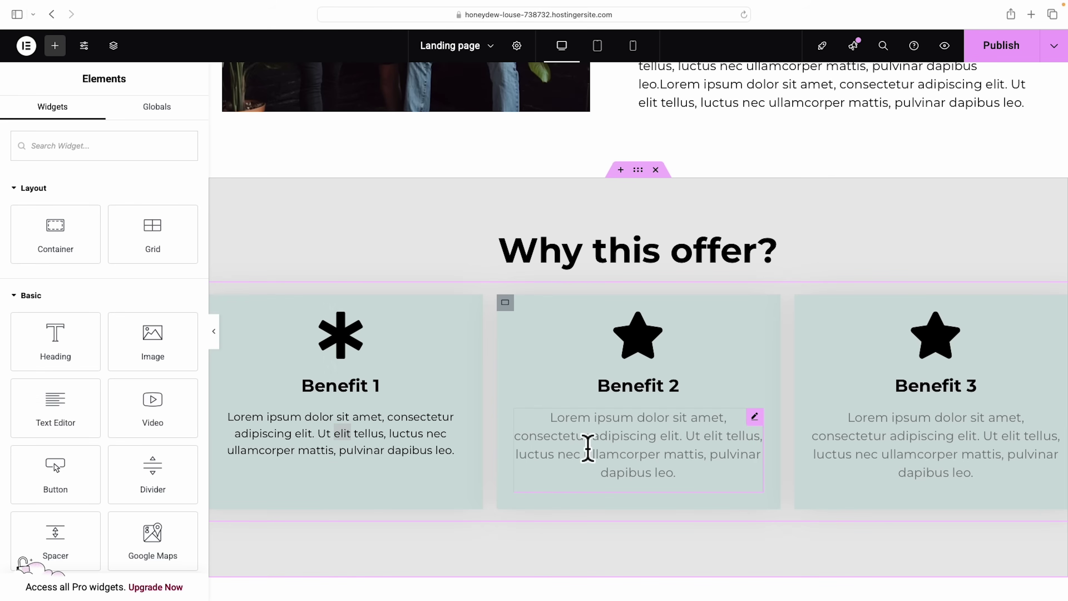
{"action": "right_click", "coordinate": [595, 460]}
{"action": "left_click", "coordinate": [636, 397]}
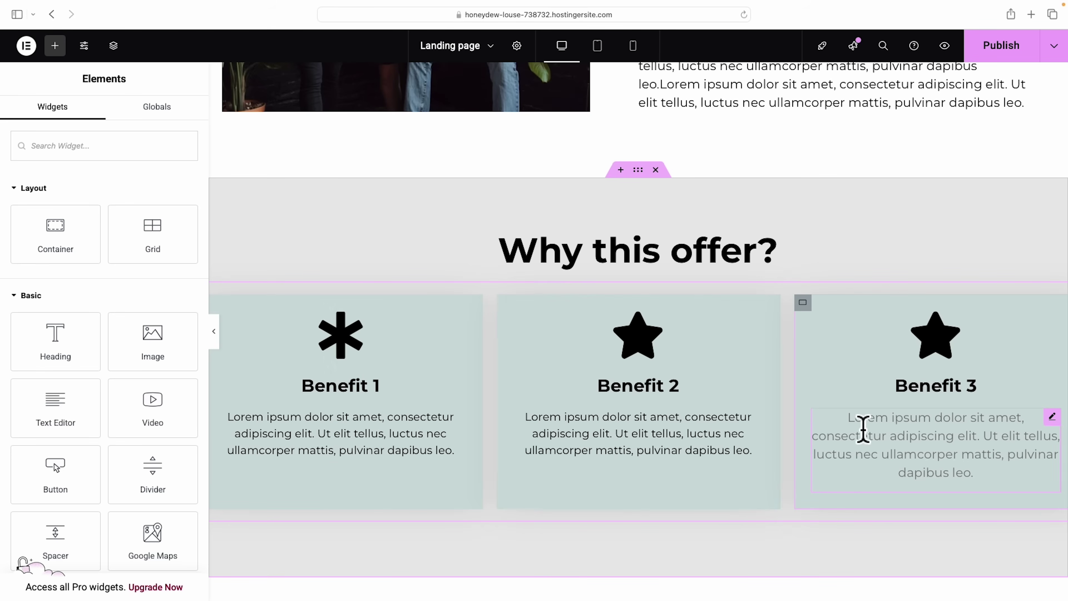
{"action": "right_click", "coordinate": [885, 441]}
{"action": "left_click", "coordinate": [912, 402]}
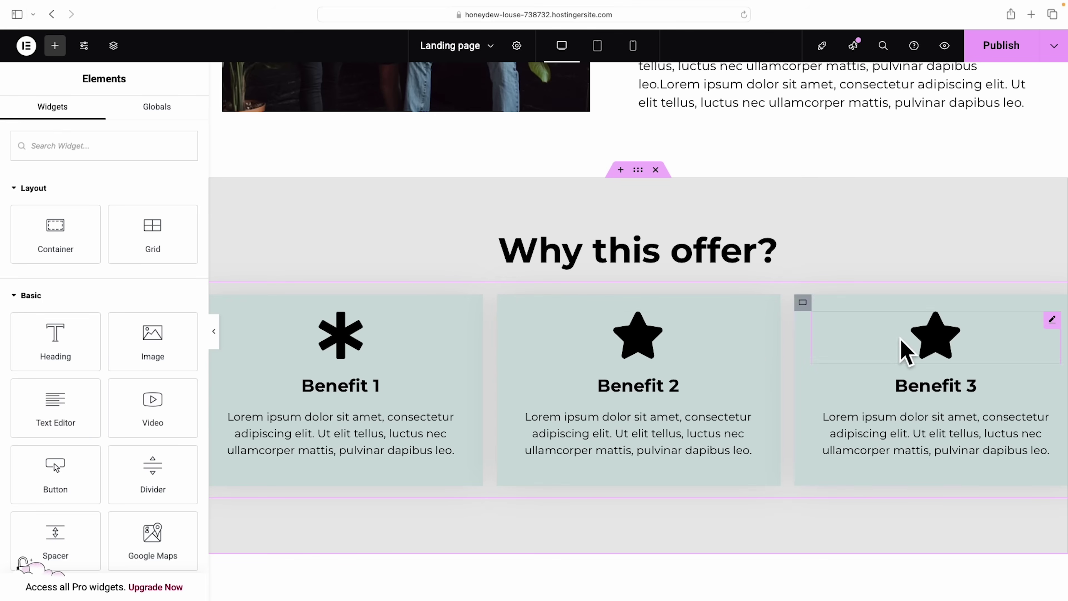
Replace the Benefit 2 card's star with the Stream icon from the icon library
{"action": "left_click", "coordinate": [631, 331]}
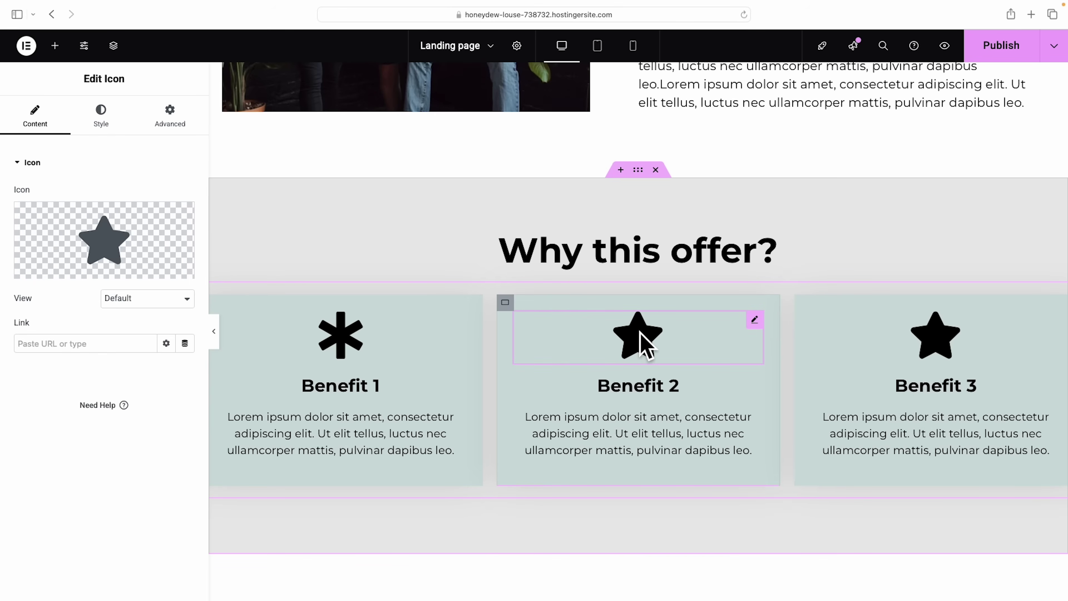
{"action": "left_click", "coordinate": [62, 270]}
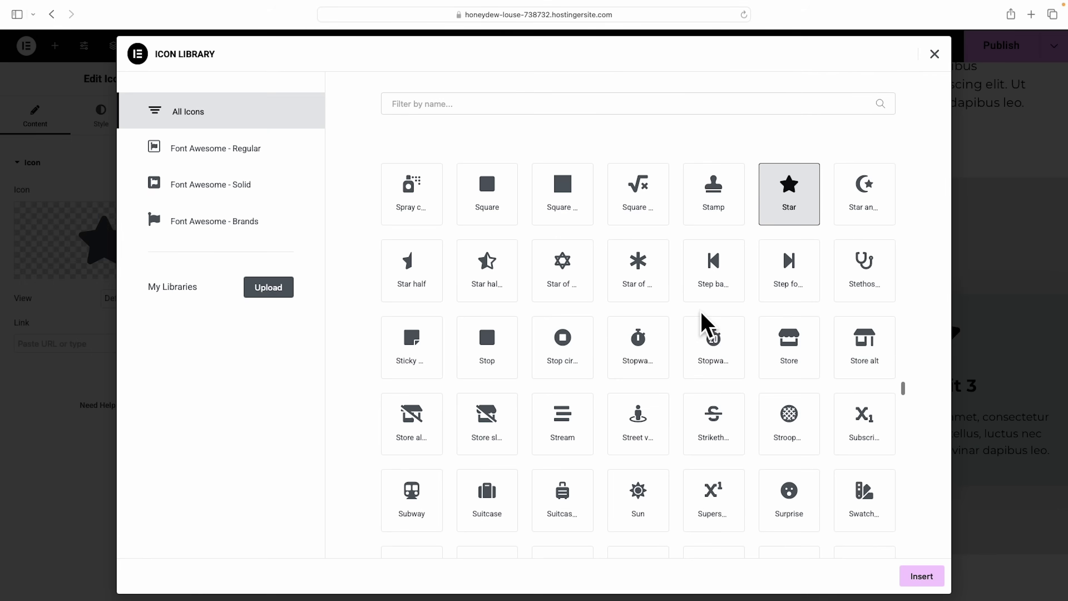
{"action": "scroll", "coordinate": [708, 326], "scroll_direction": "down", "scroll_amount": 1}
{"action": "left_click", "coordinate": [565, 408]}
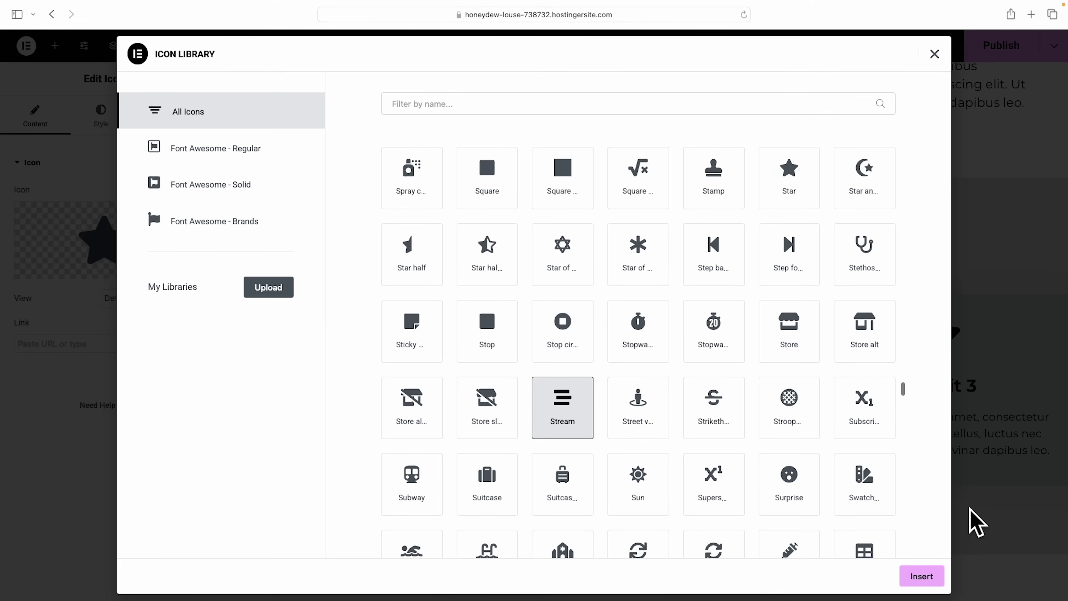
{"action": "left_click", "coordinate": [920, 576]}
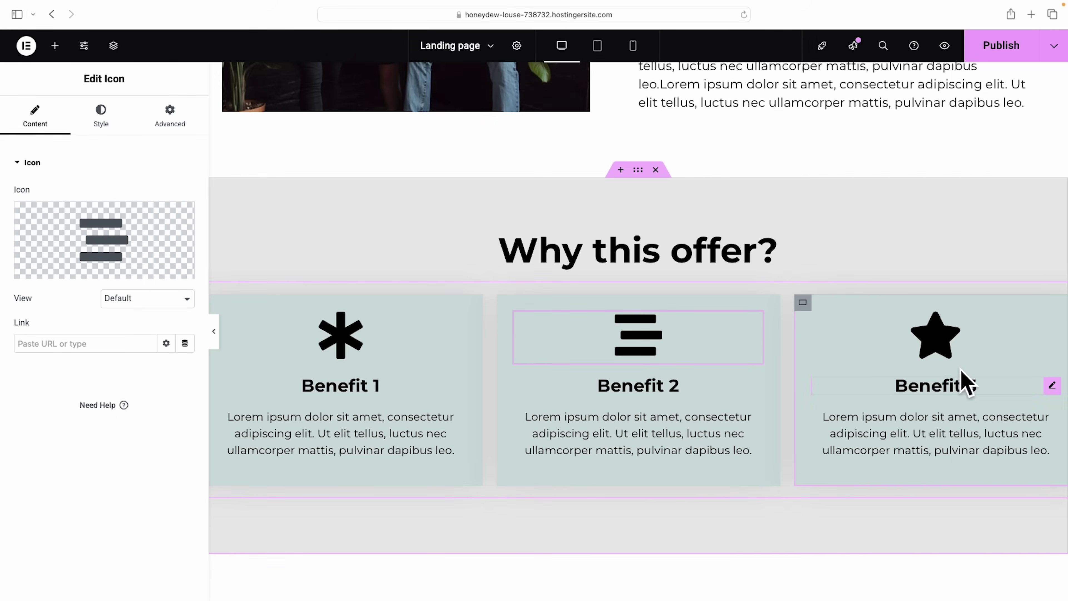
Replace the Benefit 3 card's star with the filled Toggle icon from the icon library
{"action": "left_click", "coordinate": [942, 349]}
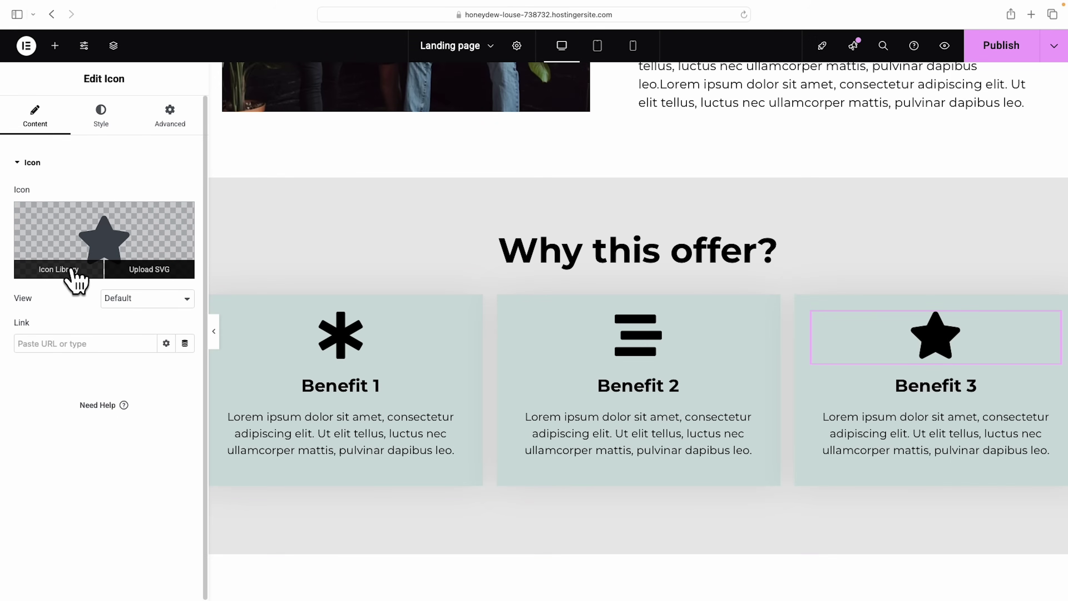
{"action": "left_click", "coordinate": [73, 269]}
{"action": "scroll", "coordinate": [626, 219], "scroll_direction": "down", "scroll_amount": 10}
{"action": "left_click", "coordinate": [625, 210]}
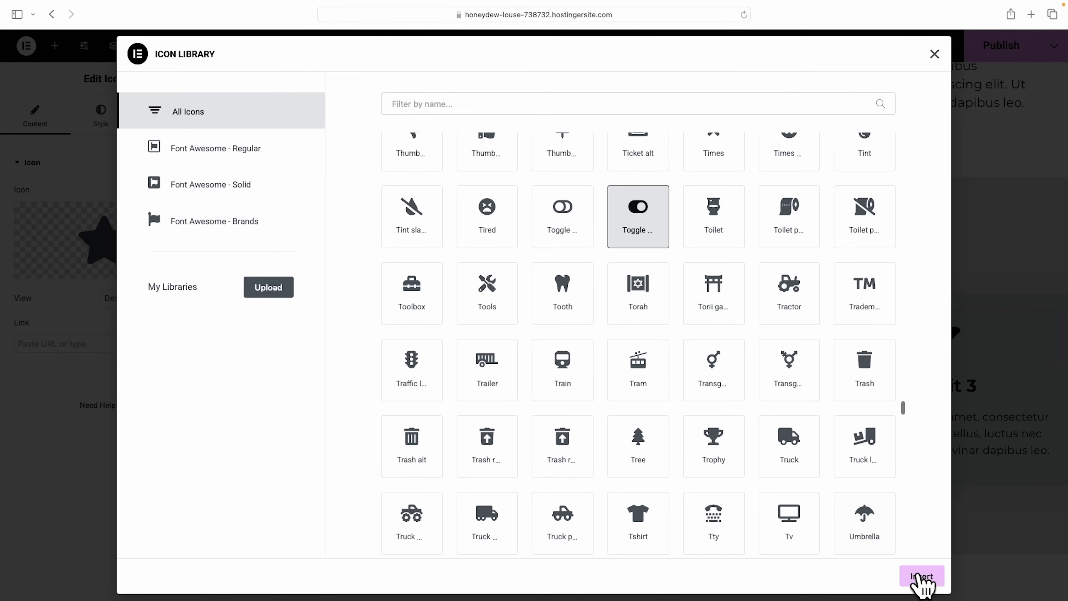
{"action": "left_click", "coordinate": [921, 576]}
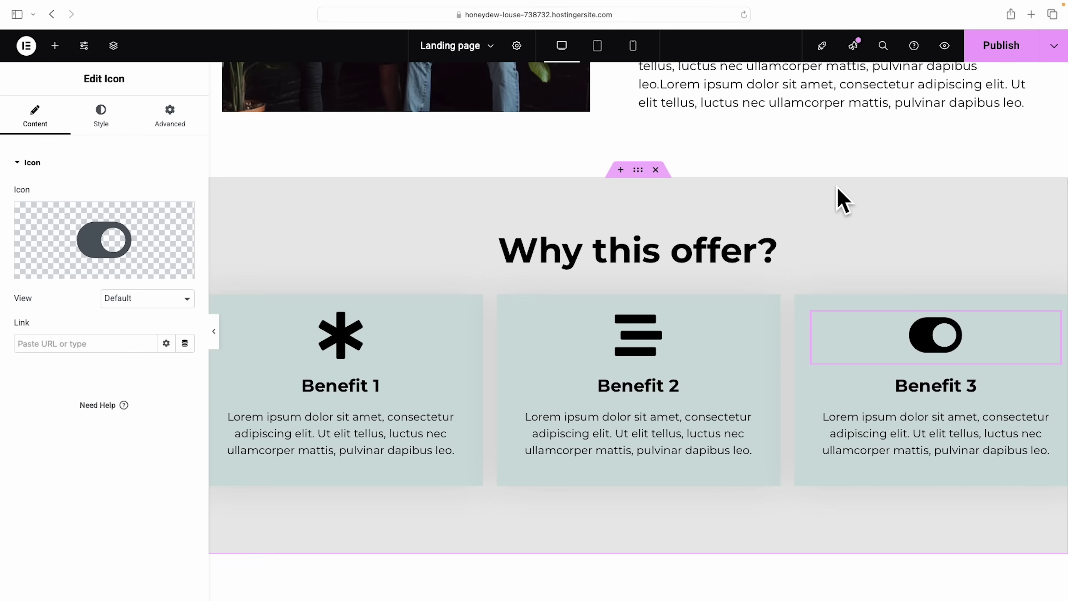
Set the background color of the whole "Why this offer?" section to #000000
{"action": "scroll", "coordinate": [824, 227], "scroll_direction": "up", "scroll_amount": 10}
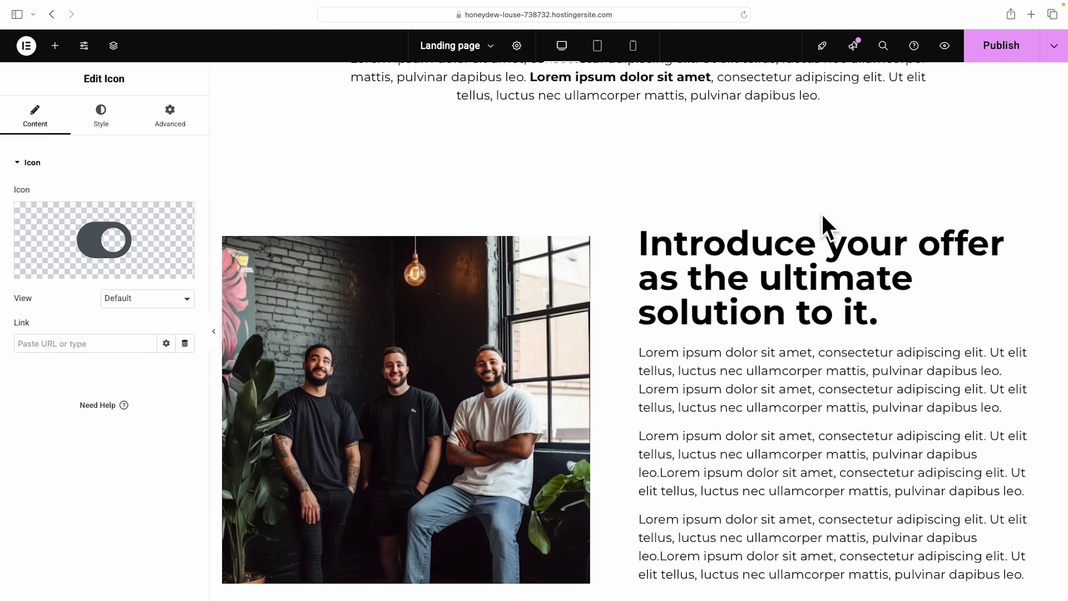
{"action": "scroll", "coordinate": [824, 227], "scroll_direction": "up", "scroll_amount": 5}
{"action": "scroll", "coordinate": [824, 227], "scroll_direction": "down", "scroll_amount": 10}
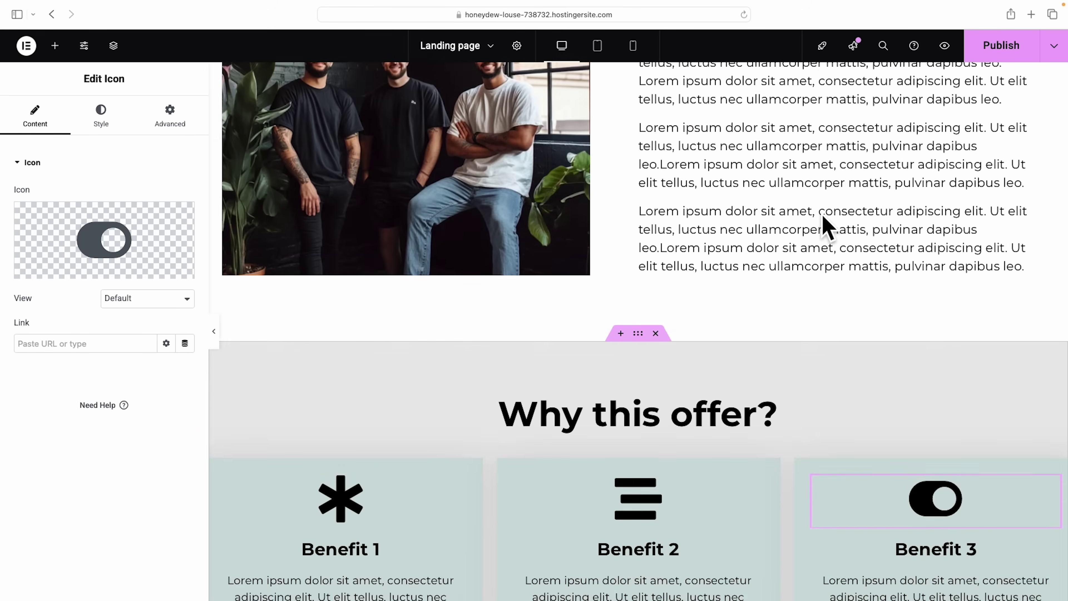
{"action": "scroll", "coordinate": [822, 227], "scroll_direction": "down", "scroll_amount": 4}
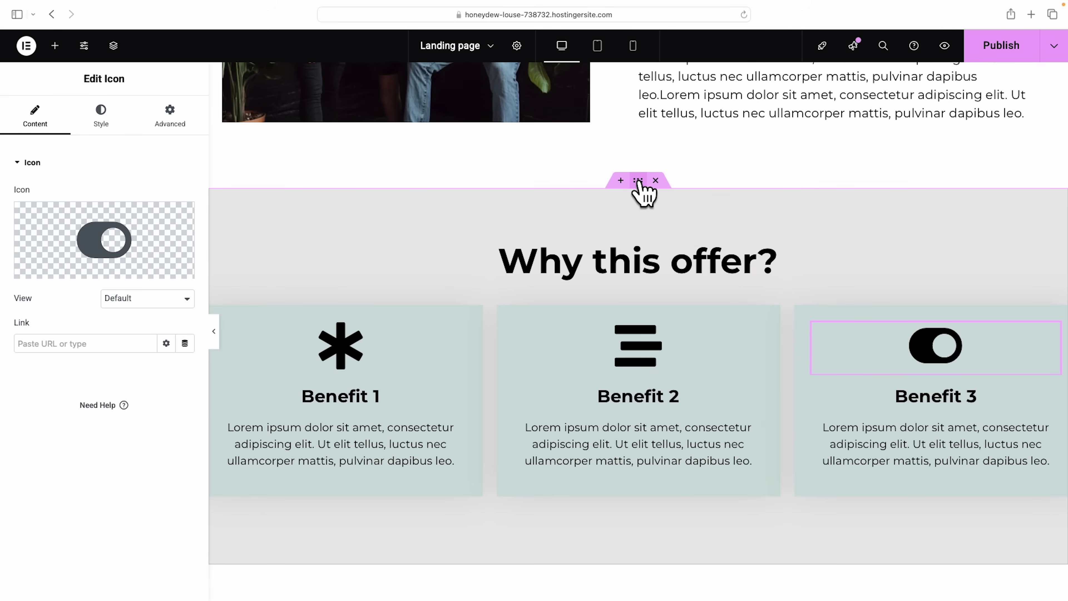
{"action": "left_click", "coordinate": [637, 182]}
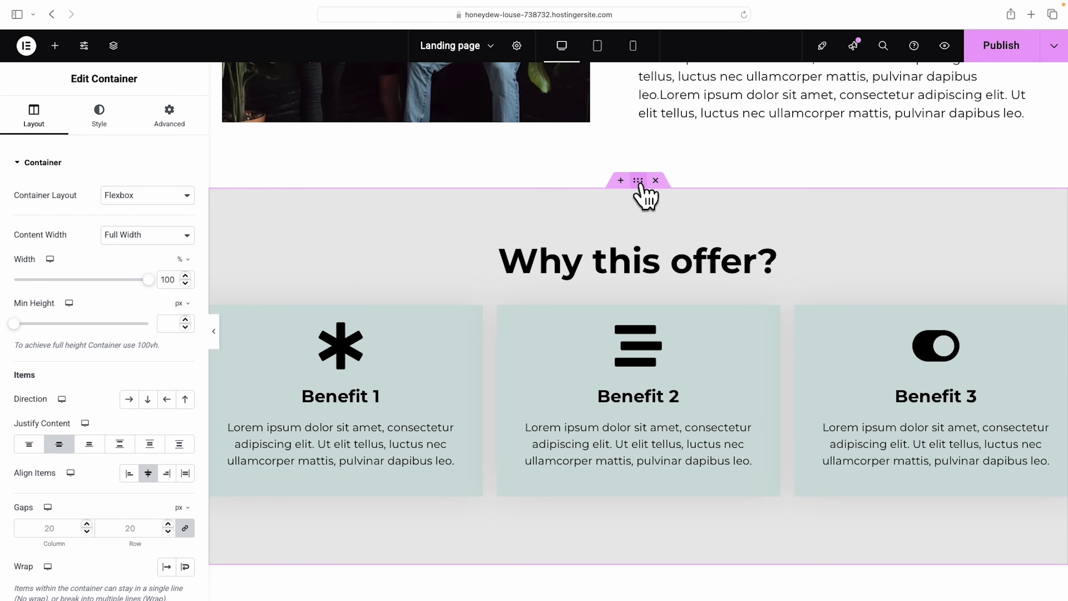
{"action": "left_click", "coordinate": [96, 121]}
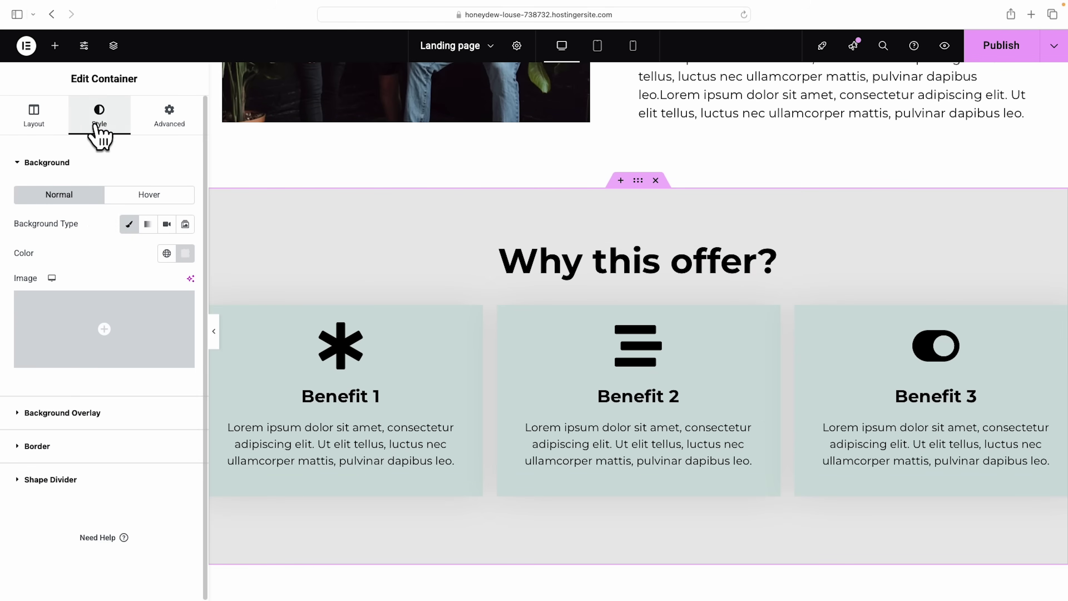
{"action": "left_click", "coordinate": [185, 253]}
{"action": "left_click_drag", "start_coordinate": [148, 382], "coordinate": [80, 454]}
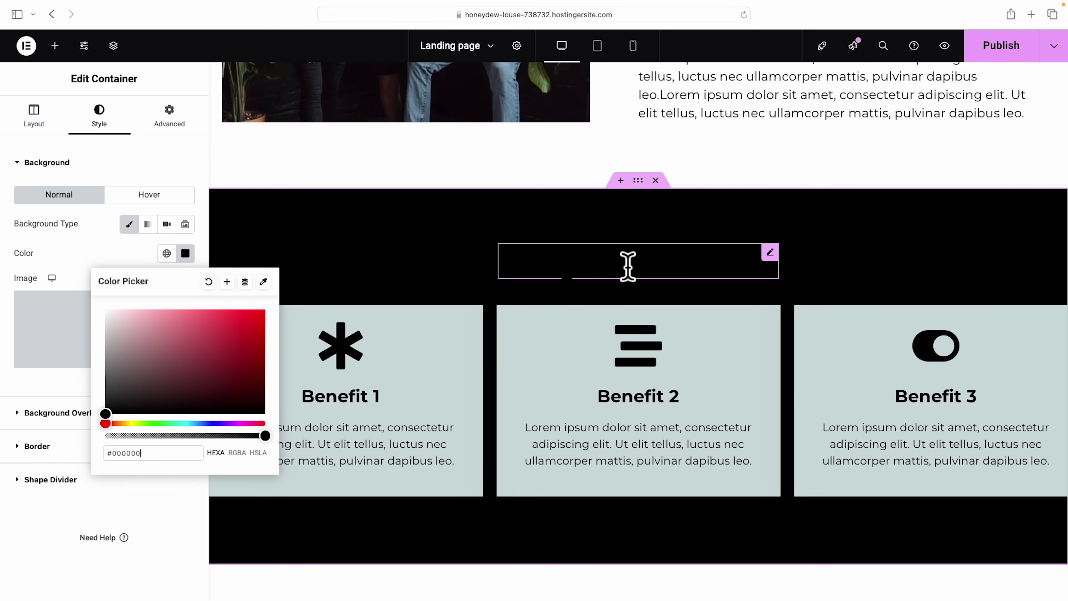
Set the "Why this offer?" heading's text color to #FFFFFF
{"action": "left_click", "coordinate": [770, 255]}
{"action": "left_click", "coordinate": [98, 119]}
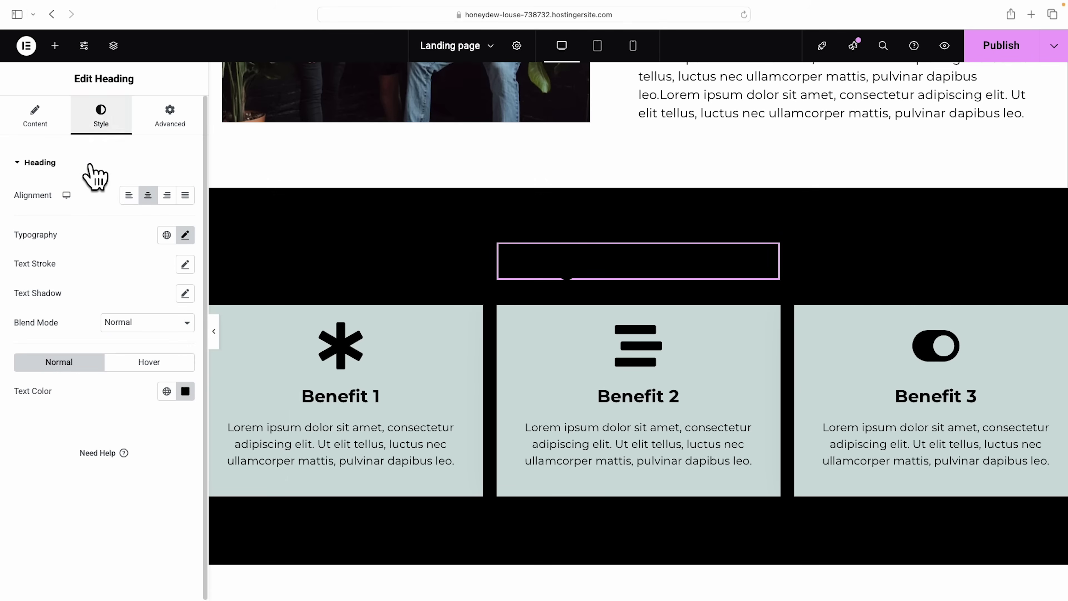
{"action": "left_click", "coordinate": [185, 391]}
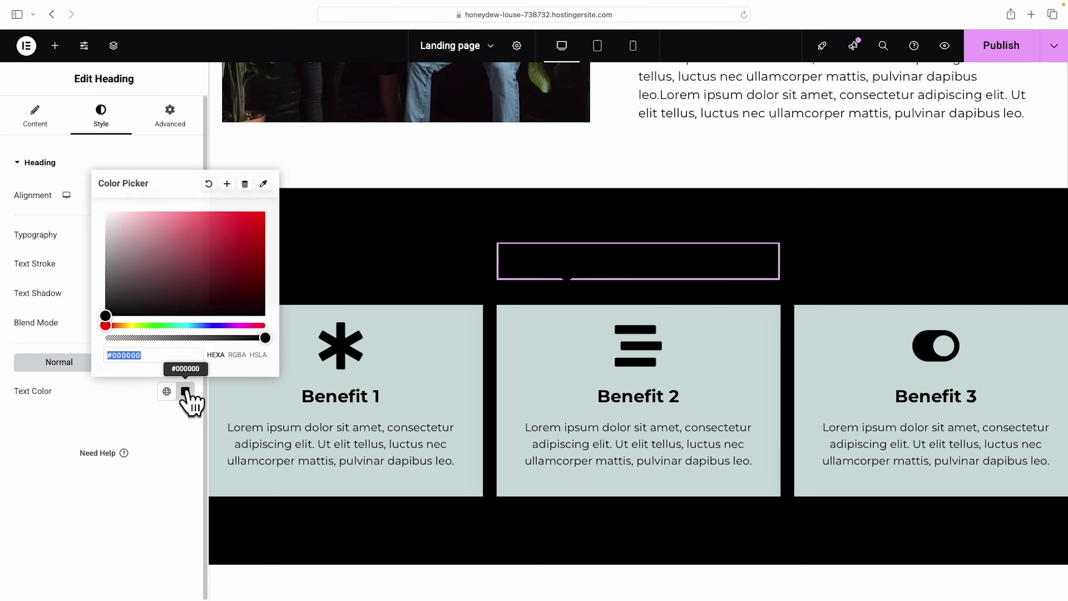
{"action": "left_click_drag", "start_coordinate": [148, 258], "coordinate": [23, 197]}
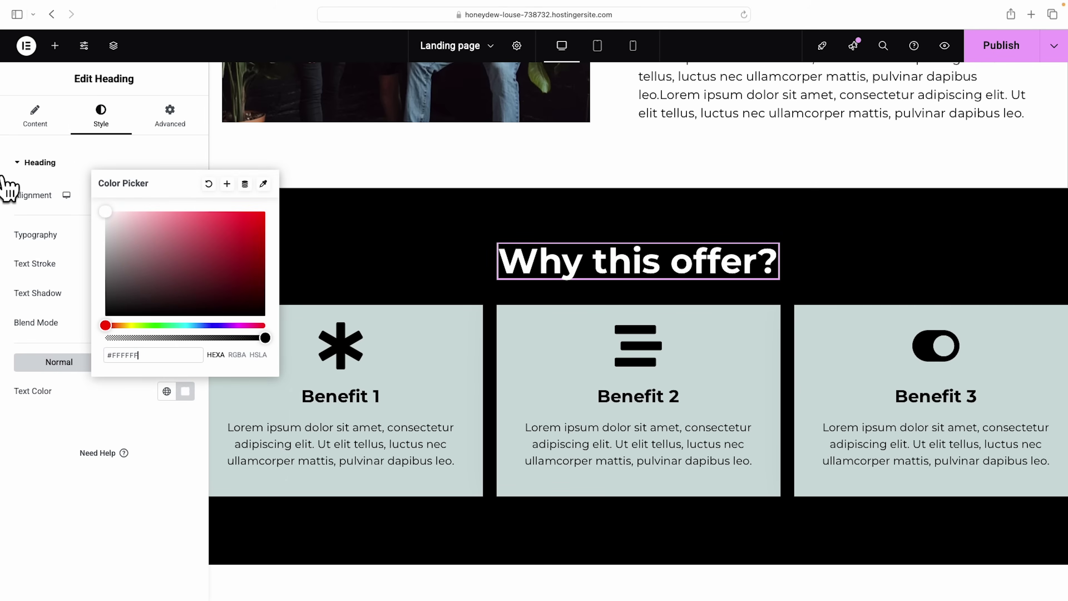
{"action": "scroll", "coordinate": [479, 291], "scroll_direction": "down", "scroll_amount": 10}
{"action": "scroll", "coordinate": [480, 280], "scroll_direction": "down", "scroll_amount": 2}
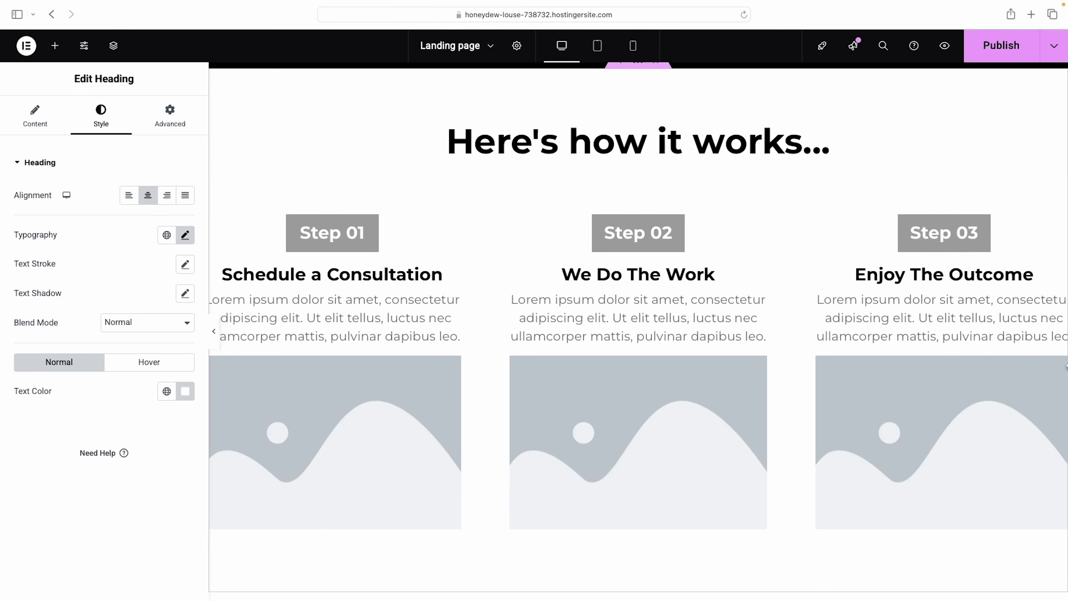
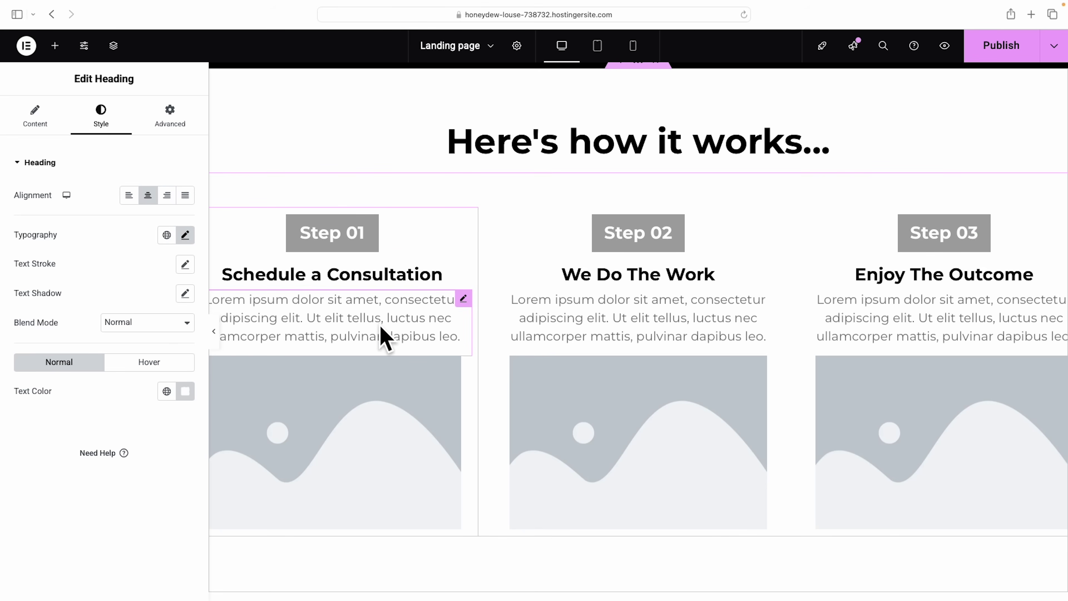
{"action": "scroll", "coordinate": [431, 417], "scroll_direction": "up", "scroll_amount": 20}
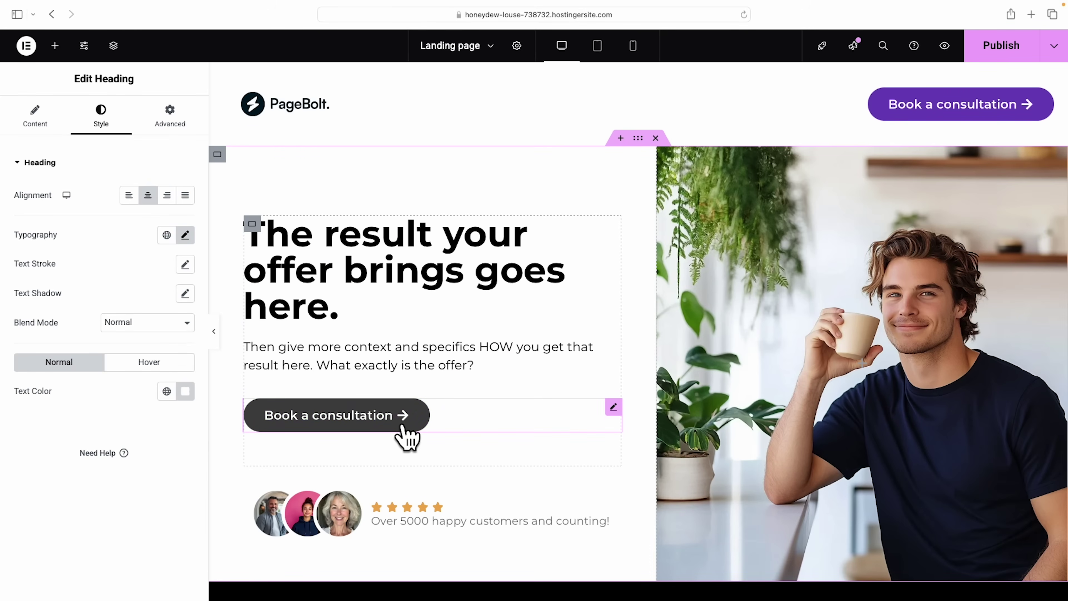
{"action": "scroll", "coordinate": [513, 424], "scroll_direction": "down", "scroll_amount": 20}
{"action": "scroll", "coordinate": [564, 397], "scroll_direction": "down", "scroll_amount": 15}
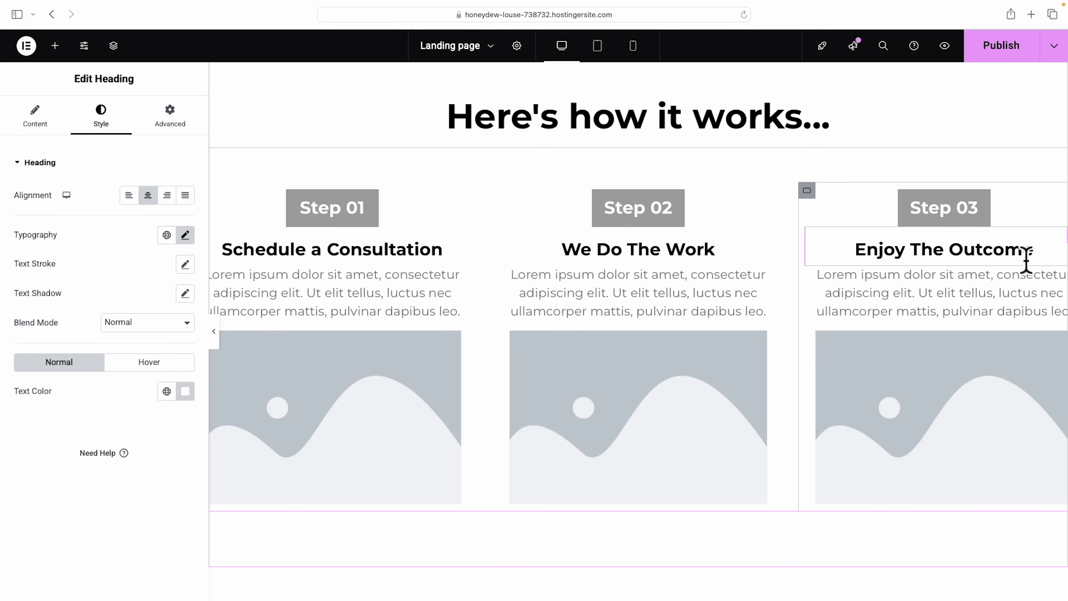
Set the paragraph under "Schedule a Consultation" to text color #000000 and font size 16 px
{"action": "left_click", "coordinate": [415, 258]}
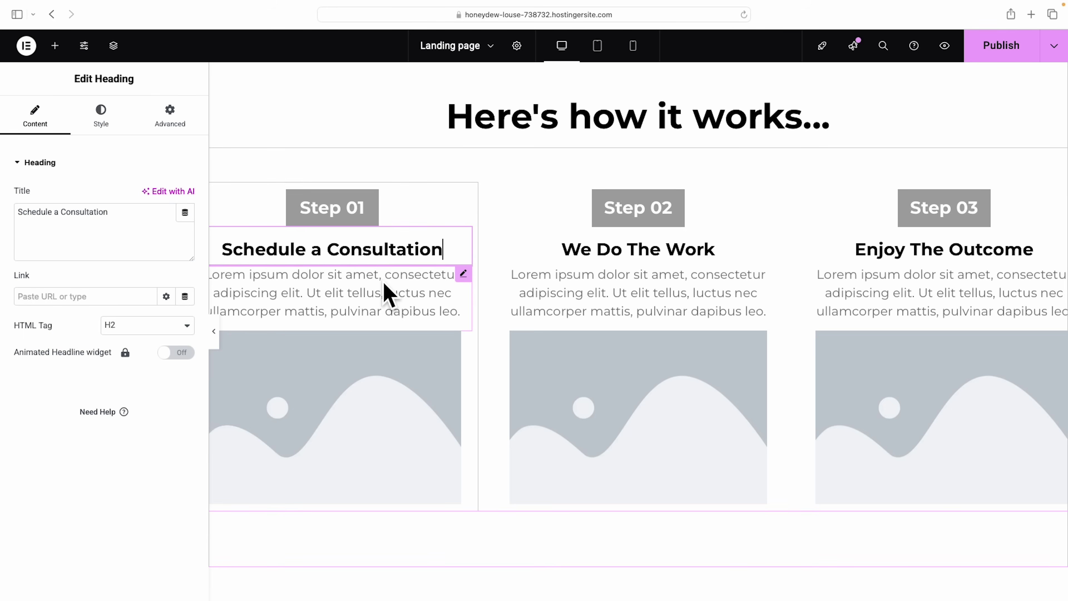
{"action": "left_click", "coordinate": [386, 294]}
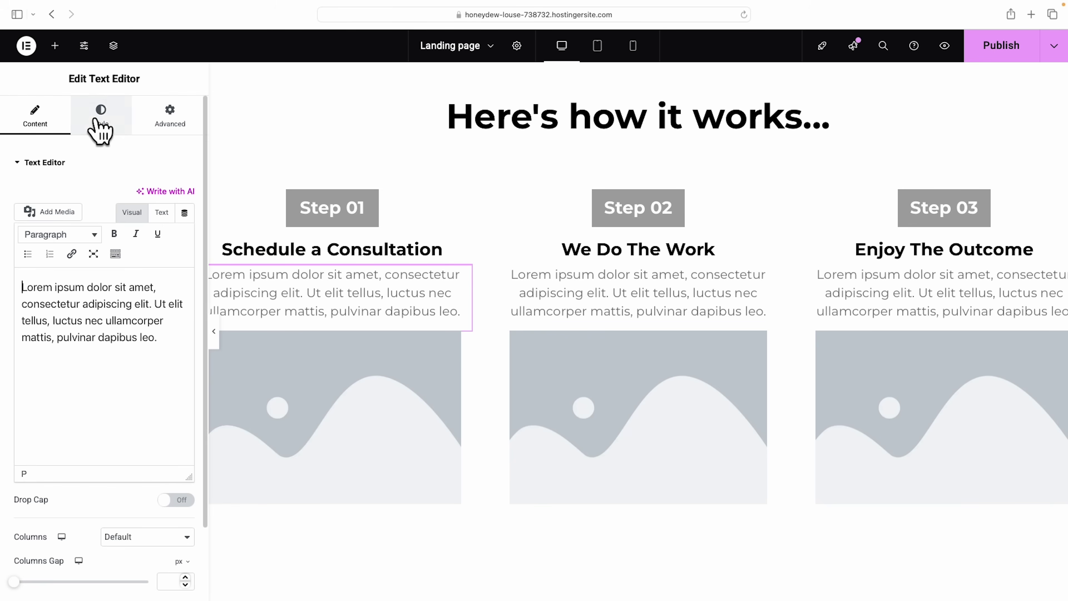
{"action": "left_click", "coordinate": [105, 121]}
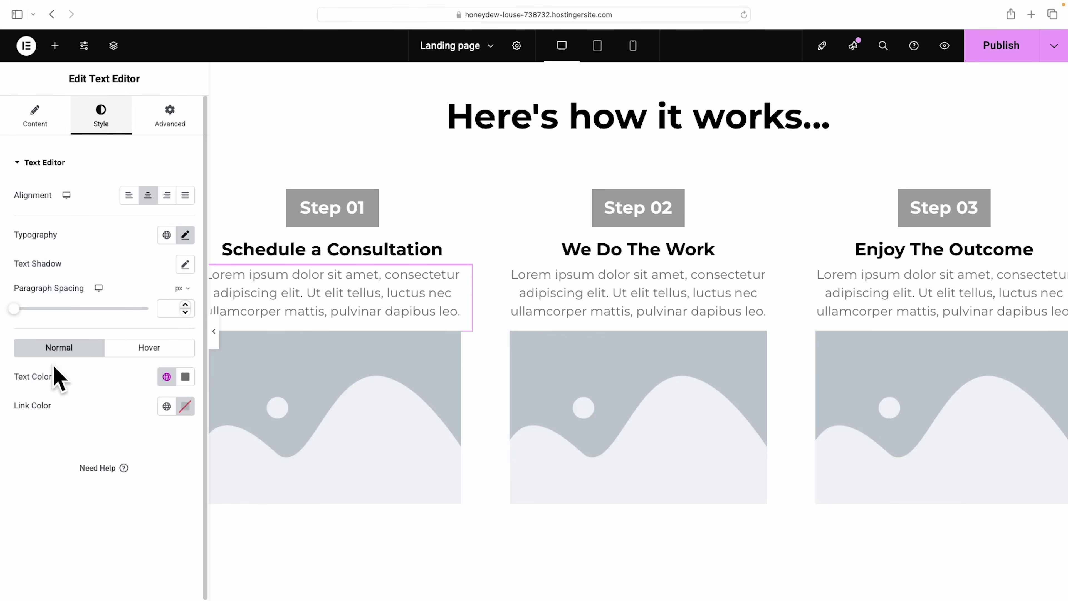
{"action": "left_click", "coordinate": [188, 377]}
{"action": "left_click_drag", "start_coordinate": [131, 496], "coordinate": [88, 563]}
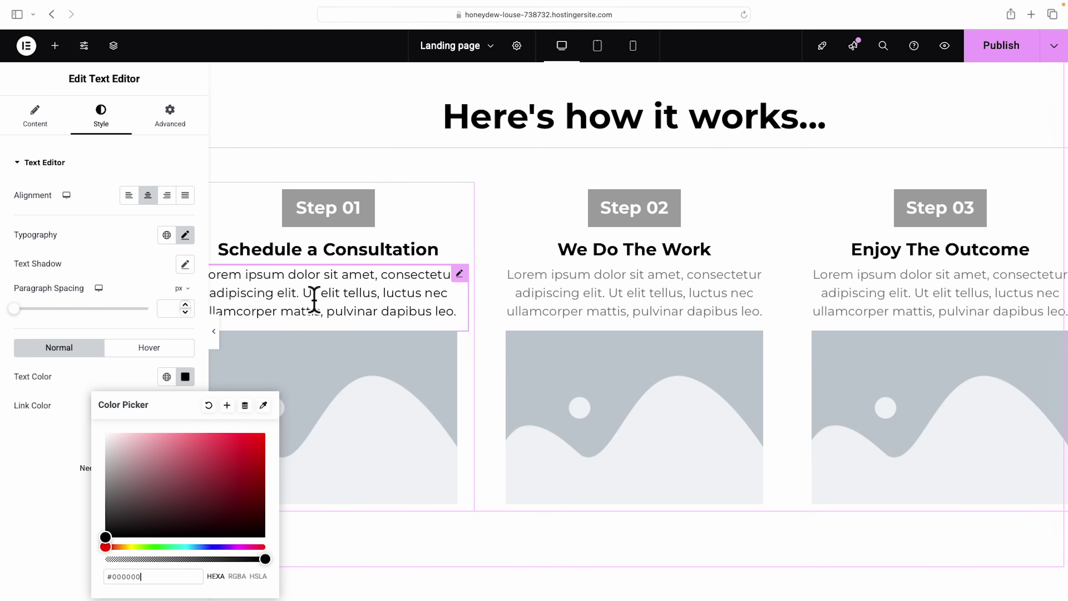
{"action": "left_click", "coordinate": [185, 235]}
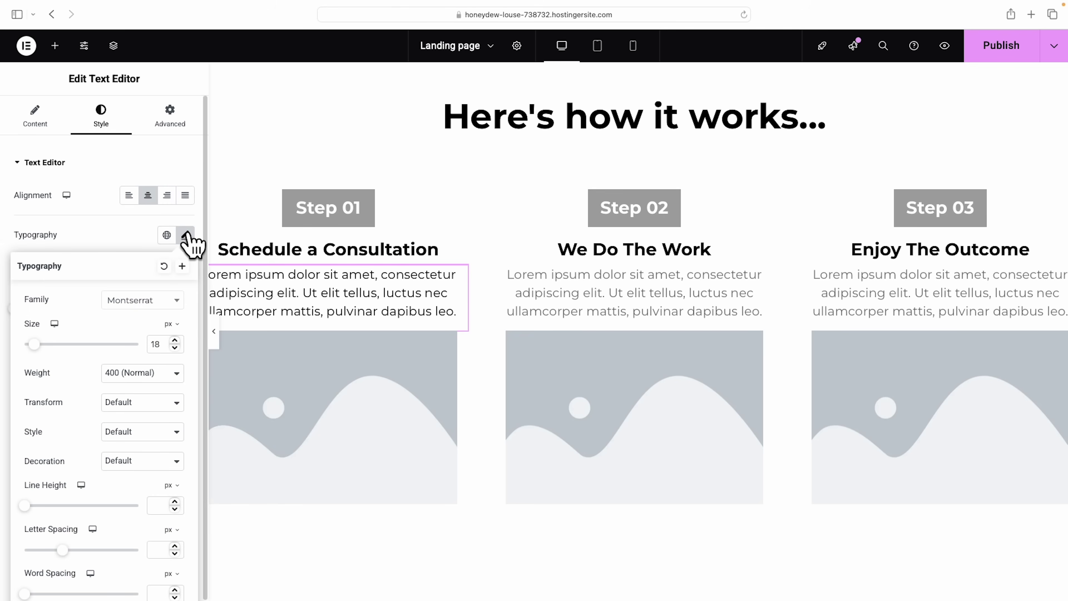
{"action": "left_click_drag", "start_coordinate": [33, 345], "coordinate": [32, 344]}
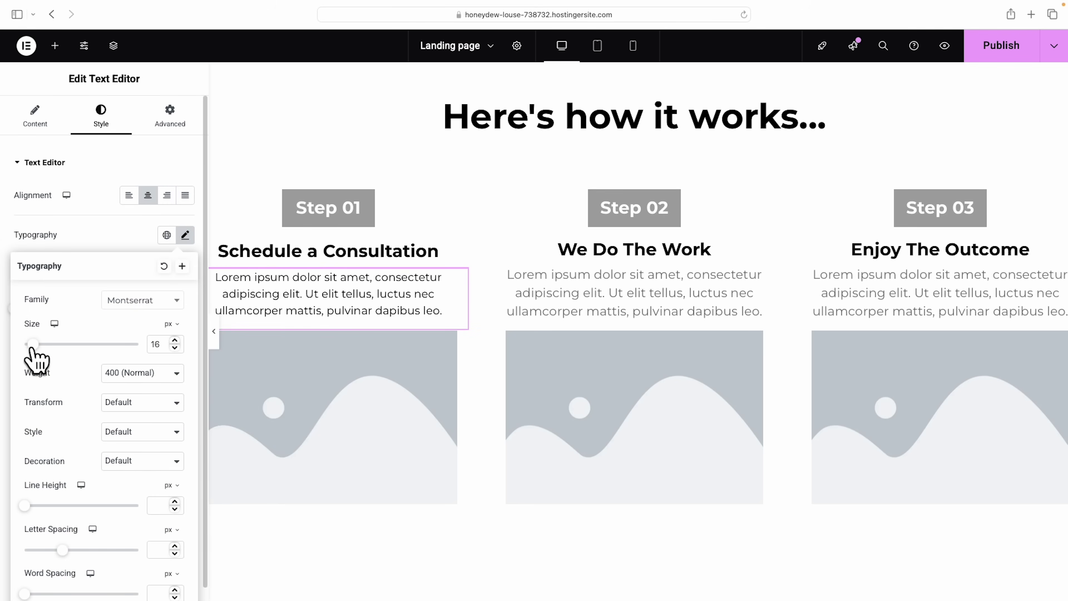
Copy the Step 01 paragraph's style and apply it to the paragraphs under "We Do The Work" and "Enjoy The Outcome"
{"action": "right_click", "coordinate": [464, 279]}
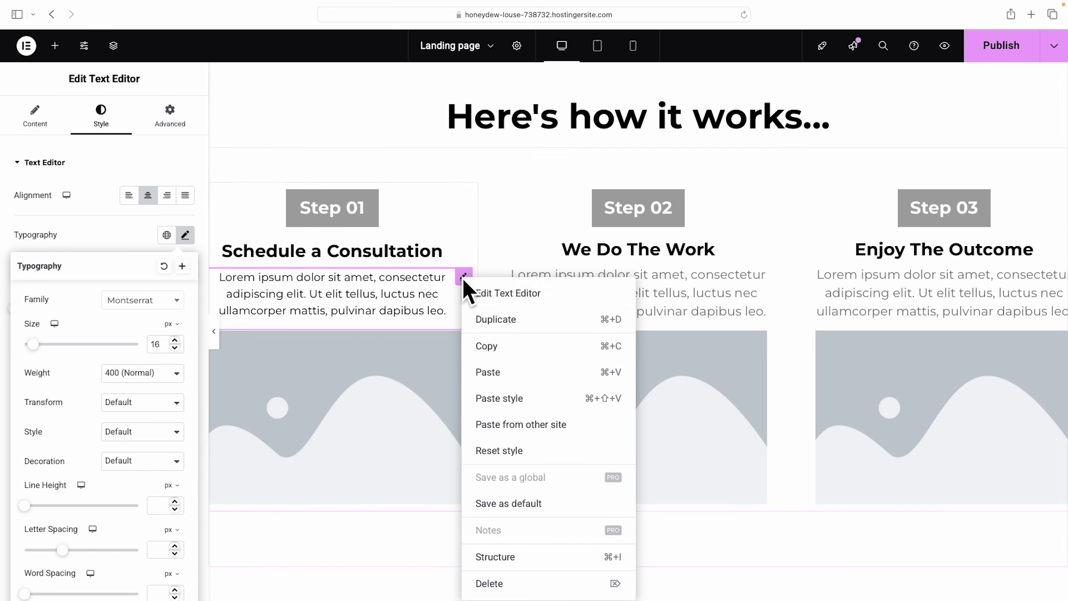
{"action": "left_click", "coordinate": [491, 347]}
{"action": "right_click", "coordinate": [627, 279]}
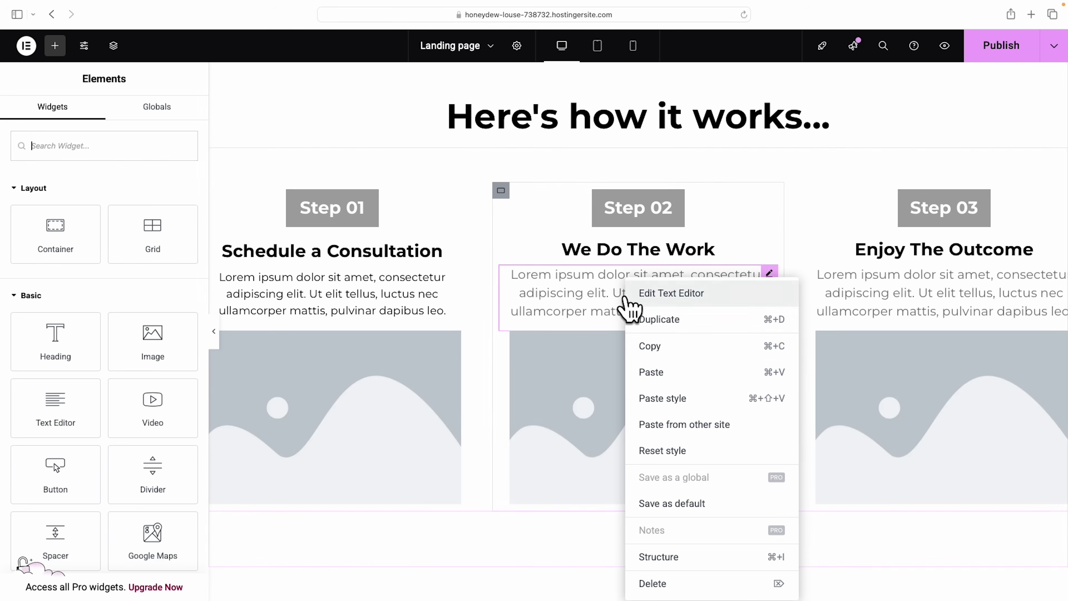
{"action": "left_click", "coordinate": [666, 404]}
{"action": "right_click", "coordinate": [878, 316]}
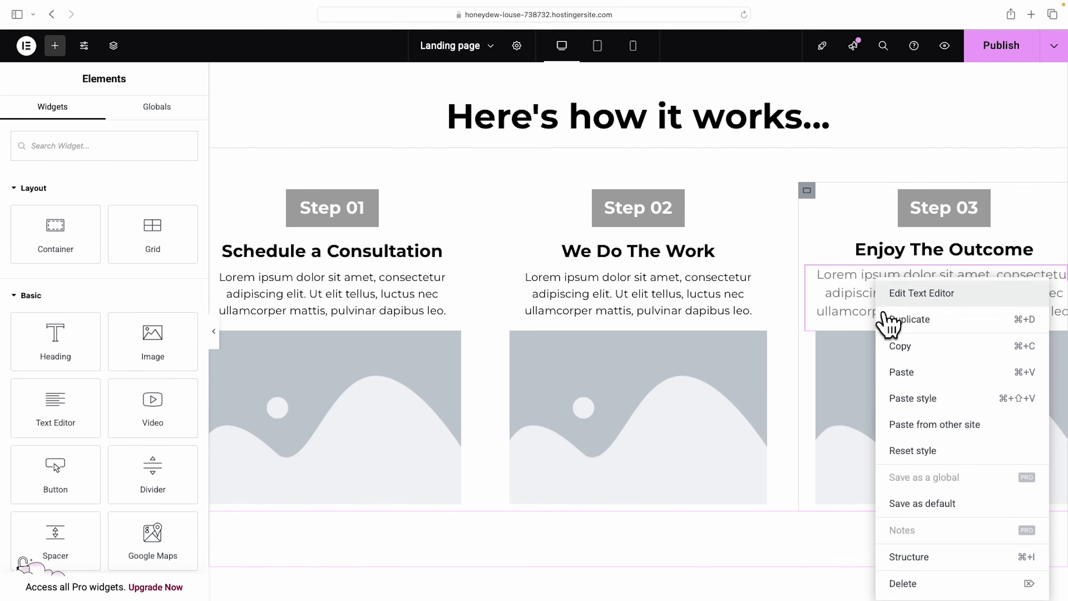
{"action": "left_click", "coordinate": [910, 402]}
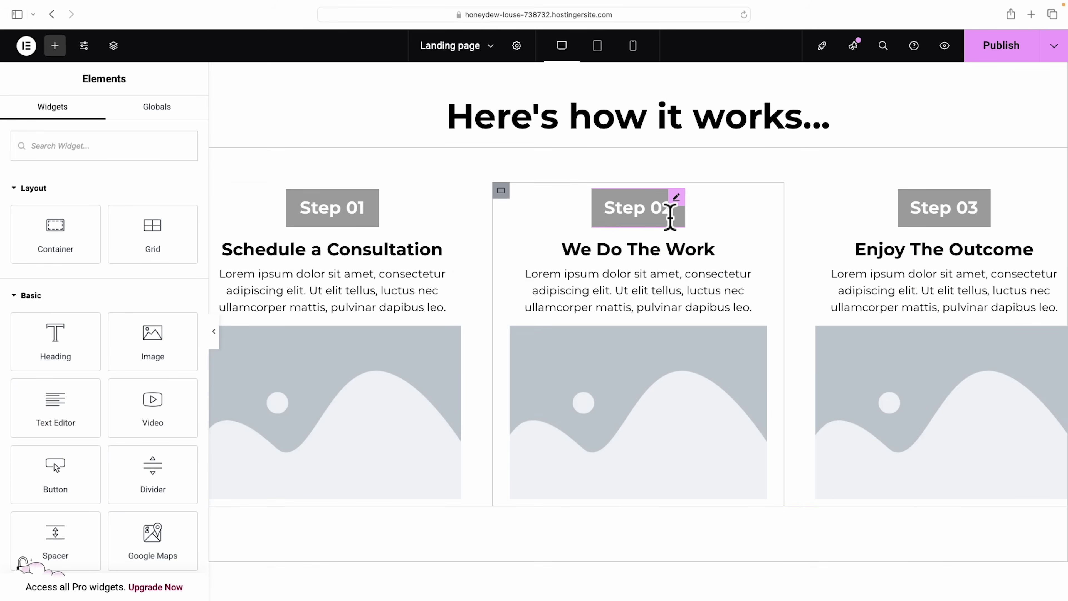
Set the background color of the "Step 01" label to #000000
{"action": "left_click", "coordinate": [371, 196]}
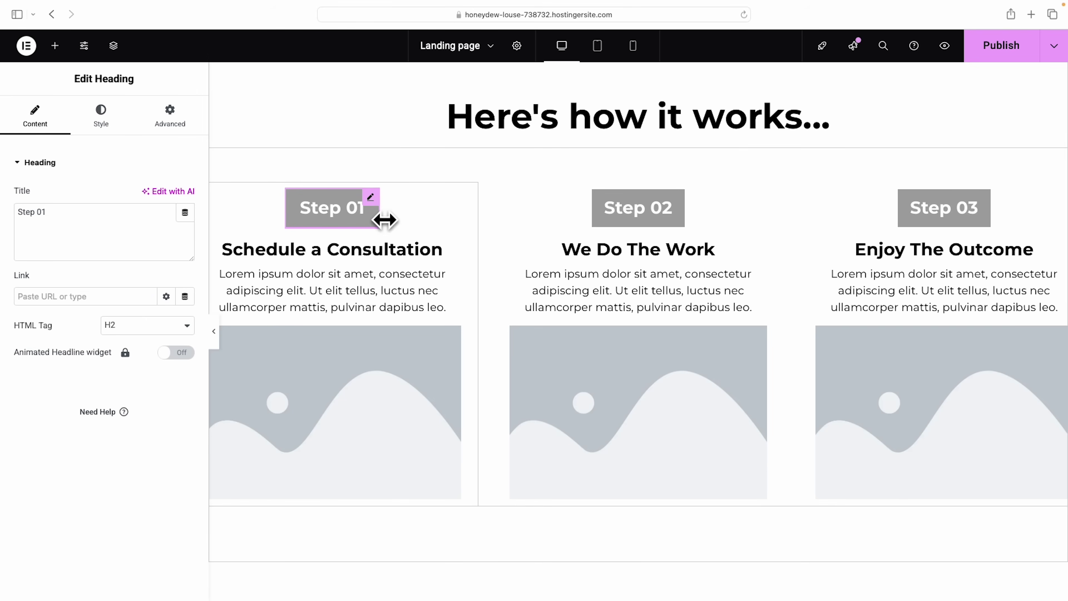
{"action": "left_click", "coordinate": [170, 120]}
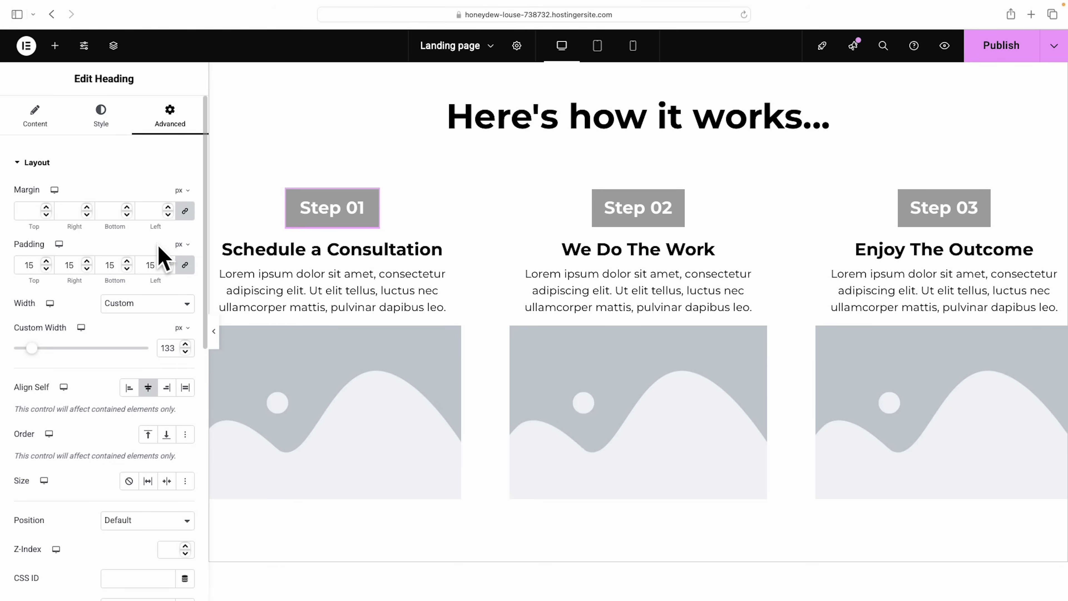
{"action": "scroll", "coordinate": [159, 247], "scroll_direction": "down", "scroll_amount": 10}
{"action": "scroll", "coordinate": [164, 259], "scroll_direction": "down", "scroll_amount": 5}
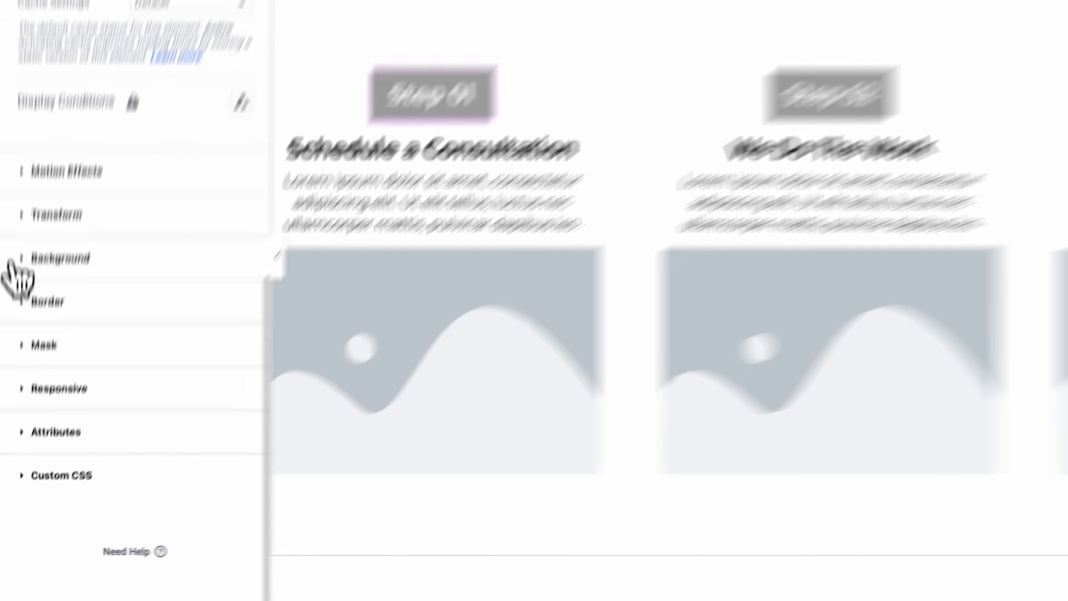
{"action": "left_click", "coordinate": [26, 336]}
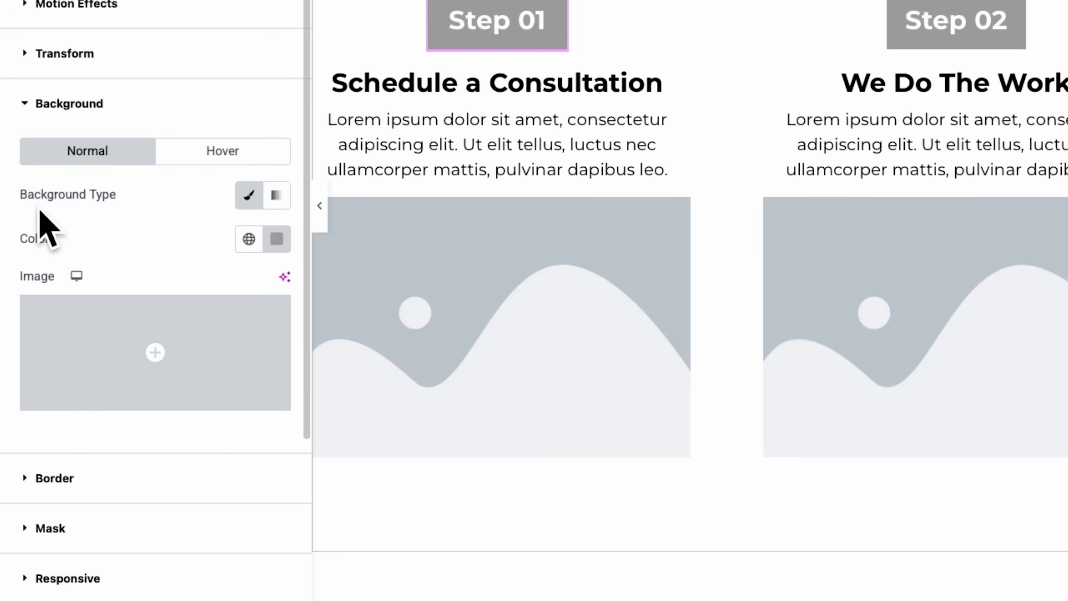
{"action": "left_click", "coordinate": [277, 239]}
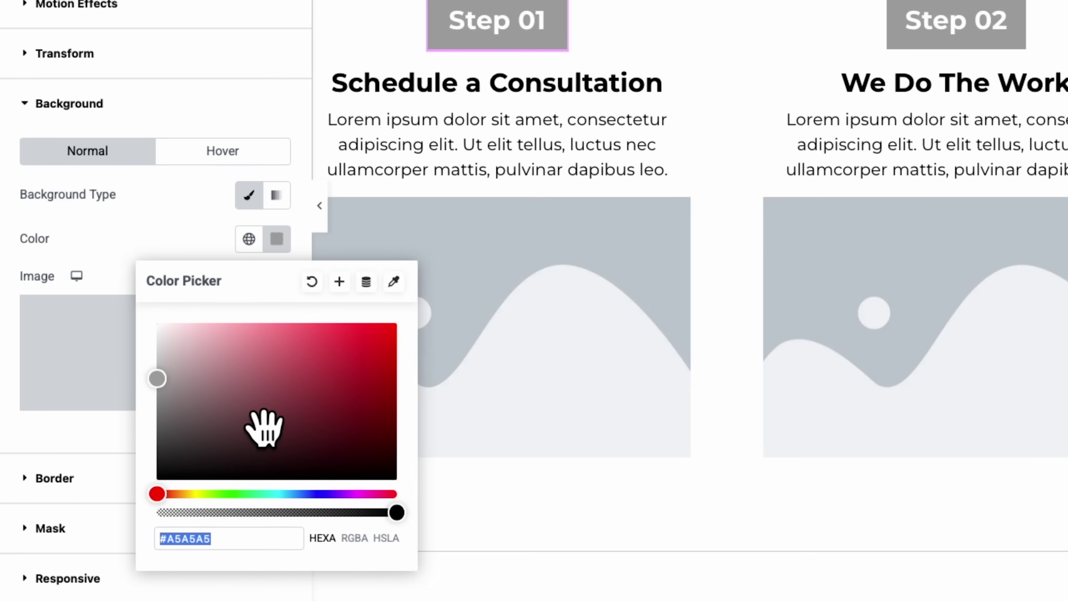
{"action": "left_click_drag", "start_coordinate": [255, 420], "coordinate": [114, 523]}
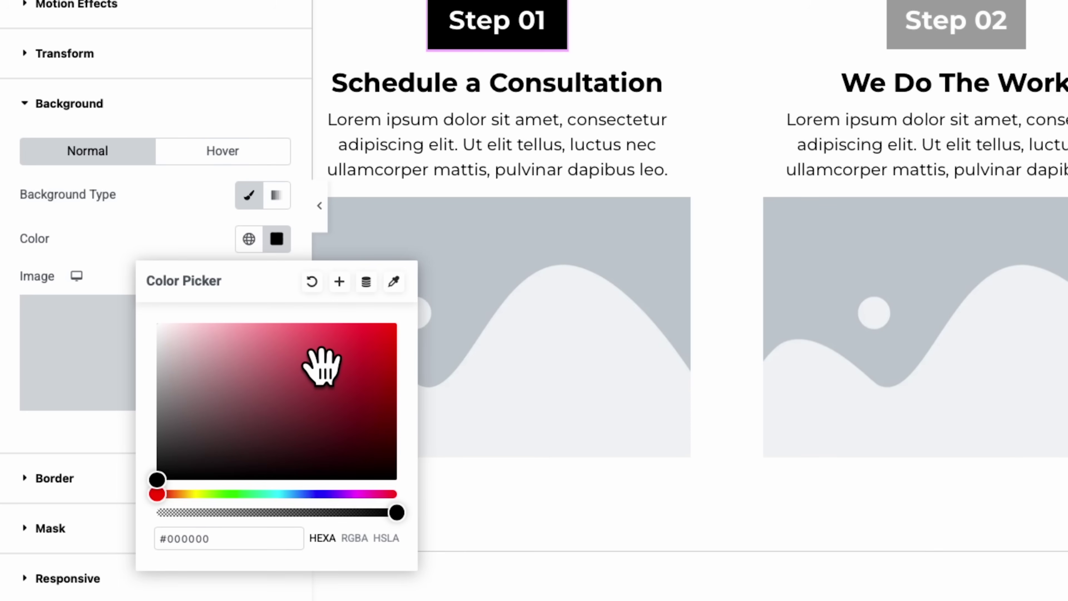
Copy the "Step 01" label's style and apply it to the "Step 02" and "Step 03" labels
{"action": "right_click", "coordinate": [561, 5]}
{"action": "left_click", "coordinate": [408, 265]}
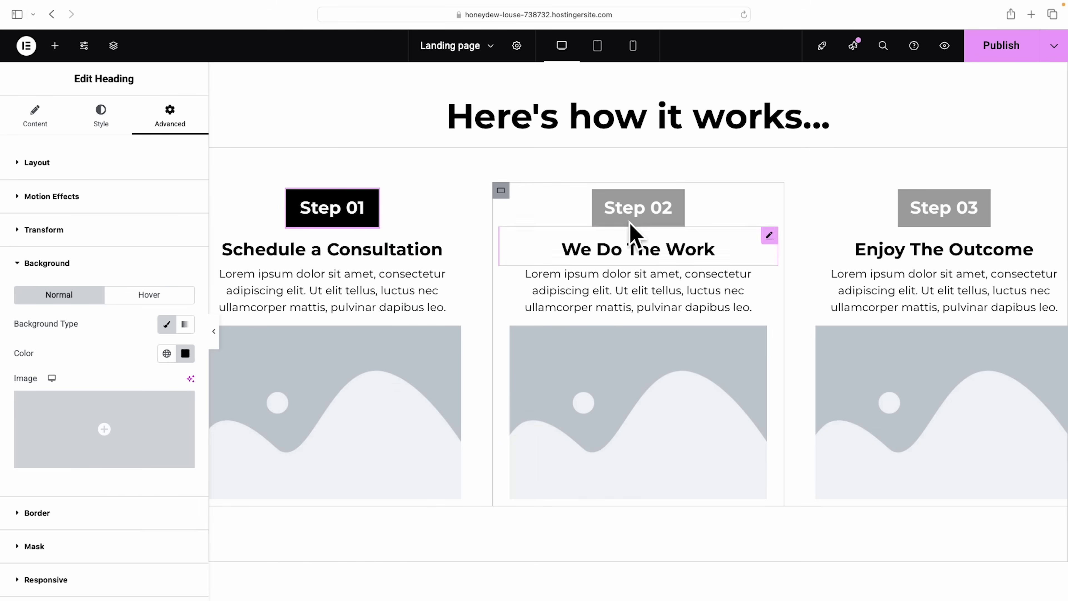
{"action": "right_click", "coordinate": [639, 212]}
{"action": "left_click", "coordinate": [677, 336]}
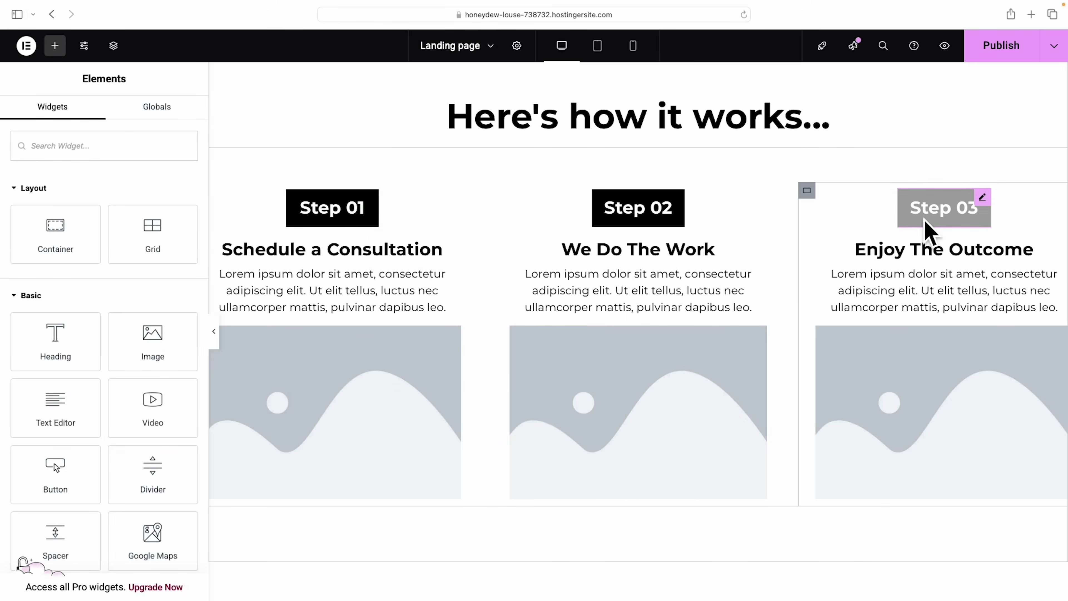
{"action": "right_click", "coordinate": [925, 227]}
{"action": "left_click", "coordinate": [942, 321]}
Replace the Step 01 placeholder image with an uploaded photo of a woman looking at her smartphone
{"action": "scroll", "coordinate": [940, 324], "scroll_direction": "down", "scroll_amount": 2}
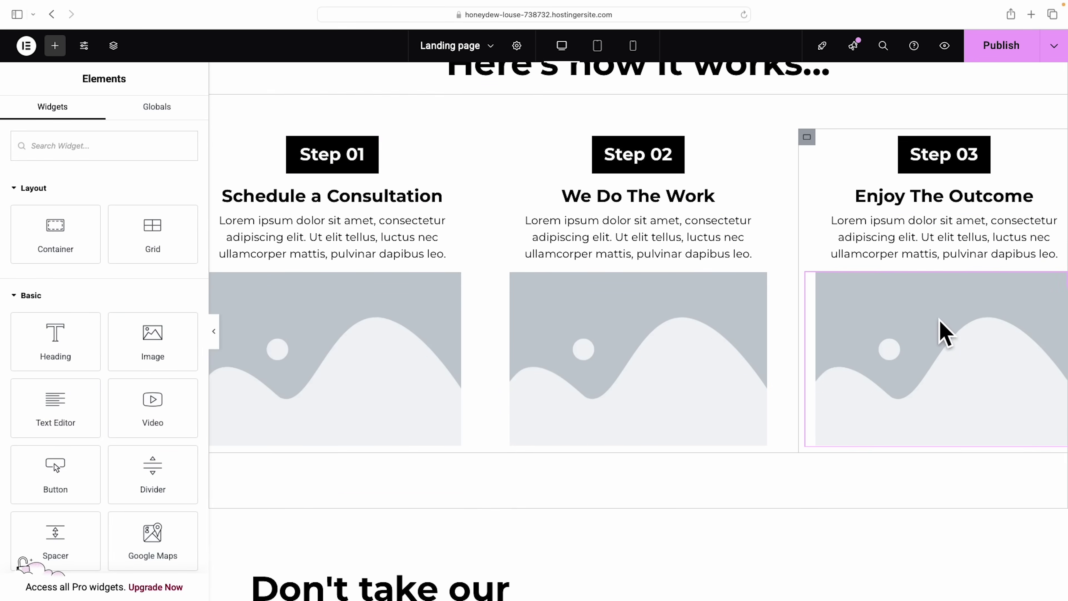
{"action": "scroll", "coordinate": [902, 318], "scroll_direction": "up", "scroll_amount": 3}
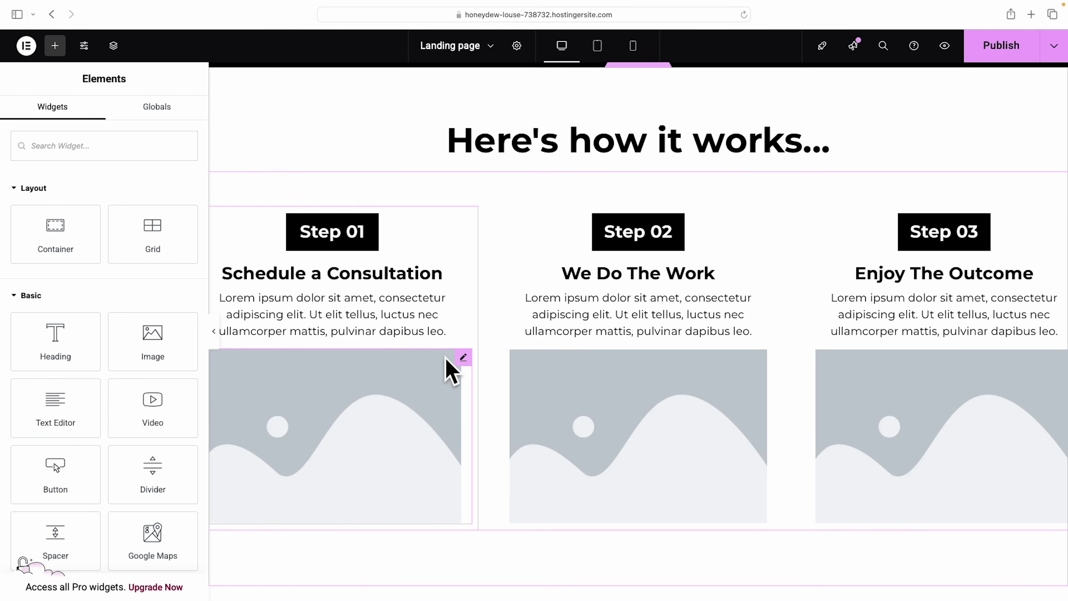
{"action": "right_click", "coordinate": [463, 357]}
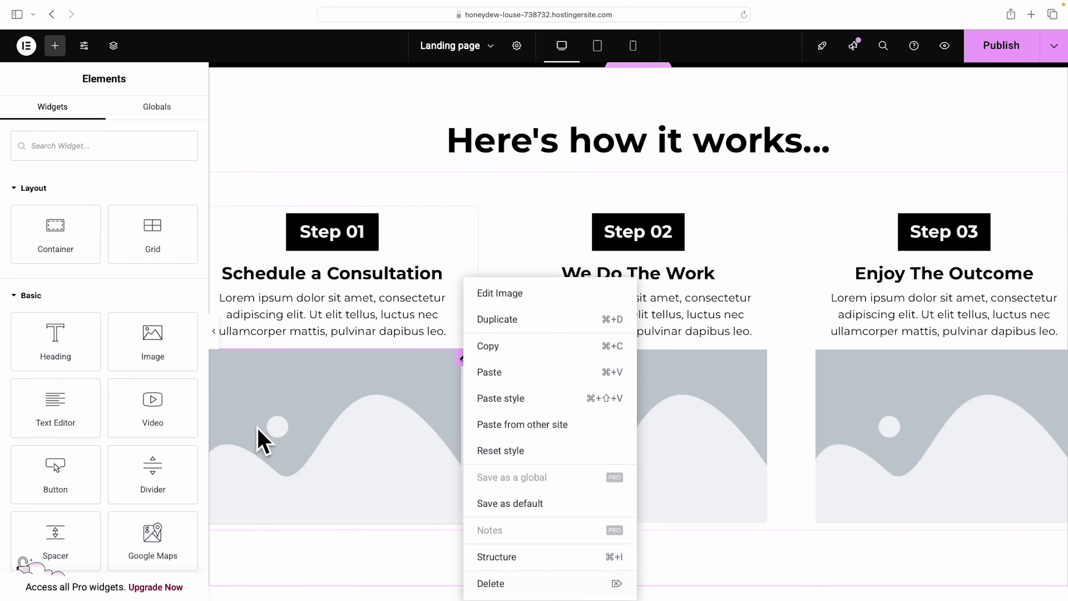
{"action": "left_click", "coordinate": [421, 380]}
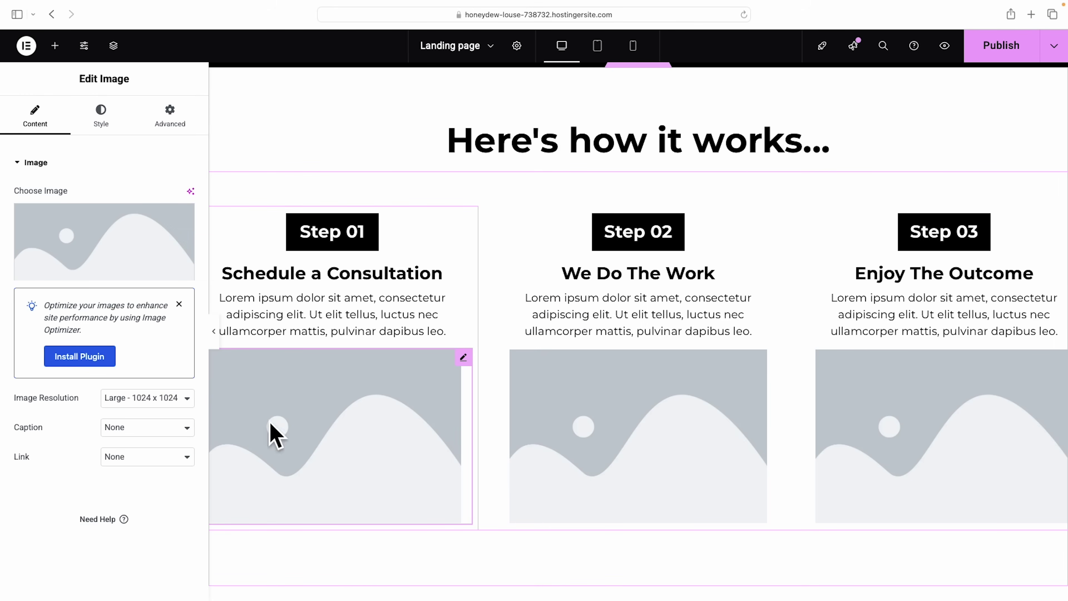
{"action": "left_click", "coordinate": [99, 274]}
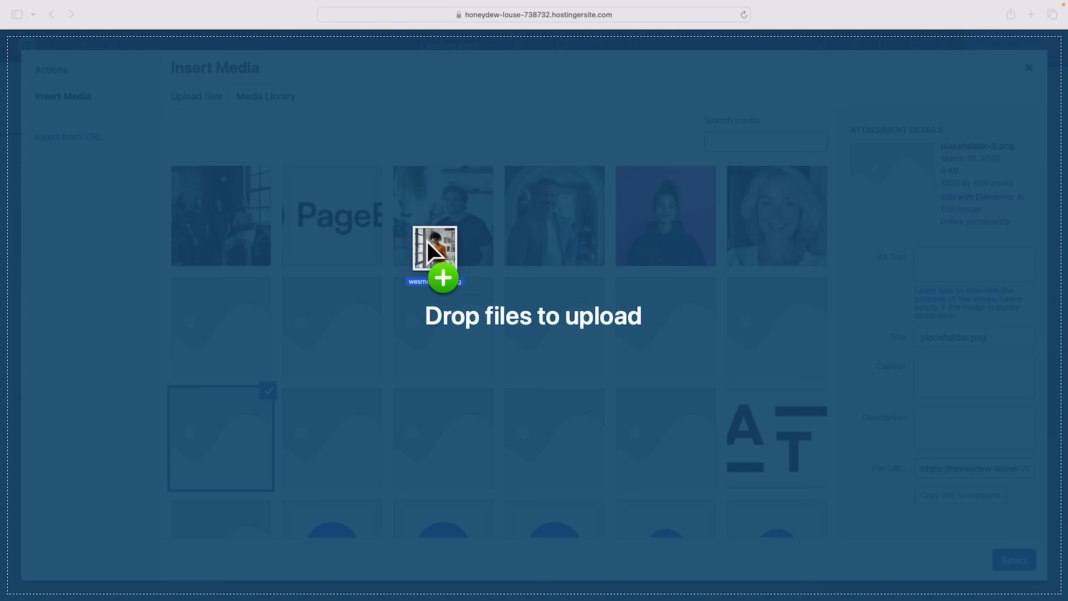
{"action": "left_click_drag", "start_coordinate": [429, 245], "coordinate": [437, 295]}
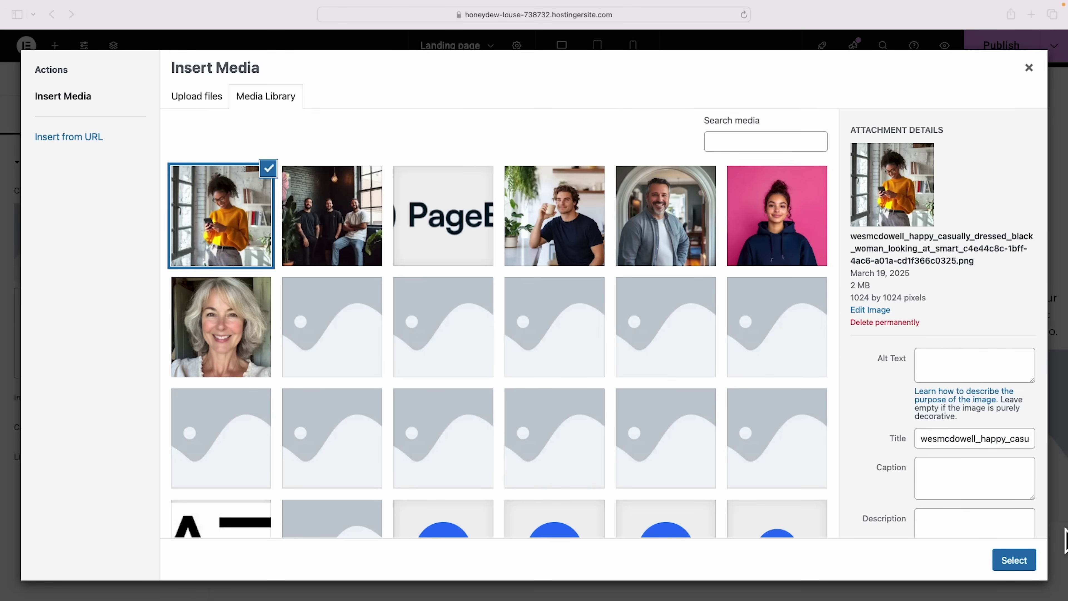
{"action": "left_click", "coordinate": [1014, 559]}
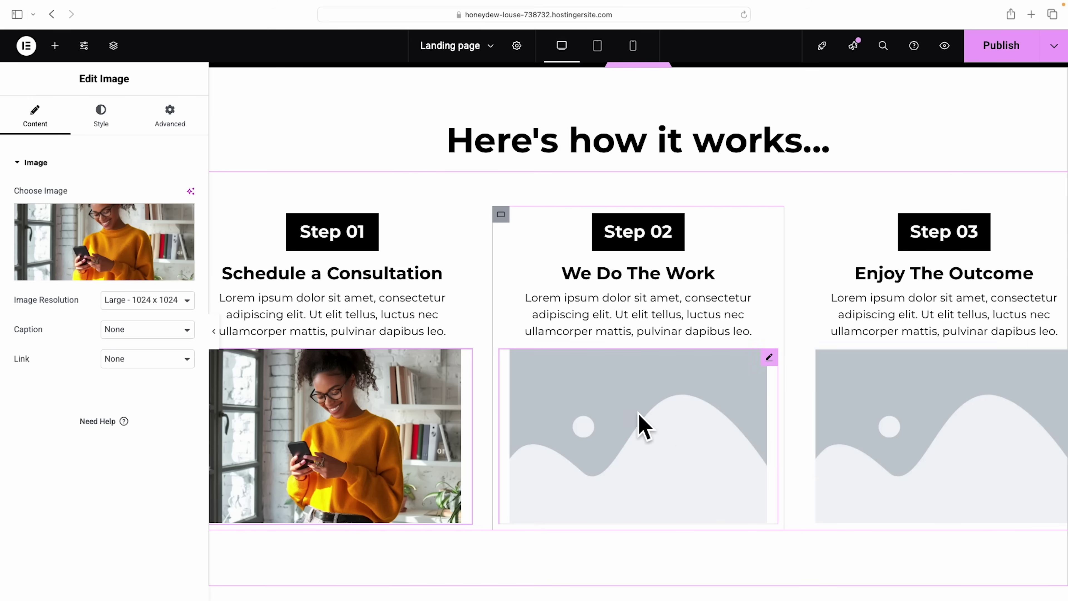
Replace the Step 02 placeholder image with an uploaded photo of a happy man working at his computer
{"action": "left_click", "coordinate": [686, 414]}
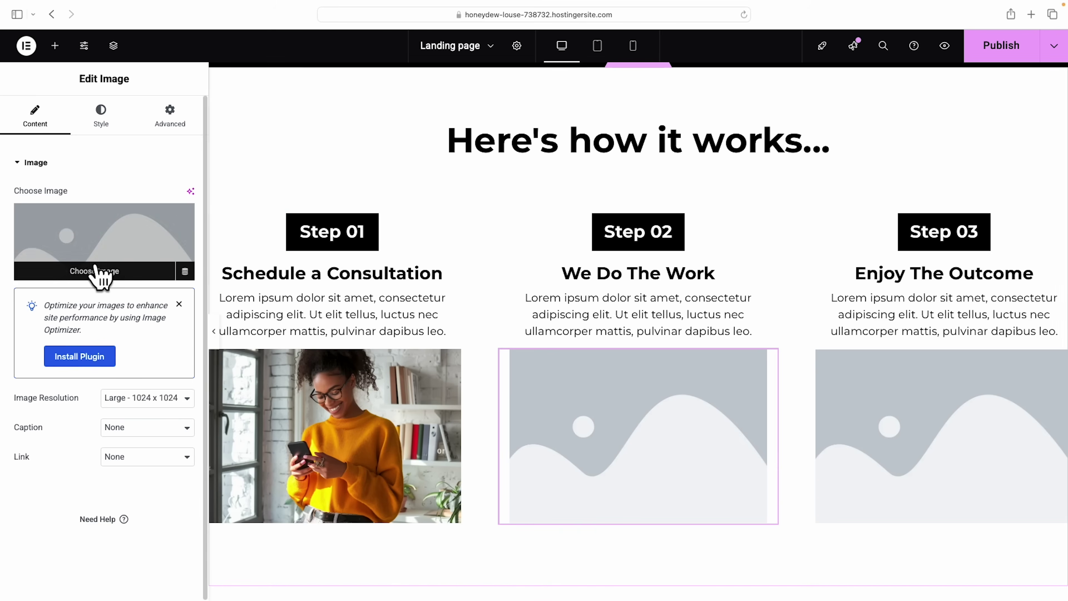
{"action": "left_click", "coordinate": [94, 271]}
{"action": "left_click_drag", "start_coordinate": [102, 281], "coordinate": [523, 328]}
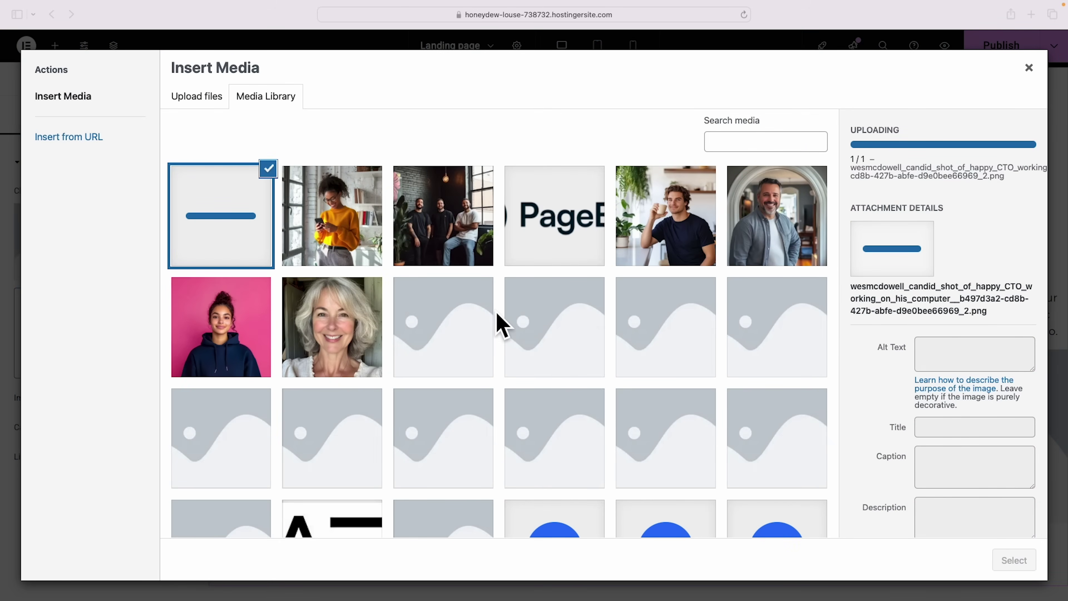
{"action": "left_click", "coordinate": [1013, 561]}
Replace the Step 03 placeholder image with an uploaded photo of a man relaxing on a pool float
{"action": "left_click", "coordinate": [920, 436]}
{"action": "mouse_move", "coordinate": [60, 275]}
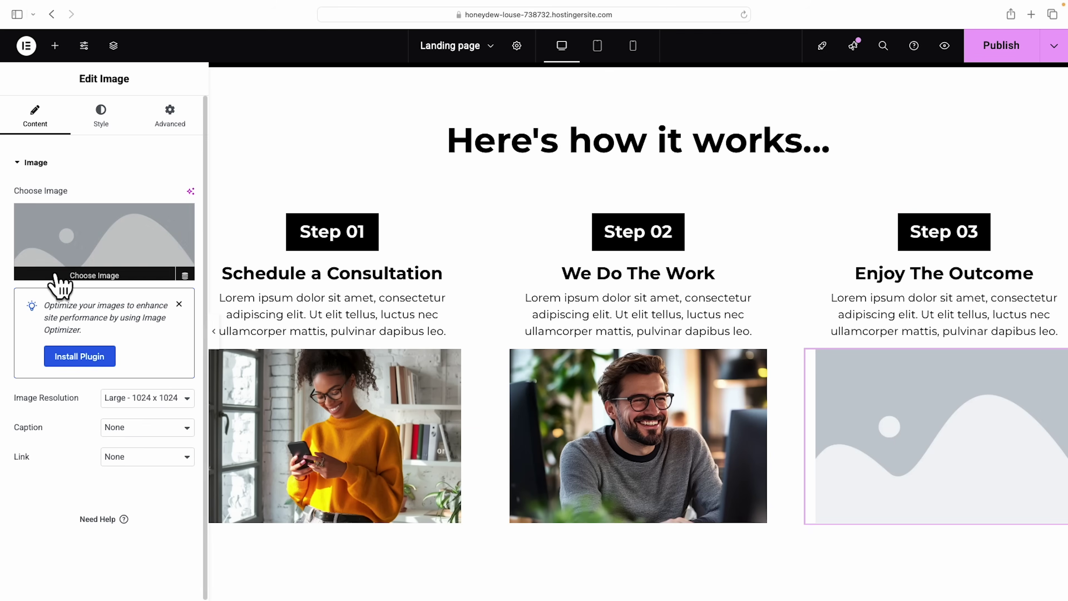
{"action": "left_click", "coordinate": [94, 271]}
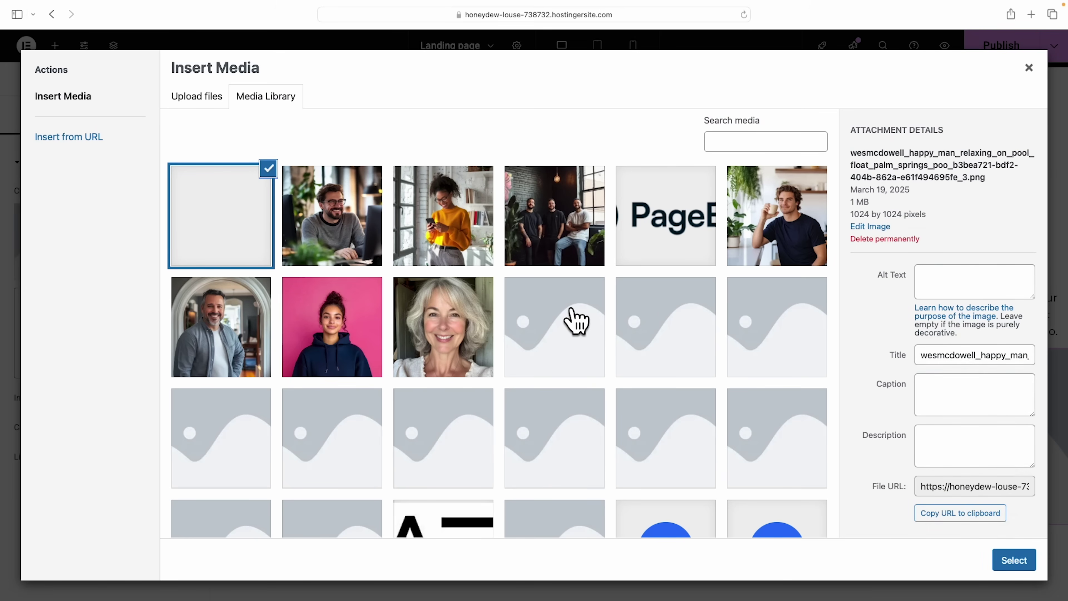
{"action": "left_click", "coordinate": [1018, 563]}
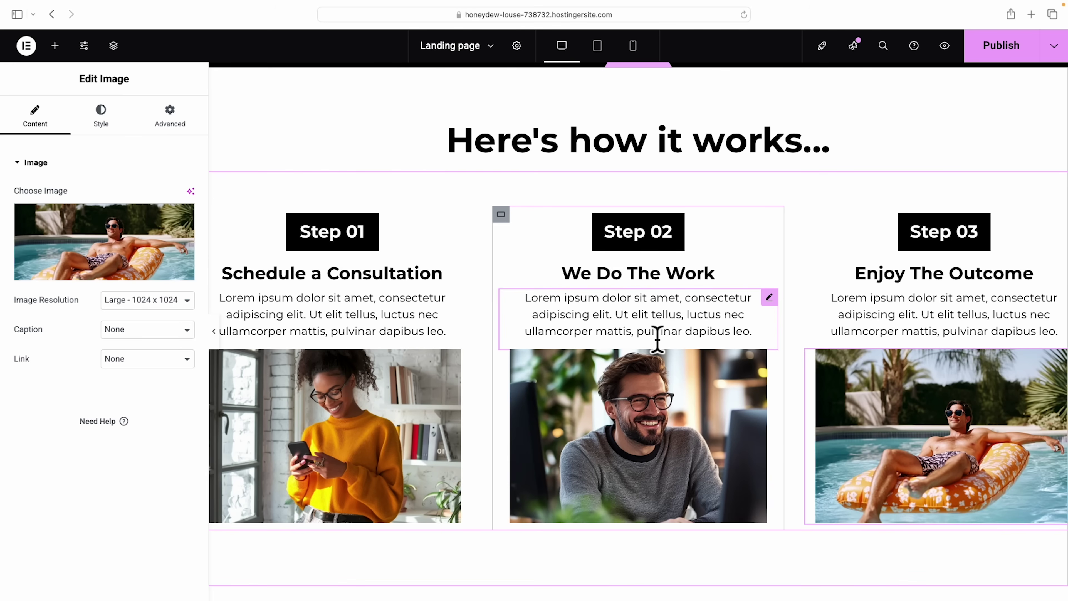
Delete the placeholder video under the "Don't take our word for it..." heading
{"action": "scroll", "coordinate": [796, 342], "scroll_direction": "down", "scroll_amount": 9}
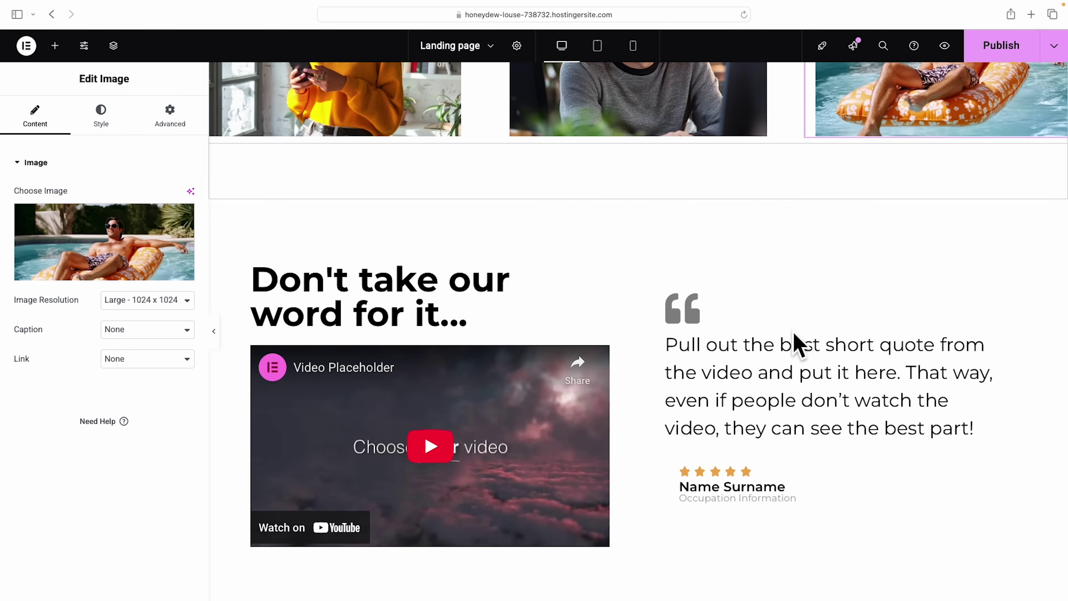
{"action": "scroll", "coordinate": [796, 342], "scroll_direction": "down", "scroll_amount": 1}
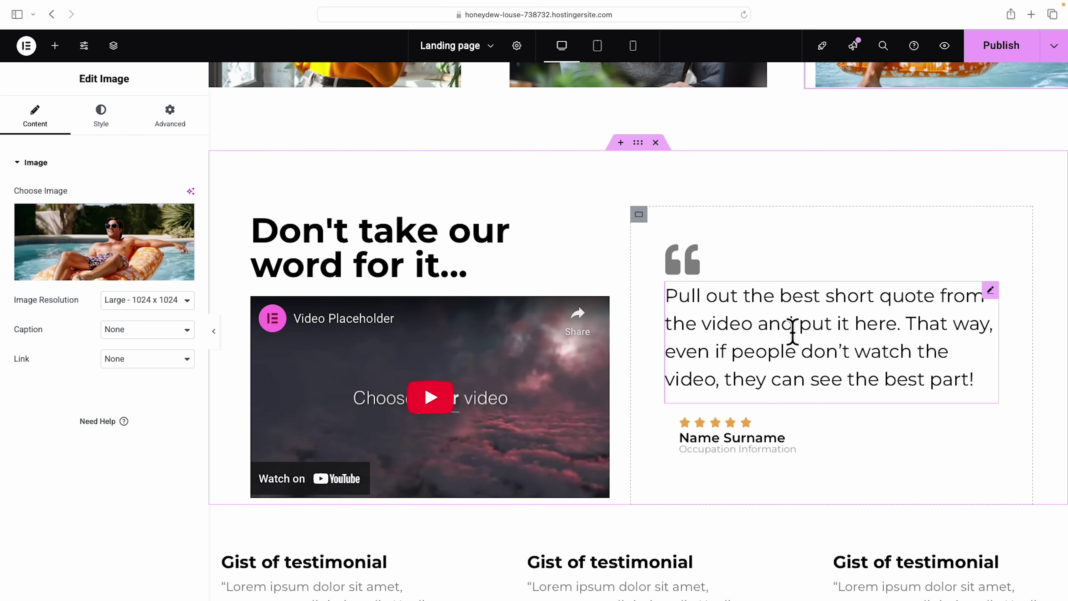
{"action": "scroll", "coordinate": [792, 330], "scroll_direction": "down", "scroll_amount": 1}
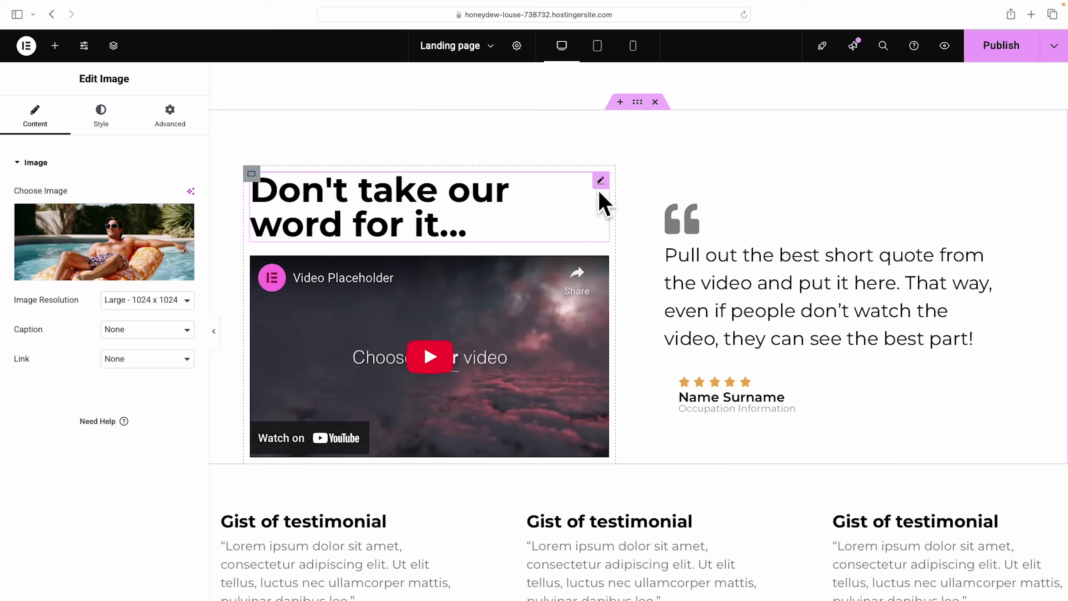
{"action": "left_click", "coordinate": [601, 182]}
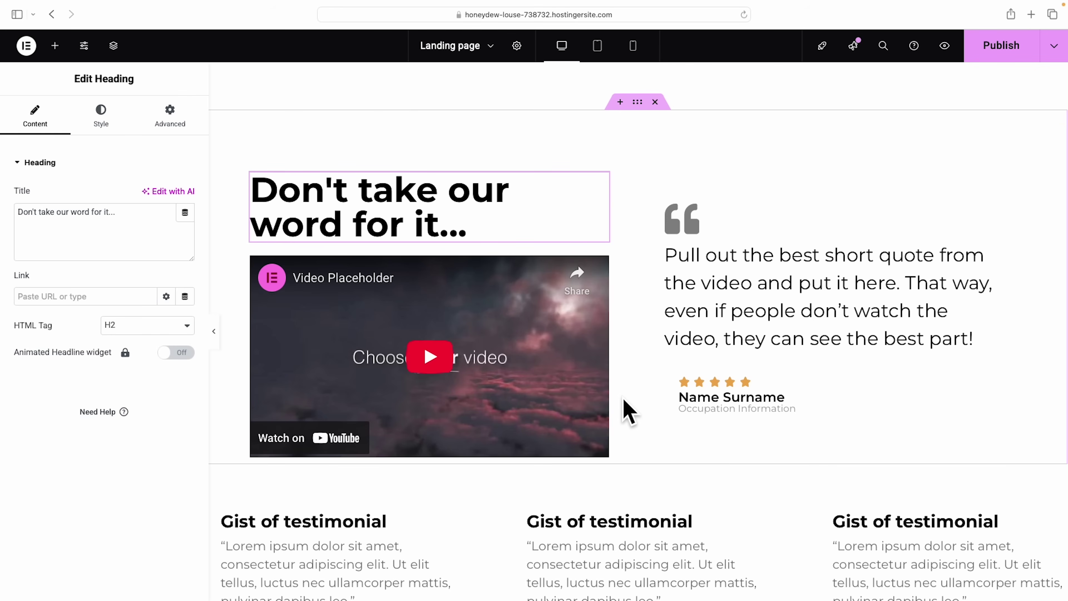
{"action": "right_click", "coordinate": [602, 272]}
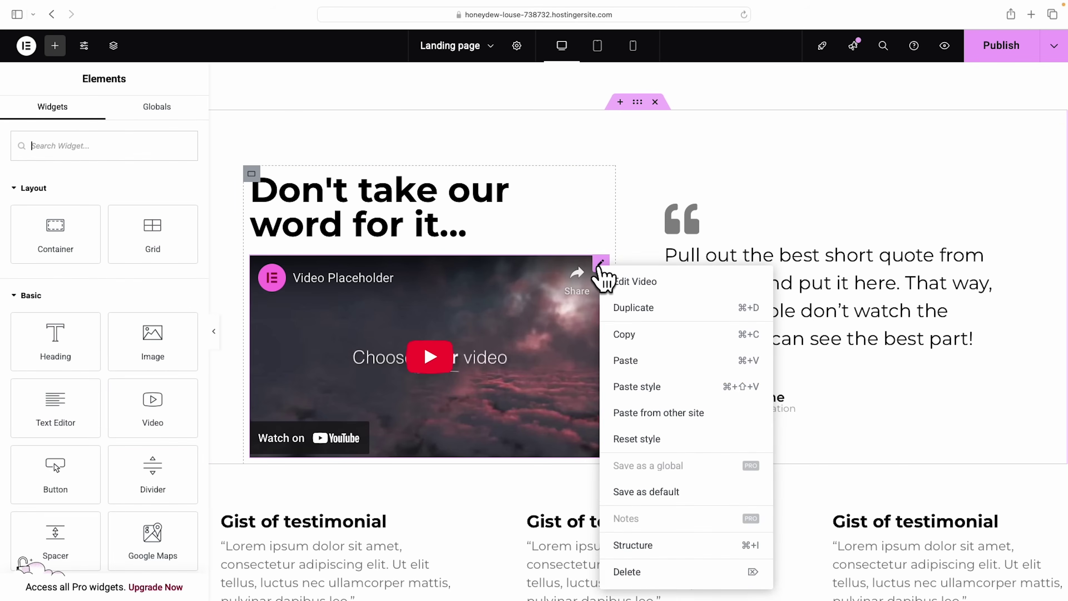
{"action": "left_click", "coordinate": [637, 572]}
Try an Image widget with a photo of a smiling man in place of the deleted video, and undo the replacement
{"action": "left_click", "coordinate": [54, 46]}
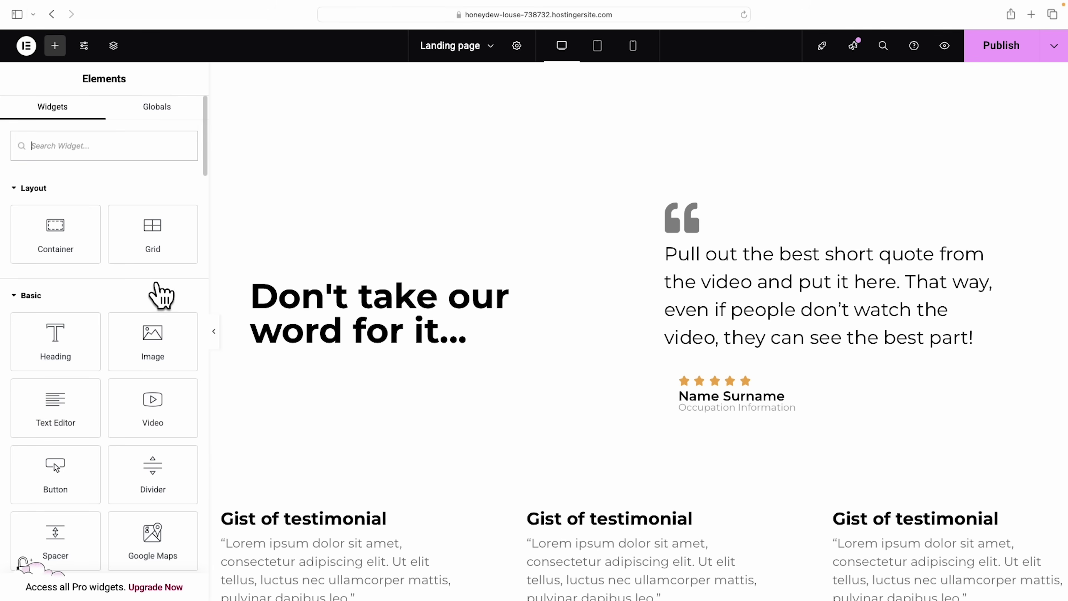
{"action": "scroll", "coordinate": [105, 248], "scroll_direction": "down", "scroll_amount": 3}
{"action": "scroll", "coordinate": [107, 251], "scroll_direction": "down", "scroll_amount": 3}
{"action": "scroll", "coordinate": [108, 250], "scroll_direction": "up", "scroll_amount": 3}
{"action": "scroll", "coordinate": [126, 255], "scroll_direction": "down", "scroll_amount": 5}
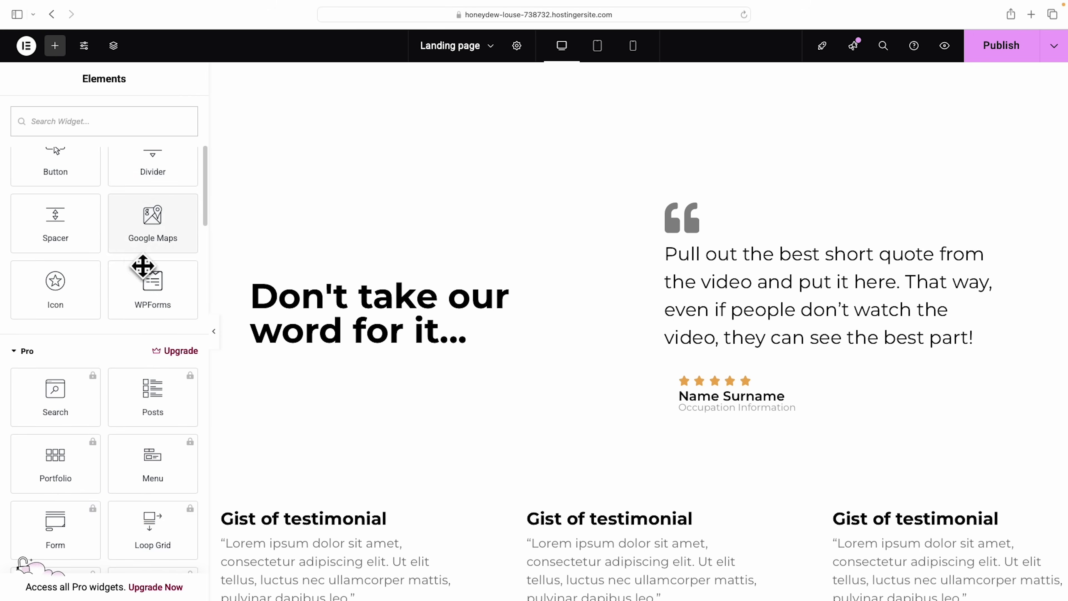
{"action": "scroll", "coordinate": [124, 356], "scroll_direction": "up", "scroll_amount": 8}
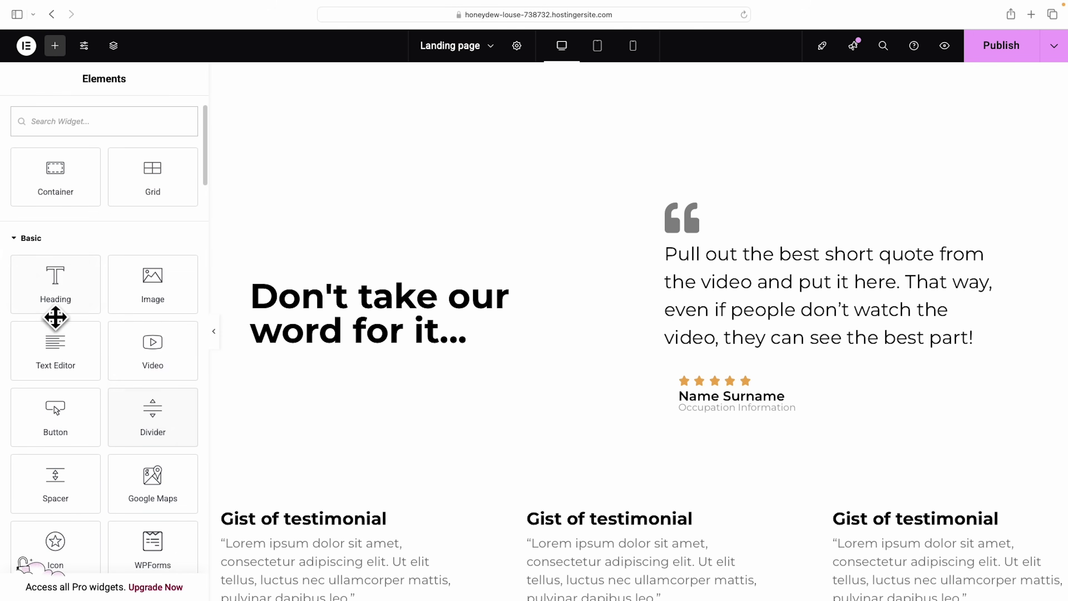
{"action": "left_click_drag", "start_coordinate": [157, 286], "coordinate": [507, 313]}
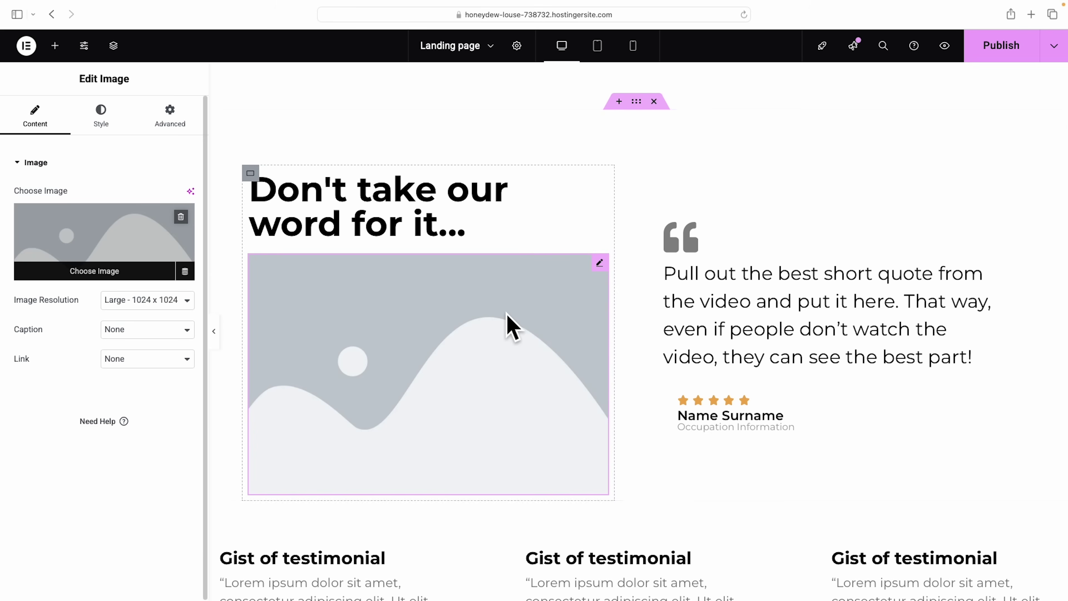
{"action": "left_click", "coordinate": [96, 273]}
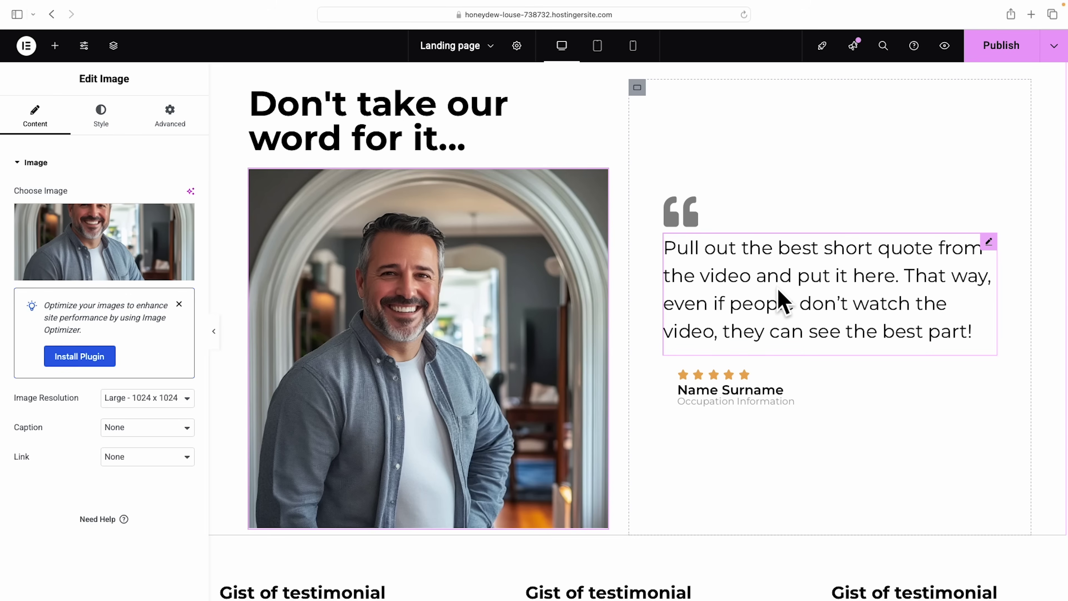
{"action": "key", "text": "super+z"}
{"action": "key", "text": "super+z"}
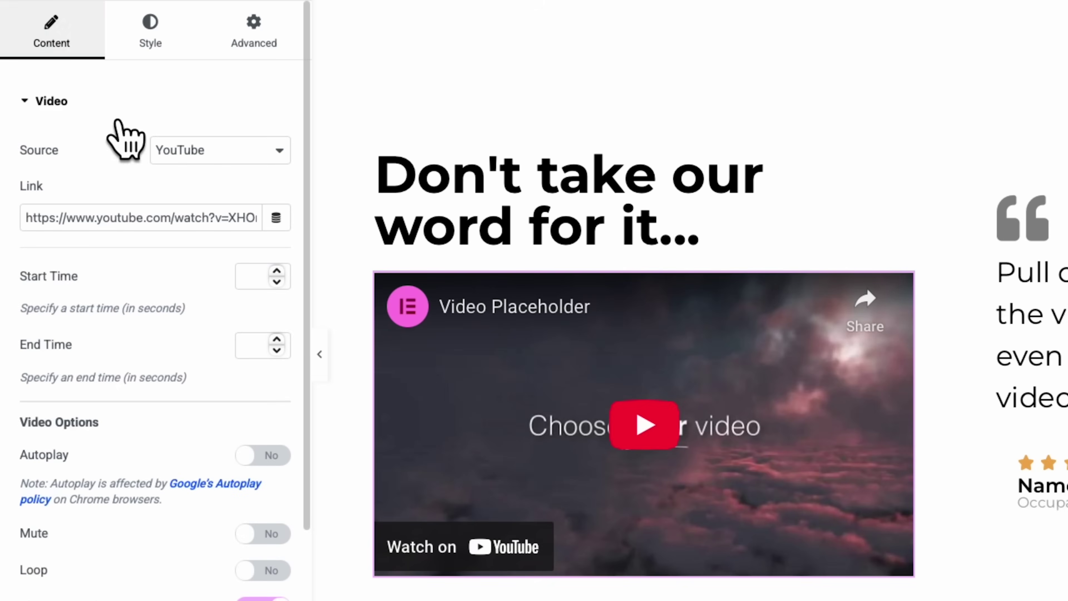
Keep YouTube as the testimonial video's source and link it to the "Client Video Testimonial - HUB Interiors" video
{"action": "left_click", "coordinate": [279, 153]}
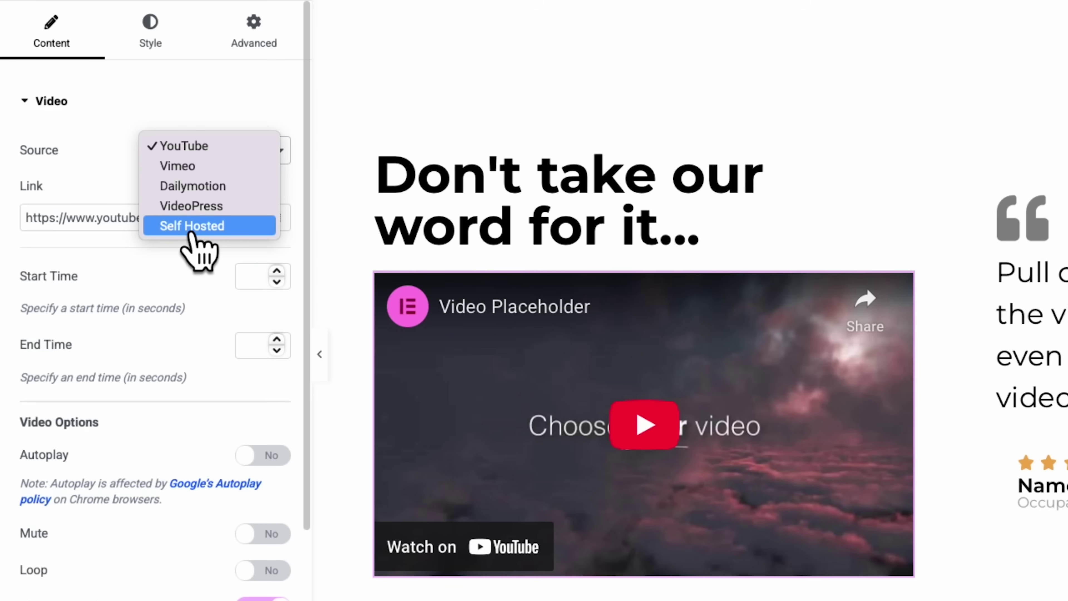
{"action": "left_click", "coordinate": [212, 147]}
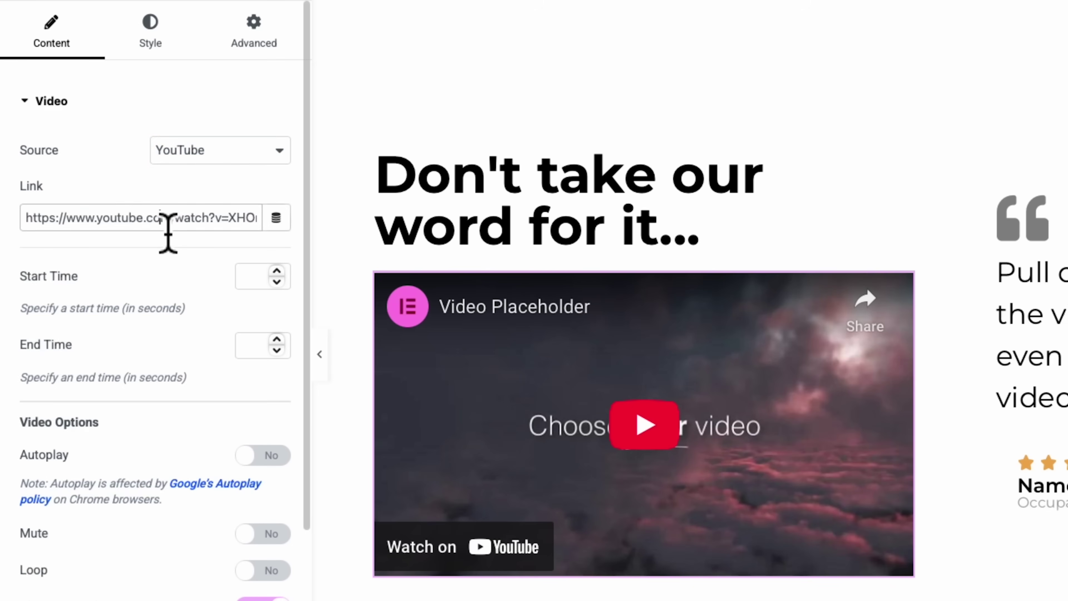
{"action": "triple_click", "coordinate": [168, 223]}
{"action": "type", "text": "https://www.youtube.com/watch?v=Jw7x42Op2ad"}
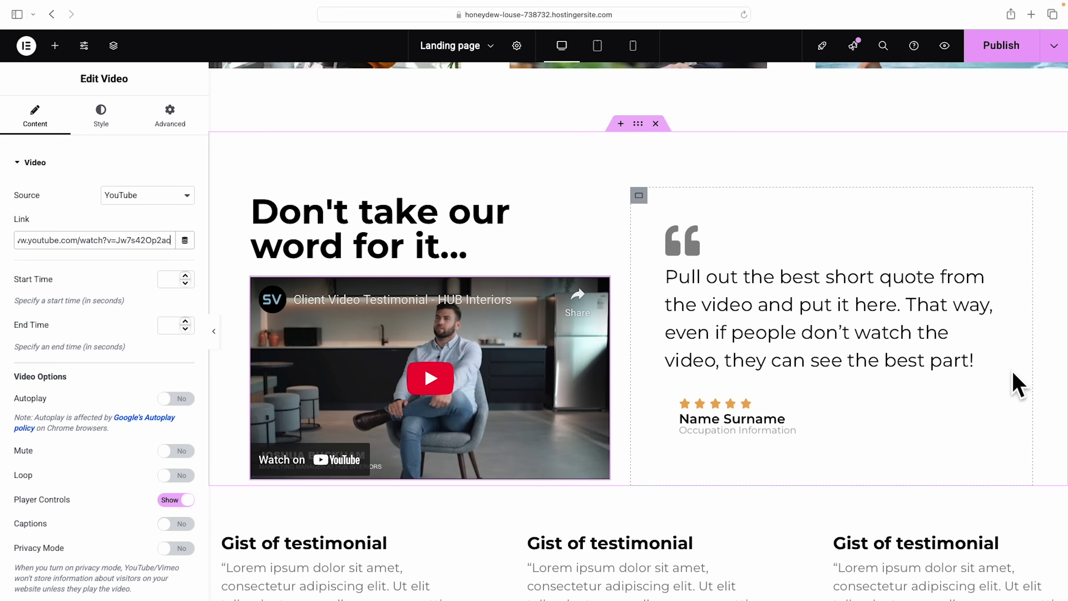
Set the primary color of the quotation mark icon above the pull quote to black, #000000
{"action": "scroll", "coordinate": [1012, 372], "scroll_direction": "up", "scroll_amount": 1}
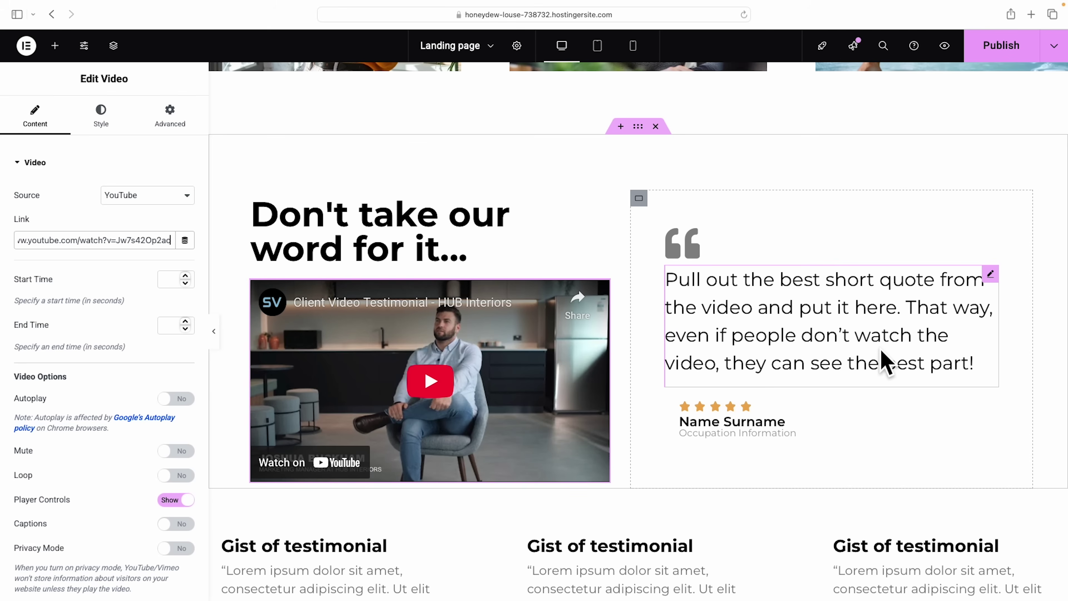
{"action": "scroll", "coordinate": [880, 350], "scroll_direction": "down", "scroll_amount": 3}
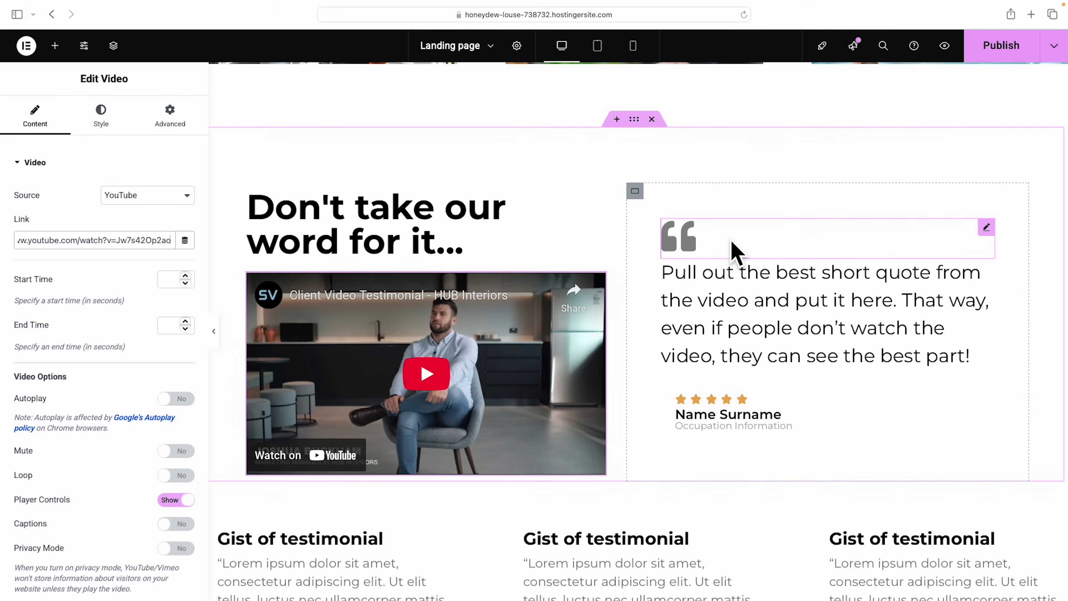
{"action": "left_click", "coordinate": [690, 242]}
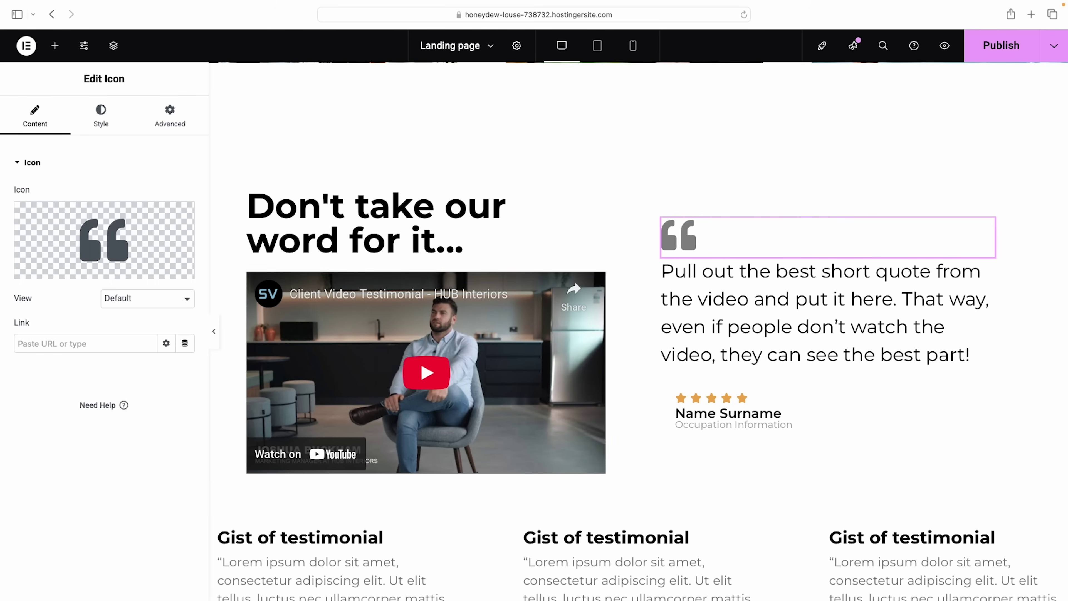
{"action": "mouse_move", "coordinate": [47, 271]}
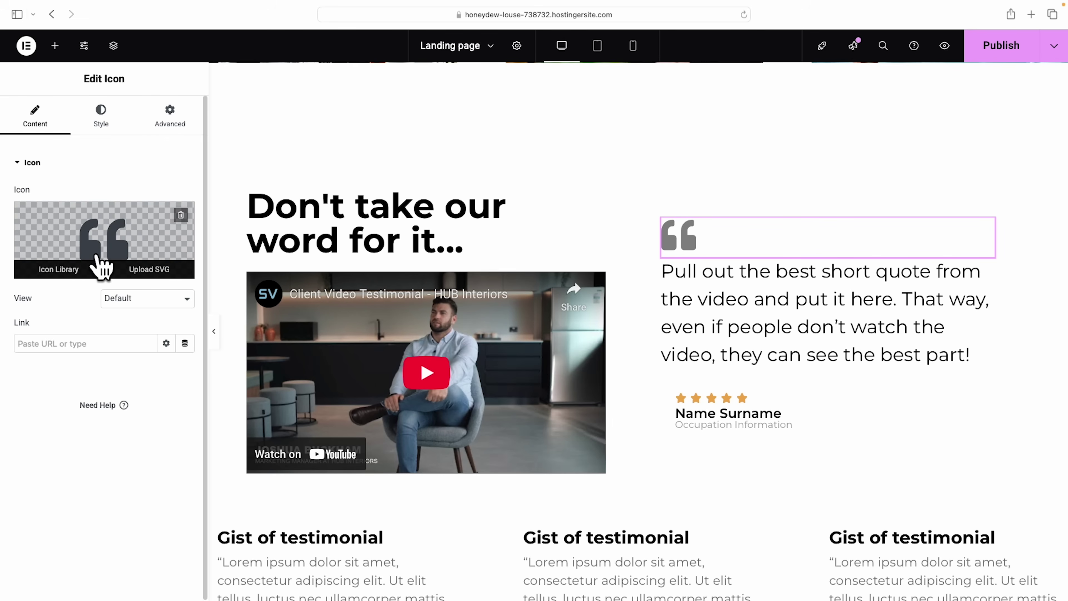
{"action": "left_click", "coordinate": [105, 123]}
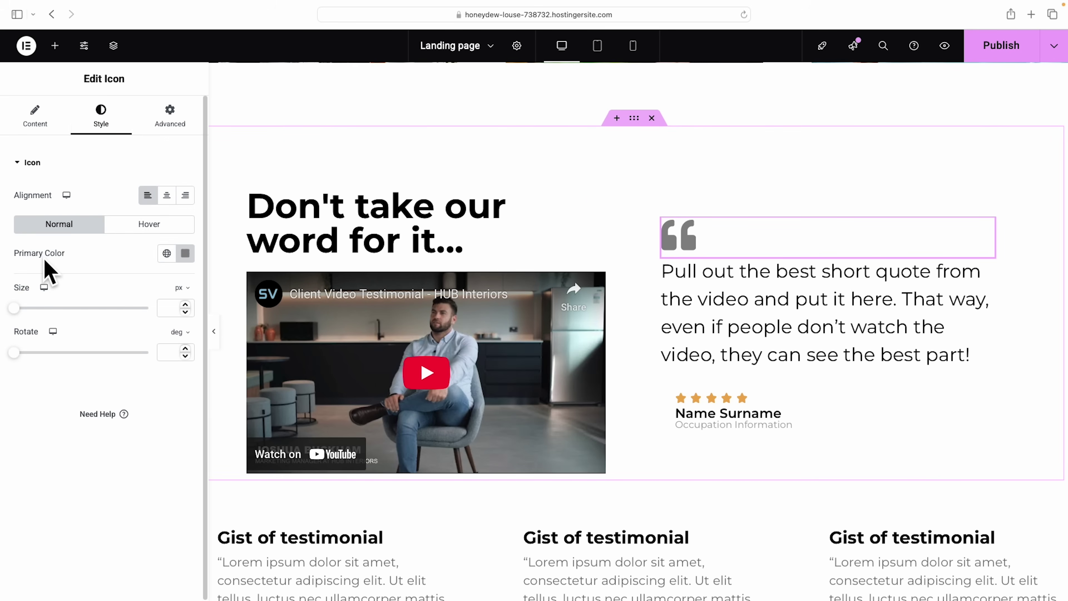
{"action": "left_click", "coordinate": [185, 253]}
{"action": "left_click_drag", "start_coordinate": [130, 389], "coordinate": [74, 452]}
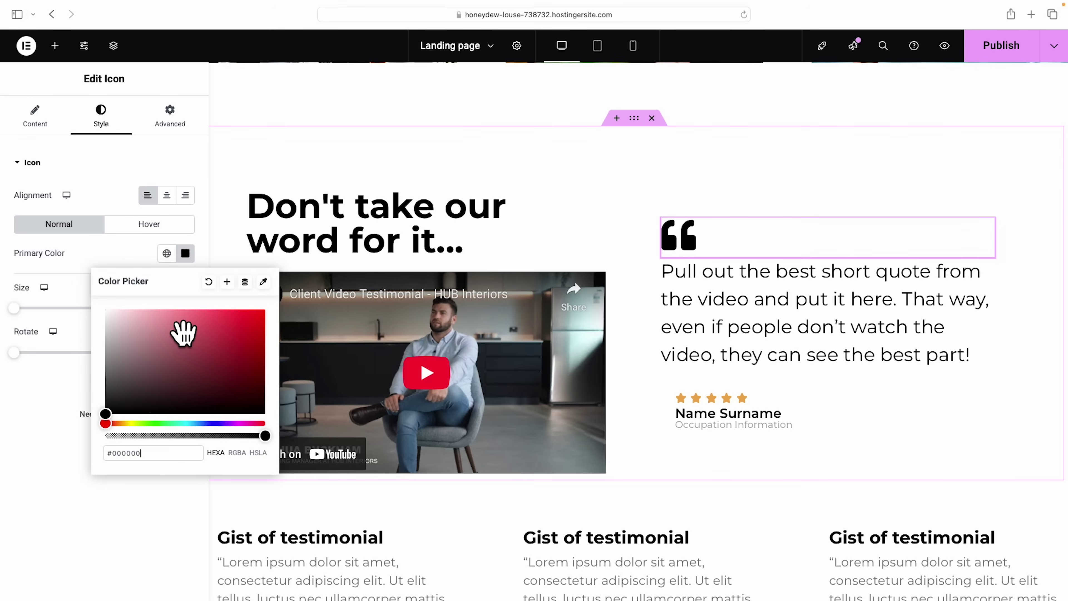
Replace the name placeholder beneath the pull quote with the reviewer's full name
{"action": "left_click", "coordinate": [889, 416]}
{"action": "triple_click", "coordinate": [97, 228]}
{"action": "type", "text": "Kyle Smith"}
Change the occupation line under the reviewer's name to "CEO Acme Corp." and replace that with the location "Boulder CO"
{"action": "left_click", "coordinate": [893, 428]}
{"action": "left_click_drag", "start_coordinate": [109, 212], "coordinate": [2, 223]}
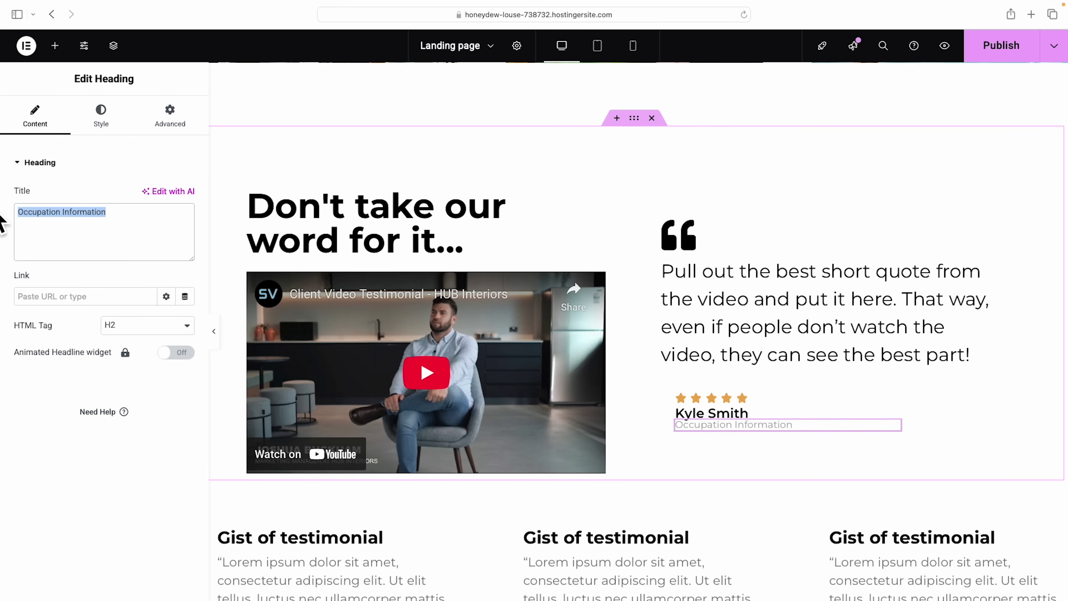
{"action": "type", "text": "CEO Acme Corp."}
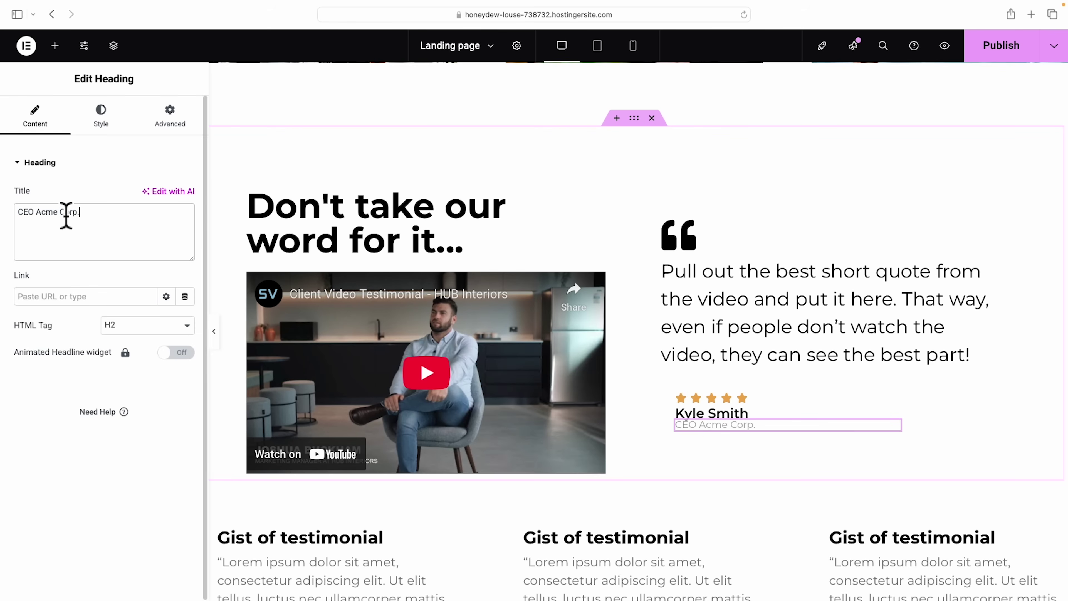
{"action": "triple_click", "coordinate": [82, 219]}
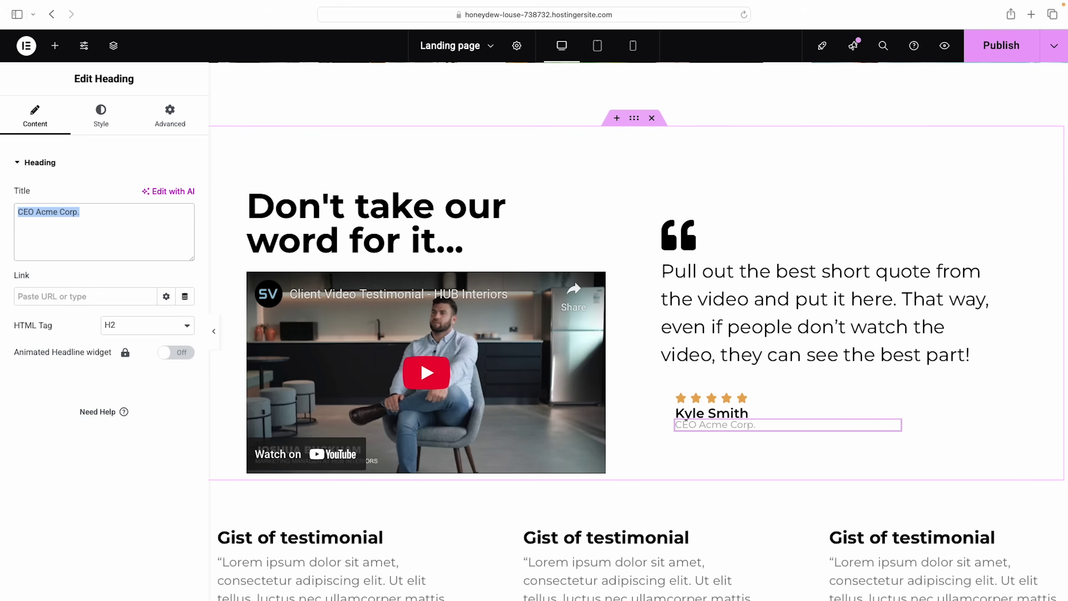
{"action": "type", "text": "Boulder CO"}
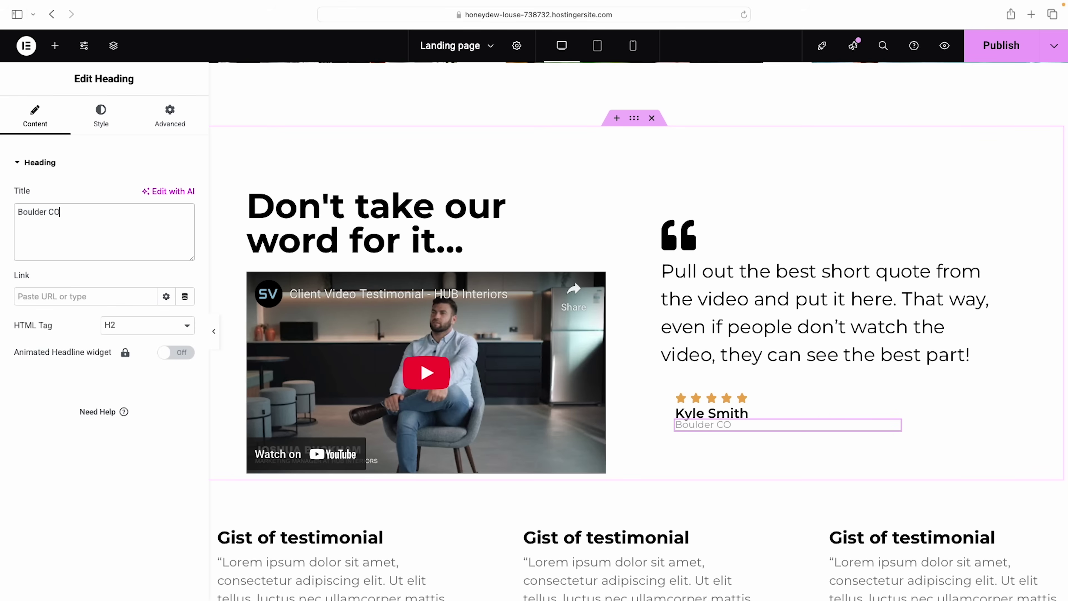
Retitle the first of the three written testimonials "Cut my workload 50%"
{"action": "scroll", "coordinate": [453, 303], "scroll_direction": "down", "scroll_amount": 3}
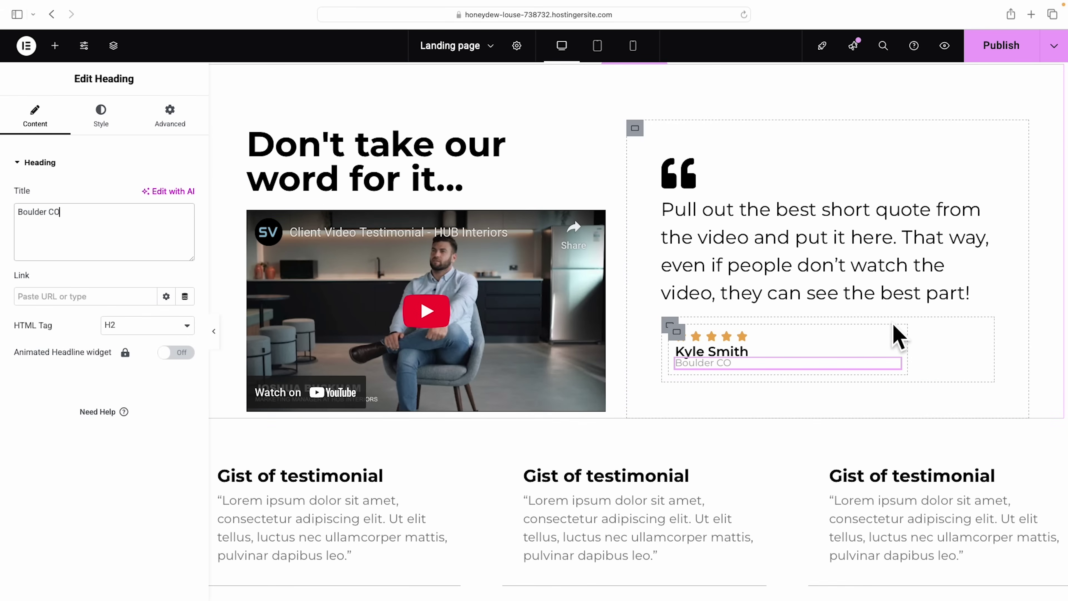
{"action": "scroll", "coordinate": [897, 337], "scroll_direction": "down", "scroll_amount": 10}
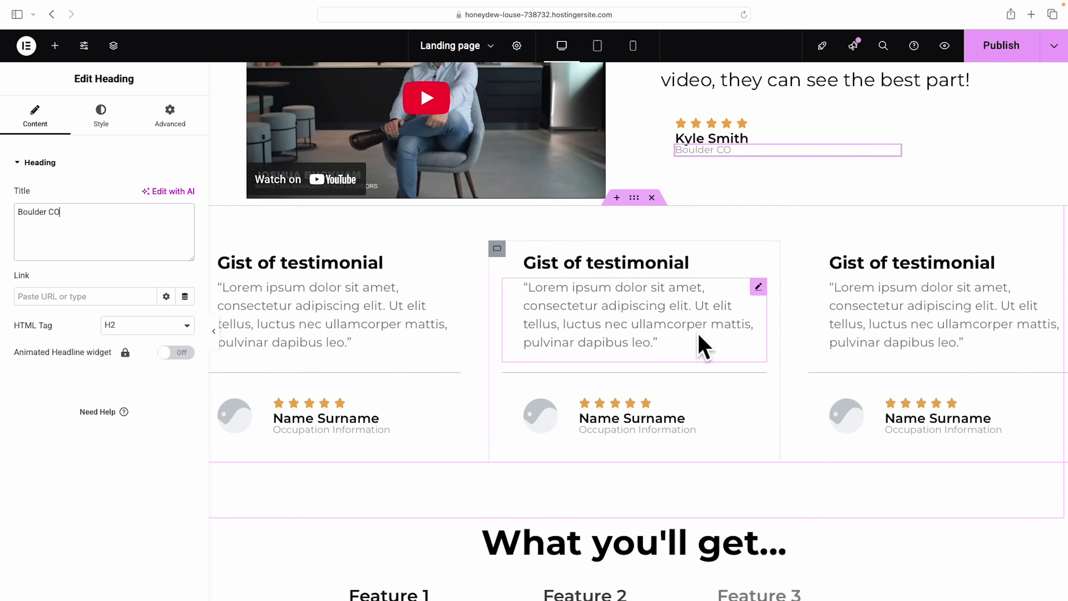
{"action": "scroll", "coordinate": [992, 396], "scroll_direction": "down", "scroll_amount": 1}
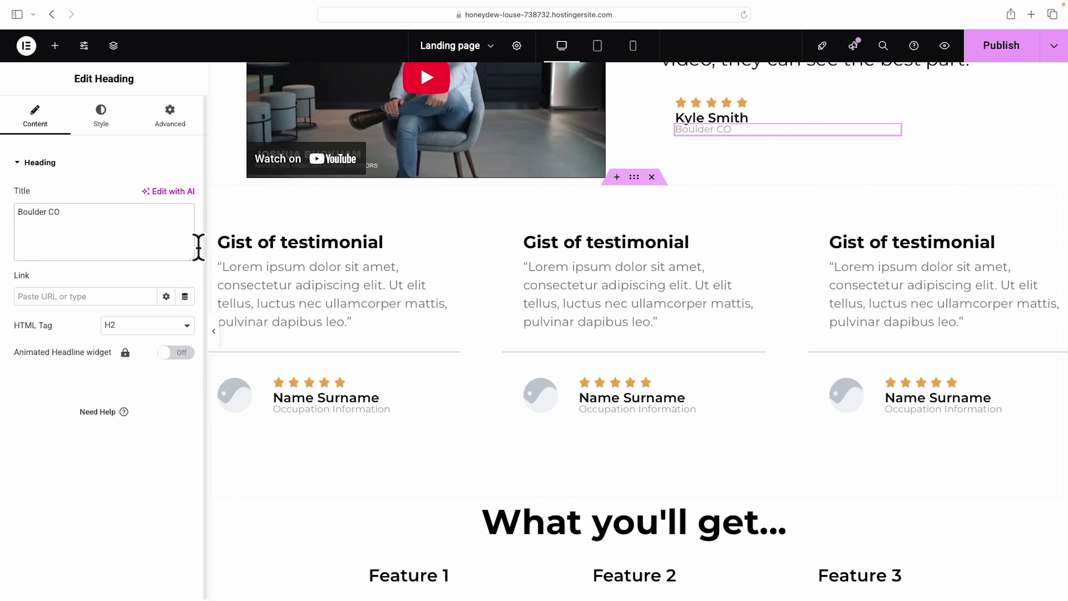
{"action": "left_click", "coordinate": [334, 246]}
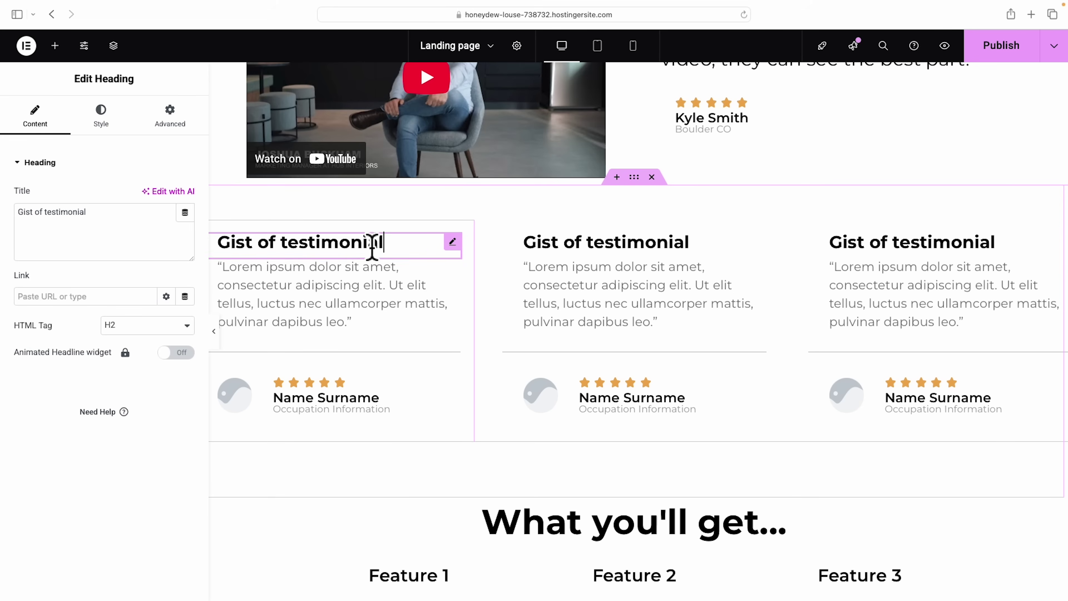
{"action": "left_click", "coordinate": [120, 220]}
{"action": "key", "text": "super+a"}
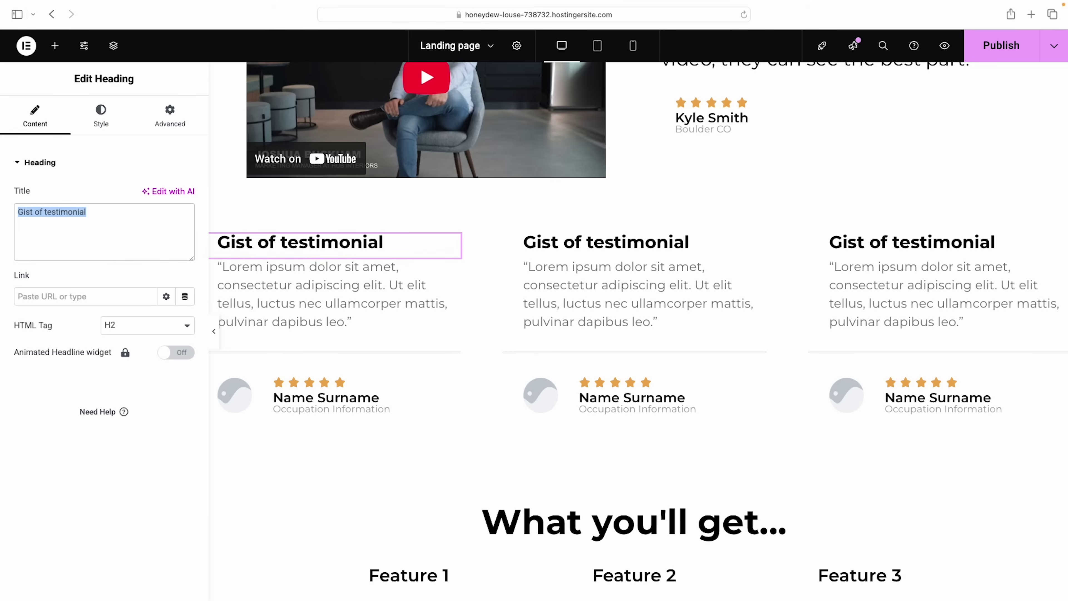
{"action": "type", "text": "Cut my workload 50%"}
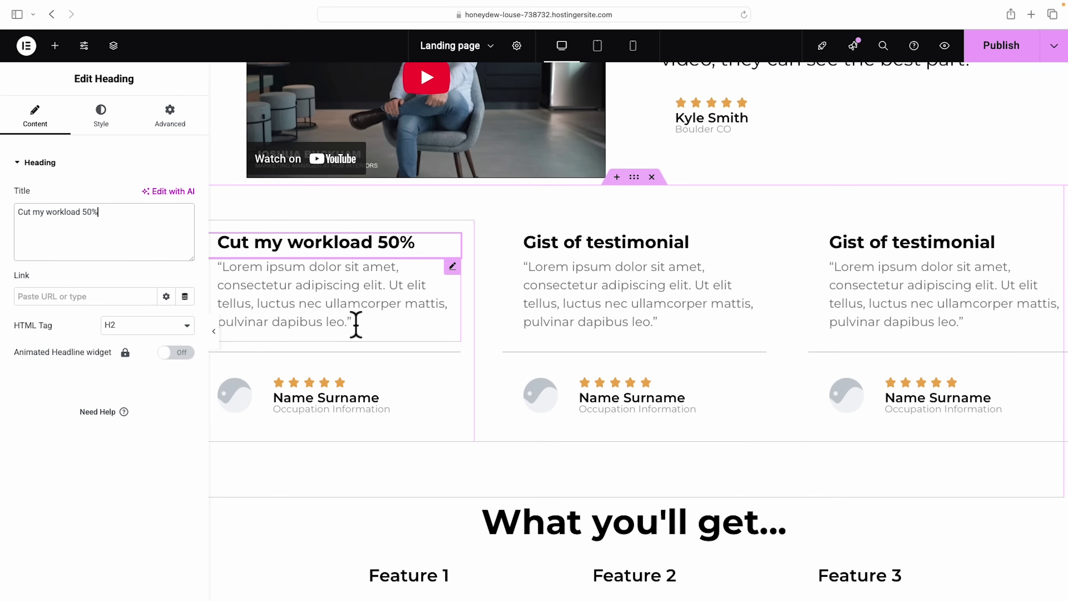
Delete the occupation line from the first written testimonial and select its name heading
{"action": "left_click", "coordinate": [439, 399]}
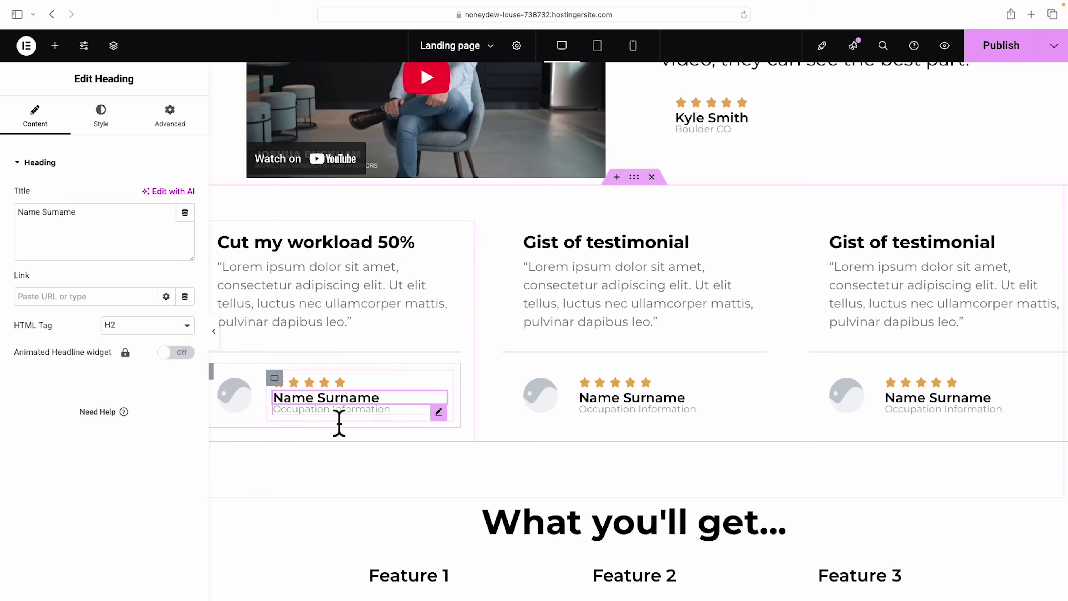
{"action": "left_click", "coordinate": [435, 414]}
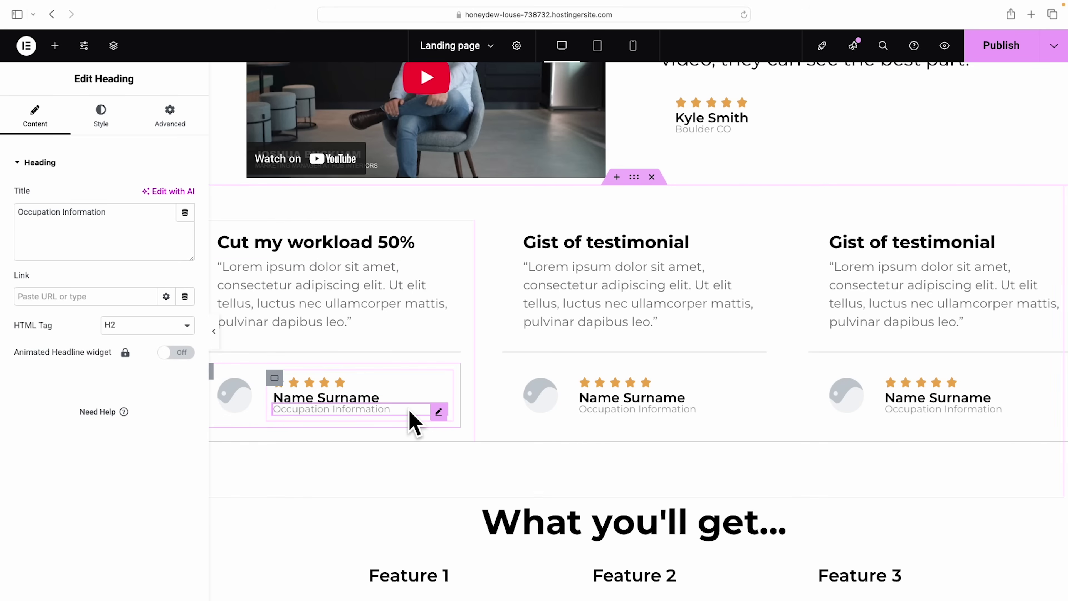
{"action": "right_click", "coordinate": [439, 415]}
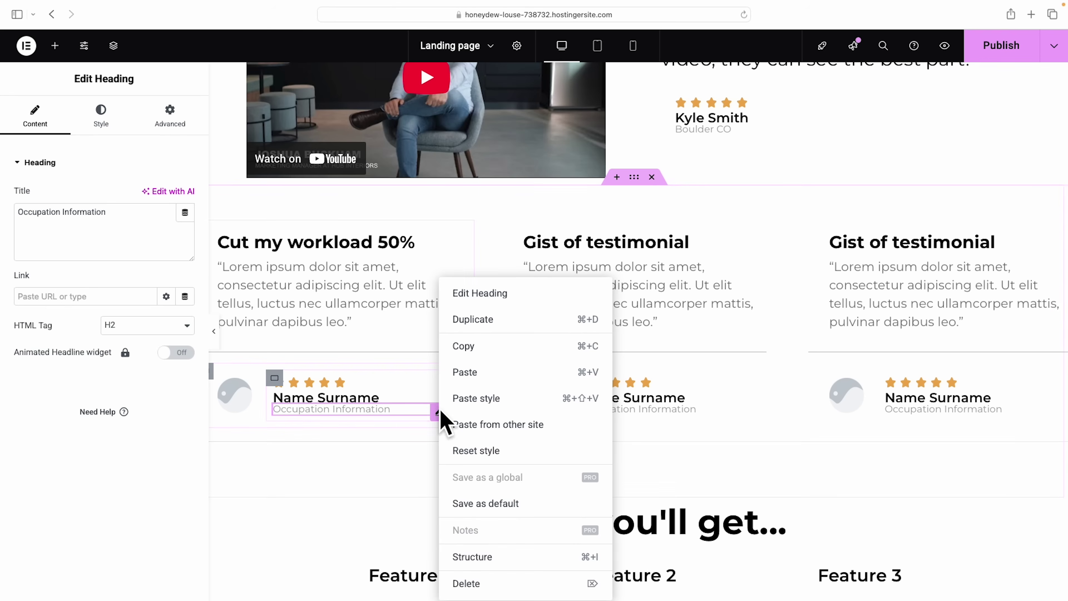
{"action": "left_click", "coordinate": [470, 582]}
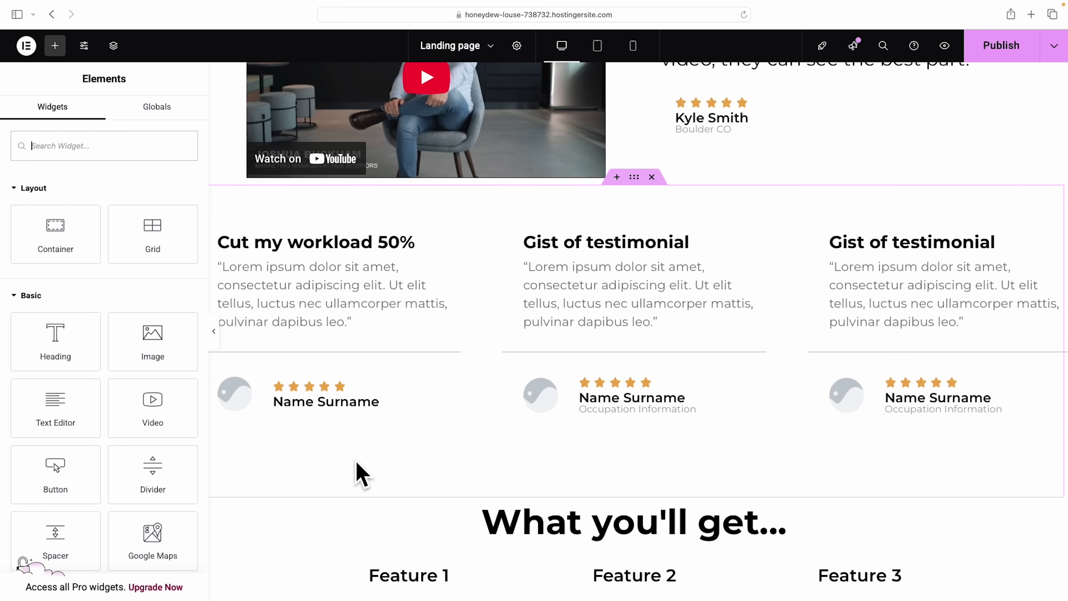
{"action": "left_click", "coordinate": [282, 396]}
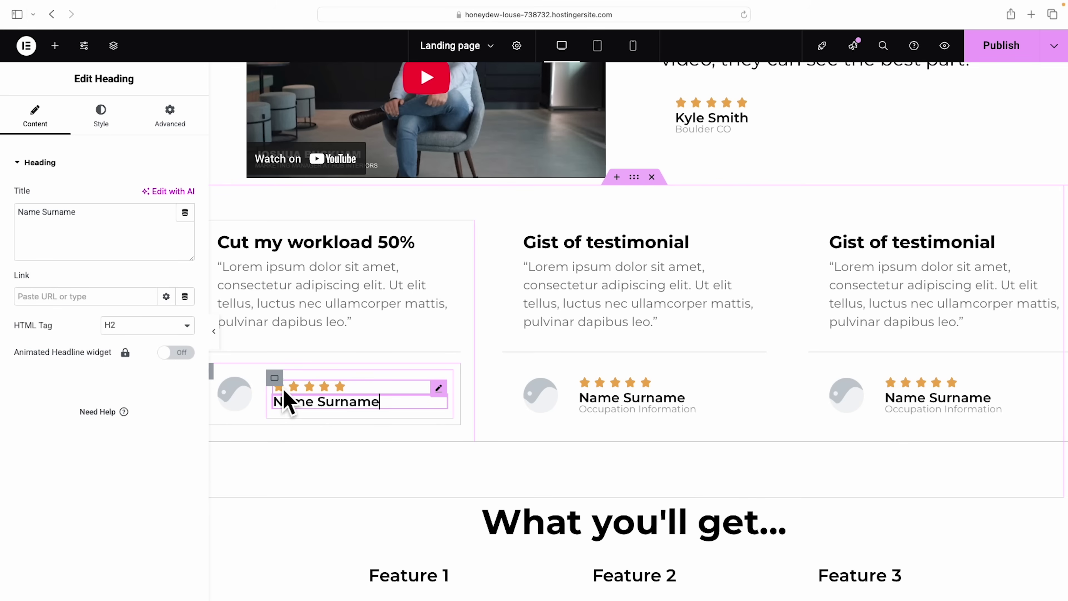
Replace the first written testimonial's placeholder image with the photo of the woman in a navy hoodie against pink
{"action": "left_click", "coordinate": [251, 393]}
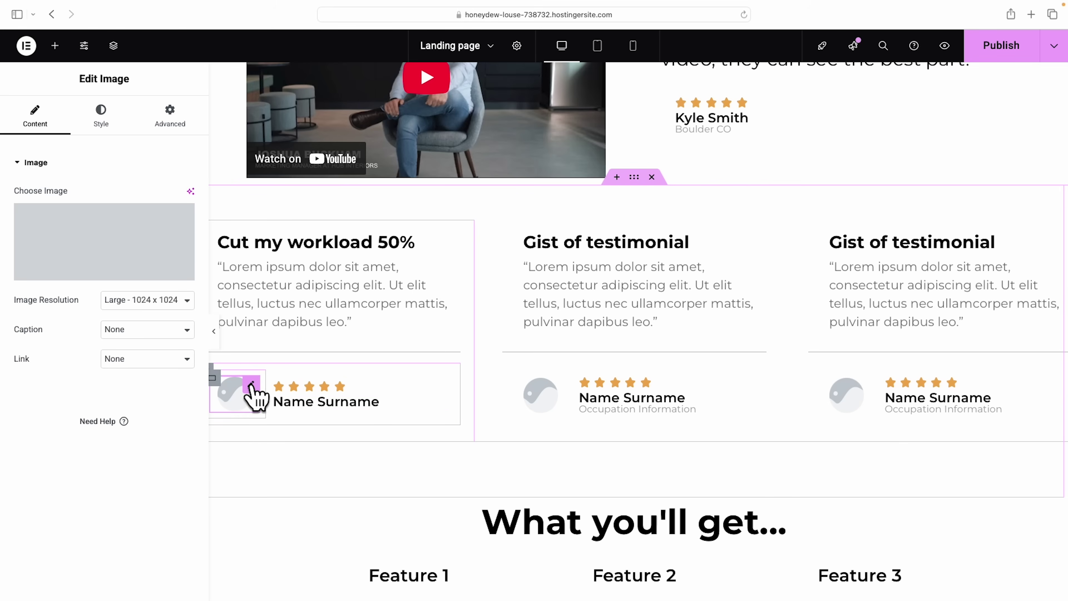
{"action": "left_click", "coordinate": [87, 271]}
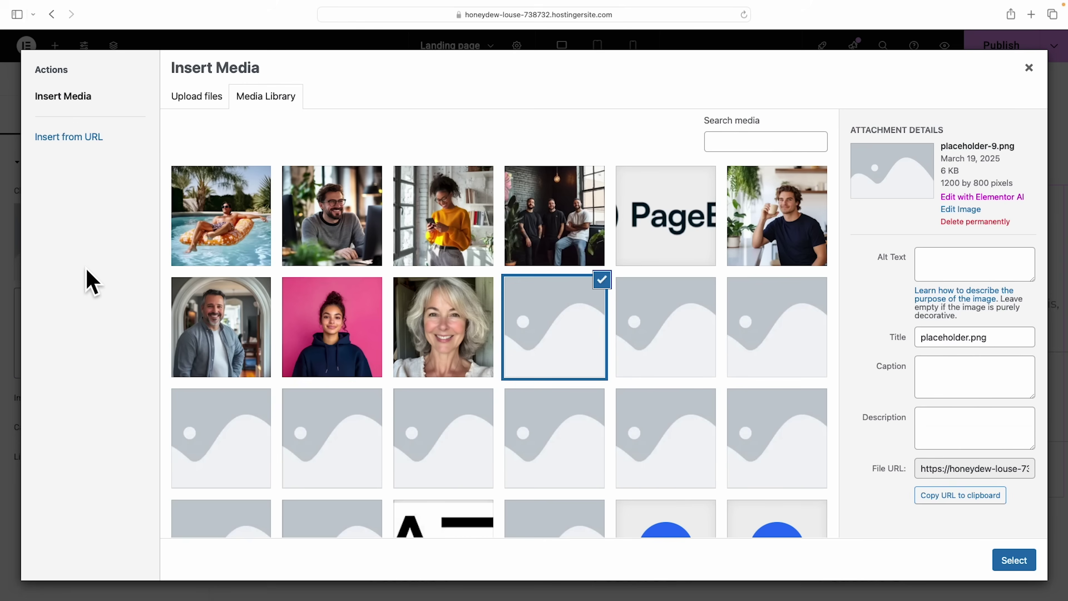
{"action": "left_click", "coordinate": [336, 311]}
{"action": "left_click", "coordinate": [1018, 562]}
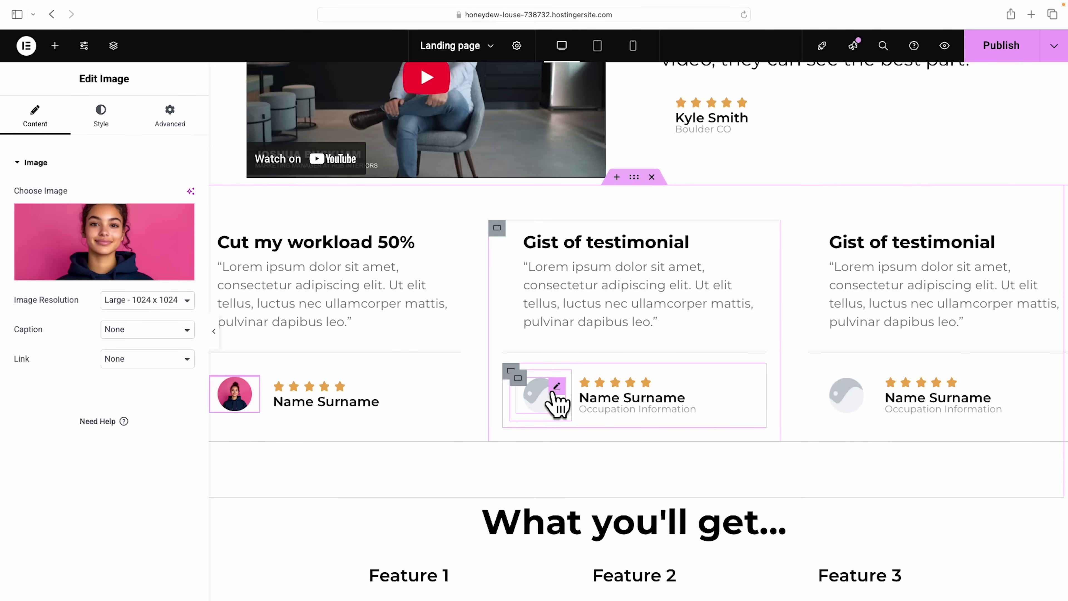
Replace the second testimonial's placeholder image with the photo of the smiling man in the arched doorway
{"action": "left_click", "coordinate": [556, 403]}
{"action": "left_click", "coordinate": [84, 269]}
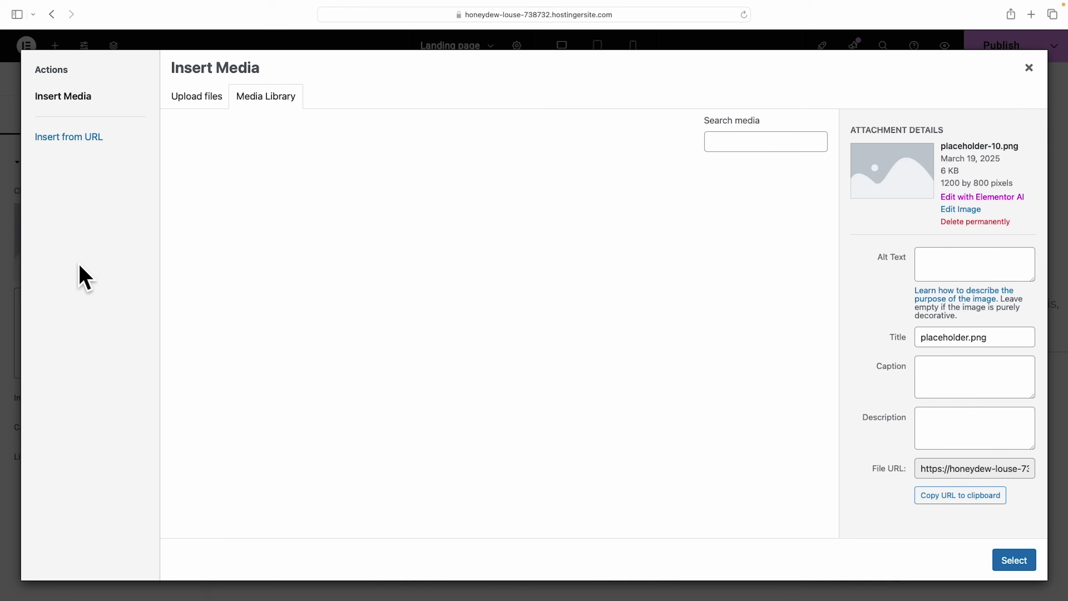
{"action": "left_click", "coordinate": [235, 329]}
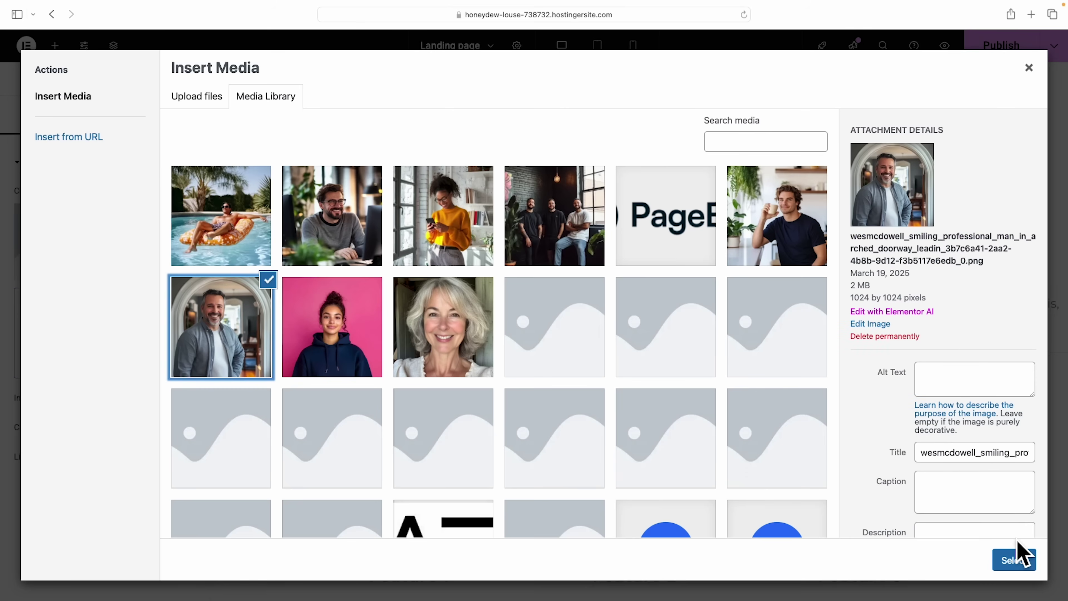
{"action": "left_click", "coordinate": [1014, 560]}
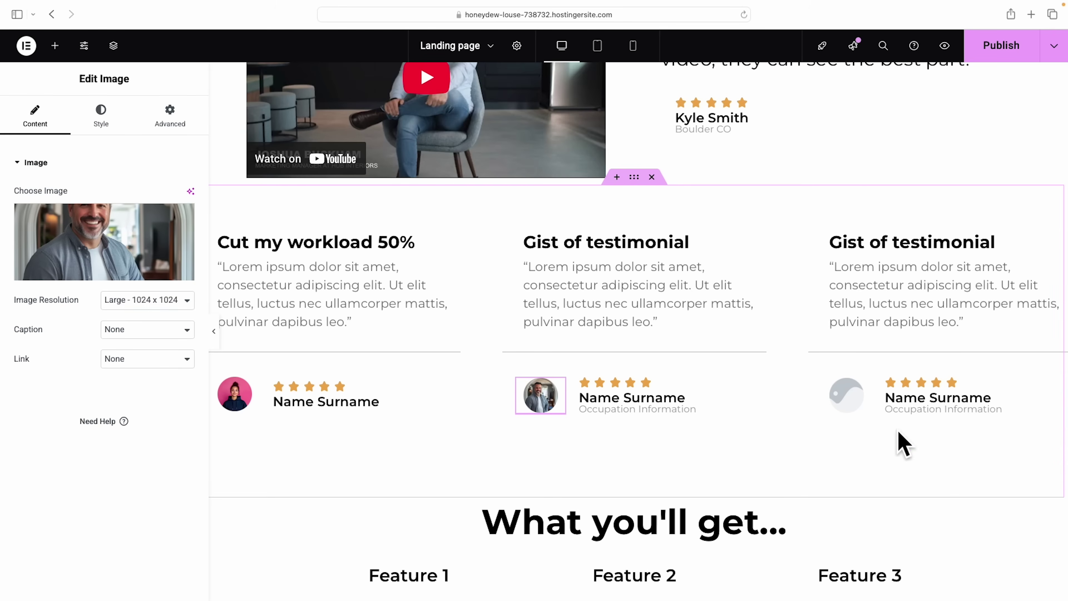
Replace the third testimonial's placeholder image with the portrait of the smiling grey-haired woman
{"action": "left_click", "coordinate": [868, 400]}
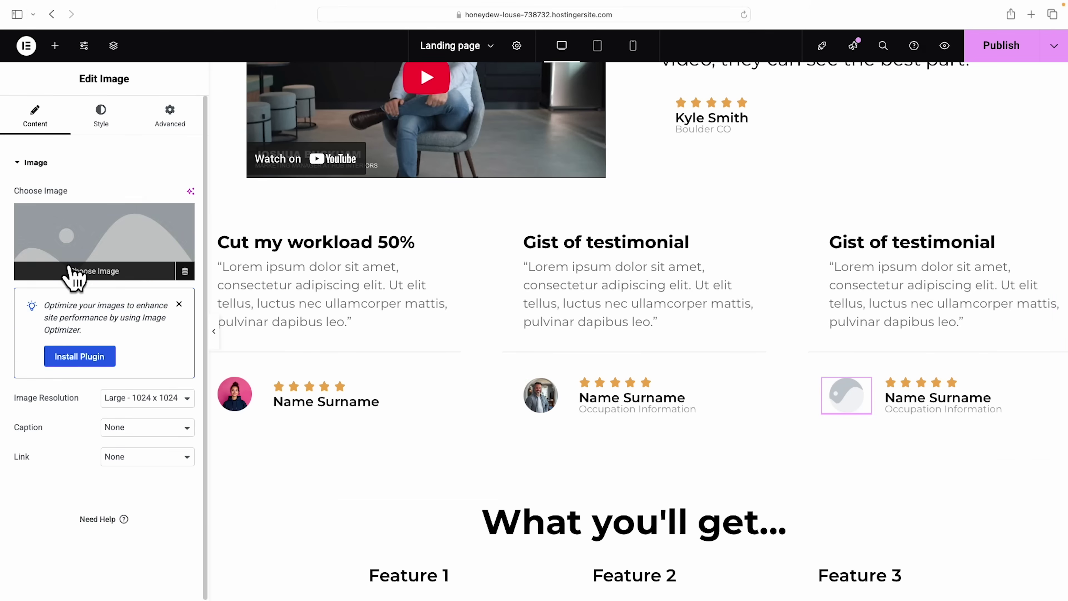
{"action": "left_click", "coordinate": [71, 269]}
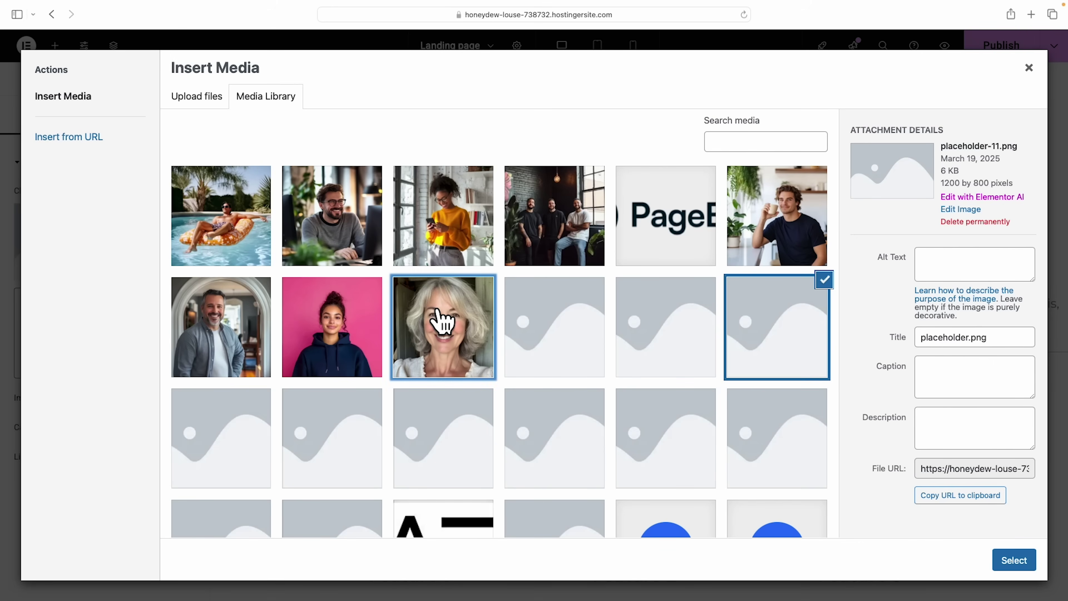
{"action": "left_click", "coordinate": [443, 322]}
{"action": "left_click", "coordinate": [1014, 561]}
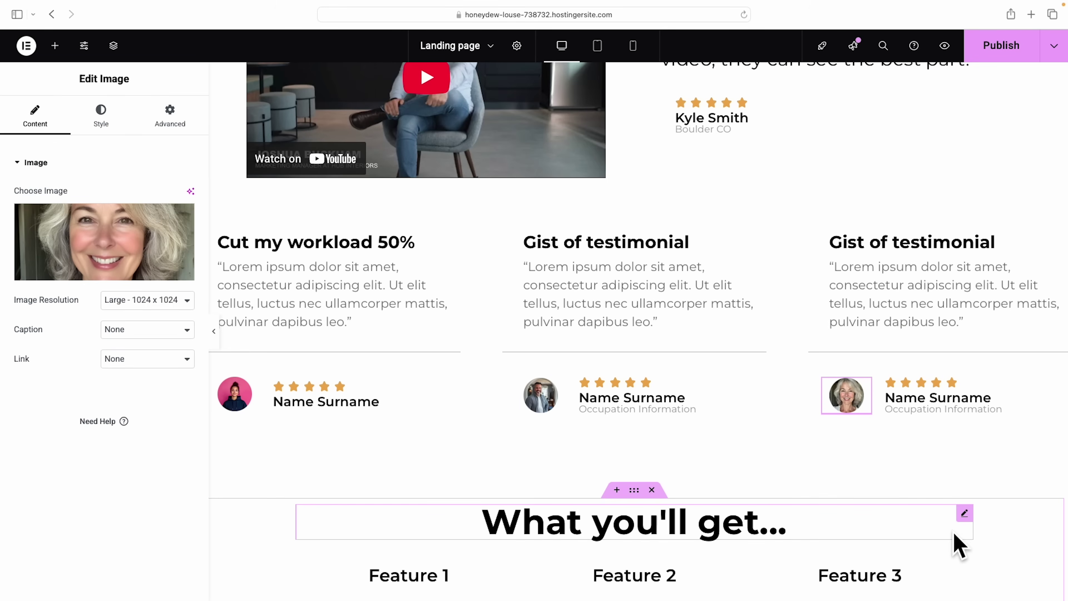
Examine the page from the "Why this offer?" benefits through the testimonials to the "What you'll get..." features, comparing how the sections look
{"action": "scroll", "coordinate": [958, 547], "scroll_direction": "down", "scroll_amount": 6}
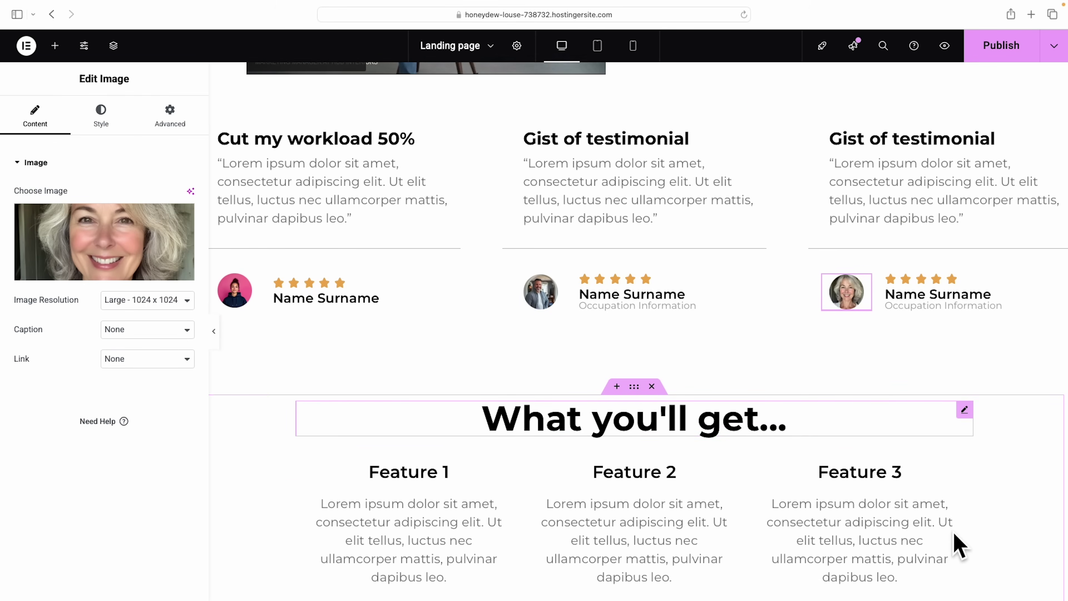
{"action": "scroll", "coordinate": [989, 462], "scroll_direction": "down", "scroll_amount": 1}
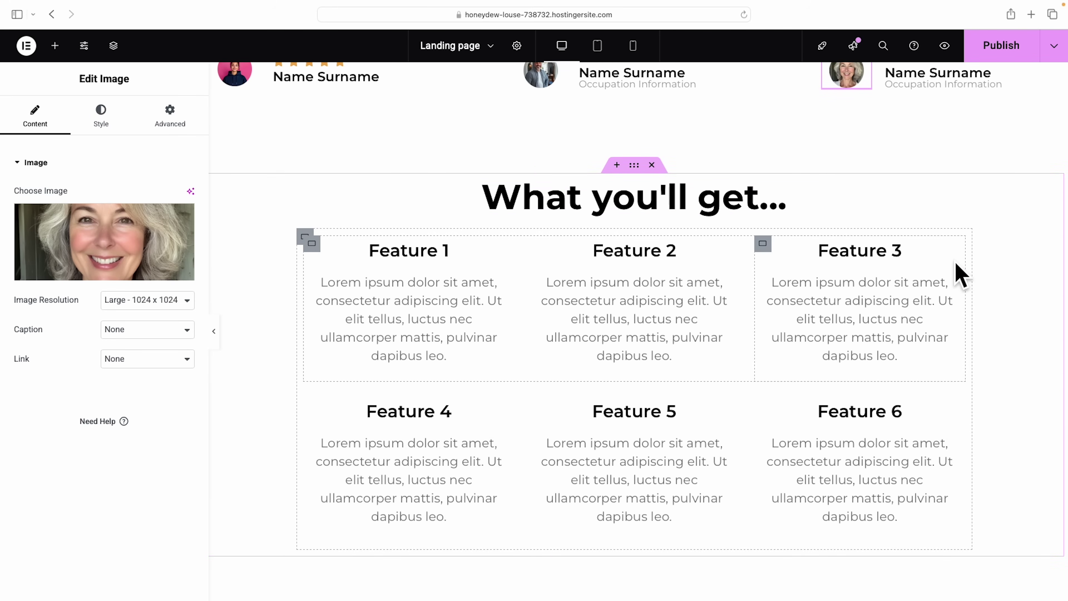
{"action": "scroll", "coordinate": [963, 316], "scroll_direction": "up", "scroll_amount": 15}
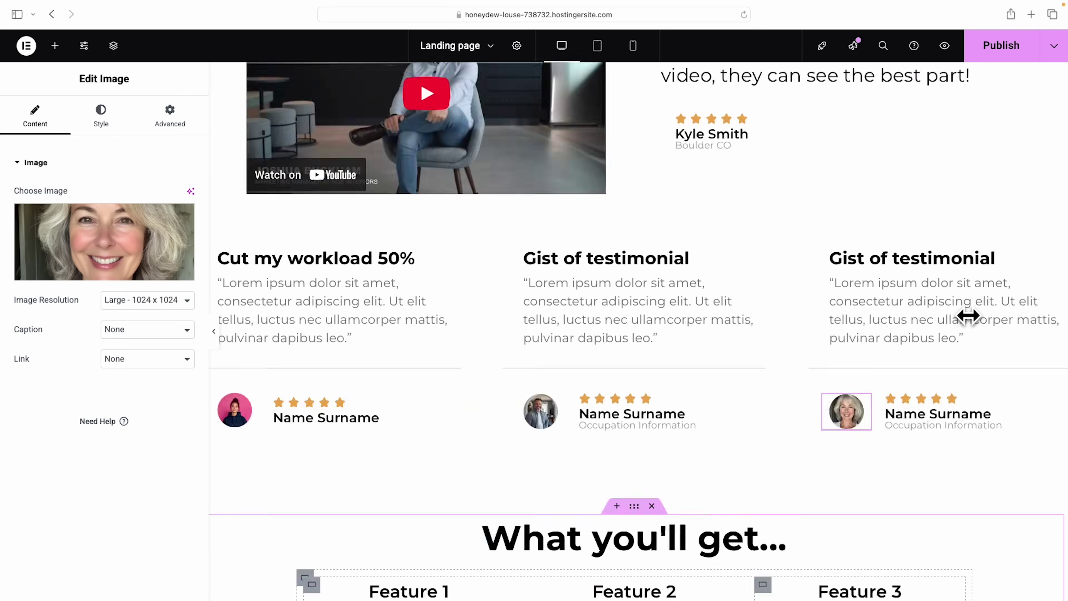
{"action": "scroll", "coordinate": [962, 315], "scroll_direction": "up", "scroll_amount": 5}
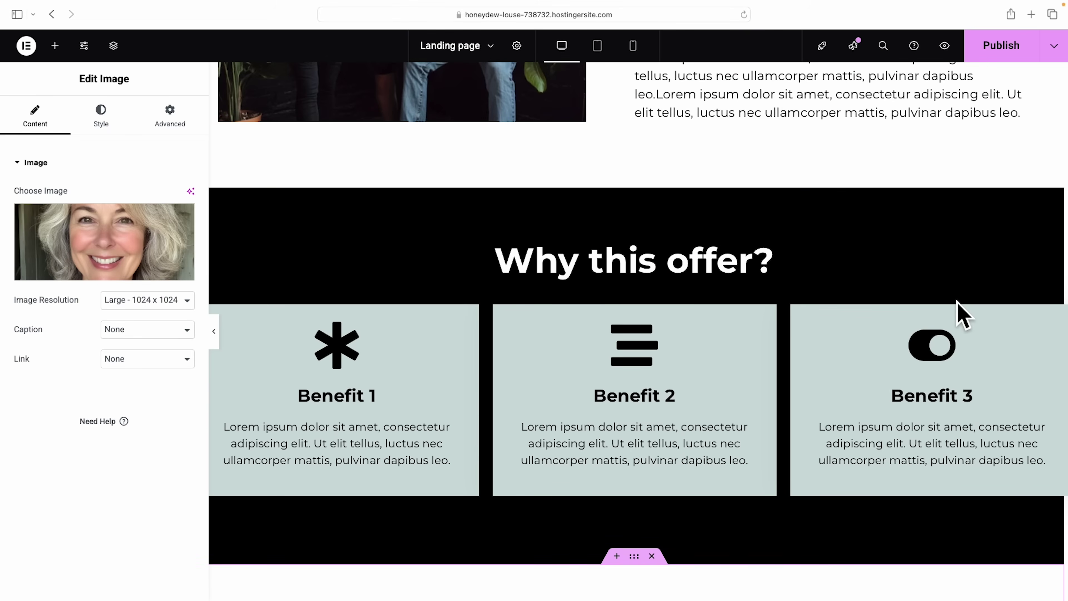
{"action": "scroll", "coordinate": [849, 380], "scroll_direction": "down", "scroll_amount": 1}
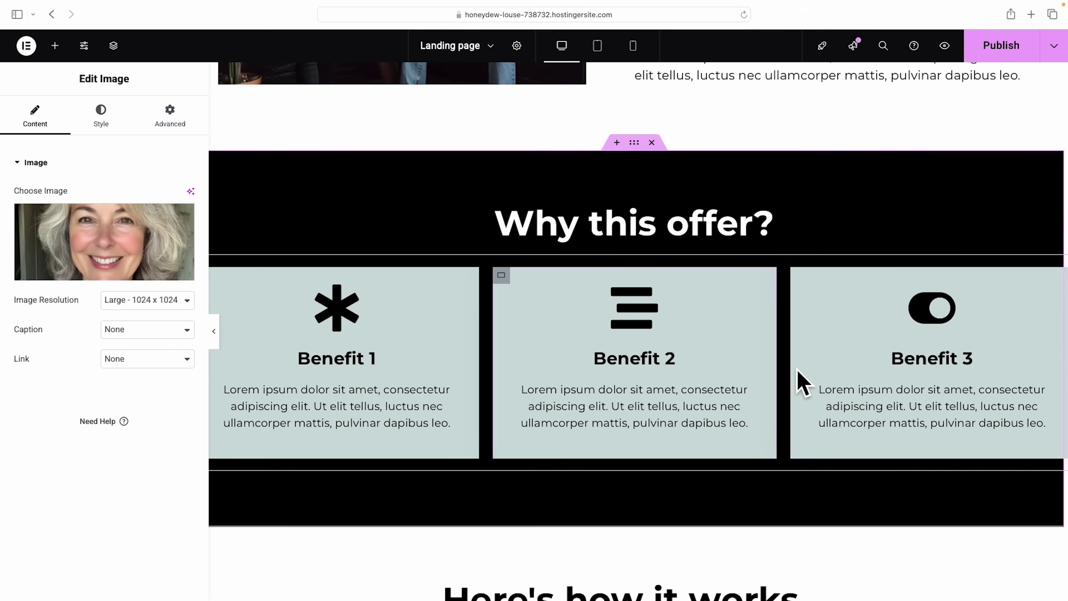
{"action": "scroll", "coordinate": [936, 382], "scroll_direction": "down", "scroll_amount": 10}
{"action": "scroll", "coordinate": [940, 383], "scroll_direction": "down", "scroll_amount": 15}
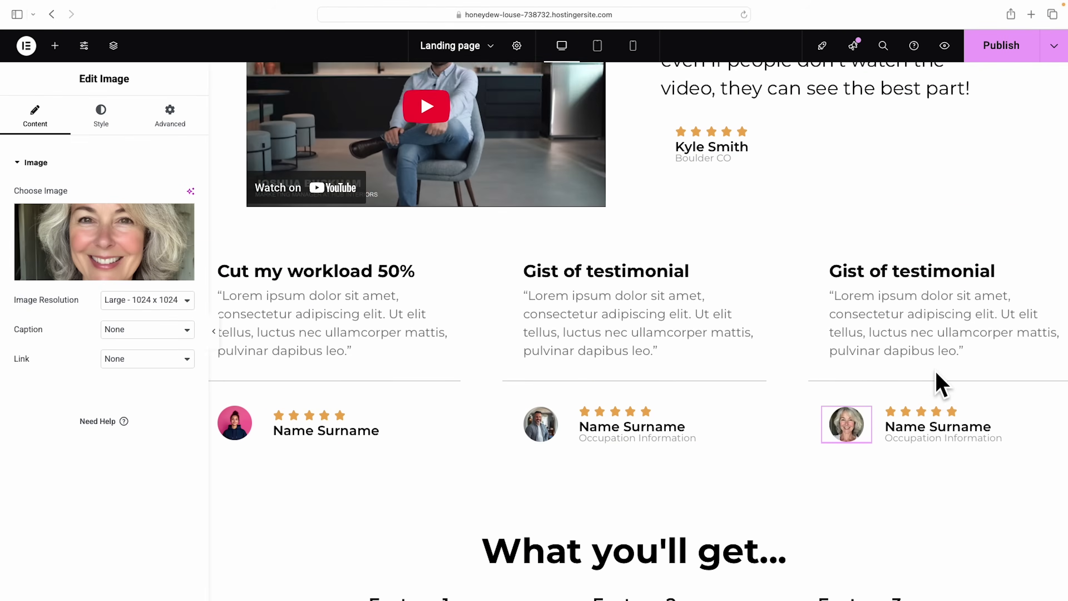
{"action": "scroll", "coordinate": [937, 379], "scroll_direction": "down", "scroll_amount": 2}
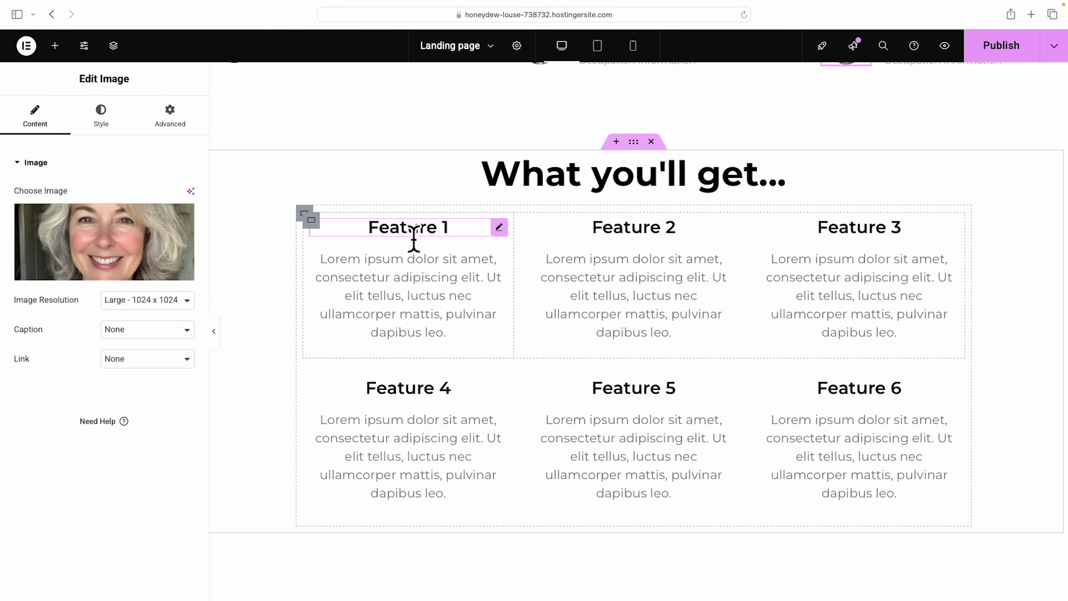
Open the "Feature 1" heading for editing and select its title text
{"action": "scroll", "coordinate": [421, 237], "scroll_direction": "down", "scroll_amount": 1}
{"action": "left_click", "coordinate": [453, 229]}
{"action": "left_click_drag", "start_coordinate": [67, 222], "coordinate": [1, 225]}
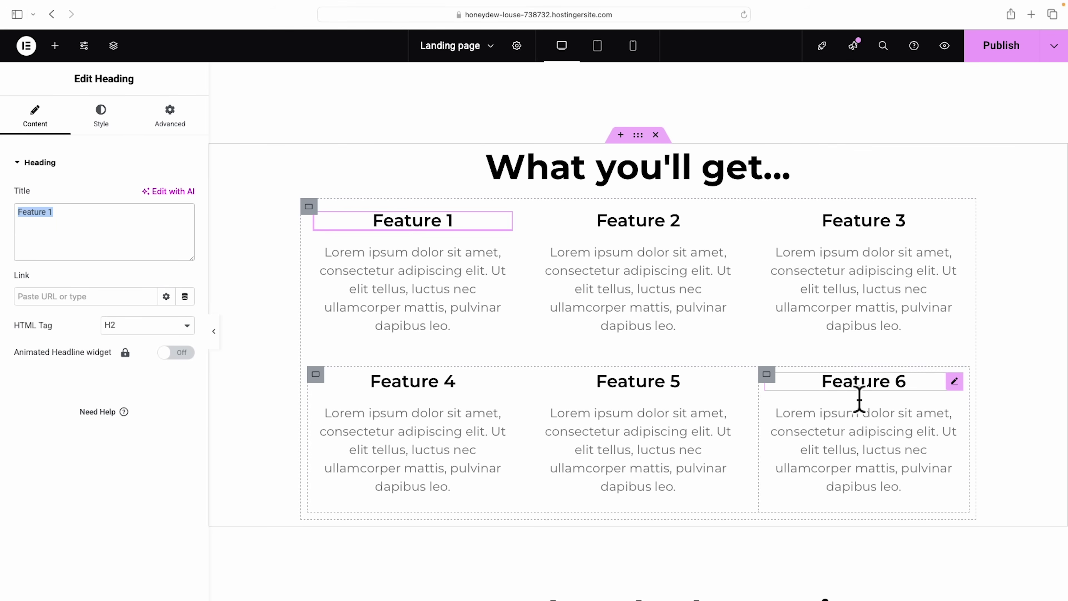
Delete the Feature 6 container from the second row of the "What you'll get..." section
{"action": "scroll", "coordinate": [875, 261], "scroll_direction": "down", "scroll_amount": 1}
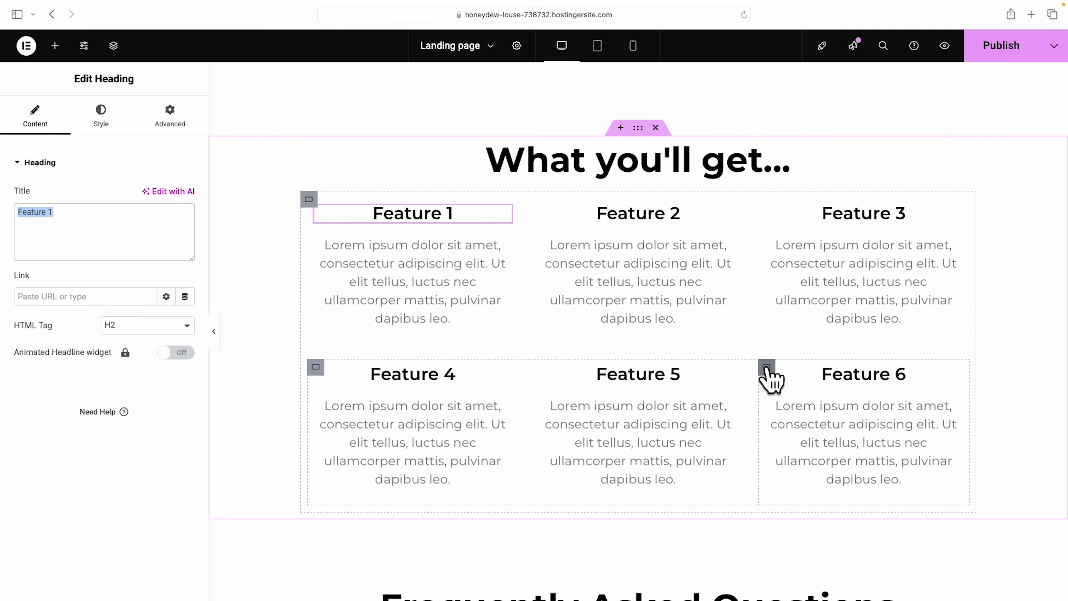
{"action": "right_click", "coordinate": [767, 368]}
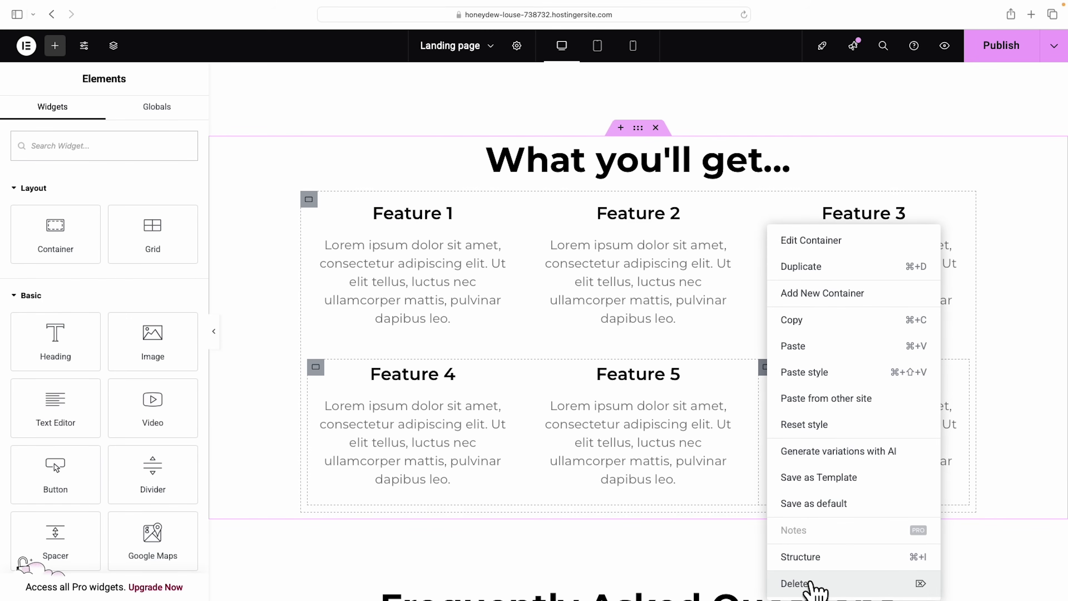
{"action": "left_click", "coordinate": [794, 583]}
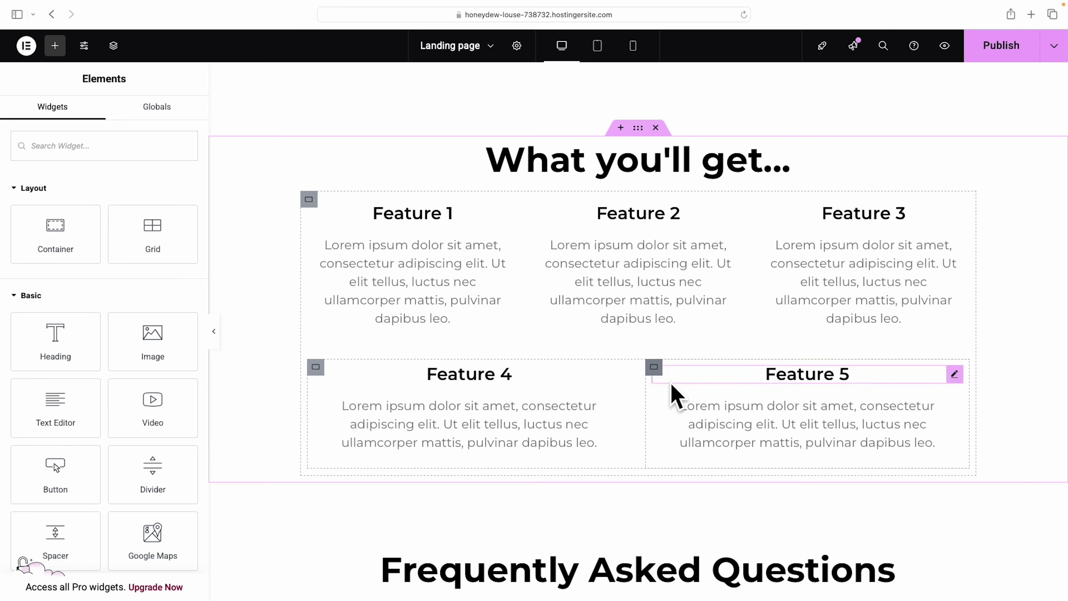
Duplicate the container that holds both rows of features under "What you'll get..."
{"action": "left_click", "coordinate": [310, 201]}
{"action": "right_click", "coordinate": [310, 204]}
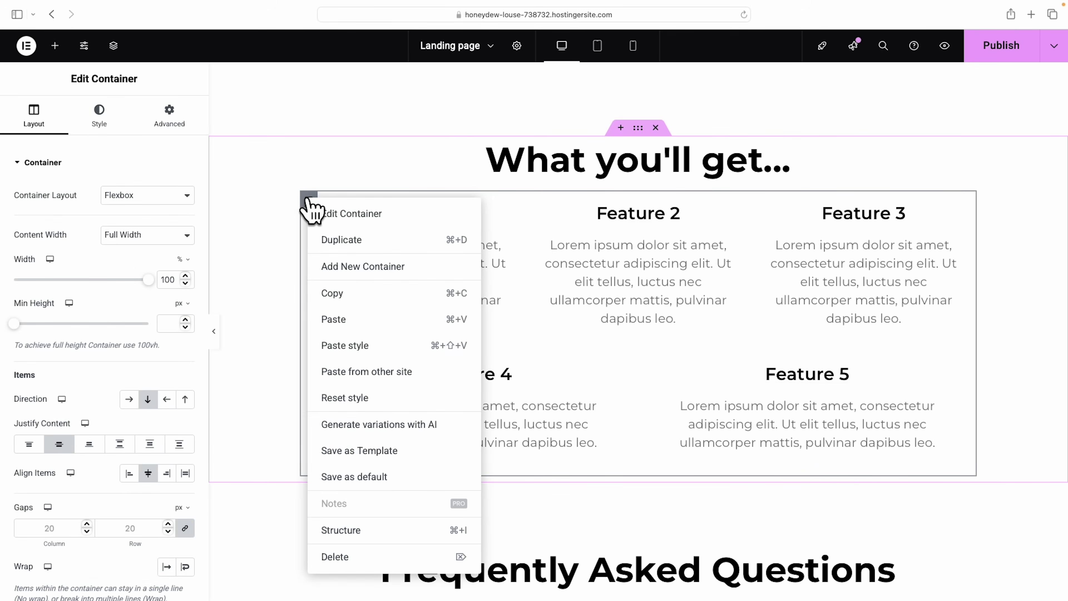
{"action": "left_click", "coordinate": [358, 240]}
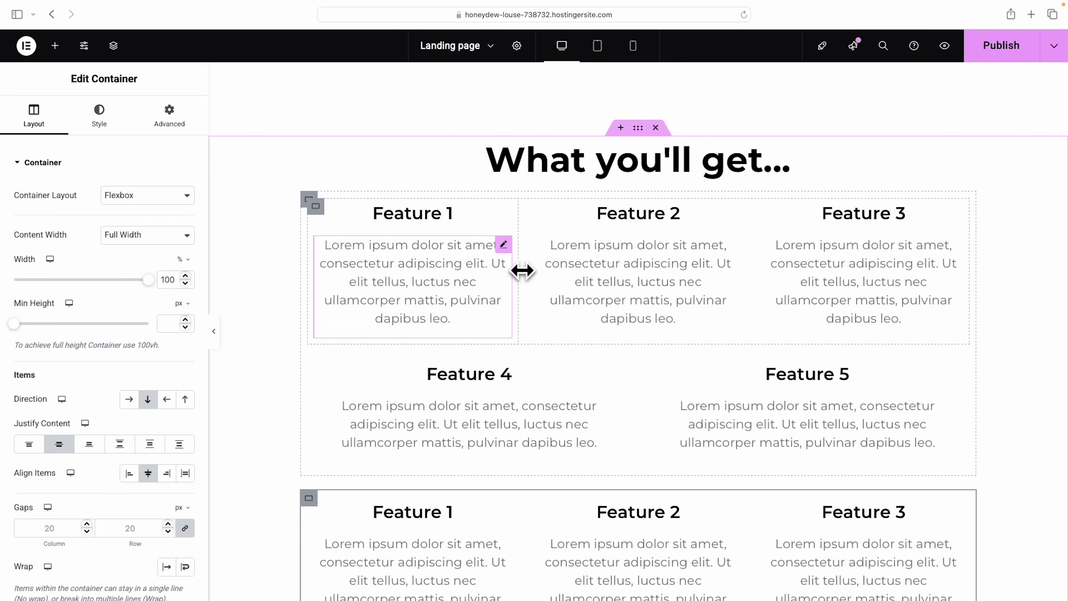
Delete the duplicated features container below the original feature rows
{"action": "scroll", "coordinate": [522, 271], "scroll_direction": "up", "scroll_amount": 2}
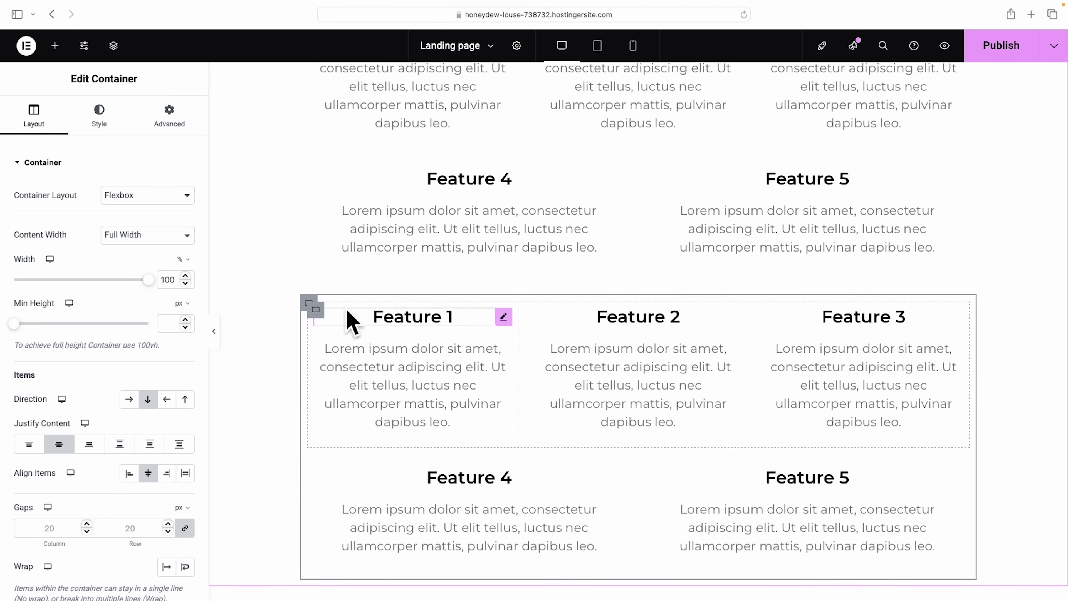
{"action": "scroll", "coordinate": [712, 454], "scroll_direction": "up", "scroll_amount": 5}
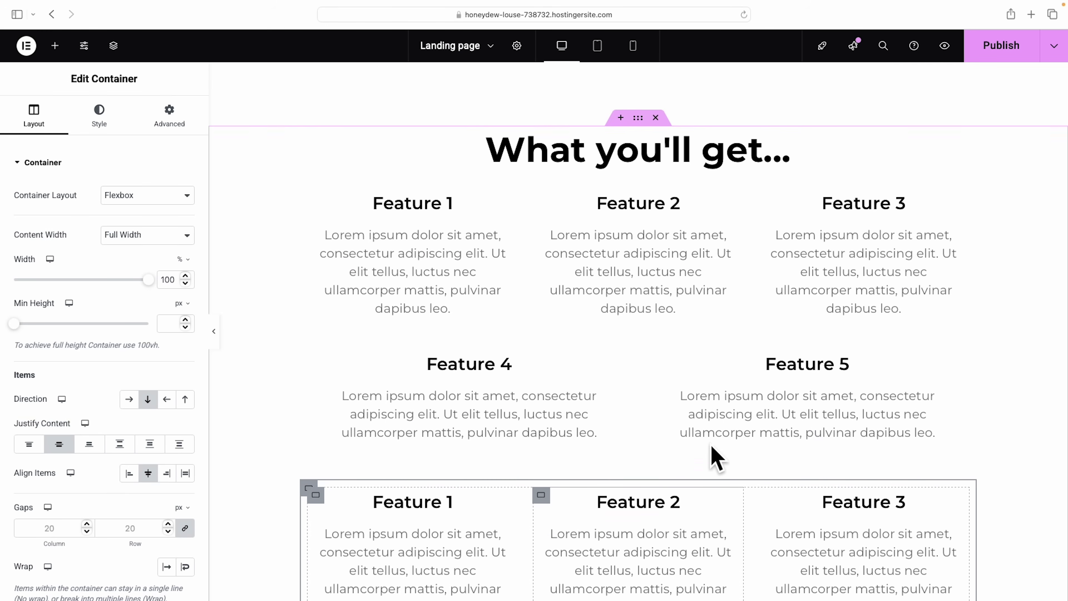
{"action": "scroll", "coordinate": [749, 444], "scroll_direction": "down", "scroll_amount": 3}
{"action": "right_click", "coordinate": [310, 403]}
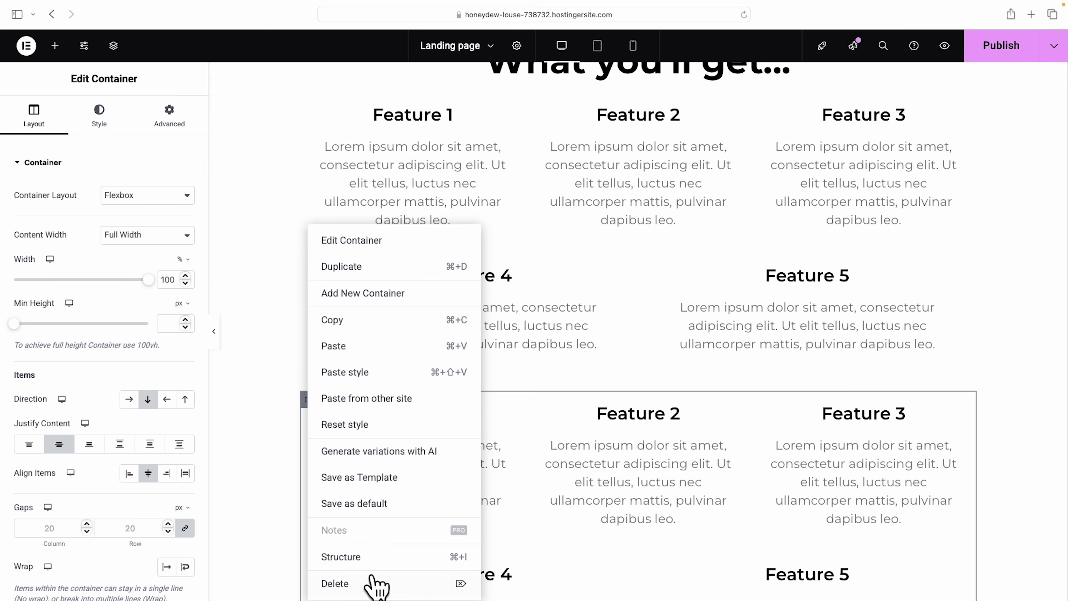
{"action": "left_click", "coordinate": [335, 583]}
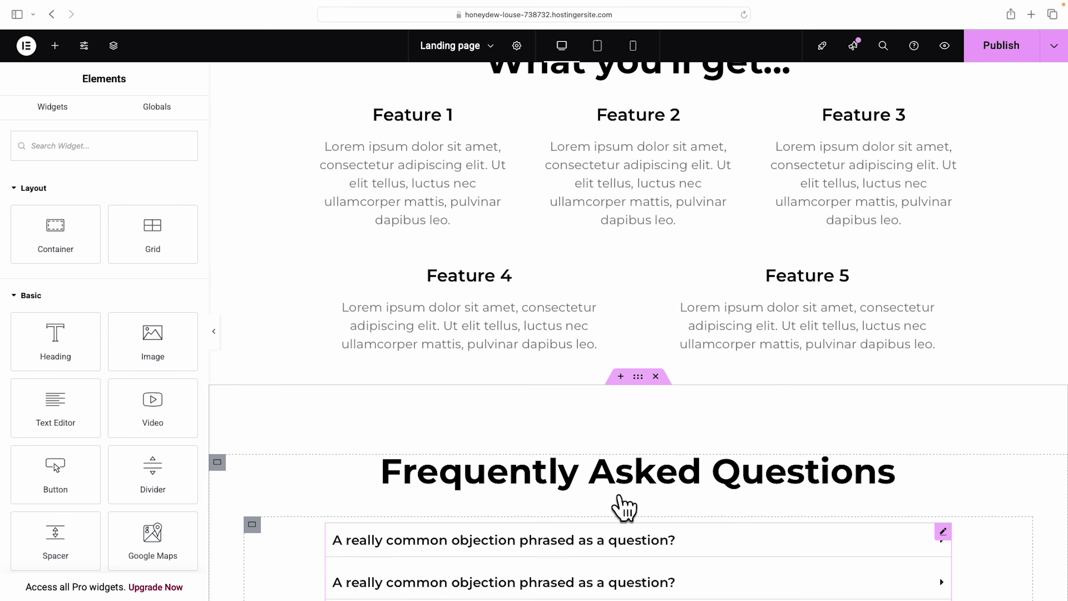
Give the whole "What you'll get..." section a classic background in solid black, #000000
{"action": "scroll", "coordinate": [624, 507], "scroll_direction": "up", "scroll_amount": 4}
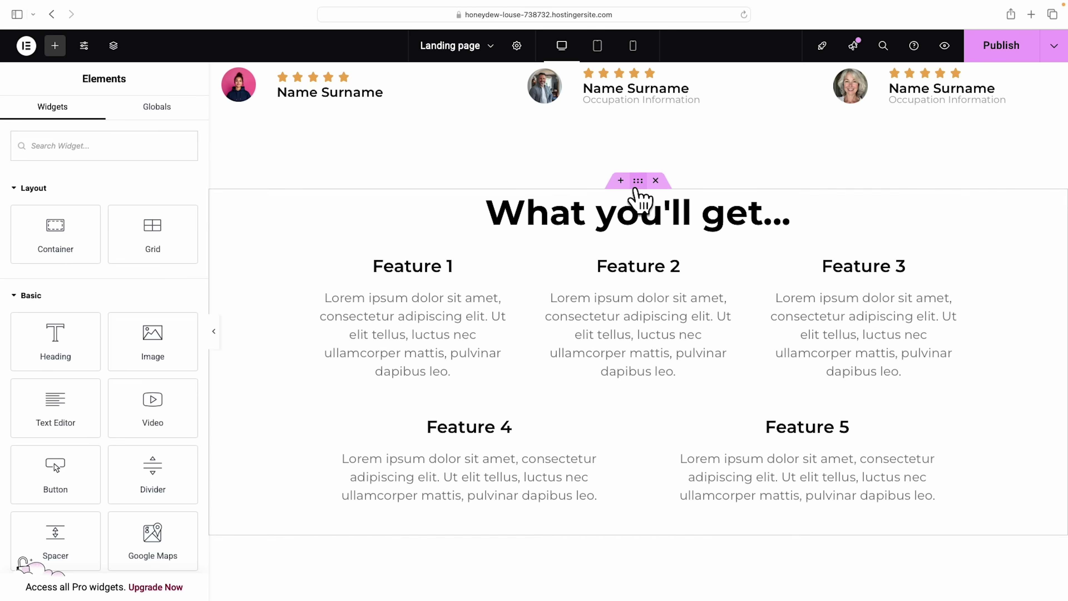
{"action": "left_click", "coordinate": [638, 180]}
{"action": "left_click", "coordinate": [101, 121]}
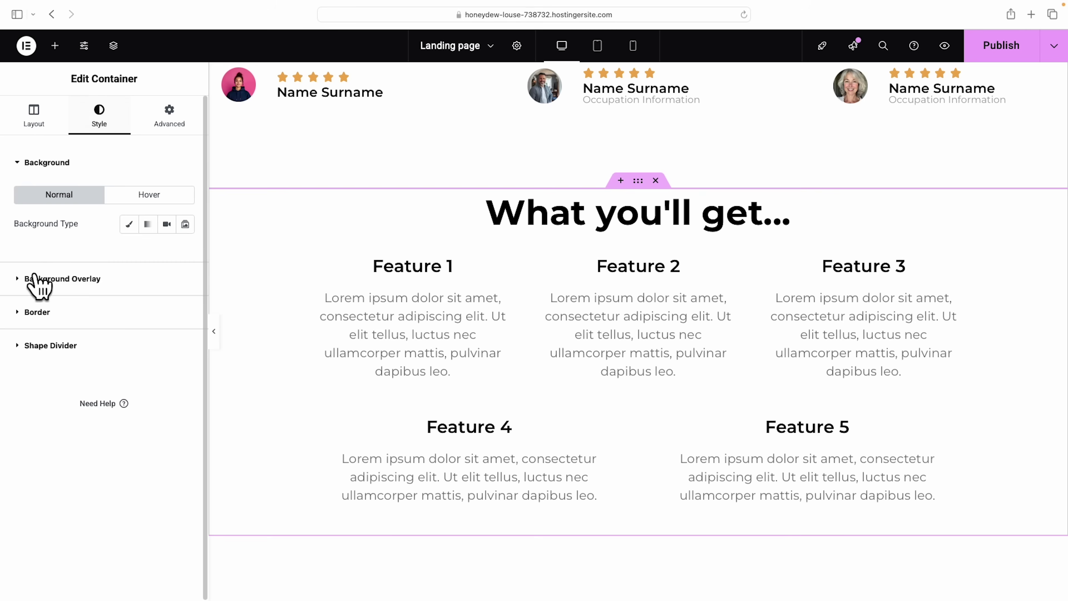
{"action": "left_click", "coordinate": [129, 224]}
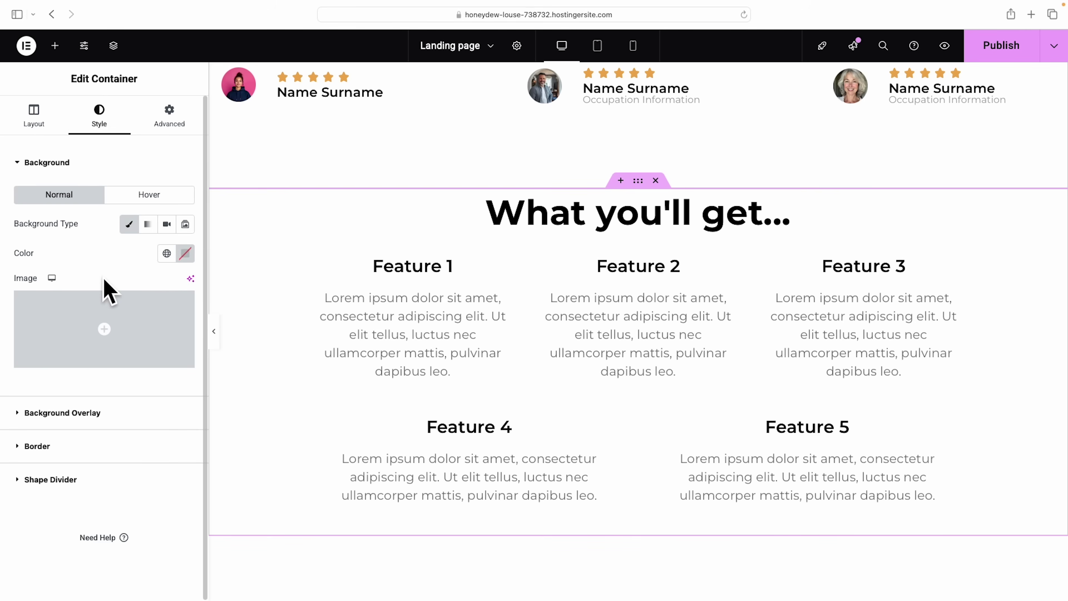
{"action": "left_click", "coordinate": [185, 253]}
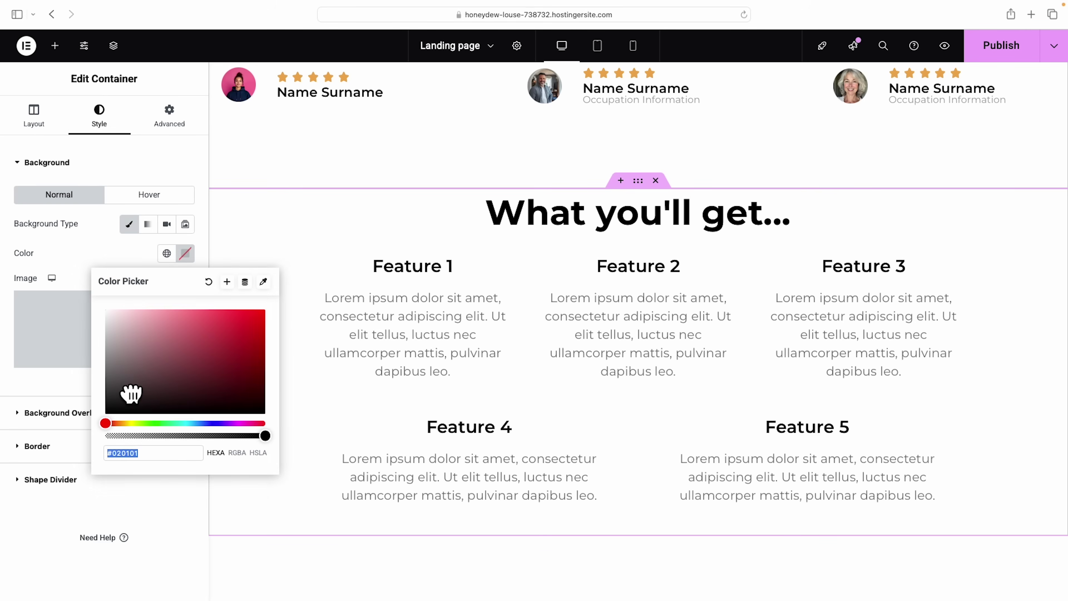
{"action": "left_click_drag", "start_coordinate": [131, 389], "coordinate": [86, 441]}
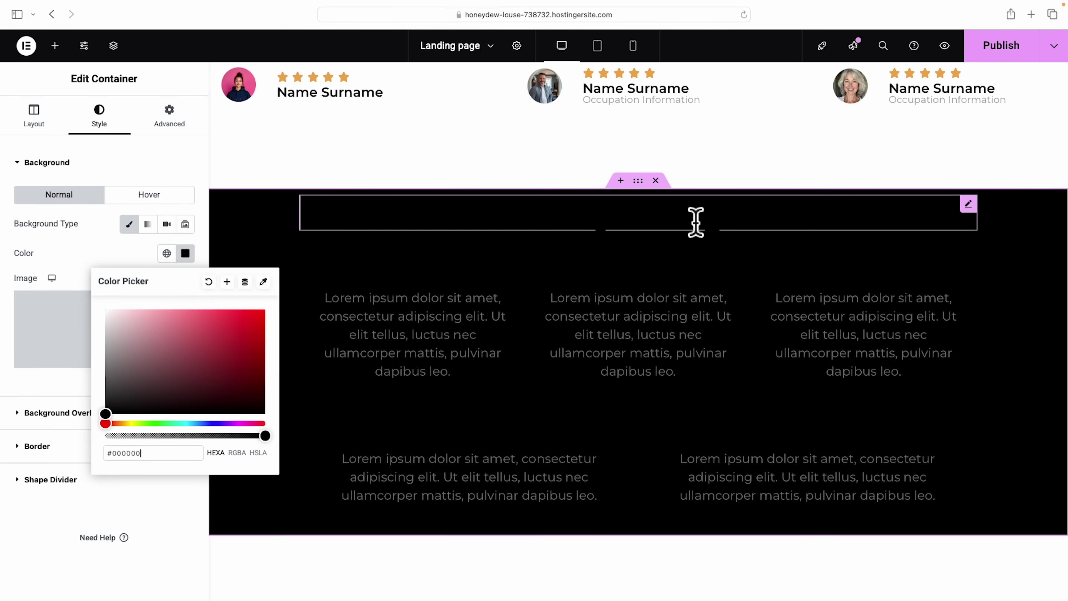
Set the text color of the "What you'll get..." heading to white, #FFFFFF
{"action": "left_click", "coordinate": [685, 228]}
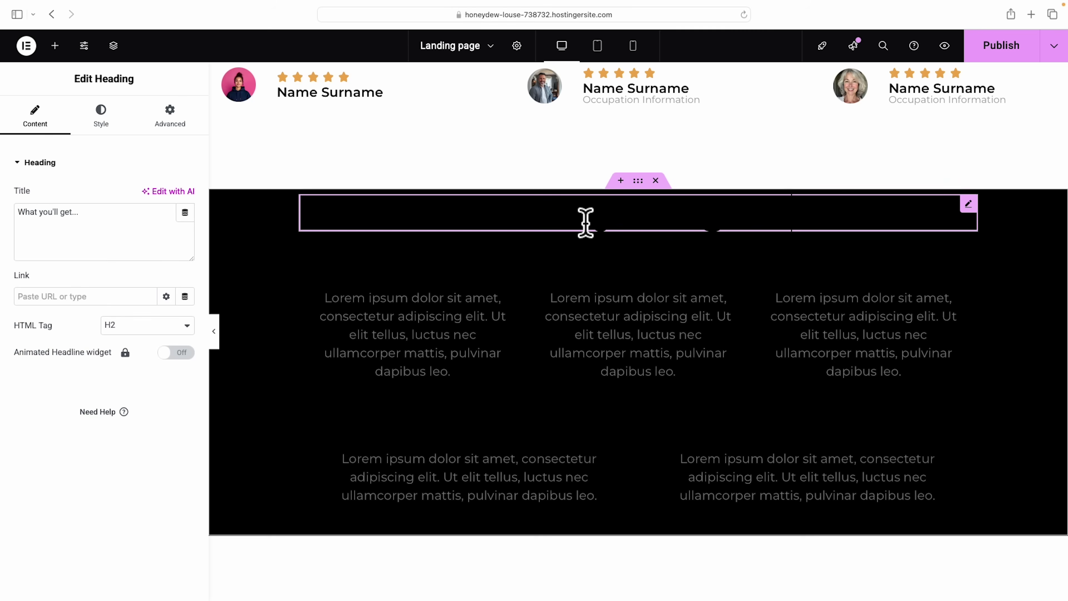
{"action": "left_click", "coordinate": [104, 121]}
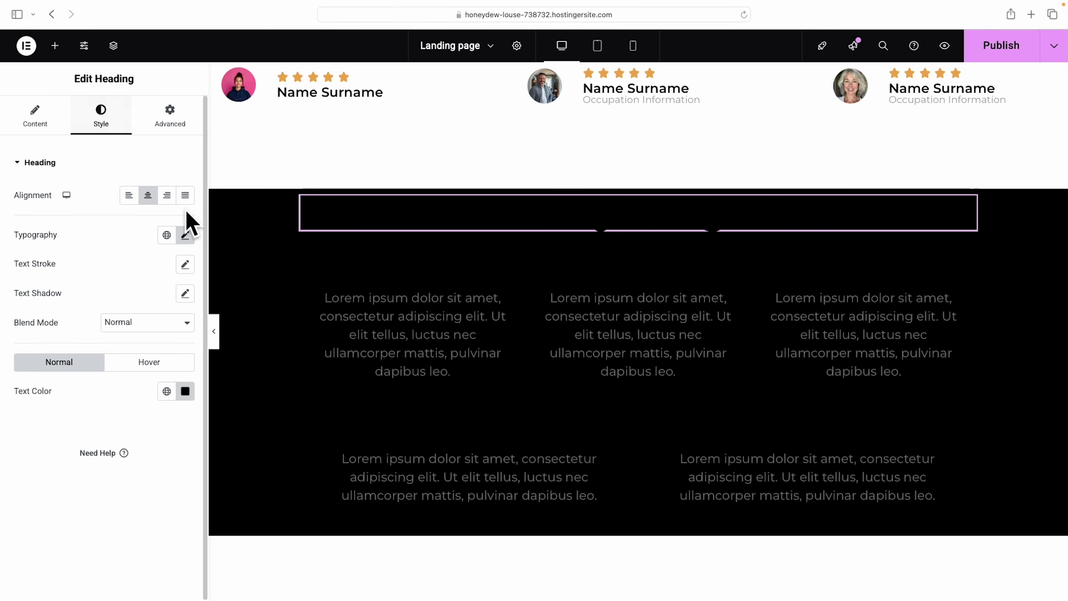
{"action": "left_click", "coordinate": [185, 391]}
{"action": "left_click_drag", "start_coordinate": [117, 221], "coordinate": [34, 200]}
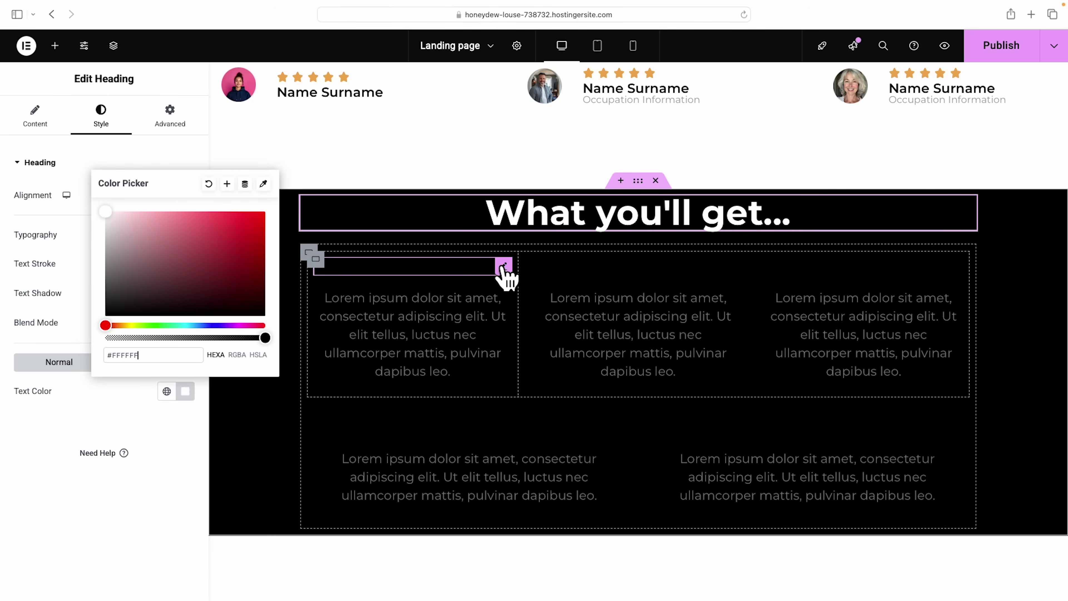
Set the text color of the Feature 1 heading to white, #FFFFFF
{"action": "left_click", "coordinate": [504, 267]}
{"action": "left_click", "coordinate": [100, 118]}
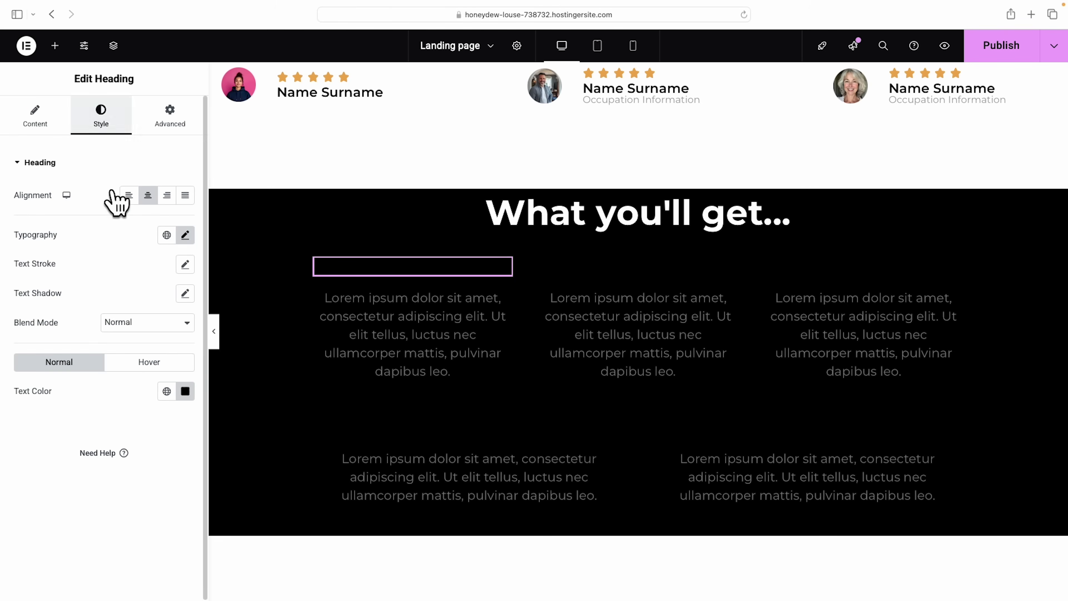
{"action": "left_click", "coordinate": [185, 391]}
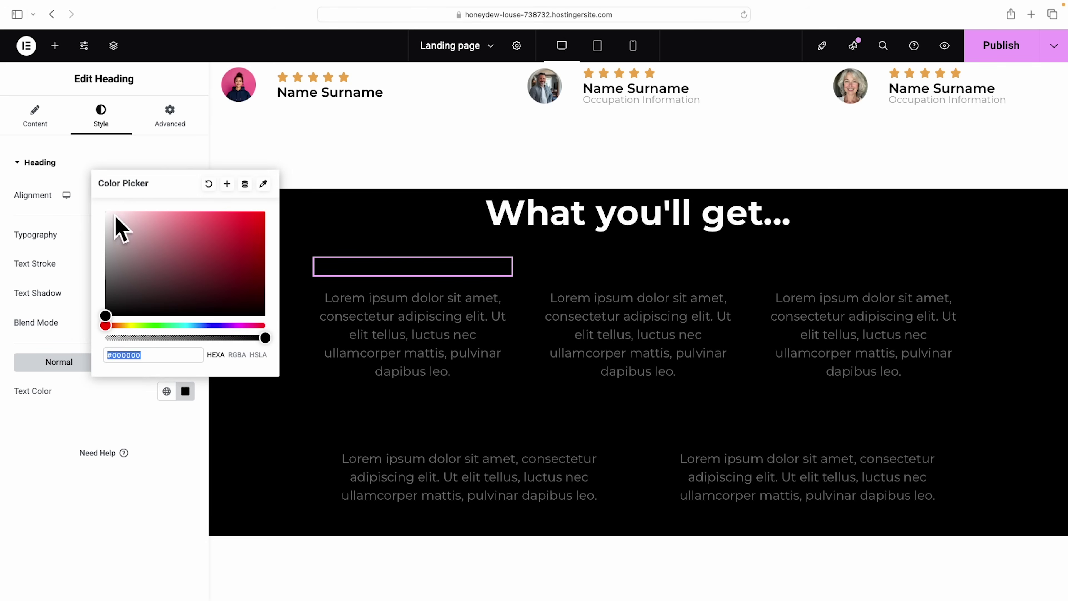
{"action": "type", "text": "#FFFFFF"}
Give the Feature 1 description white text, #FFFFFF, and set its font size to 16 px
{"action": "left_click", "coordinate": [504, 297]}
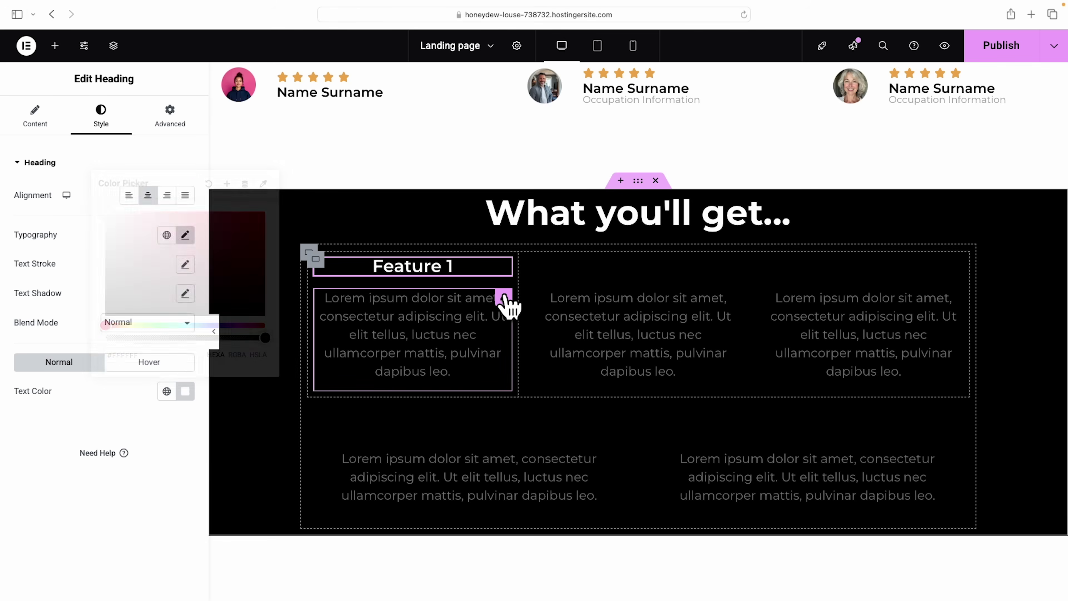
{"action": "left_click", "coordinate": [100, 118]}
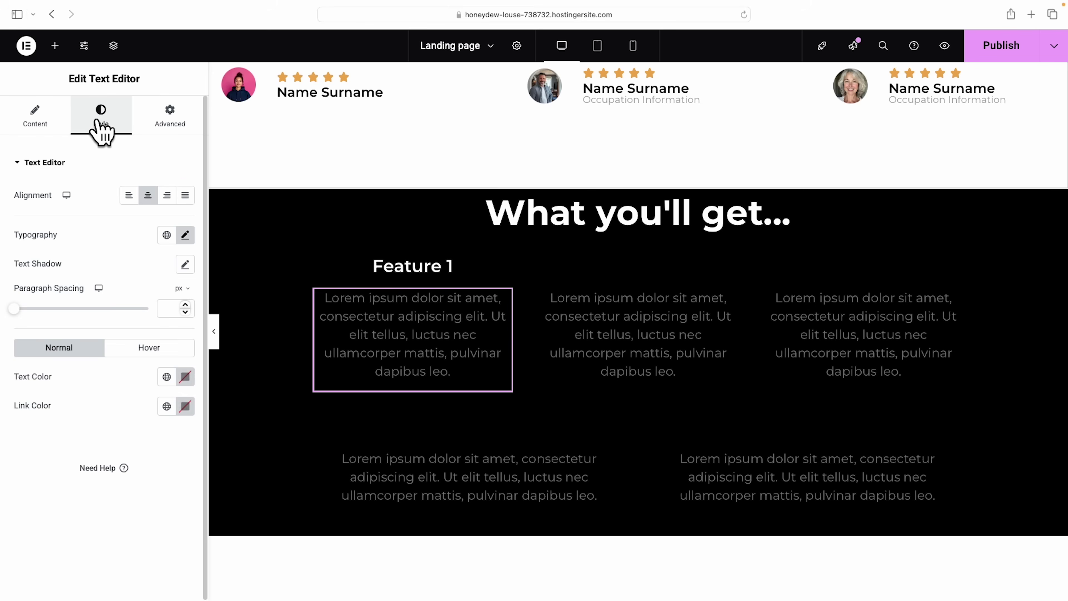
{"action": "left_click", "coordinate": [184, 377]}
{"action": "type", "text": "#FFFFFF"}
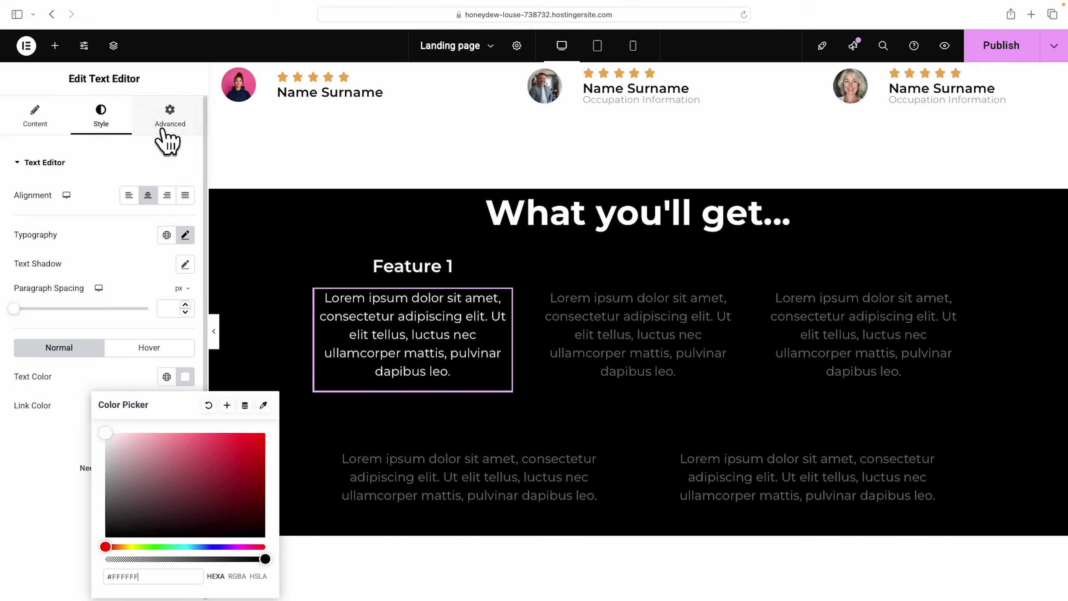
{"action": "left_click", "coordinate": [185, 235]}
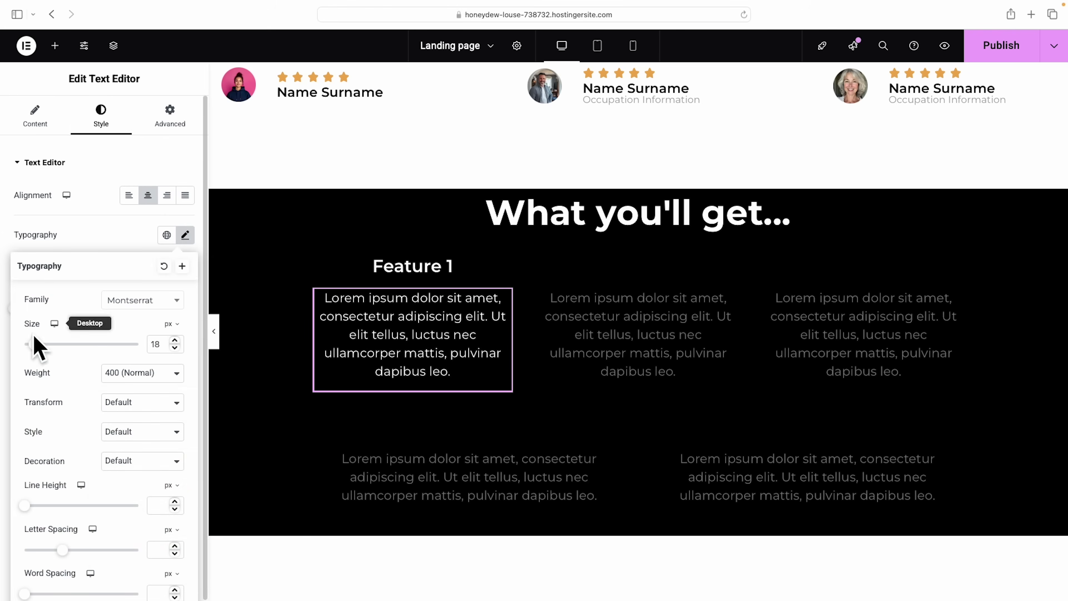
{"action": "left_click", "coordinate": [175, 348]}
{"action": "left_click", "coordinate": [175, 348]}
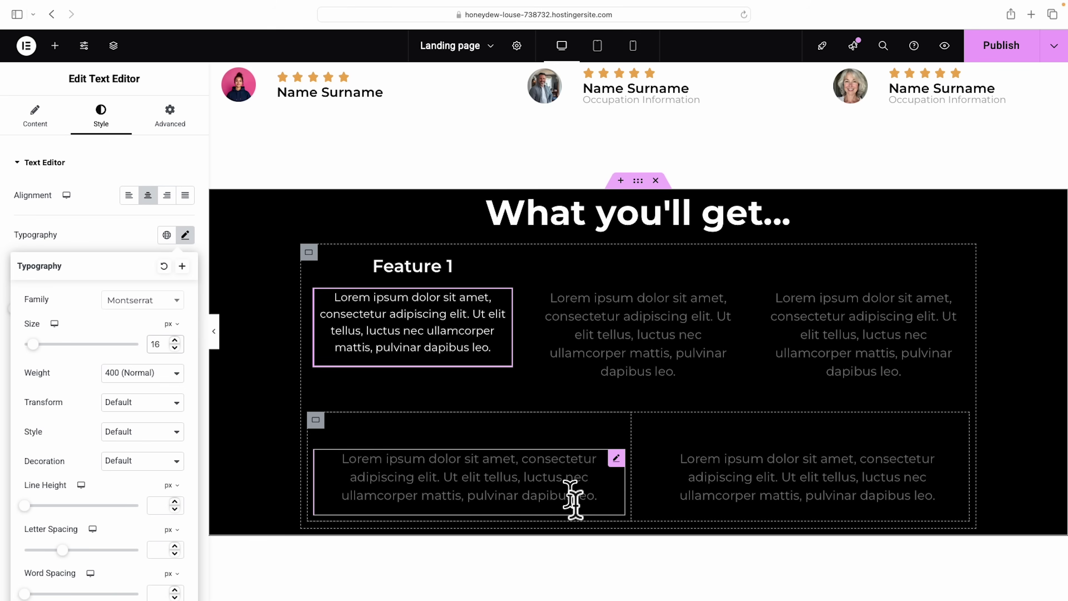
Copy the Feature 1 heading and paste its style onto the Feature 2, 3, 4 and 5 headings
{"action": "right_click", "coordinate": [418, 272]}
{"action": "left_click", "coordinate": [446, 332]}
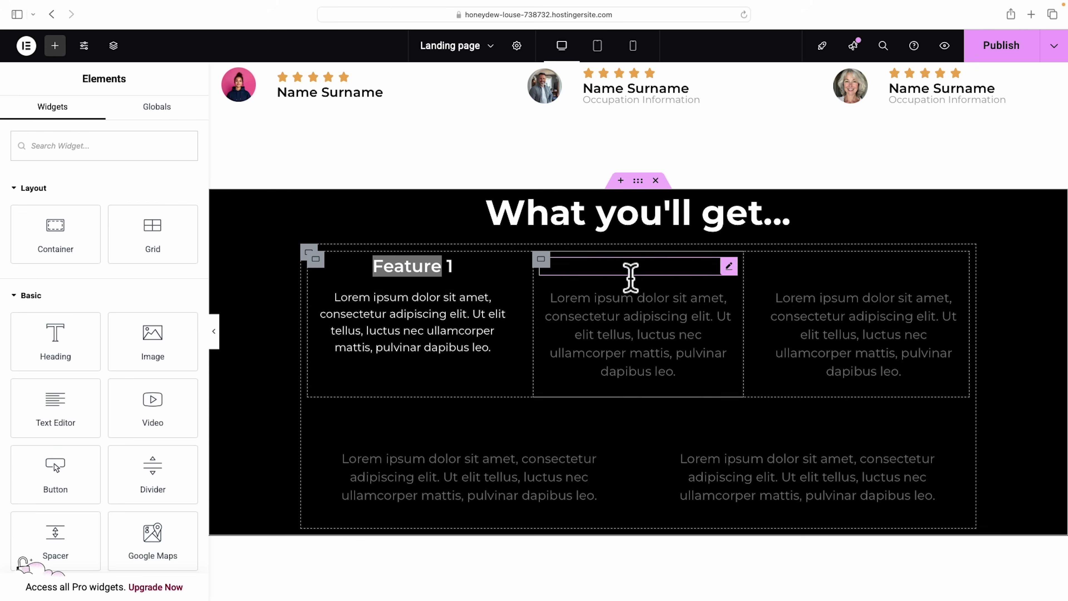
{"action": "right_click", "coordinate": [633, 272]}
{"action": "left_click", "coordinate": [664, 386]}
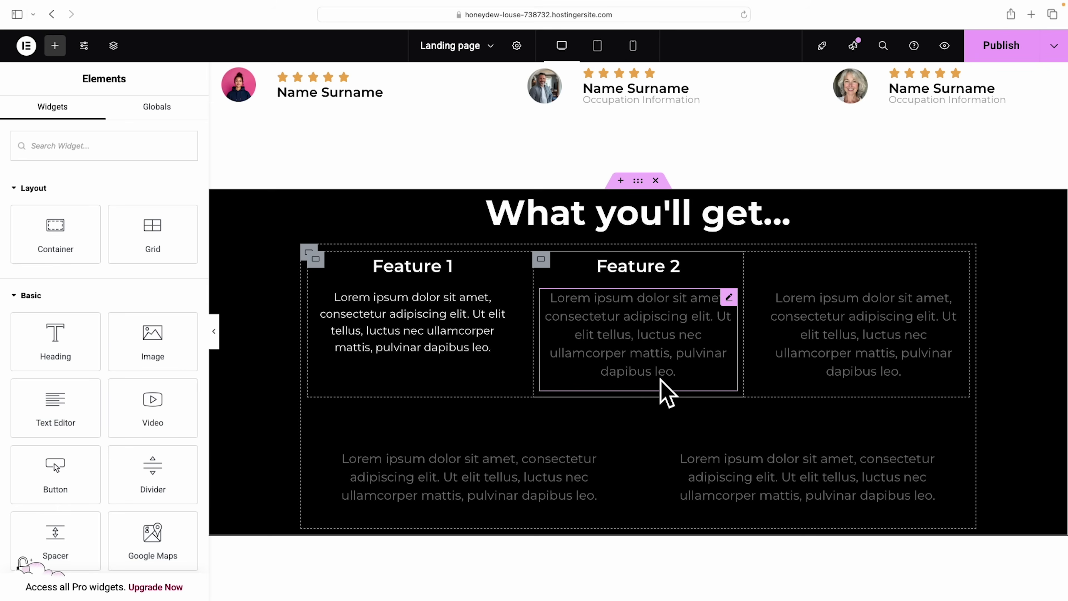
{"action": "right_click", "coordinate": [838, 281]}
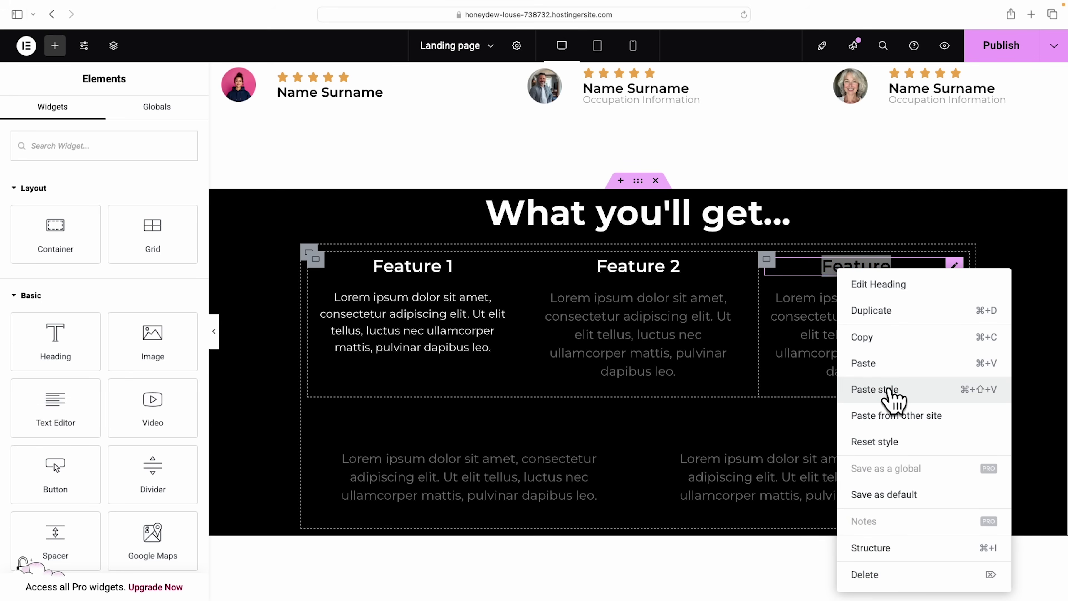
{"action": "left_click", "coordinate": [892, 395]}
{"action": "right_click", "coordinate": [453, 442]}
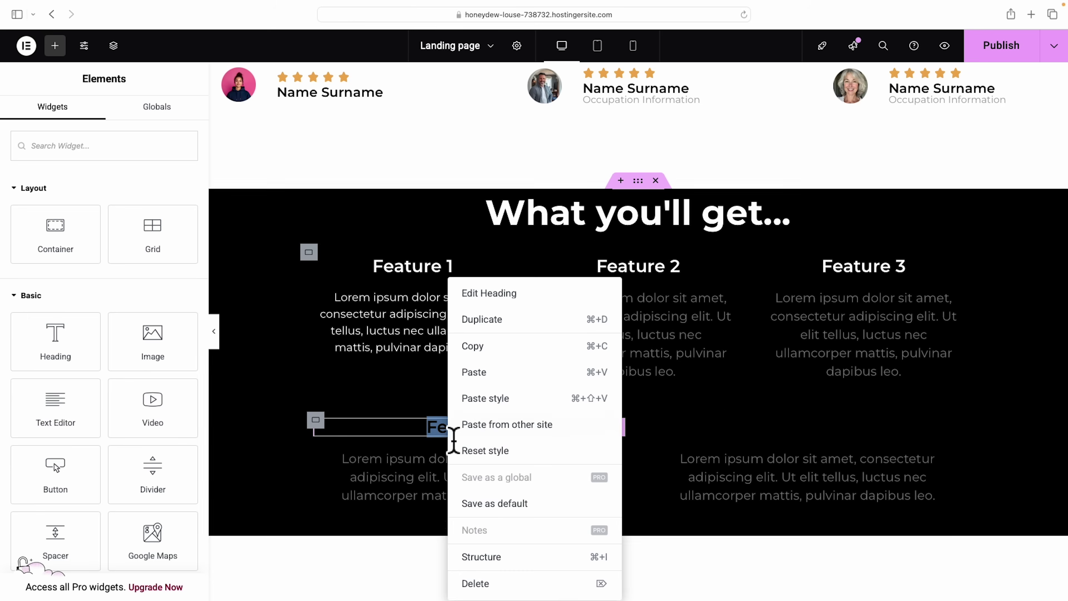
{"action": "left_click", "coordinate": [487, 398]}
{"action": "right_click", "coordinate": [814, 423]}
{"action": "left_click", "coordinate": [847, 397]}
Copy the Feature 1 description and paste its style onto the descriptions of Features 2, 3, 4 and 5
{"action": "right_click", "coordinate": [444, 321]}
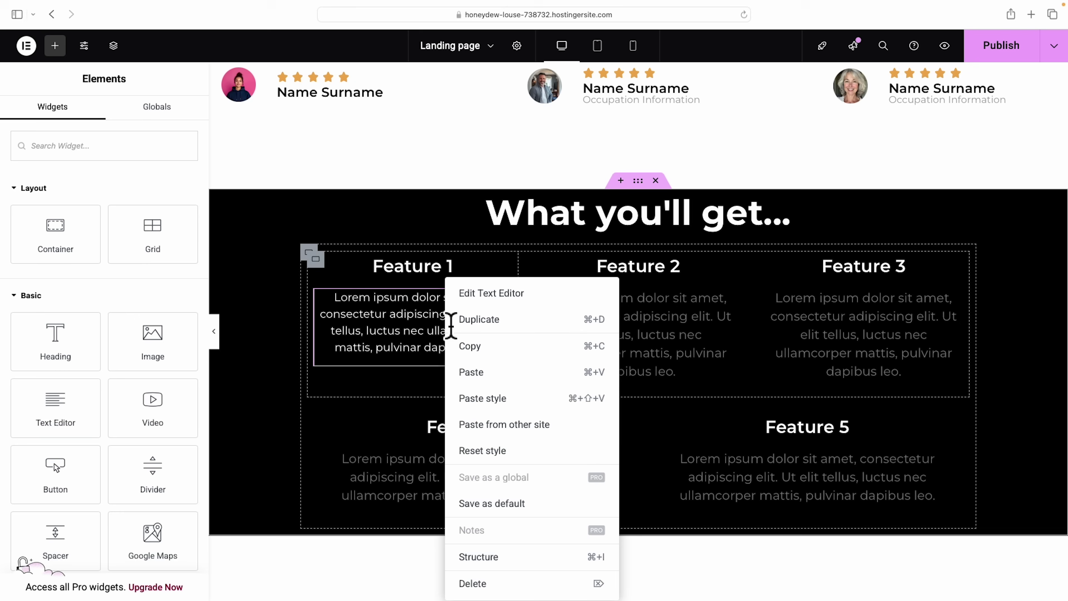
{"action": "left_click", "coordinate": [477, 347]}
{"action": "right_click", "coordinate": [643, 334]}
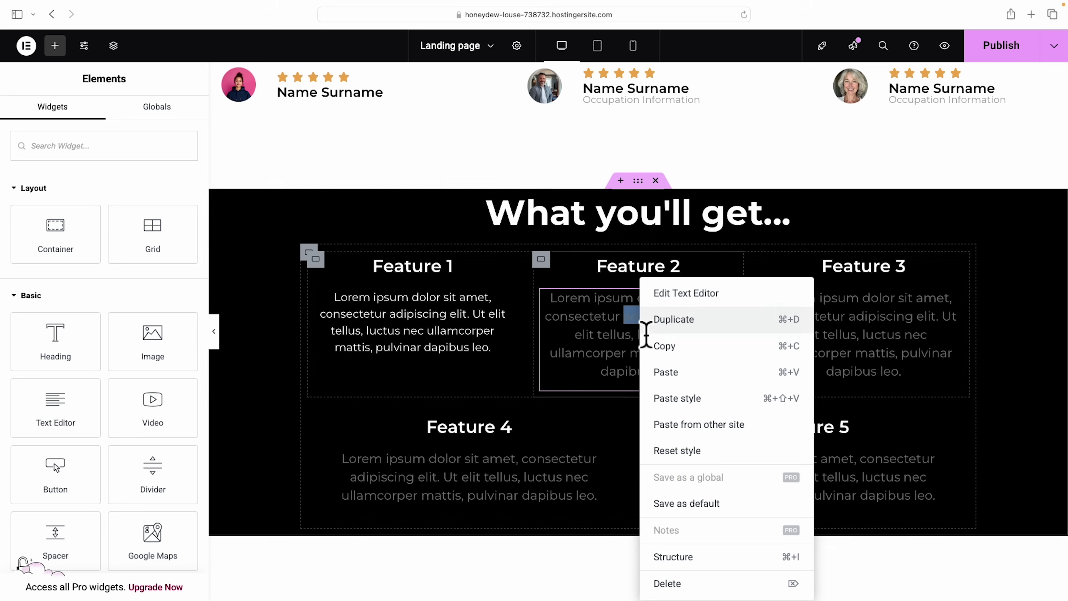
{"action": "left_click", "coordinate": [688, 399]}
{"action": "right_click", "coordinate": [843, 334]}
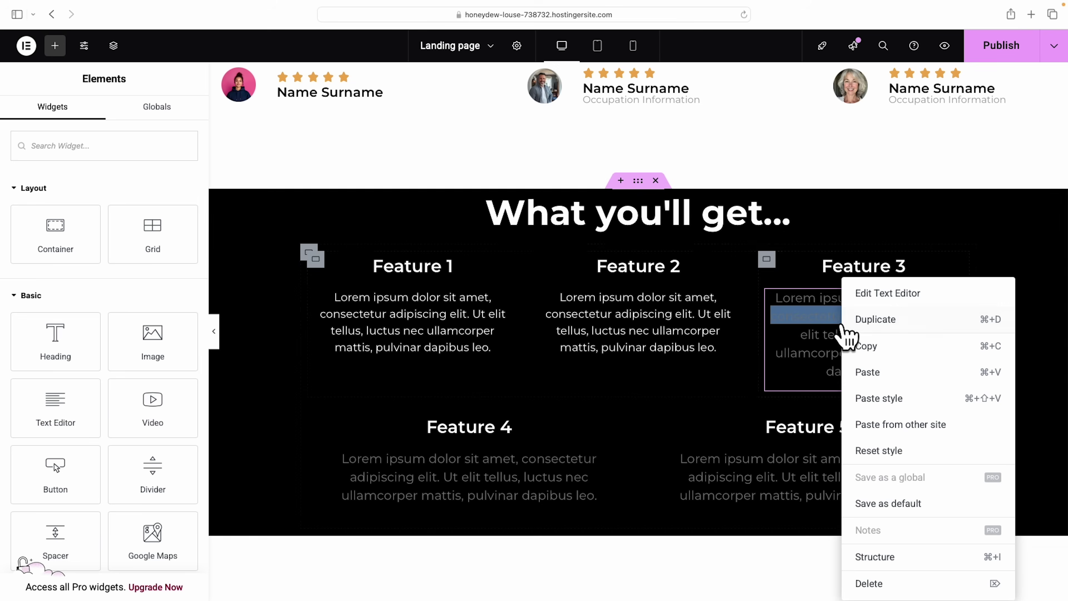
{"action": "left_click", "coordinate": [883, 398]}
{"action": "right_click", "coordinate": [424, 461]}
{"action": "left_click", "coordinate": [449, 398]}
{"action": "right_click", "coordinate": [742, 456]}
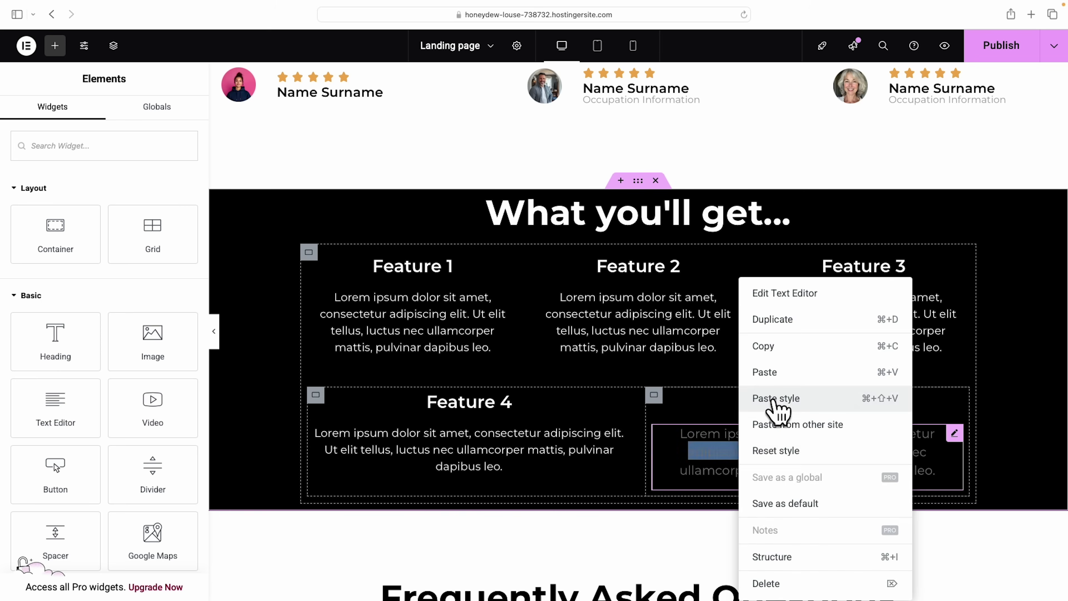
{"action": "left_click", "coordinate": [776, 398]}
Review the page at full width without the editing panel, comparing the black features section with the testimonials and steps sections
{"action": "scroll", "coordinate": [922, 542], "scroll_direction": "up", "scroll_amount": 1}
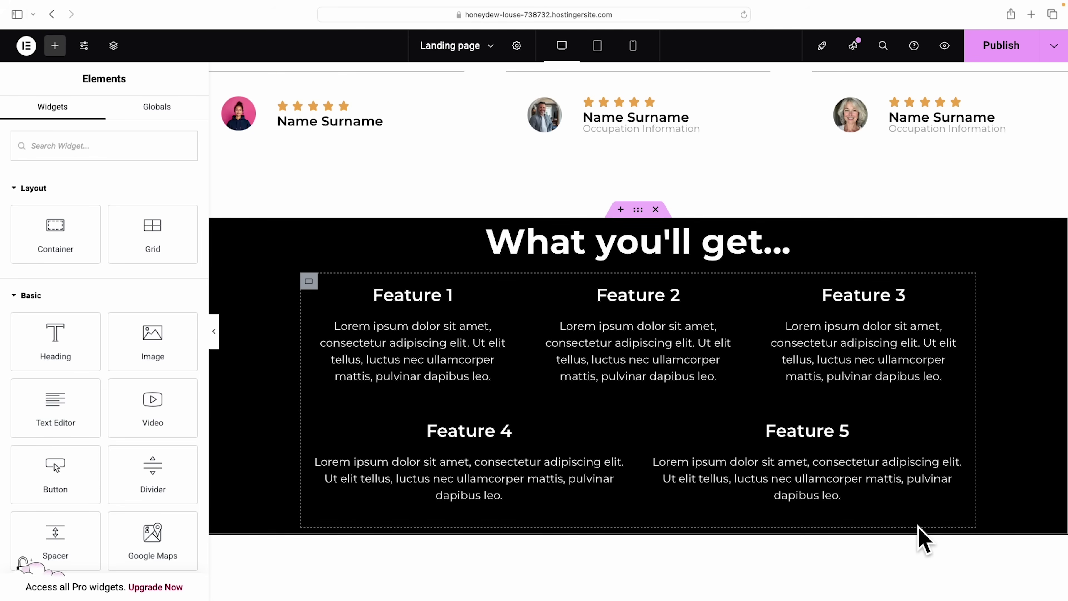
{"action": "scroll", "coordinate": [921, 534], "scroll_direction": "up", "scroll_amount": 8}
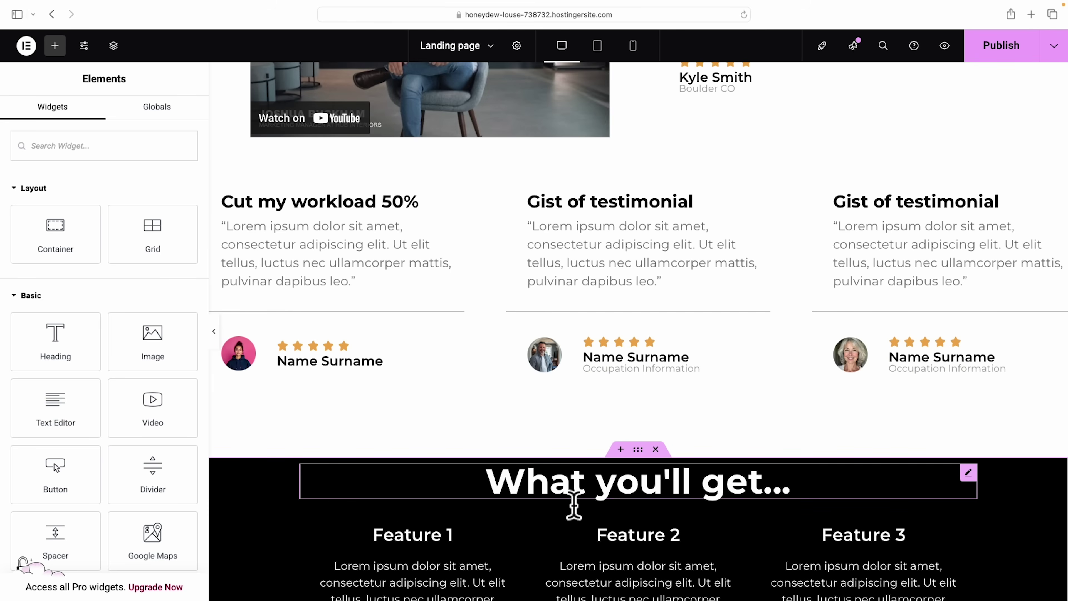
{"action": "scroll", "coordinate": [572, 501], "scroll_direction": "down", "scroll_amount": 2}
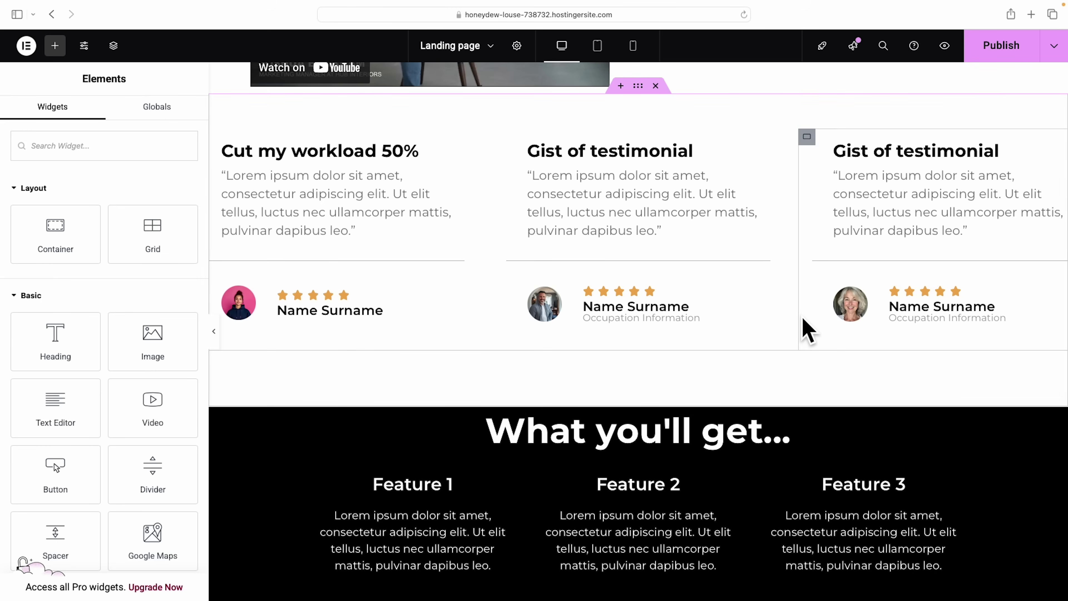
{"action": "scroll", "coordinate": [806, 326], "scroll_direction": "down", "scroll_amount": 3}
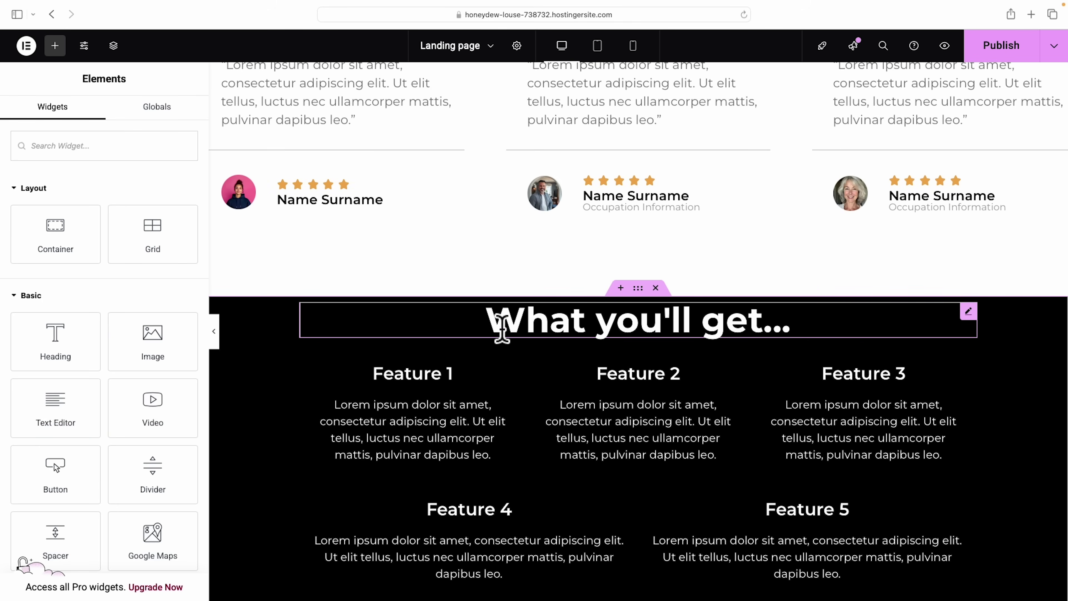
{"action": "left_click", "coordinate": [215, 332]}
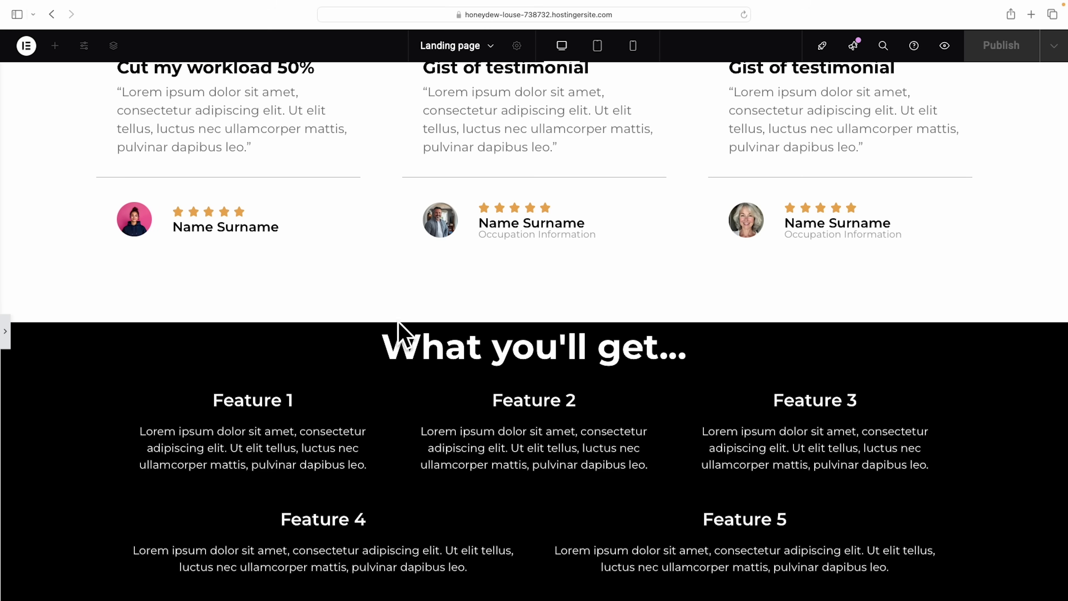
{"action": "scroll", "coordinate": [419, 338], "scroll_direction": "up", "scroll_amount": 12}
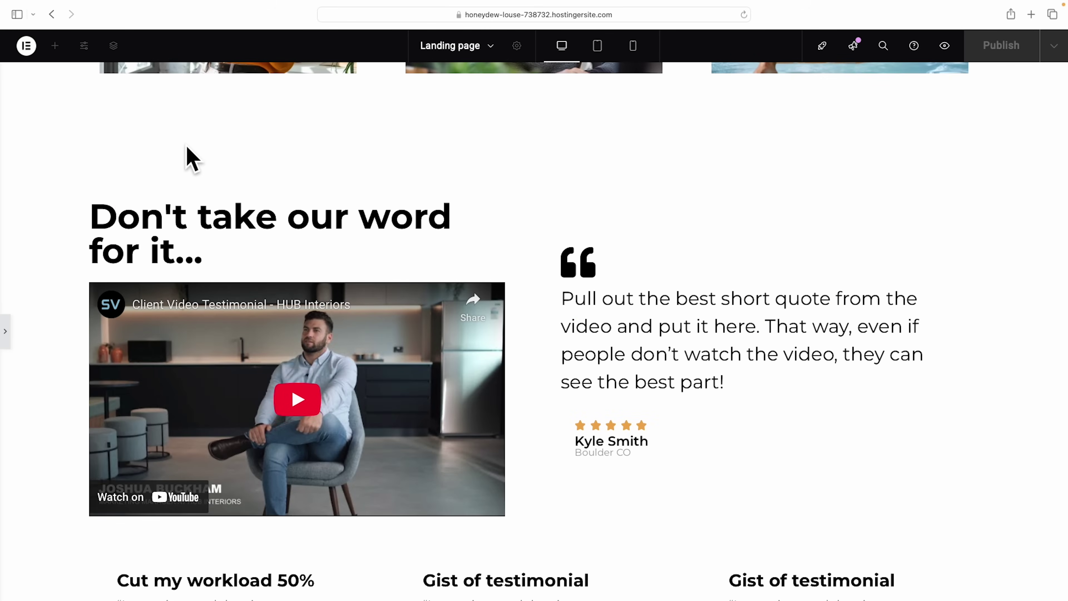
{"action": "scroll", "coordinate": [294, 242], "scroll_direction": "up", "scroll_amount": 12}
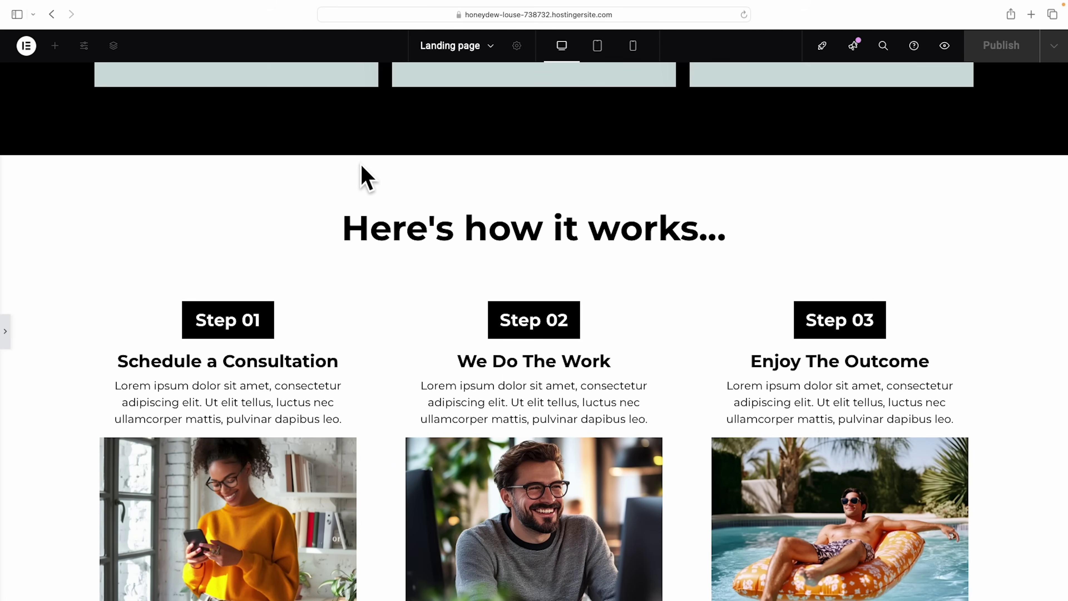
{"action": "scroll", "coordinate": [748, 296], "scroll_direction": "down", "scroll_amount": 20}
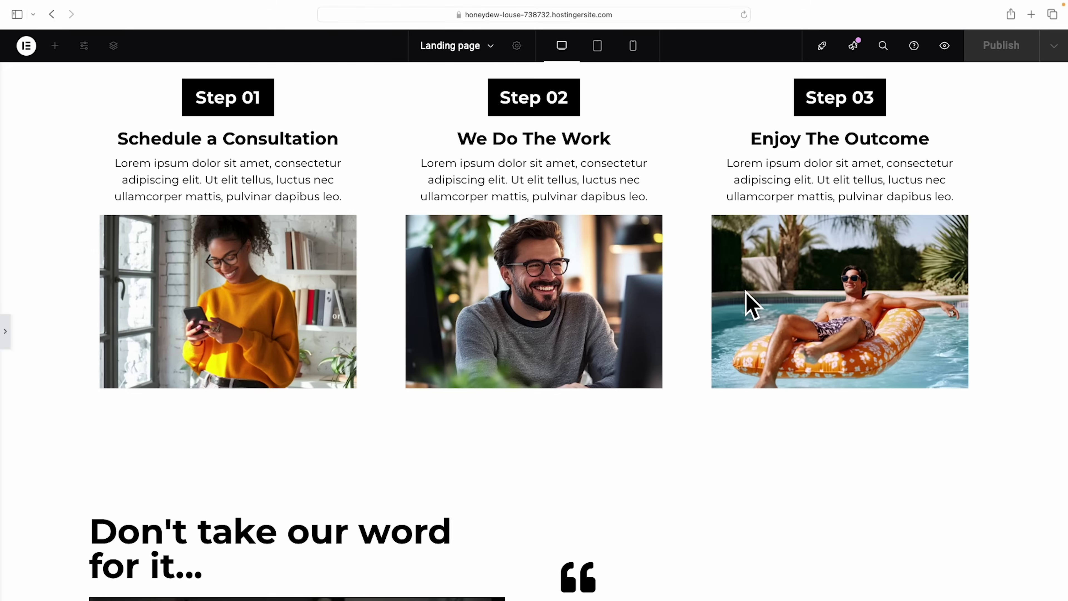
{"action": "scroll", "coordinate": [749, 303], "scroll_direction": "down", "scroll_amount": 3}
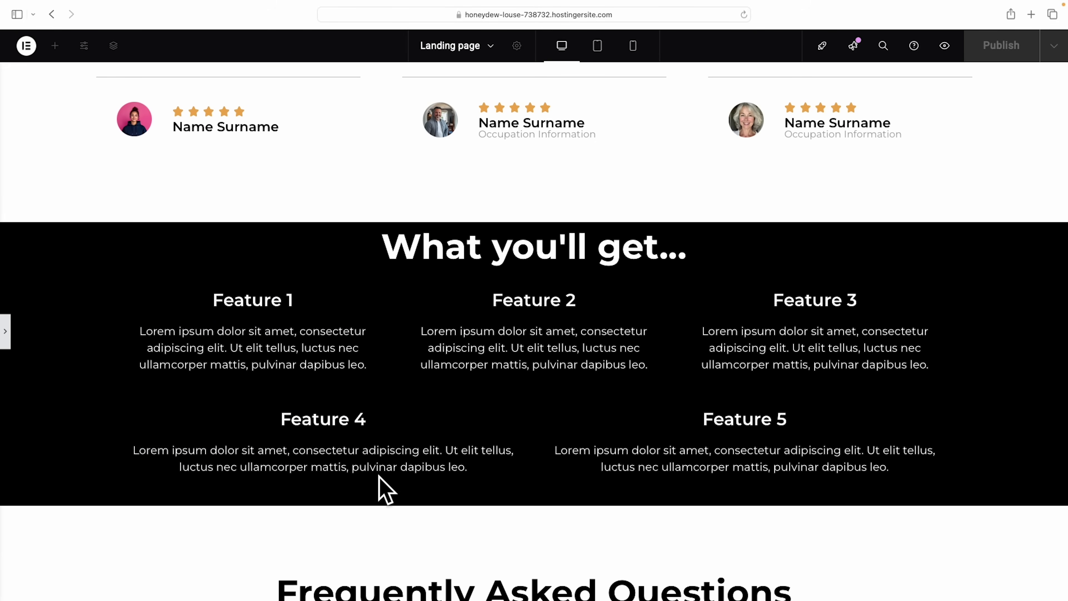
Bring back the editing panel and open the advanced layout settings of the "What you'll get..." section container
{"action": "left_click", "coordinate": [9, 334]}
{"action": "left_click", "coordinate": [641, 190]}
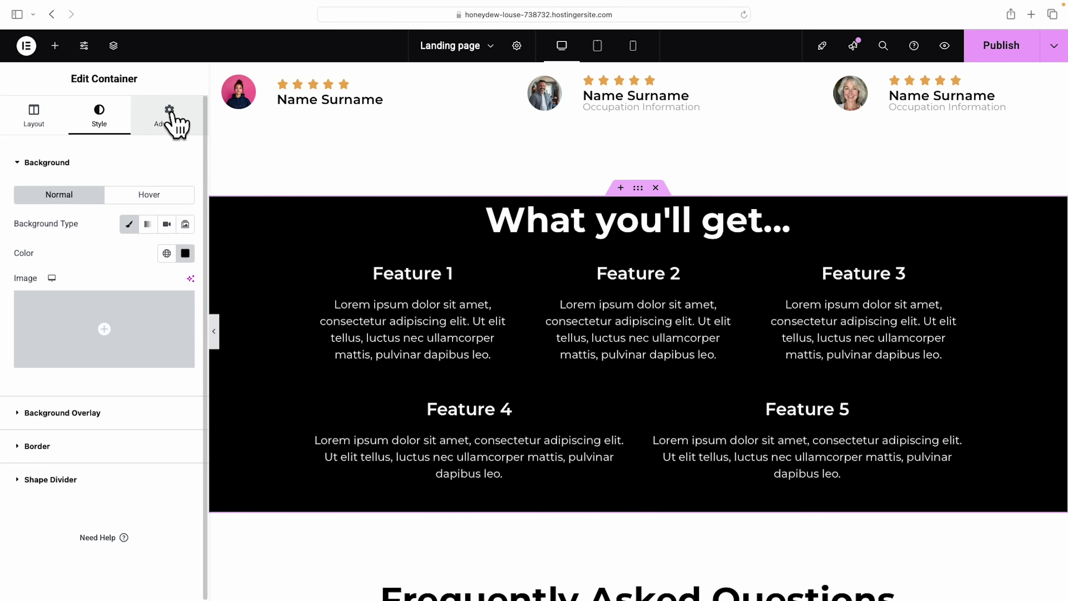
{"action": "left_click", "coordinate": [175, 126]}
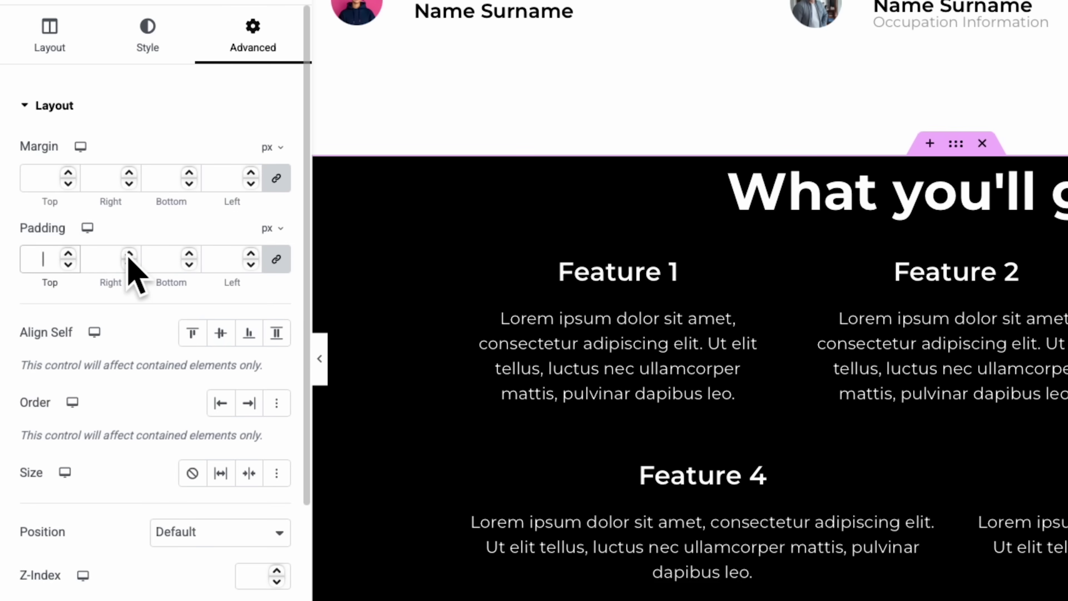
Try 200 px of linked padding on all four sides of the "What you'll get..." section and clear it again
{"action": "type", "text": "200"}
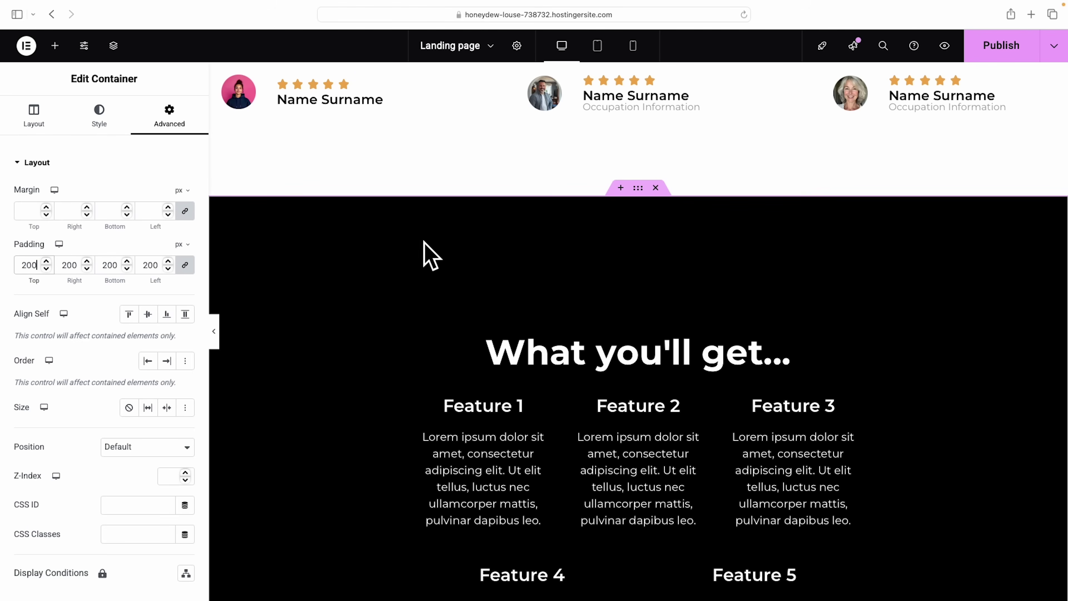
{"action": "scroll", "coordinate": [931, 320], "scroll_direction": "down", "scroll_amount": 3}
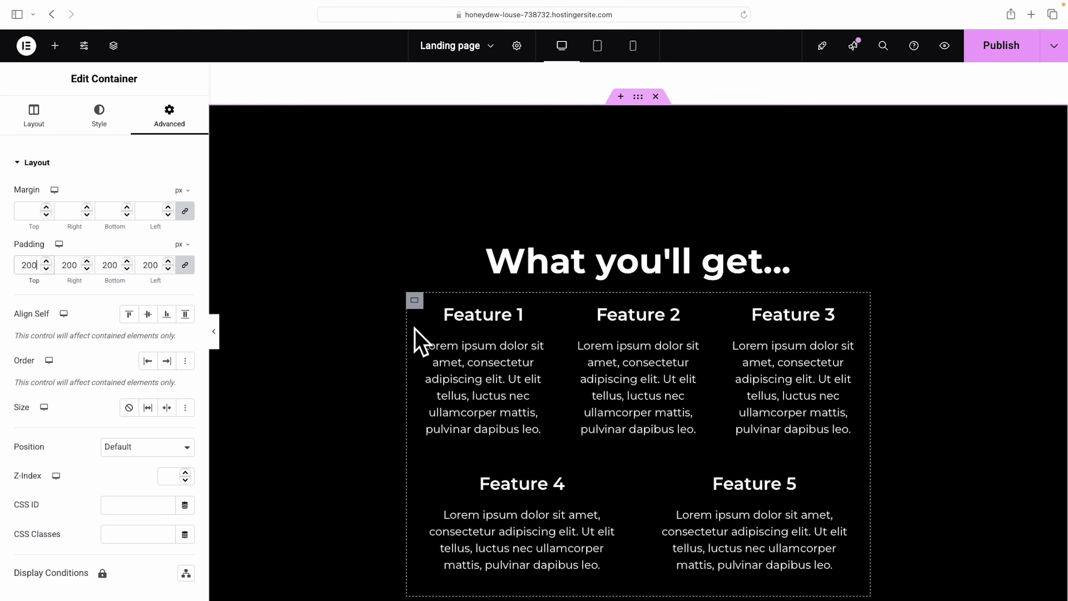
{"action": "scroll", "coordinate": [424, 393], "scroll_direction": "up", "scroll_amount": 1}
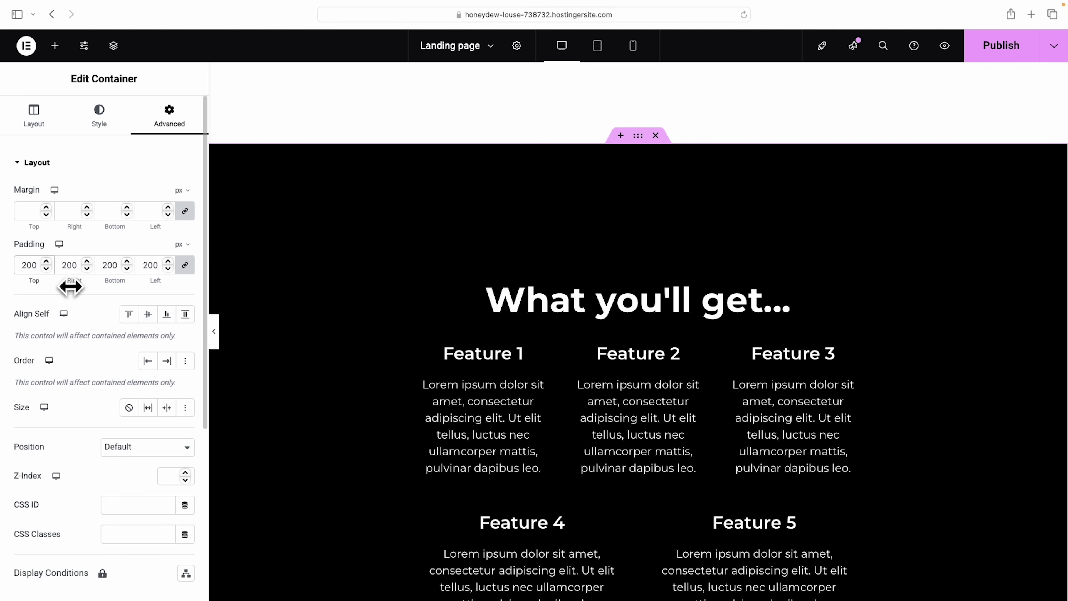
{"action": "key", "text": "BackSpace"}
{"action": "key", "text": "BackSpace"}
{"action": "key", "text": "BackSpace"}
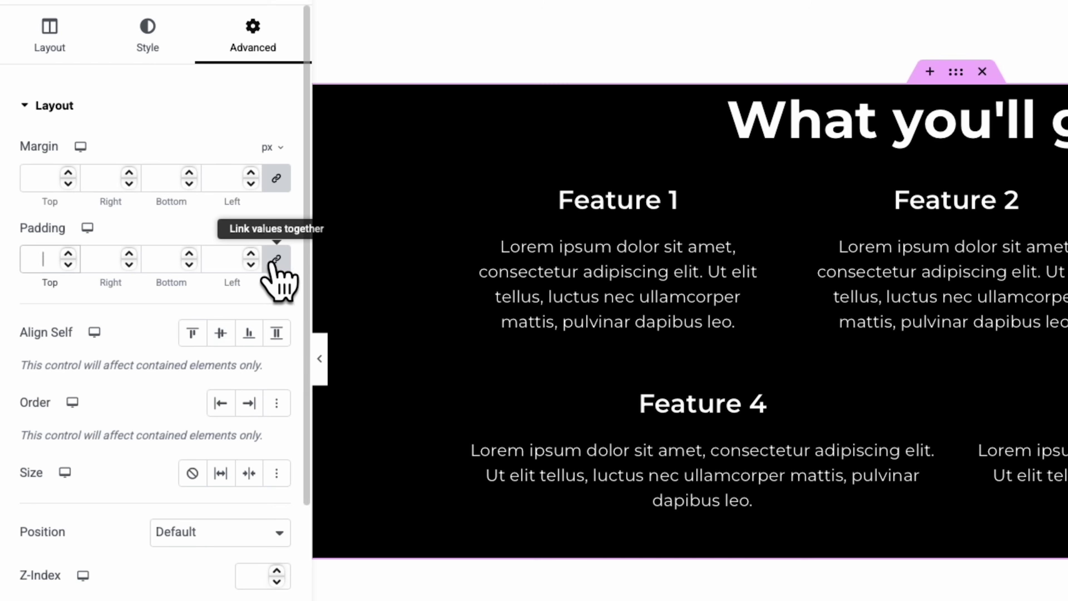
Unlink the section's padding values, with 100 px at the top and 0 on the other sides
{"action": "type", "text": "0"}
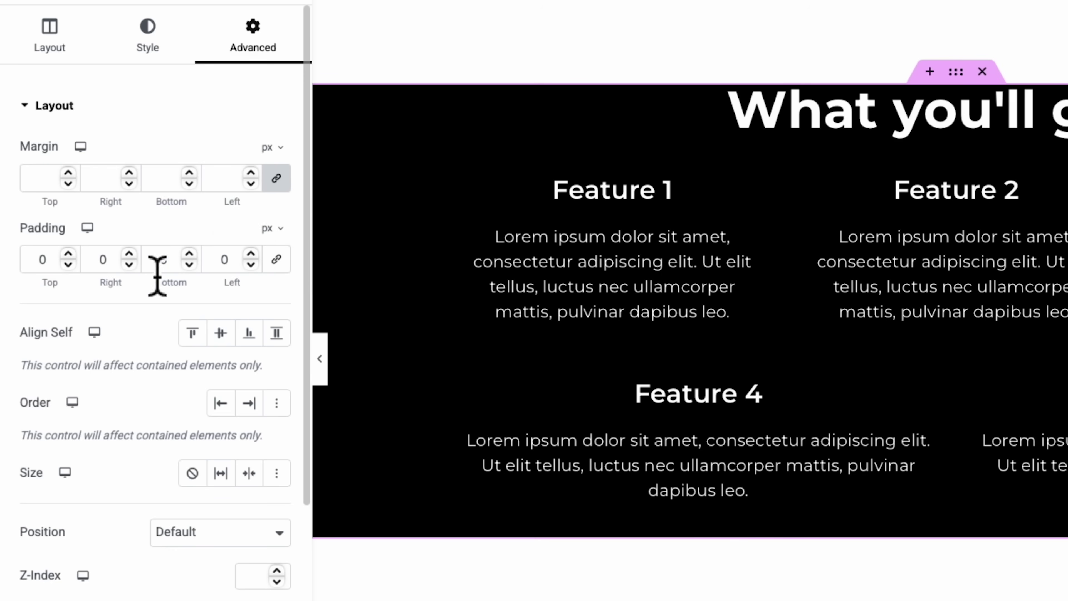
{"action": "left_click", "coordinate": [65, 271]}
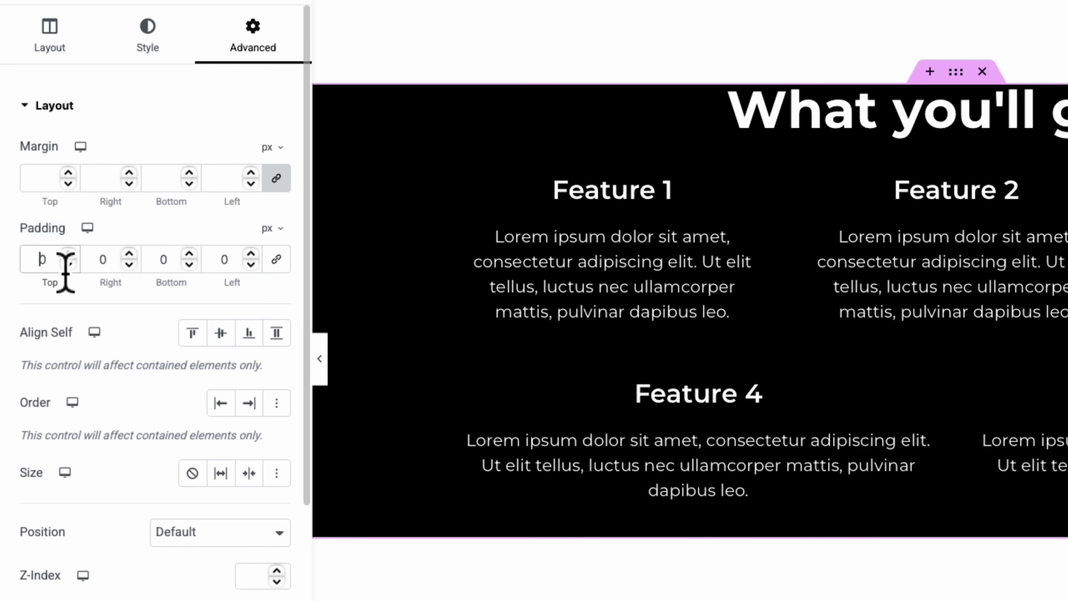
{"action": "type", "text": "100"}
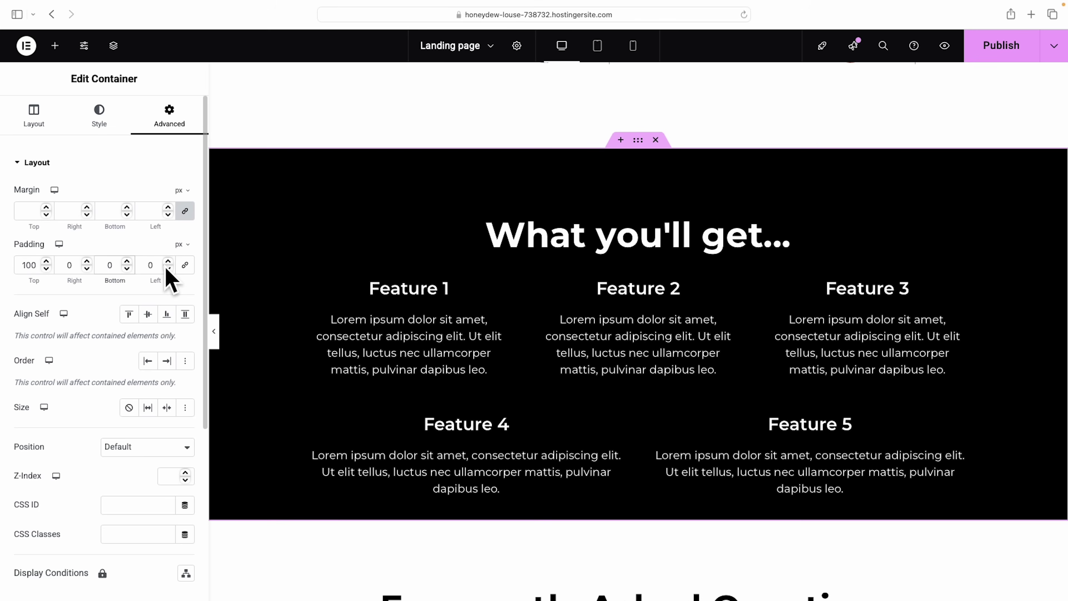
Set the bottom padding of the "What you'll get..." section to 80 px after trying 100 px
{"action": "left_click", "coordinate": [106, 265]}
{"action": "type", "text": "100"}
{"action": "scroll", "coordinate": [547, 463], "scroll_direction": "down", "scroll_amount": 2}
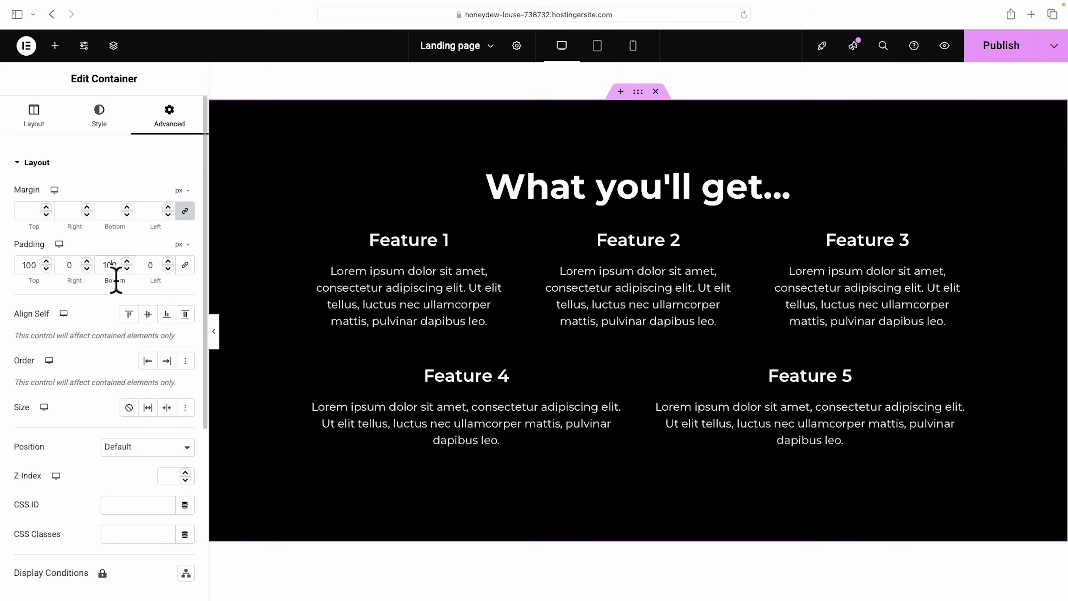
{"action": "left_click_drag", "start_coordinate": [111, 275], "coordinate": [99, 276]}
{"action": "type", "text": "8"}
{"action": "scroll", "coordinate": [99, 275], "scroll_direction": "down", "scroll_amount": 1}
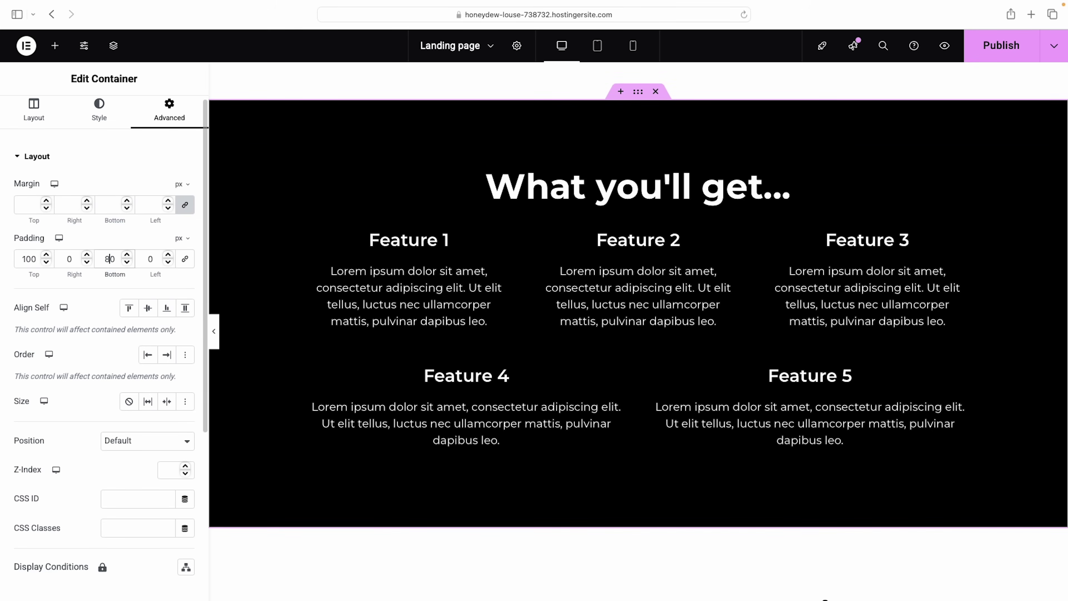
Reduce the bottom padding of the "What you'll get..." section to 50 px
{"action": "left_click", "coordinate": [128, 259]}
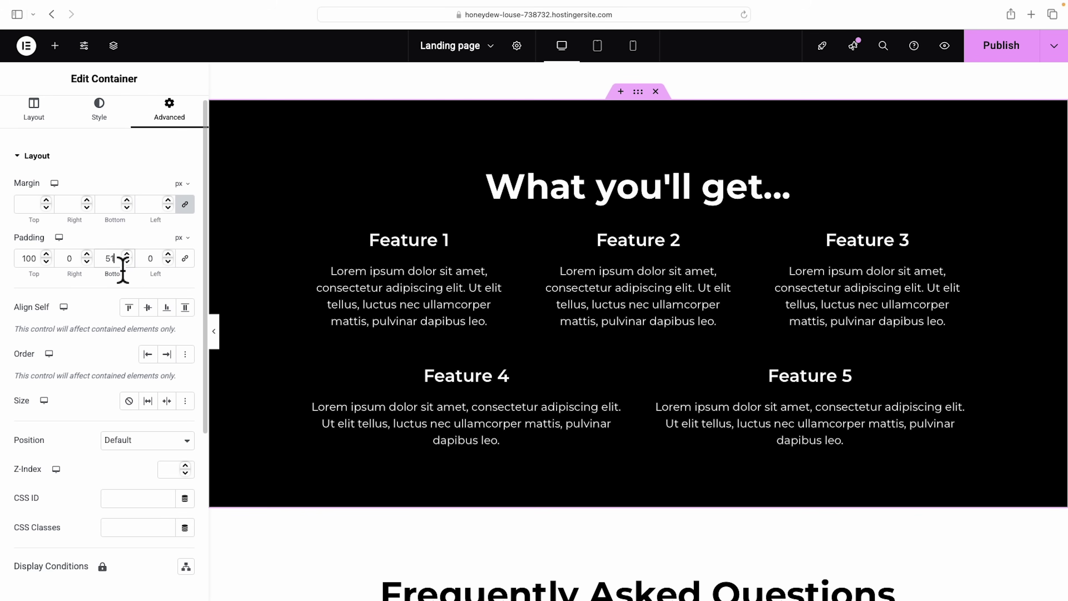
{"action": "left_click_drag", "start_coordinate": [121, 262], "coordinate": [112, 261]}
{"action": "type", "text": "0"}
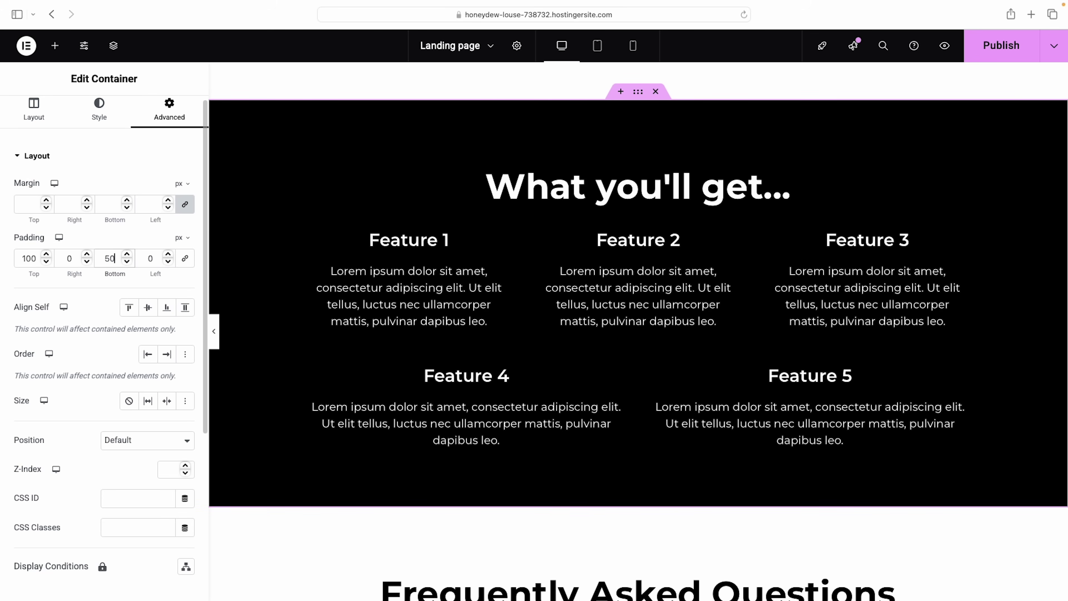
Select the Frequently Asked Questions accordion and expand and collapse its first two questions to check how the answers display
{"action": "scroll", "coordinate": [950, 387], "scroll_direction": "down", "scroll_amount": 10}
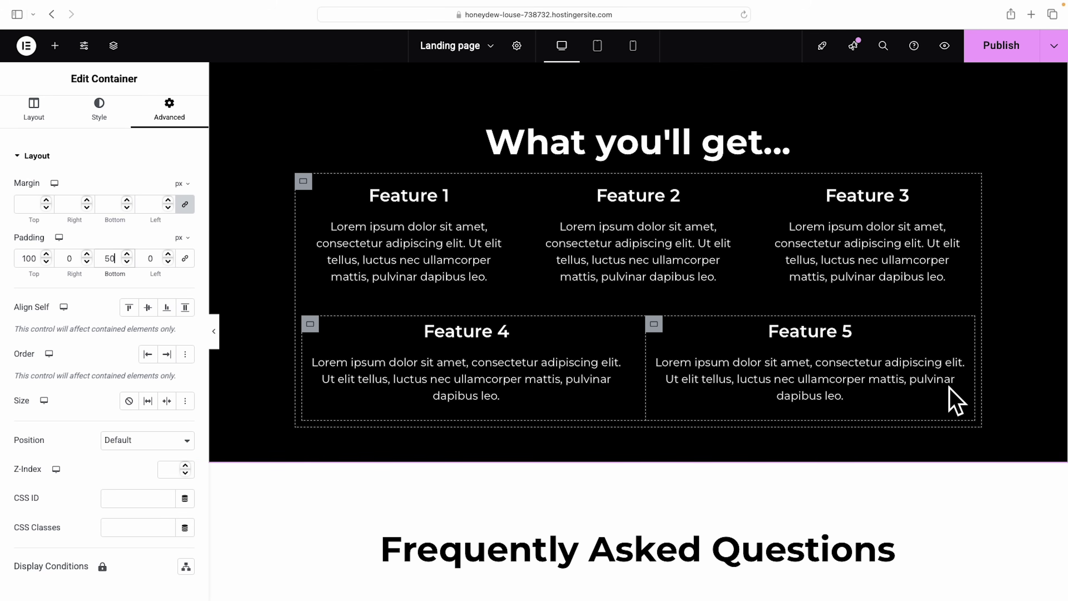
{"action": "scroll", "coordinate": [952, 402], "scroll_direction": "down", "scroll_amount": 1}
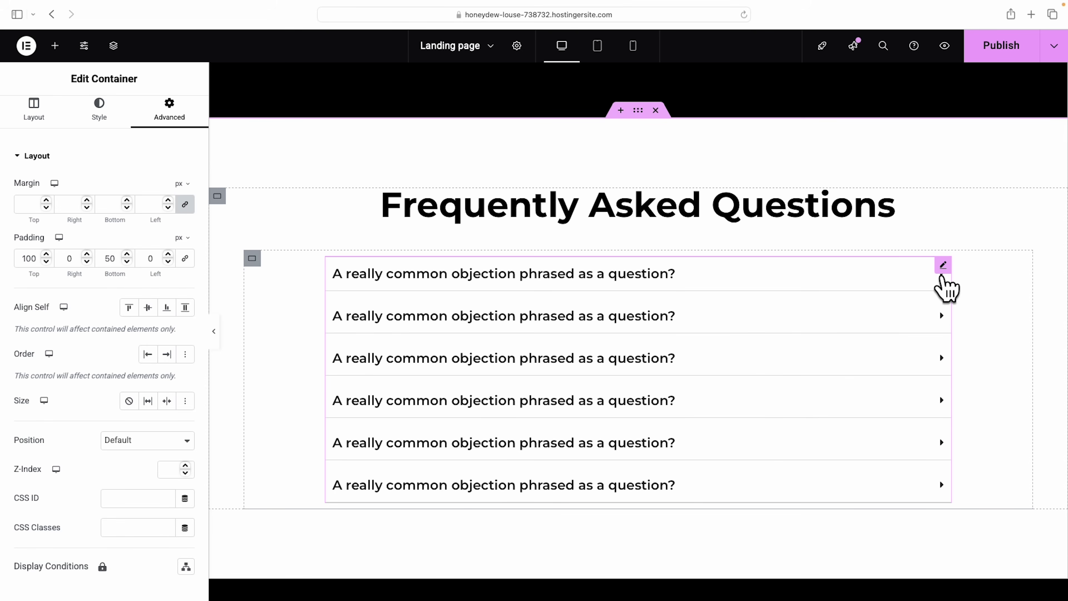
{"action": "left_click", "coordinate": [944, 280]}
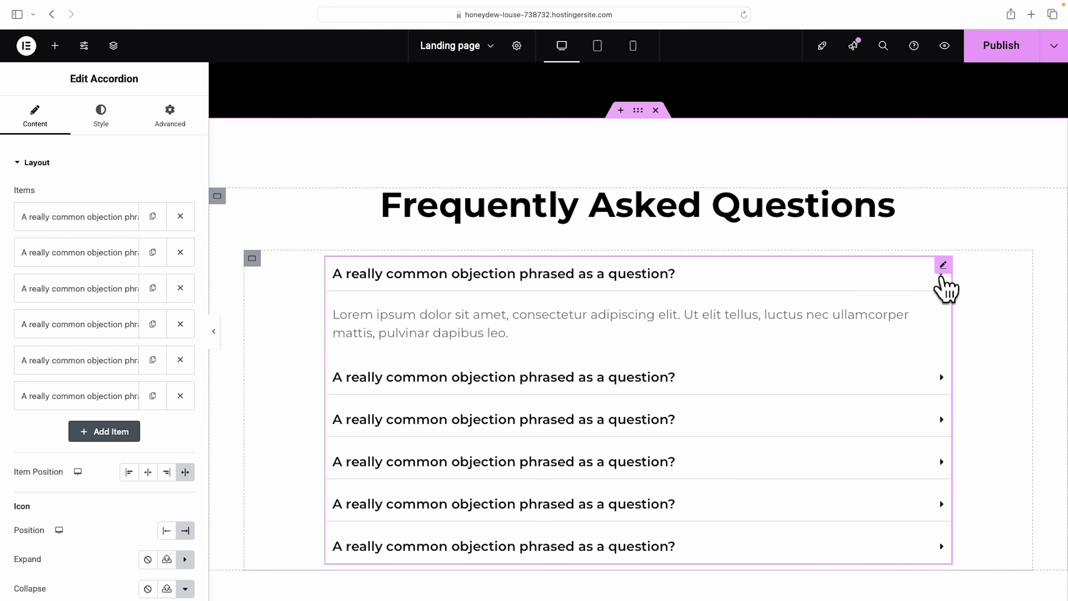
{"action": "left_click", "coordinate": [944, 284]}
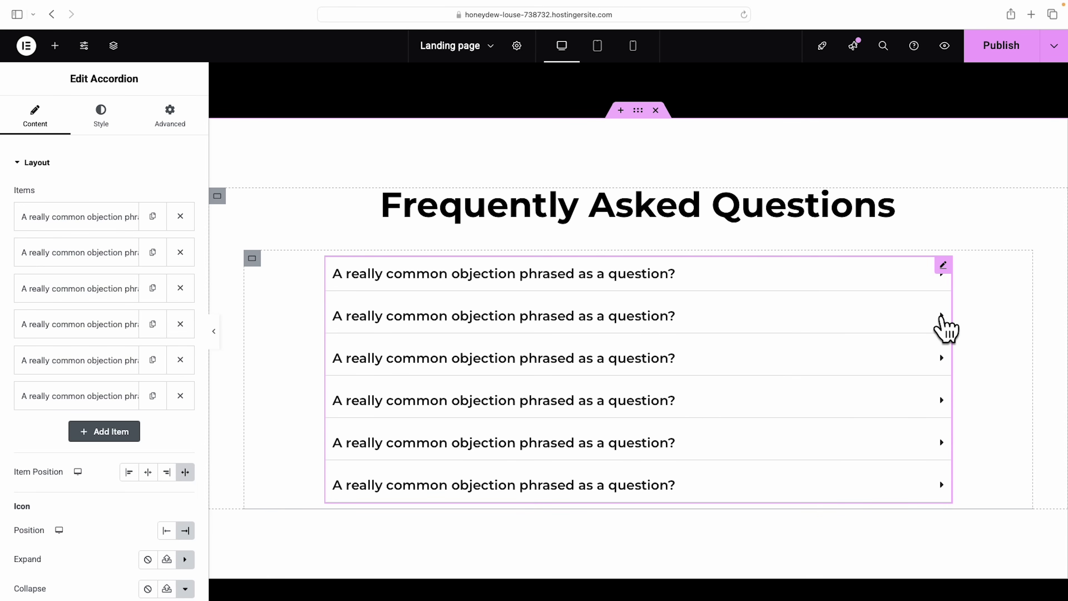
{"action": "left_click", "coordinate": [941, 317]}
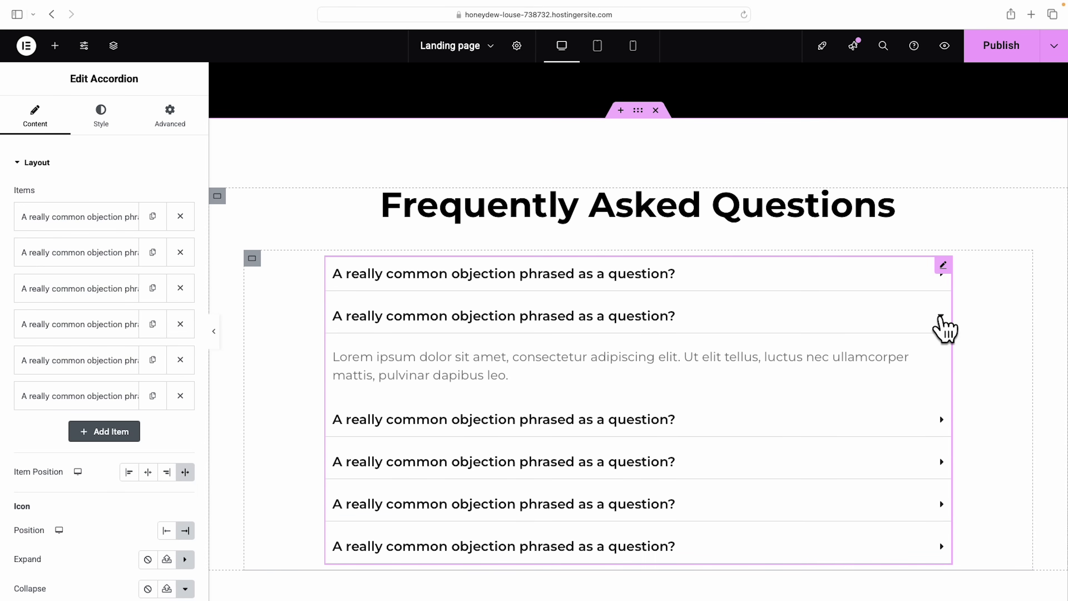
{"action": "left_click", "coordinate": [941, 317]}
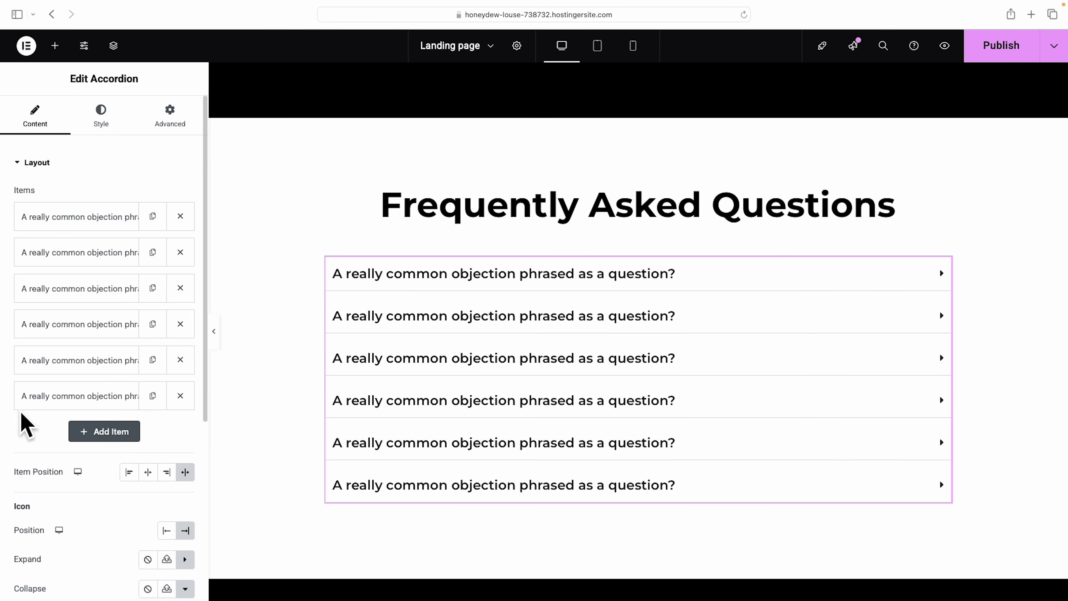
Replace the last FAQ accordion item with a newly added item and open the first item's title for editing
{"action": "left_click", "coordinate": [179, 395]}
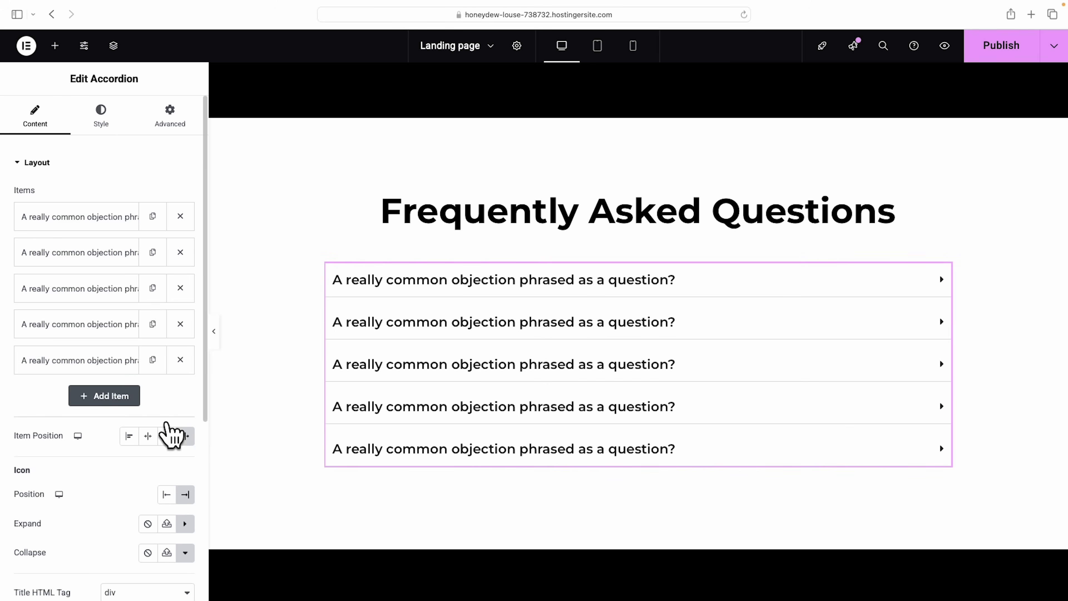
{"action": "left_click", "coordinate": [114, 398]}
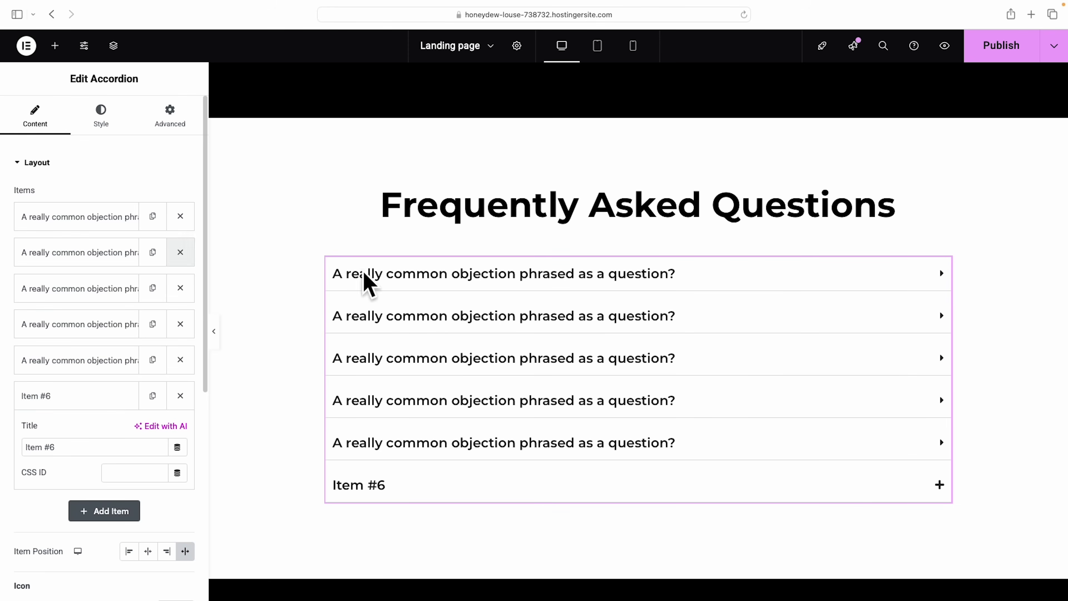
{"action": "left_click", "coordinate": [74, 234]}
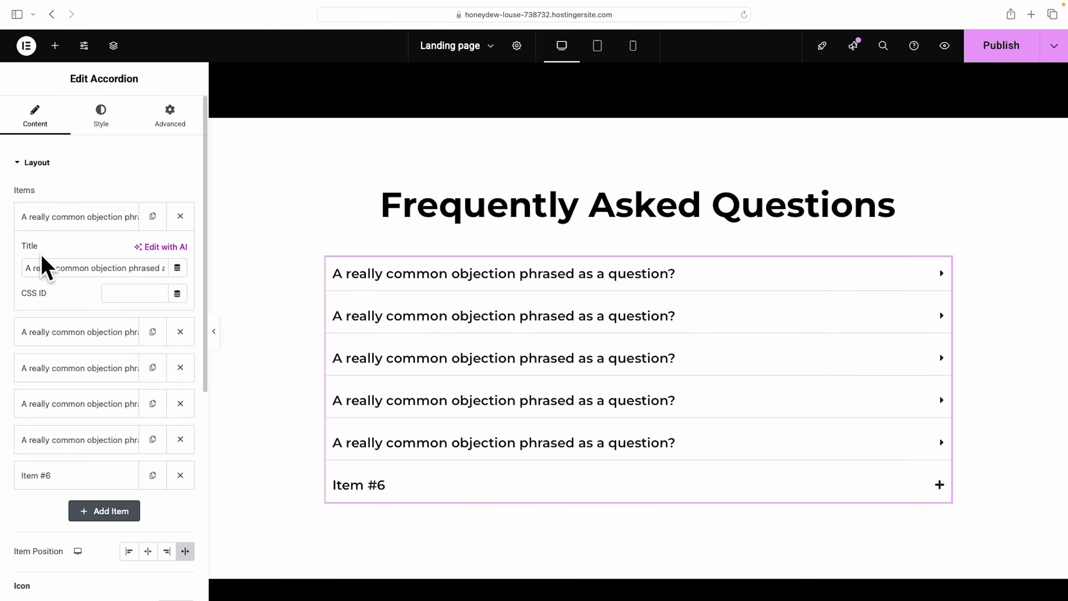
{"action": "left_click_drag", "start_coordinate": [29, 276], "coordinate": [396, 282]}
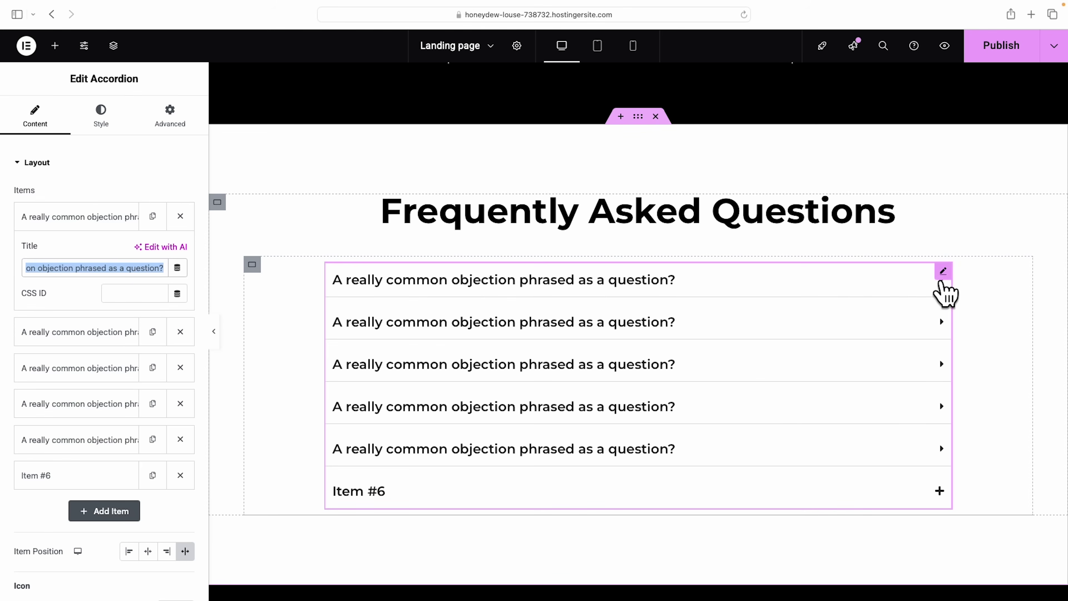
Expand the first FAQ question and replace its answer text with "put the answer here."
{"action": "left_click", "coordinate": [941, 283]}
{"action": "left_click", "coordinate": [941, 284]}
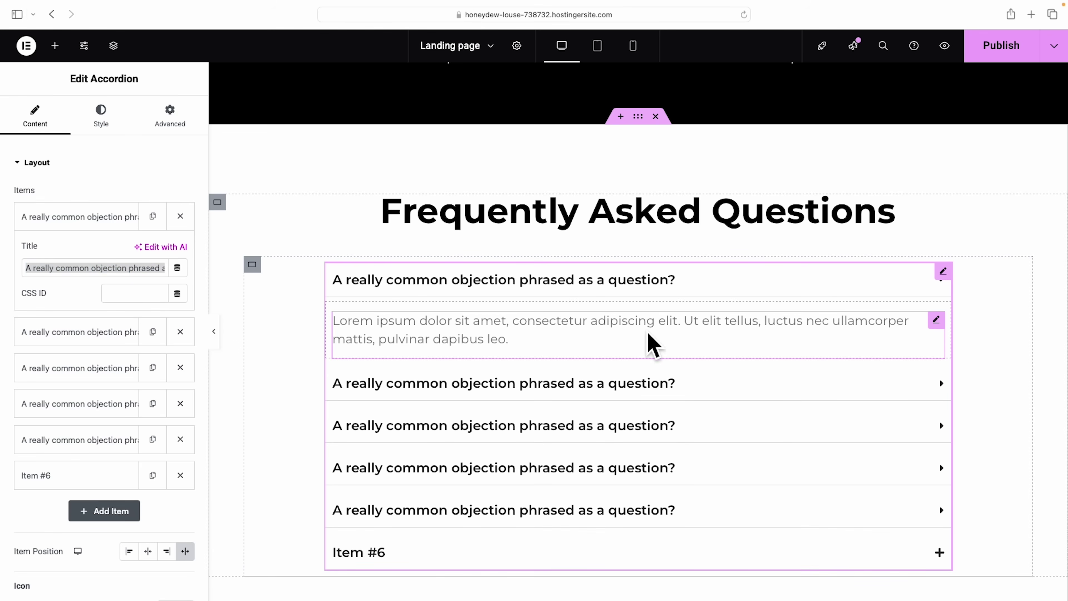
{"action": "left_click", "coordinate": [938, 321]}
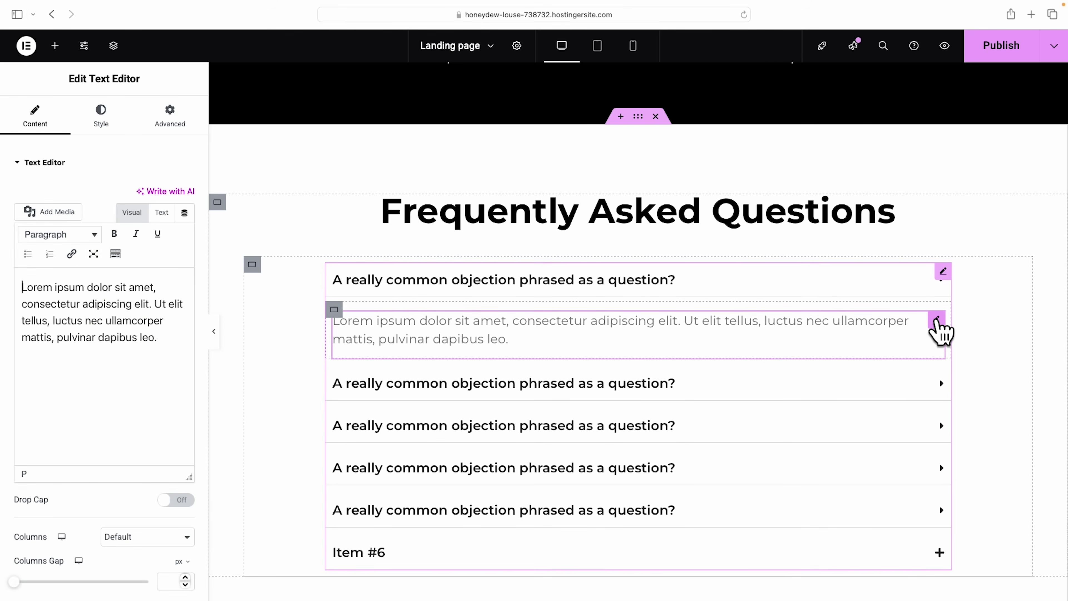
{"action": "left_click_drag", "start_coordinate": [25, 289], "coordinate": [236, 396]}
{"action": "type", "text": "put the answer here"}
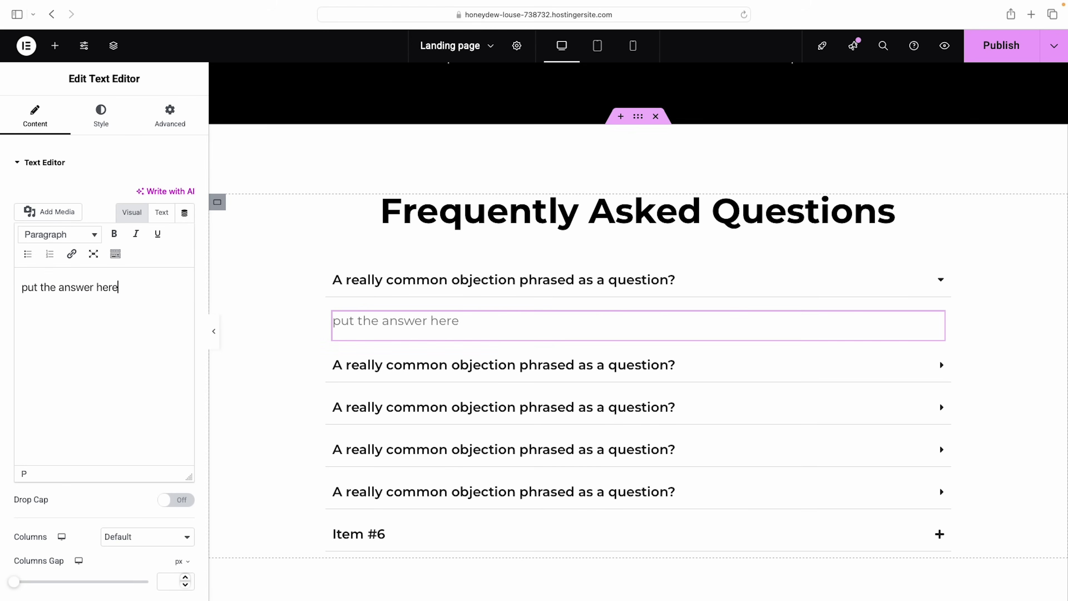
{"action": "type", "text": "."}
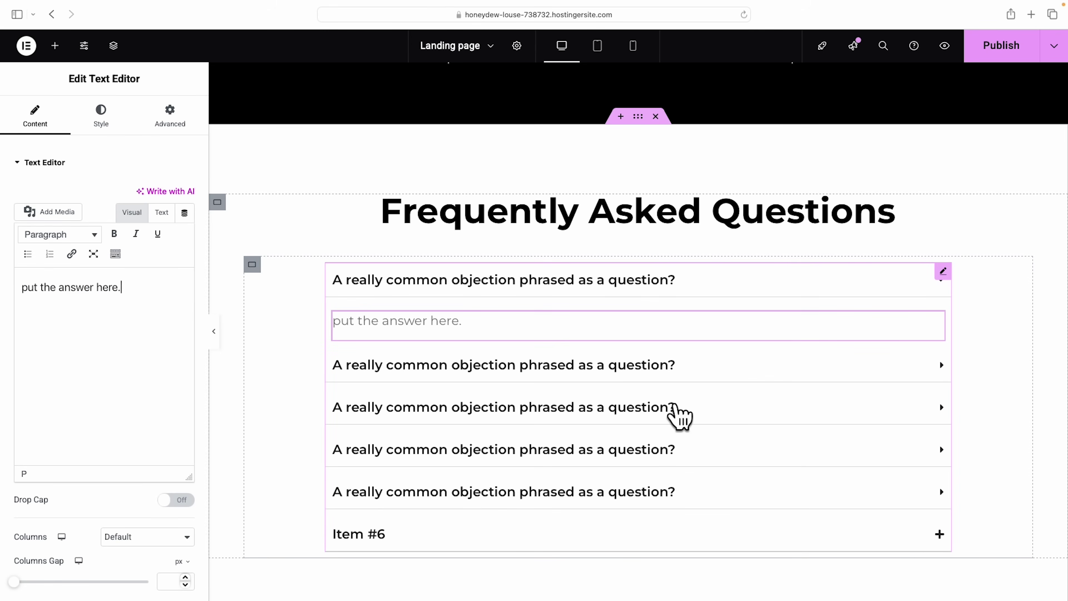
Change the closing section's heading to "Ready To Get Started?" and open the heading's style settings
{"action": "scroll", "coordinate": [906, 494], "scroll_direction": "down", "scroll_amount": 10}
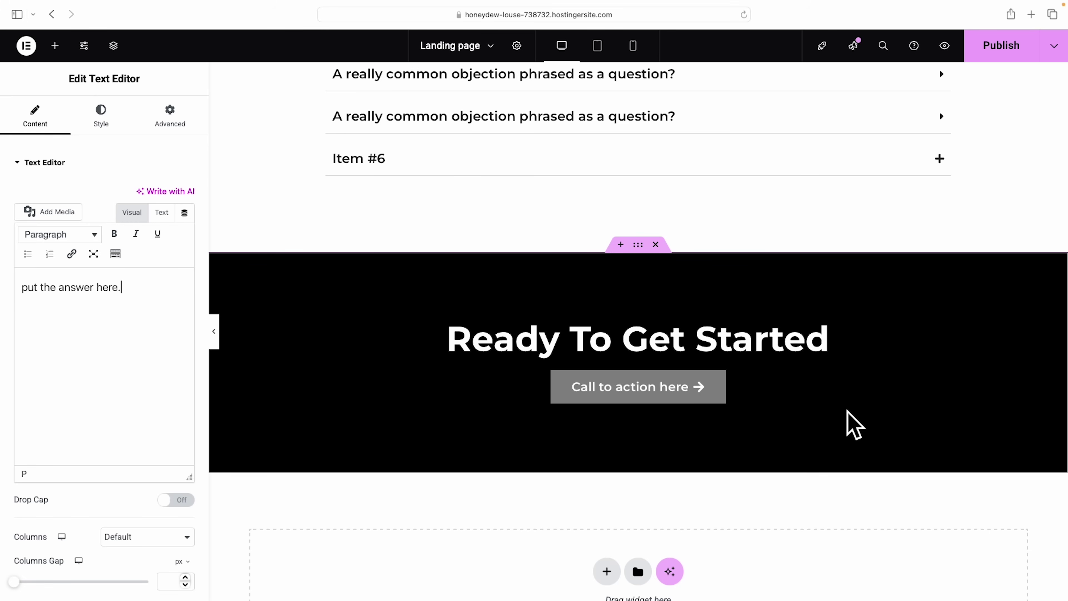
{"action": "left_click", "coordinate": [679, 346]}
{"action": "left_click", "coordinate": [126, 221]}
{"action": "type", "text": "?"}
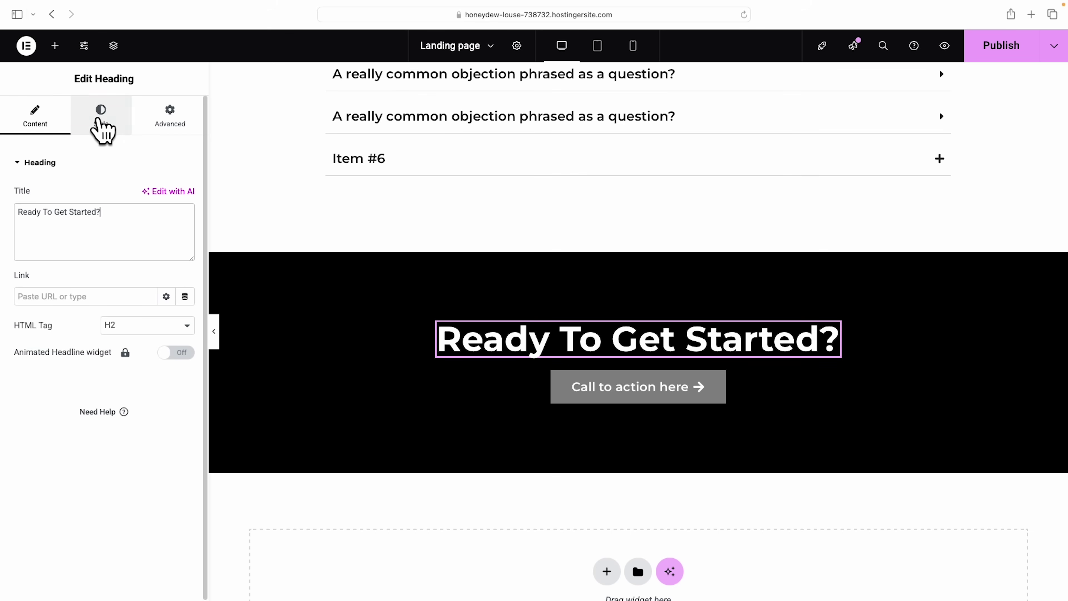
{"action": "left_click", "coordinate": [103, 117]}
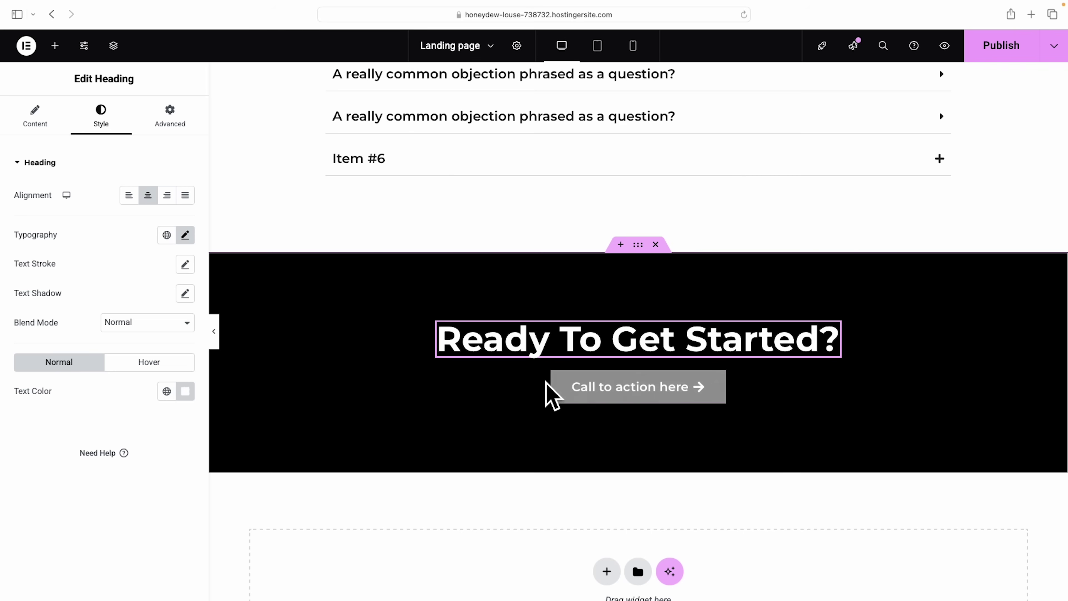
Replace the closing section's "Call to action here" button with a copy of the hero section's "Book a consultation" button
{"action": "scroll", "coordinate": [732, 422], "scroll_direction": "up", "scroll_amount": 15}
{"action": "scroll", "coordinate": [732, 423], "scroll_direction": "up", "scroll_amount": 15}
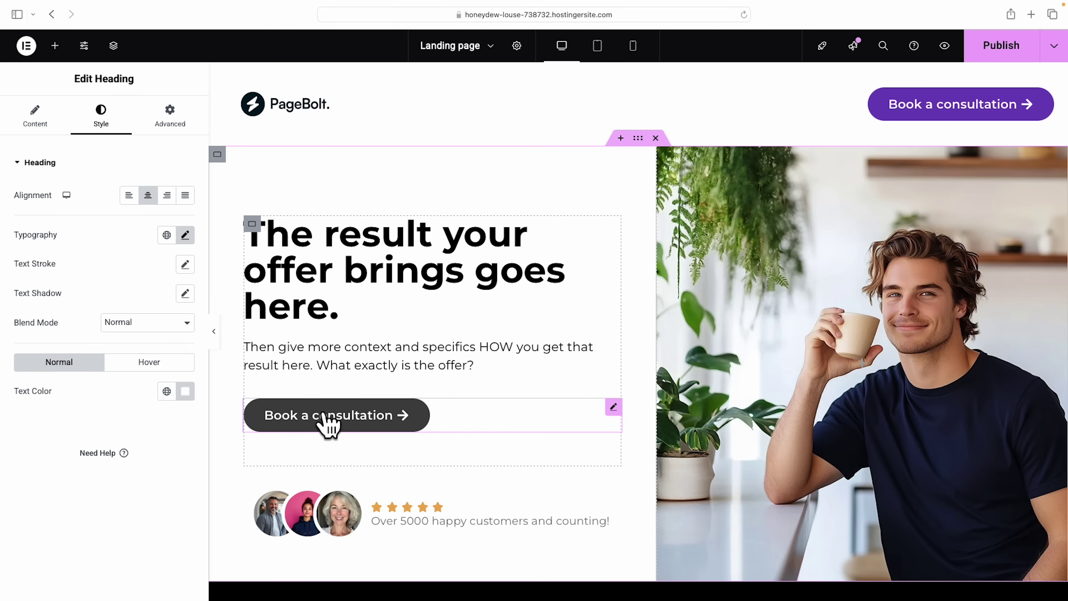
{"action": "right_click", "coordinate": [336, 419]}
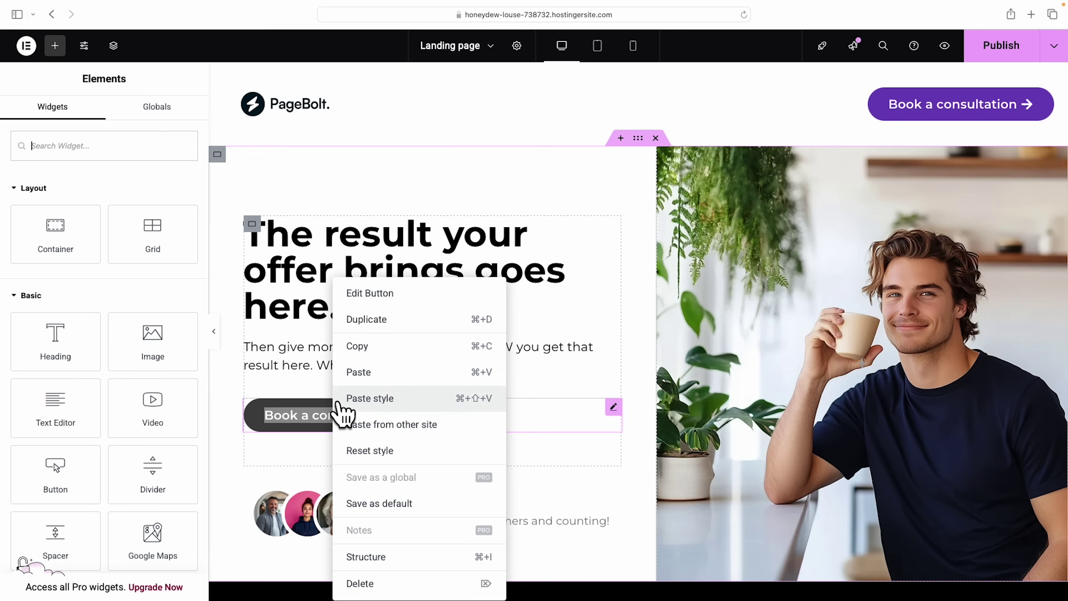
{"action": "left_click", "coordinate": [361, 346]}
{"action": "scroll", "coordinate": [463, 376], "scroll_direction": "down", "scroll_amount": 10}
{"action": "scroll", "coordinate": [470, 388], "scroll_direction": "down", "scroll_amount": 15}
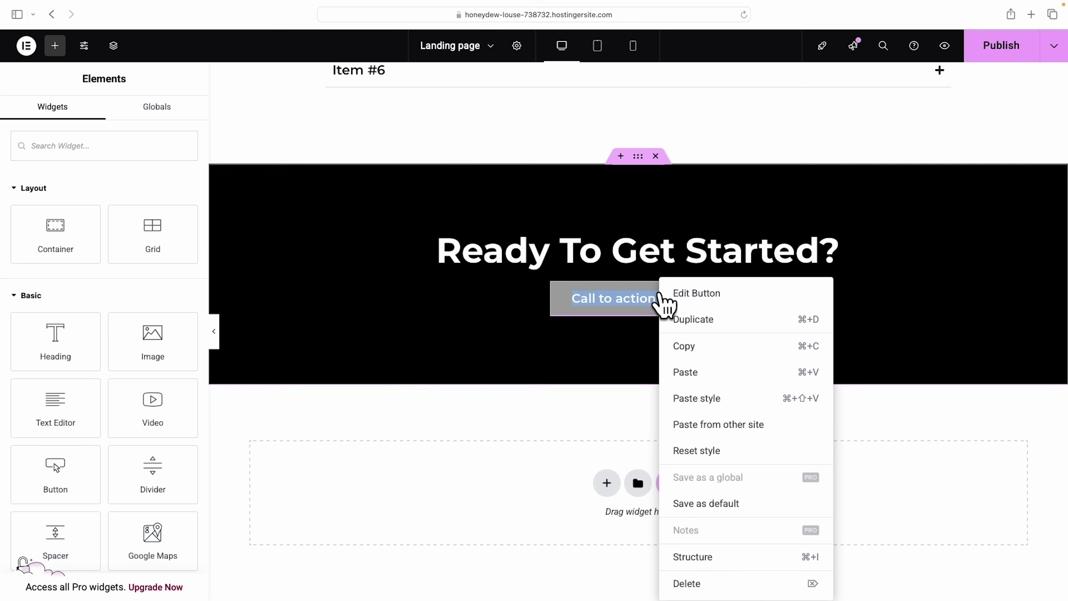
{"action": "left_click", "coordinate": [694, 371]}
{"action": "right_click", "coordinate": [720, 294]}
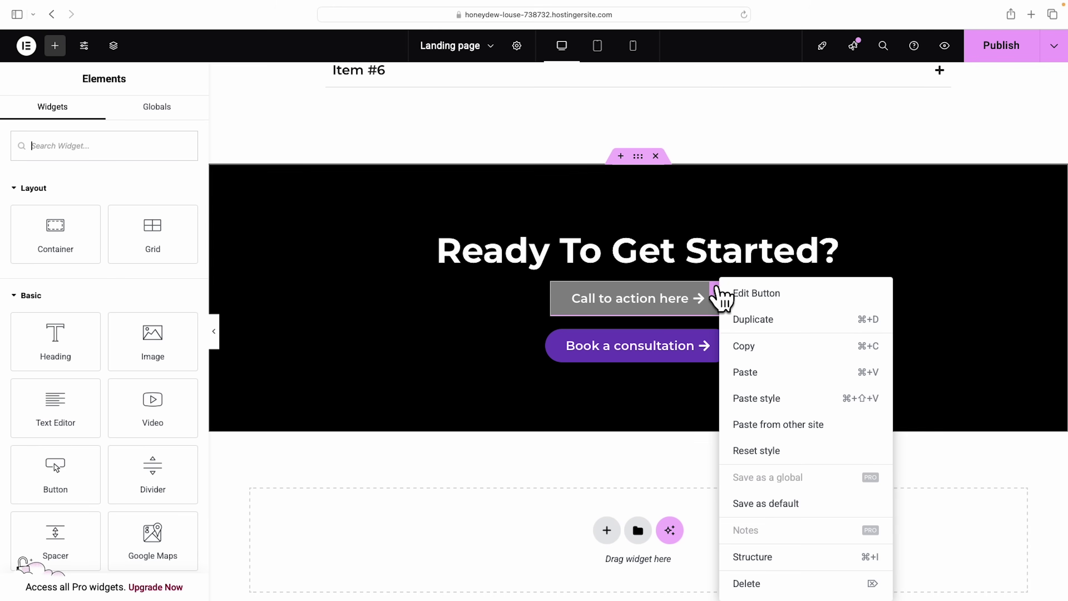
{"action": "left_click", "coordinate": [754, 585]}
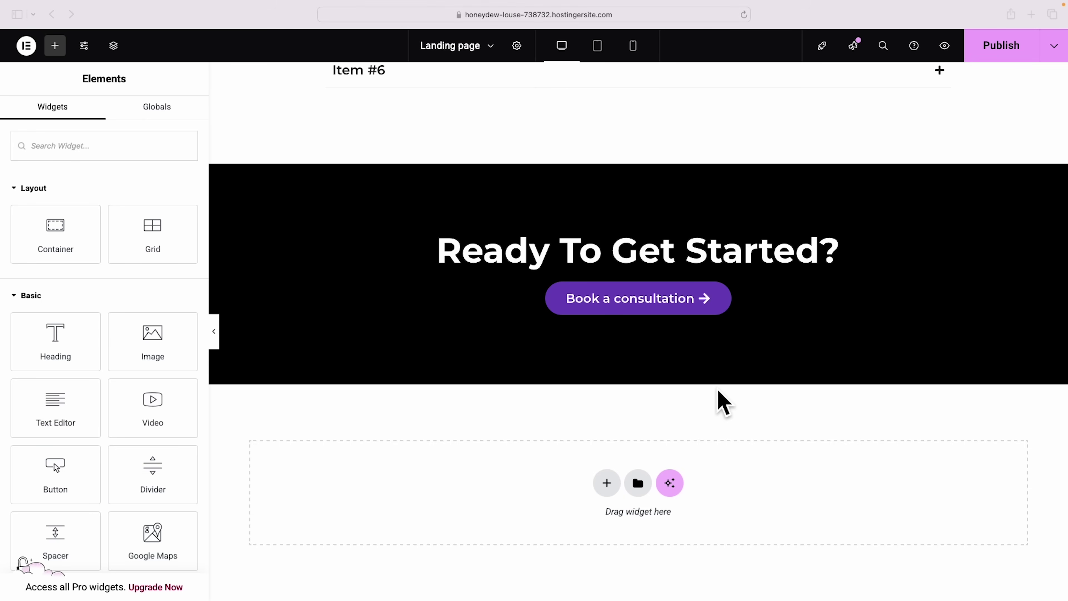
Give the "Ready To Get Started?" section a video background and paste the copied video link as its source
{"action": "scroll", "coordinate": [730, 333], "scroll_direction": "up", "scroll_amount": 1}
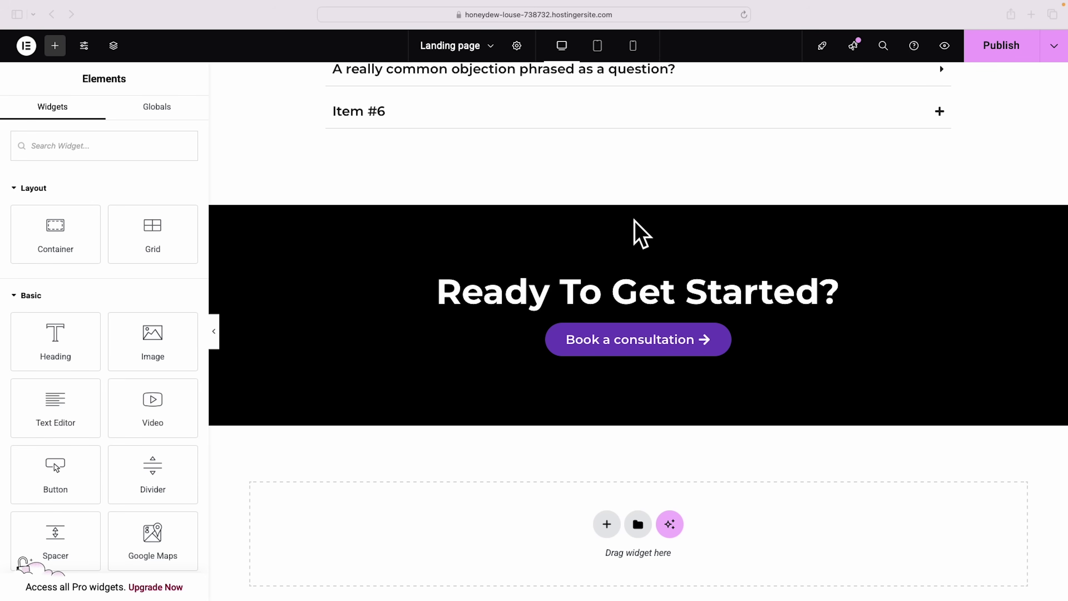
{"action": "left_click", "coordinate": [658, 231]}
{"action": "left_click", "coordinate": [635, 201]}
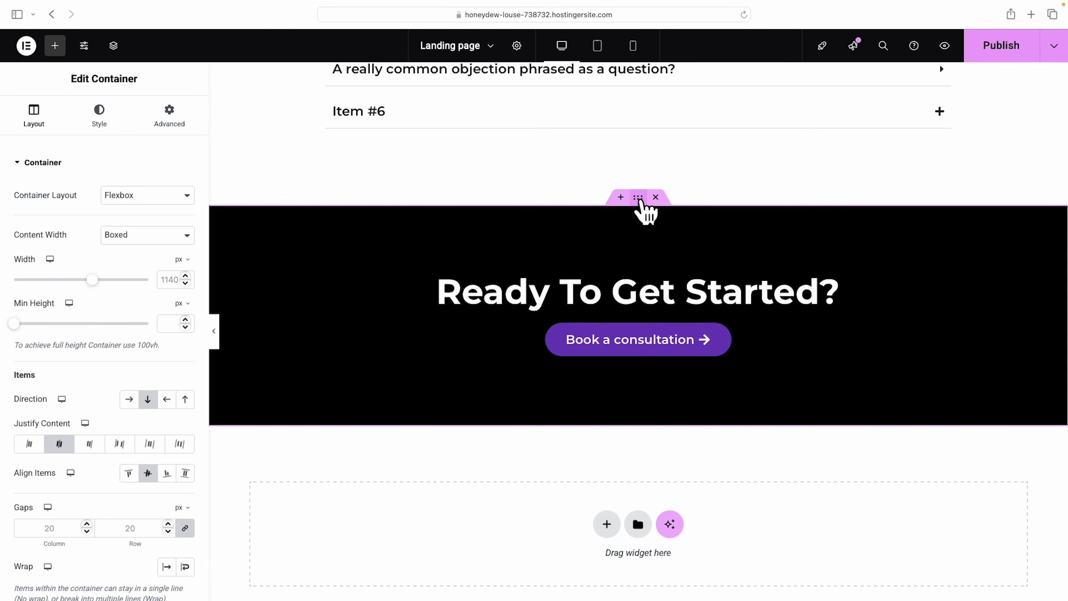
{"action": "left_click", "coordinate": [103, 123]}
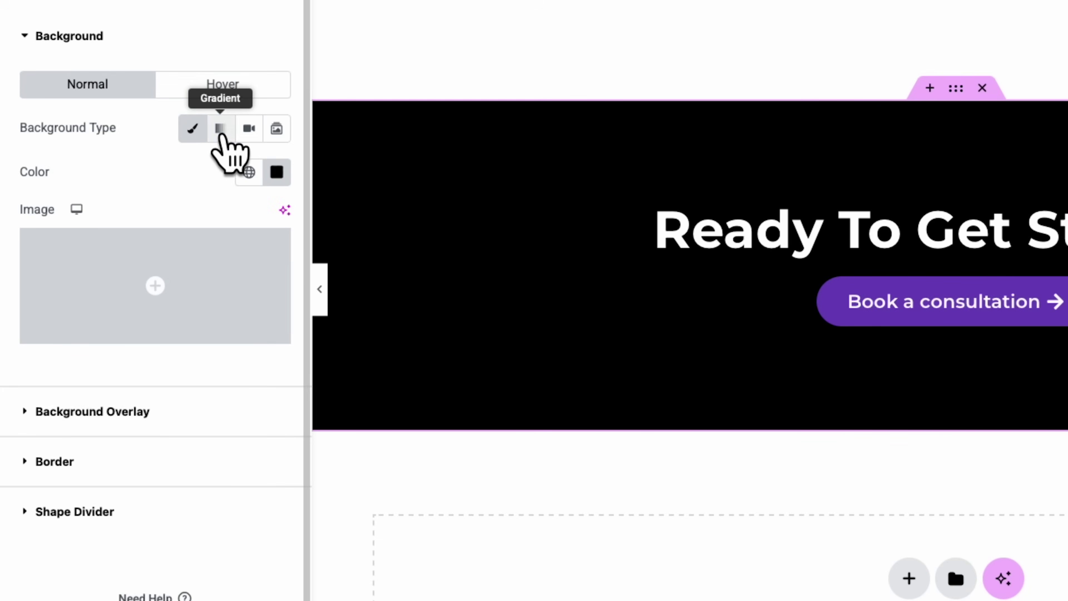
{"action": "left_click", "coordinate": [249, 128]}
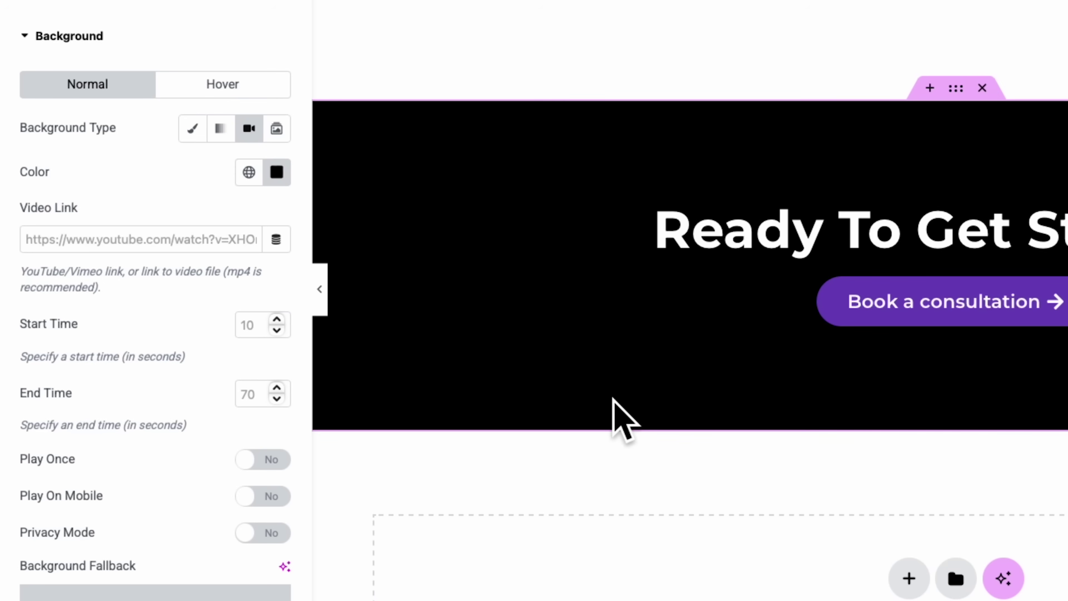
{"action": "left_click", "coordinate": [137, 246]}
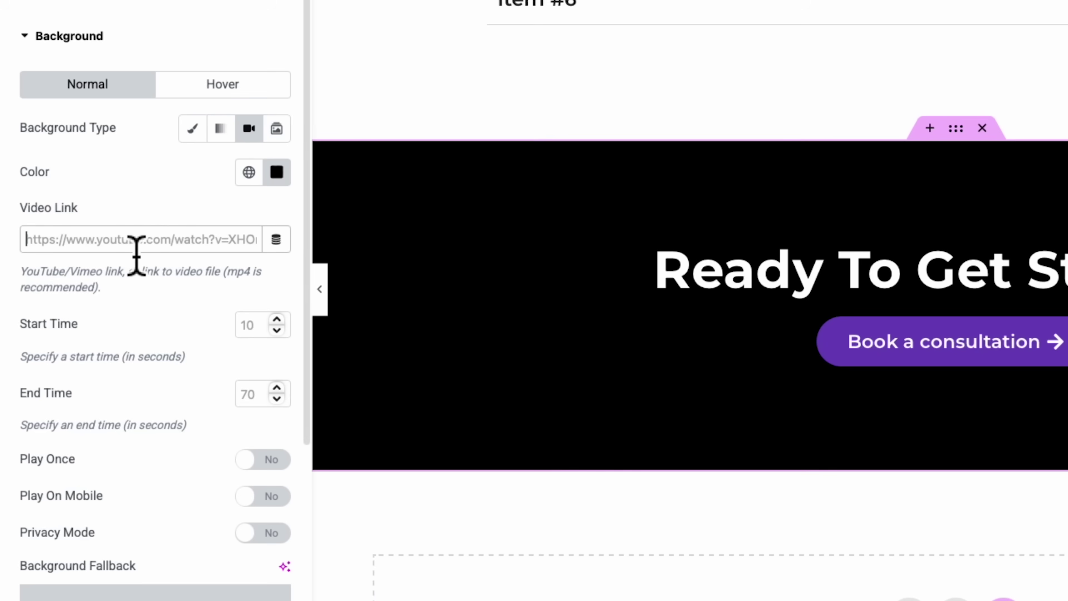
{"action": "key", "text": "ctrl+v"}
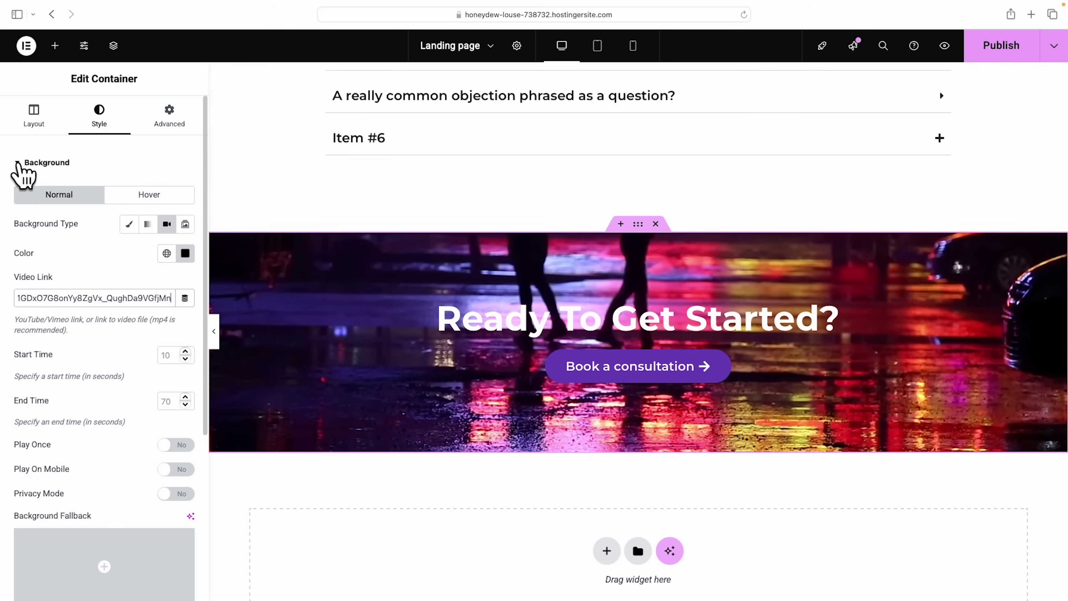
Add a Classic background overlay in black (#000000) to the "Ready To Get Started?" section
{"action": "left_click", "coordinate": [25, 162]}
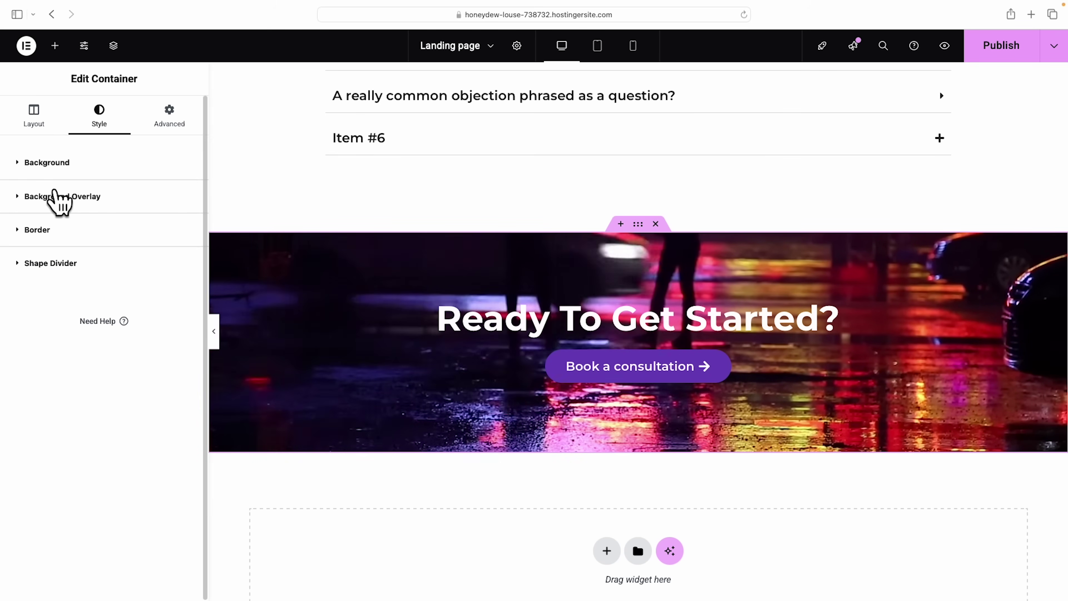
{"action": "left_click", "coordinate": [42, 196]}
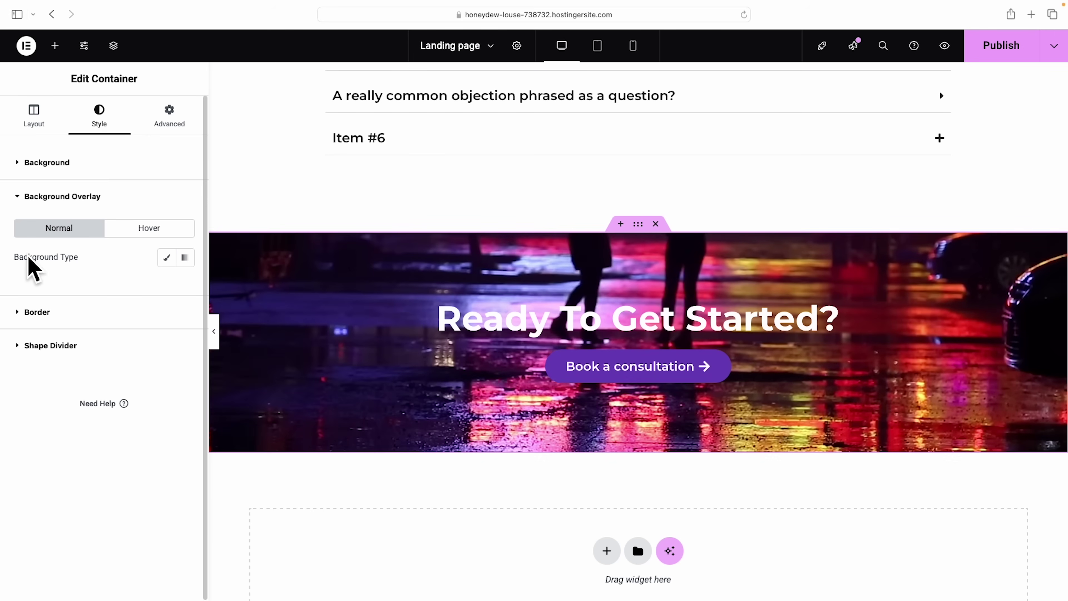
{"action": "left_click", "coordinate": [167, 257]}
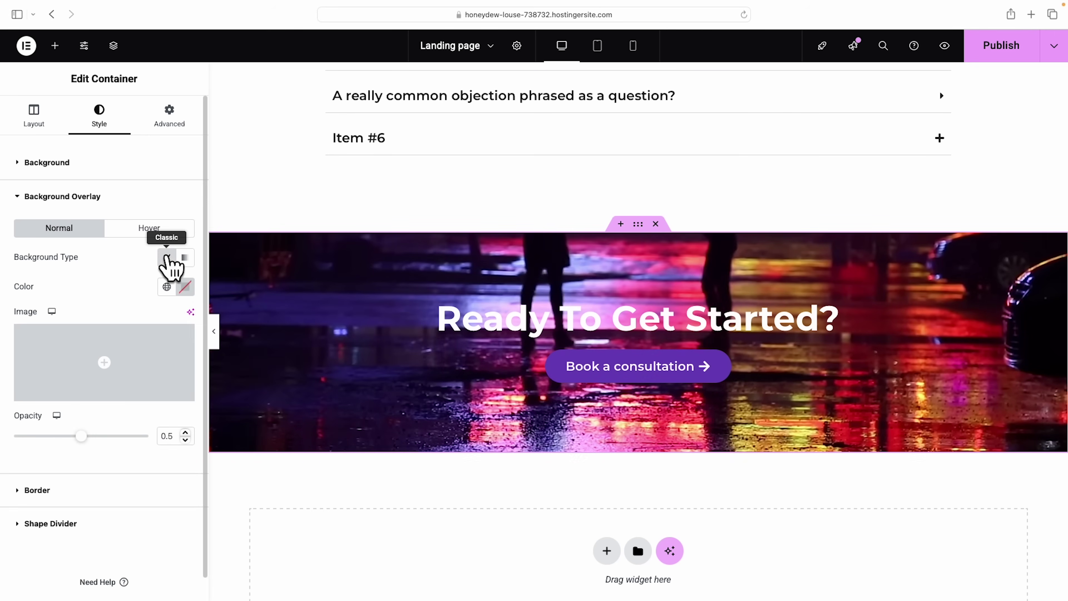
{"action": "left_click", "coordinate": [185, 286]}
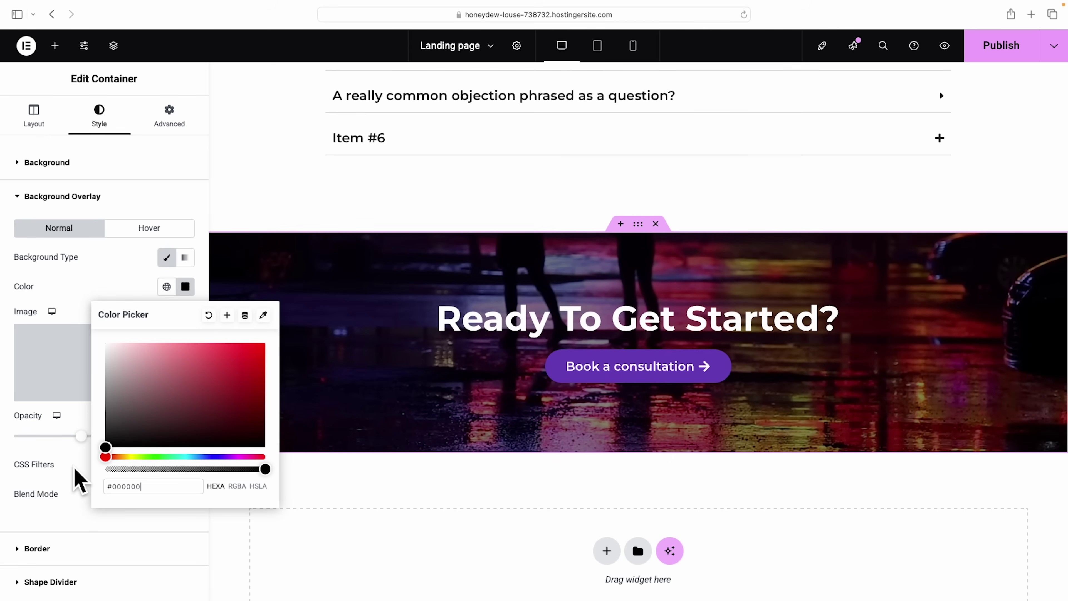
{"action": "left_click_drag", "start_coordinate": [205, 401], "coordinate": [274, 345]}
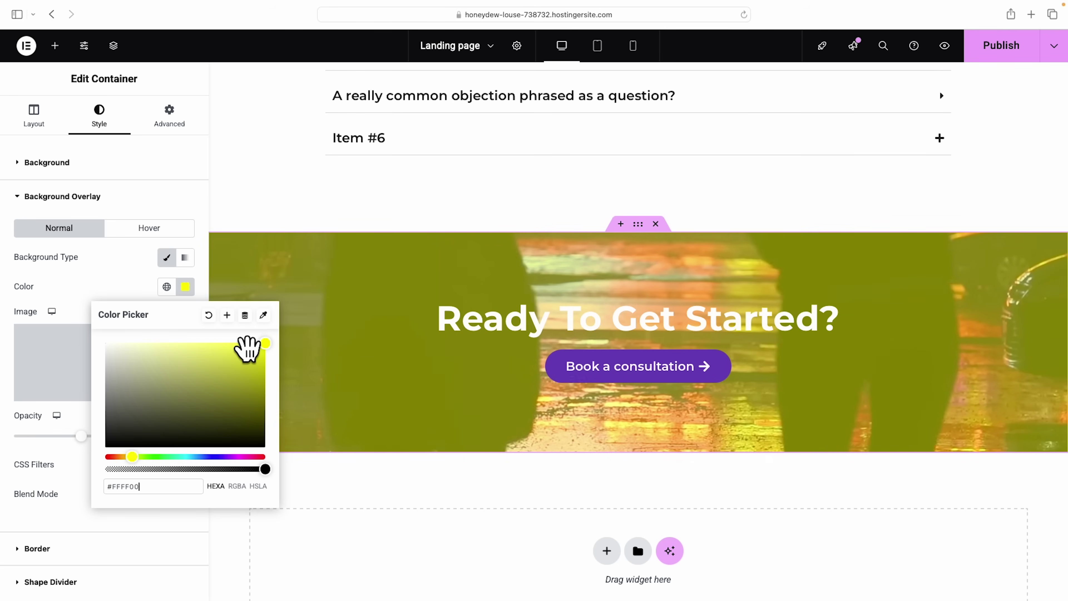
{"action": "left_click_drag", "start_coordinate": [177, 398], "coordinate": [83, 470]}
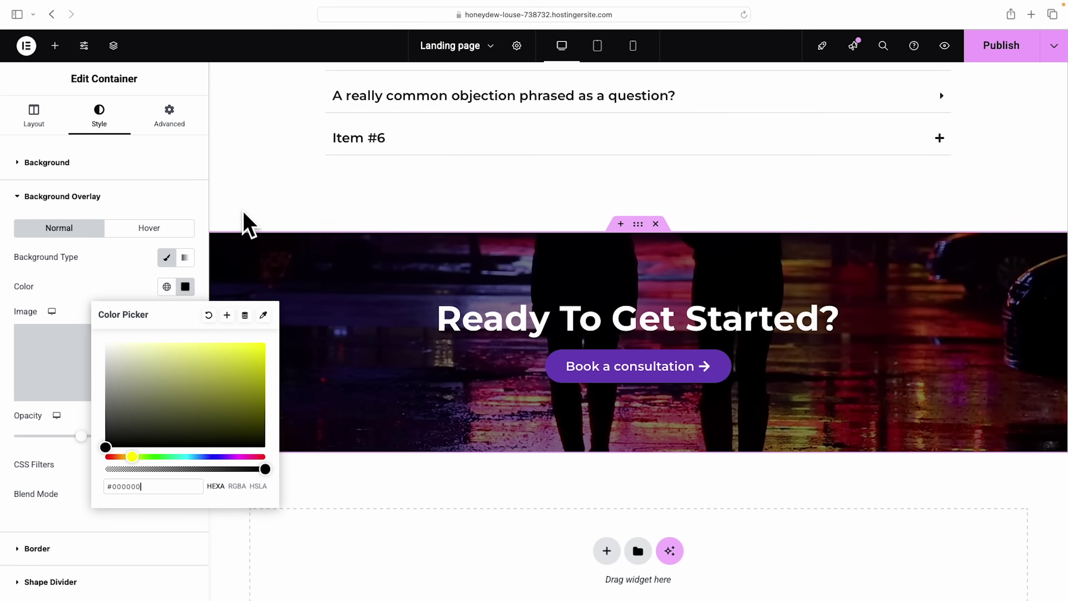
{"action": "left_click", "coordinate": [245, 223]}
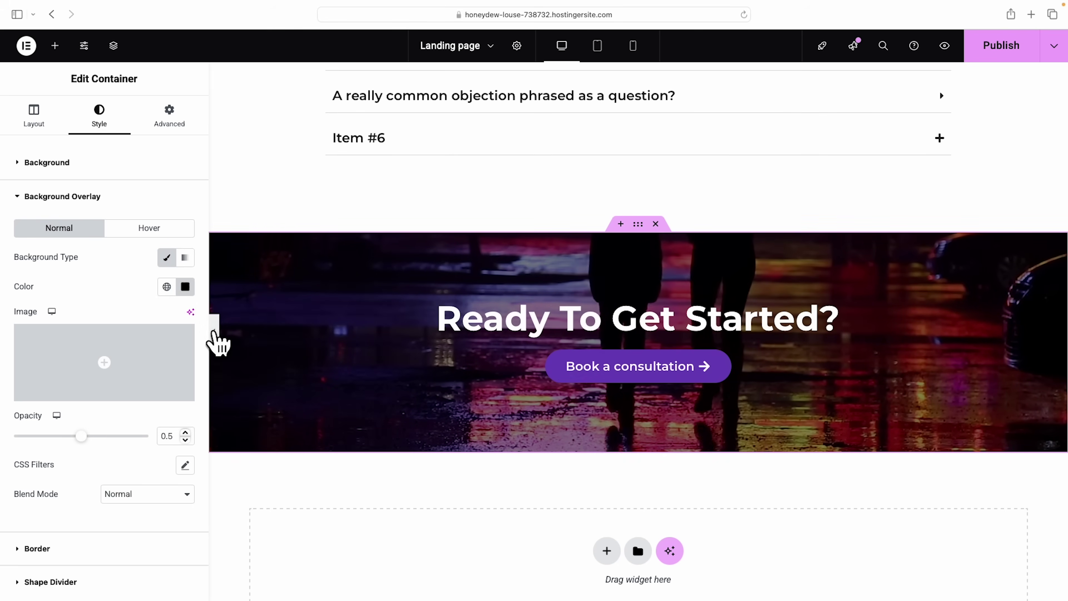
Hide the settings panel and review the full desktop page from the hero section down to the Frequently Asked Questions
{"action": "left_click", "coordinate": [216, 341]}
{"action": "scroll", "coordinate": [782, 416], "scroll_direction": "up", "scroll_amount": 10}
{"action": "scroll", "coordinate": [782, 421], "scroll_direction": "up", "scroll_amount": 15}
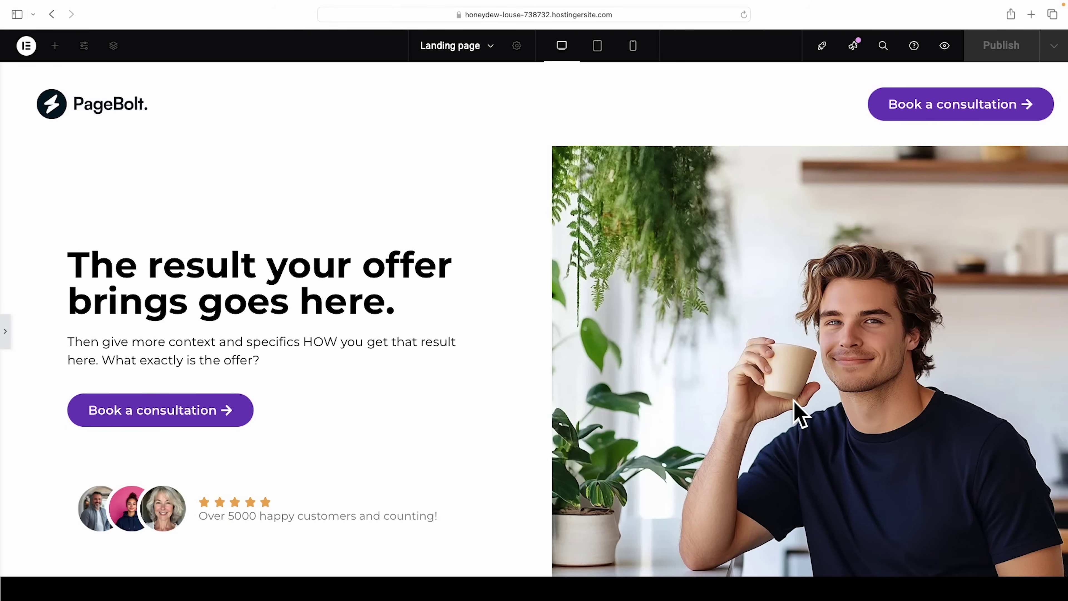
{"action": "scroll", "coordinate": [796, 392], "scroll_direction": "down", "scroll_amount": 5}
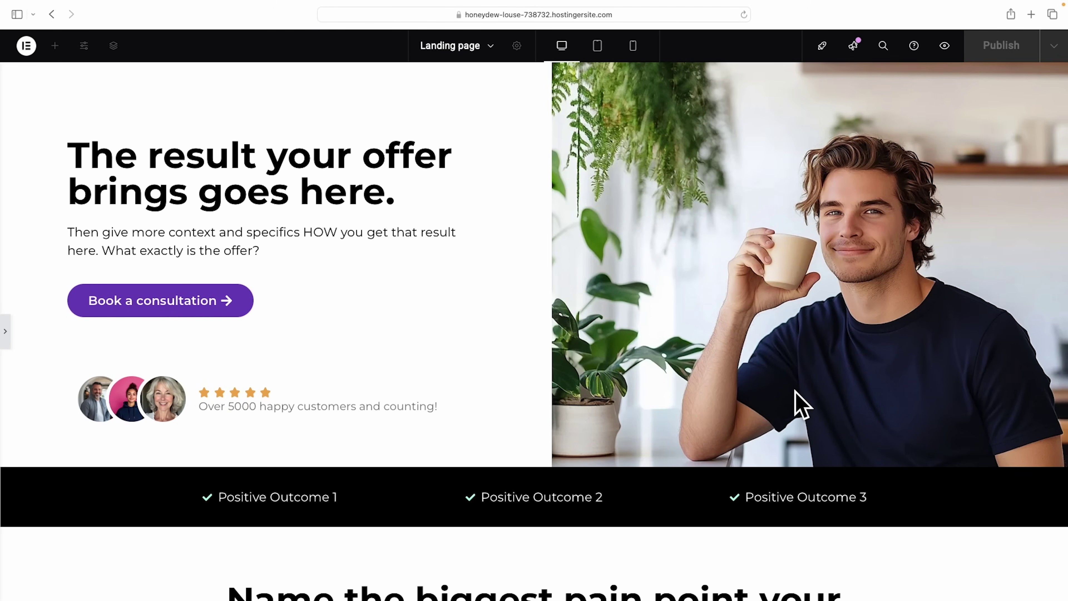
{"action": "scroll", "coordinate": [801, 404], "scroll_direction": "down", "scroll_amount": 12}
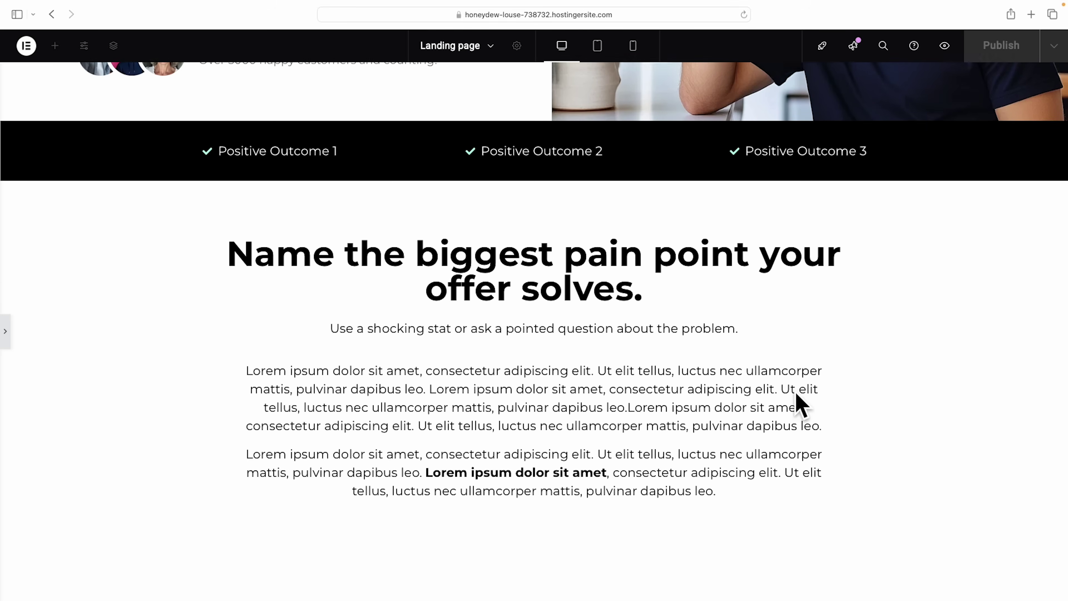
{"action": "scroll", "coordinate": [796, 393], "scroll_direction": "down", "scroll_amount": 6}
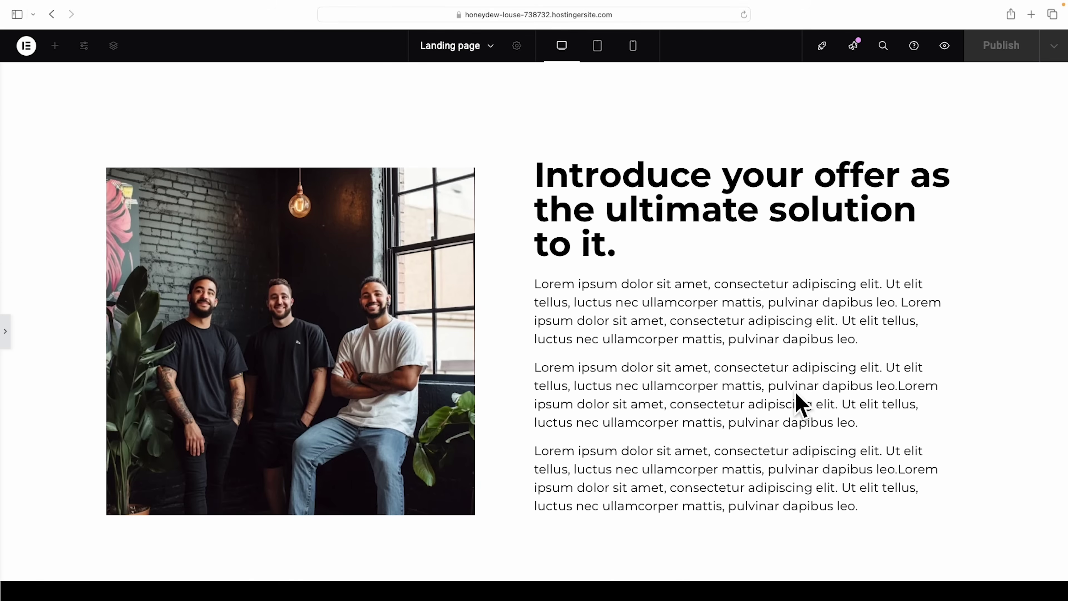
{"action": "scroll", "coordinate": [795, 391], "scroll_direction": "down", "scroll_amount": 11}
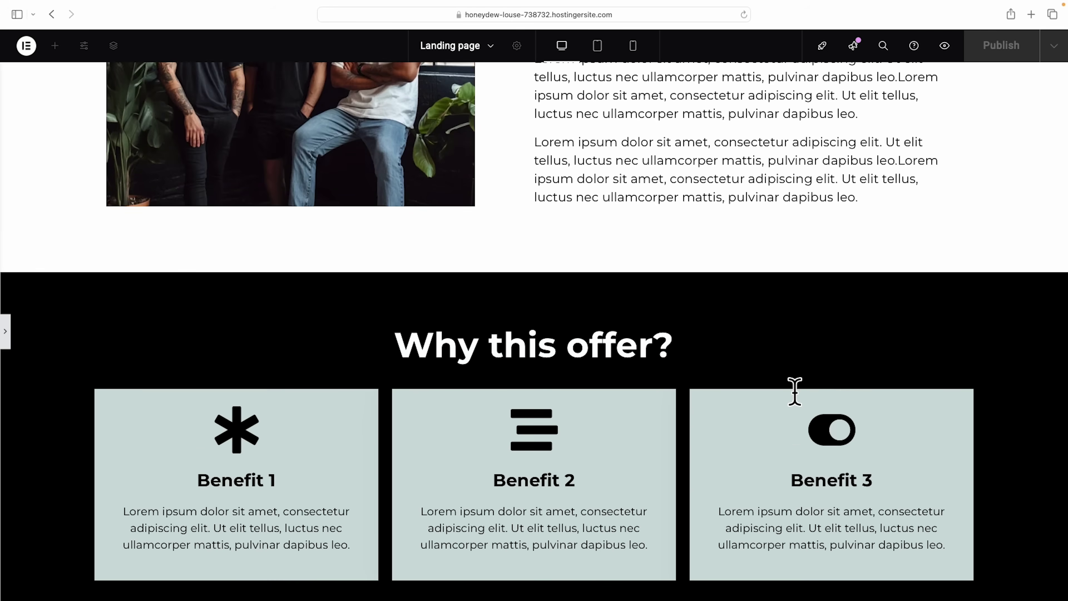
{"action": "scroll", "coordinate": [795, 391], "scroll_direction": "down", "scroll_amount": 13}
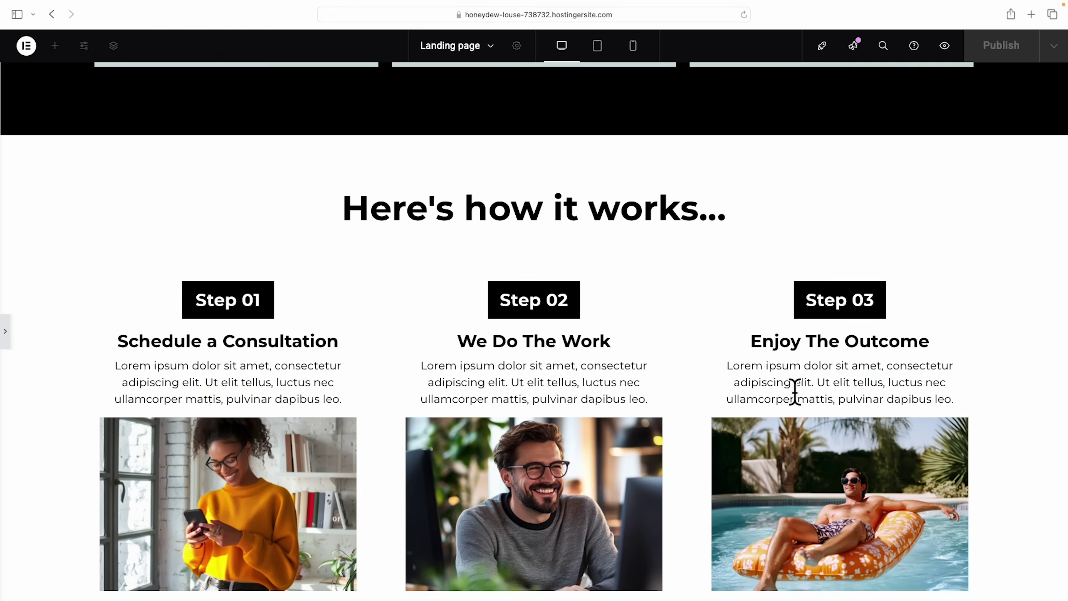
{"action": "scroll", "coordinate": [794, 391], "scroll_direction": "down", "scroll_amount": 9}
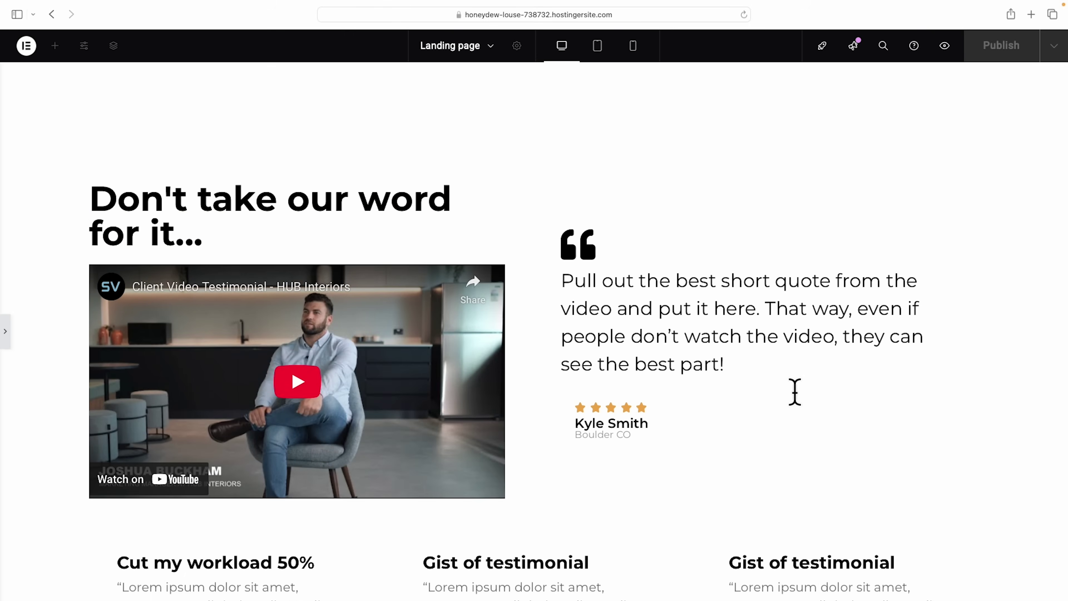
{"action": "scroll", "coordinate": [794, 392], "scroll_direction": "down", "scroll_amount": 12}
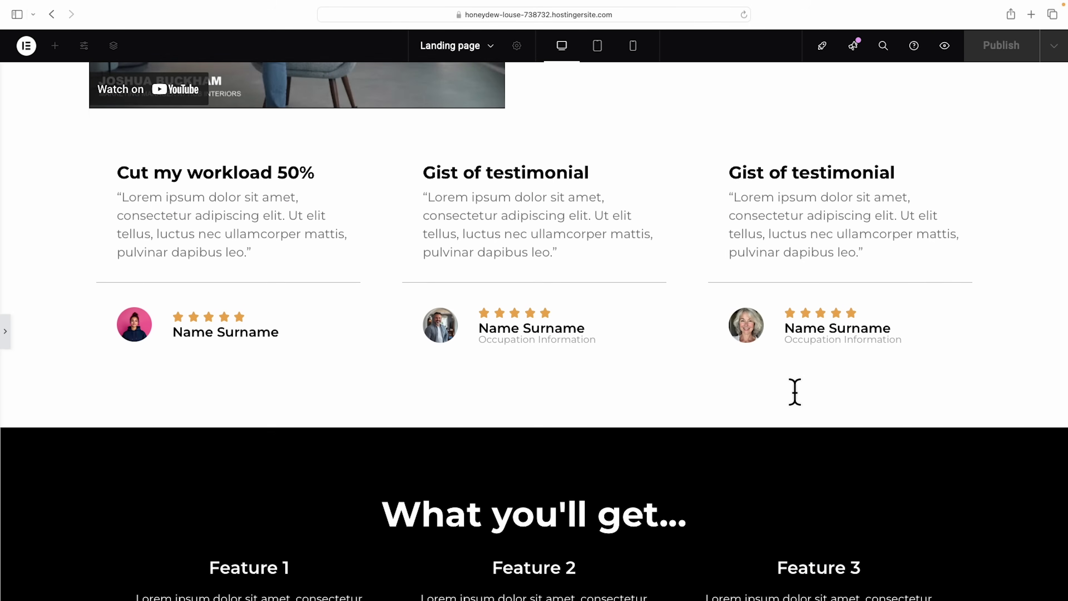
{"action": "scroll", "coordinate": [795, 392], "scroll_direction": "down", "scroll_amount": 16}
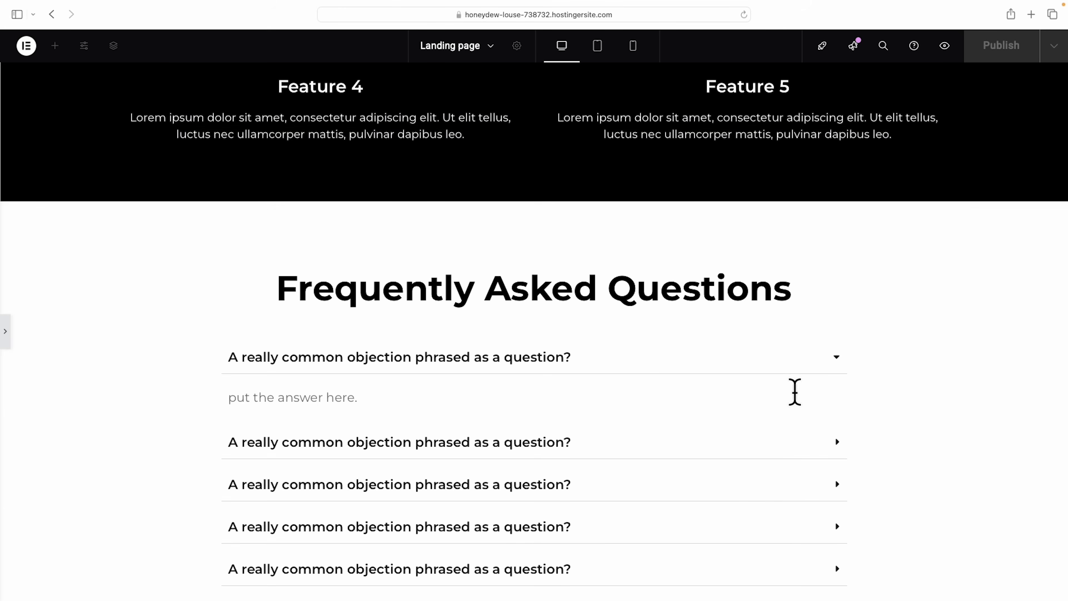
{"action": "scroll", "coordinate": [797, 400], "scroll_direction": "up", "scroll_amount": 20}
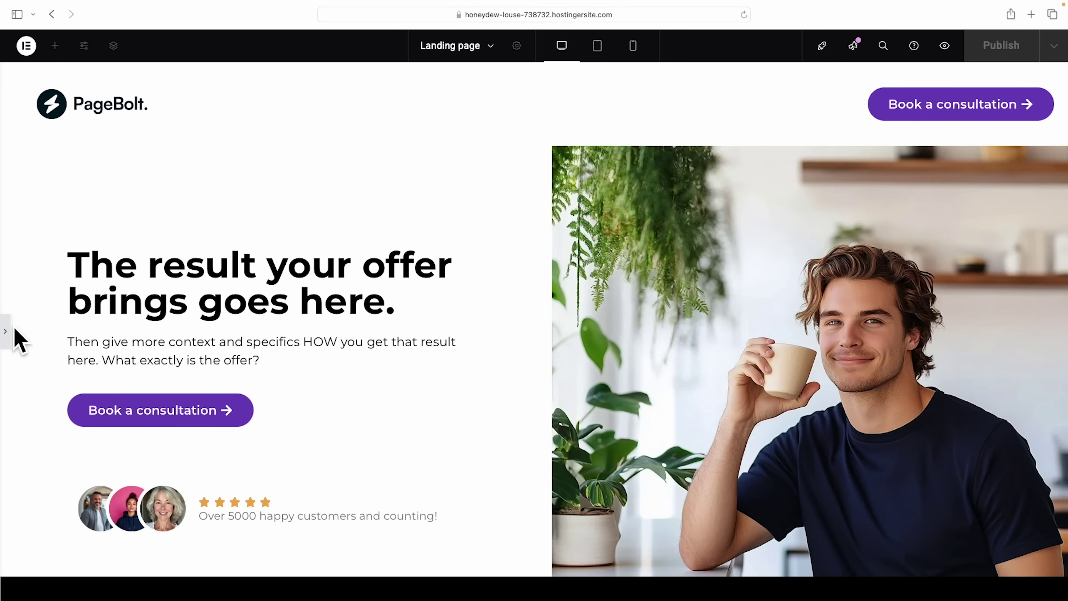
Select the hero heading, switch the editor to the Mobile Portrait view, and hide the settings panel
{"action": "left_click", "coordinate": [351, 333]}
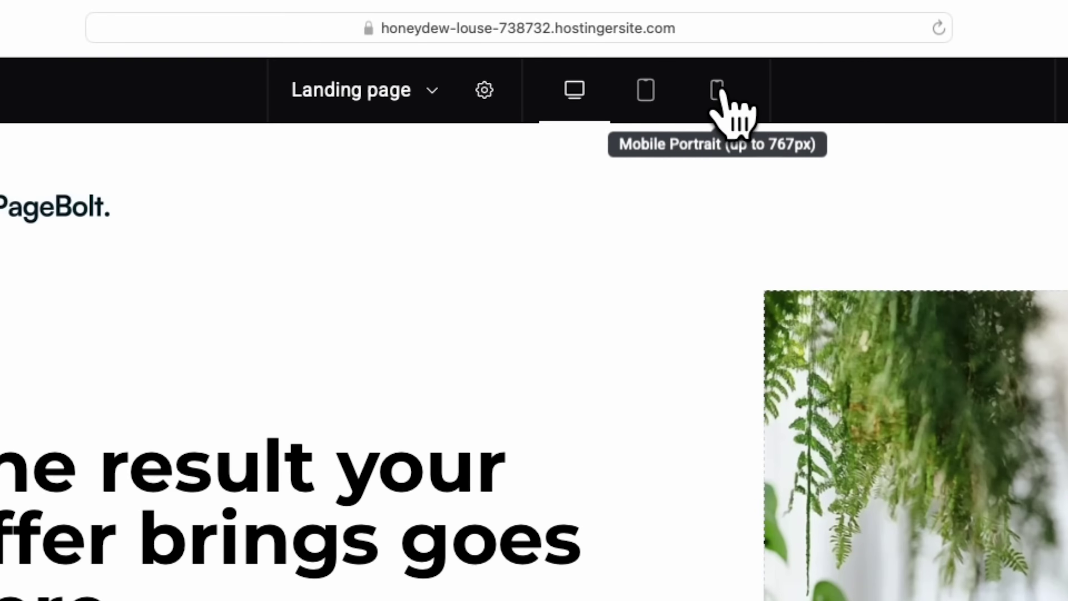
{"action": "left_click", "coordinate": [717, 90]}
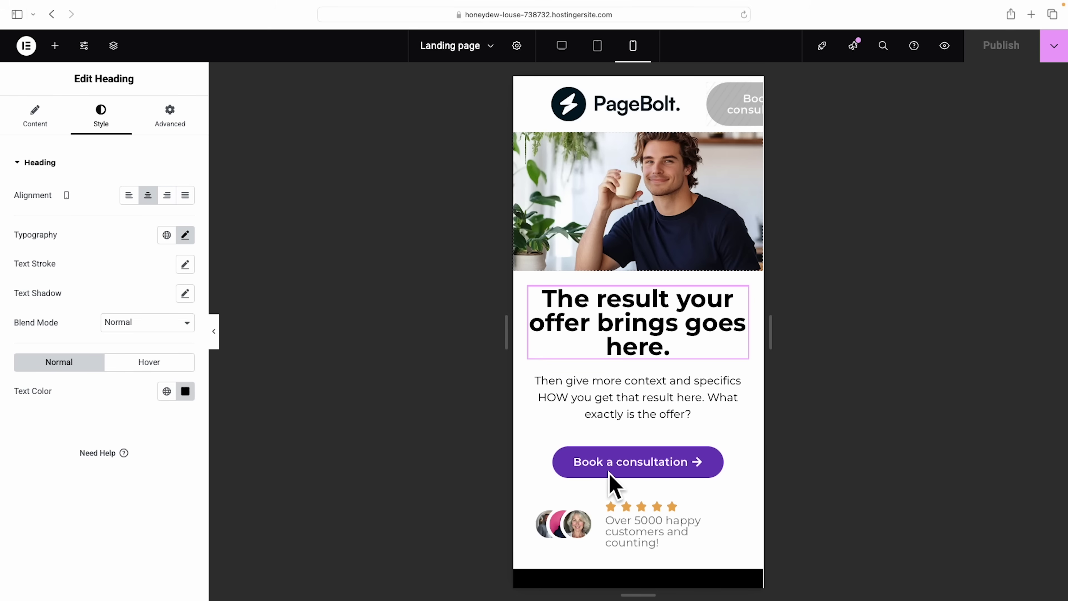
{"action": "left_click", "coordinate": [215, 331]}
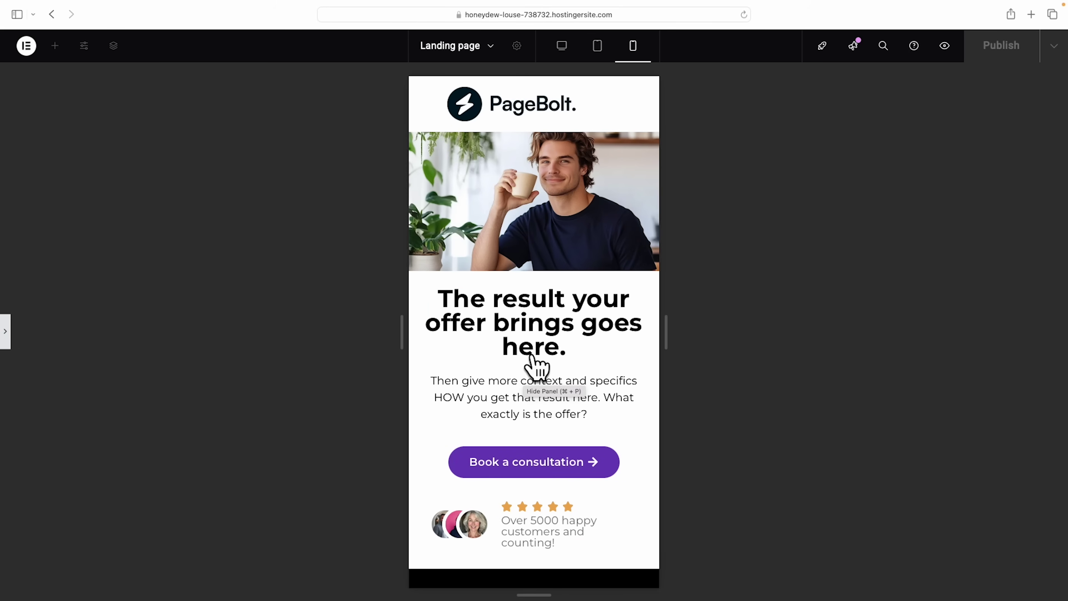
Examine the mobile layout of every section from the hero down to the Frequently Asked Questions
{"action": "left_click", "coordinate": [565, 352]}
{"action": "key", "text": "BackSpace"}
{"action": "scroll", "coordinate": [650, 358], "scroll_direction": "down", "scroll_amount": 3}
{"action": "scroll", "coordinate": [650, 359], "scroll_direction": "down", "scroll_amount": 10}
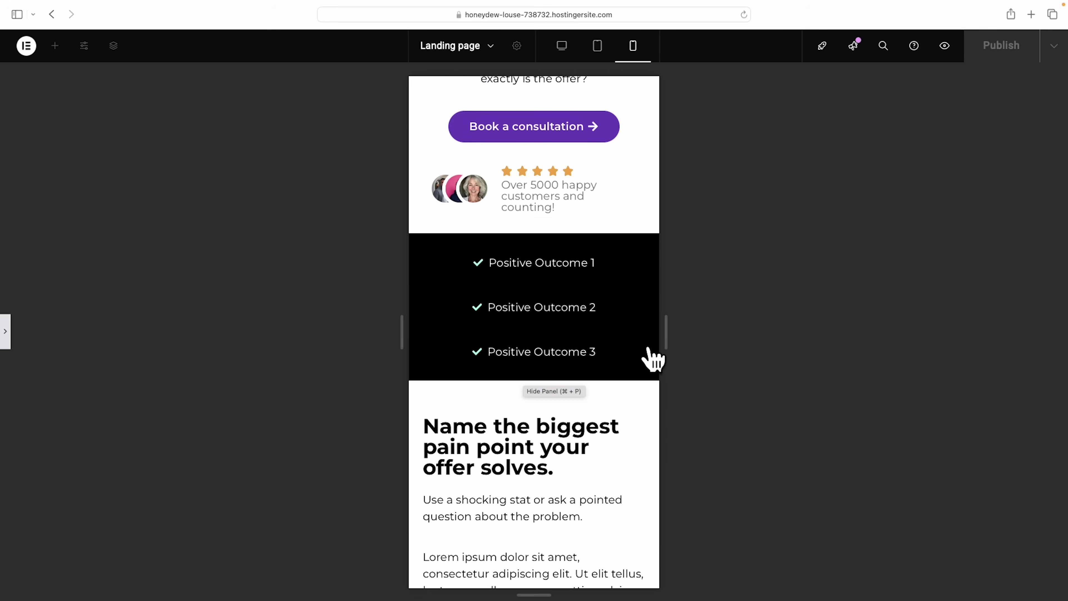
{"action": "scroll", "coordinate": [649, 358], "scroll_direction": "down", "scroll_amount": 4}
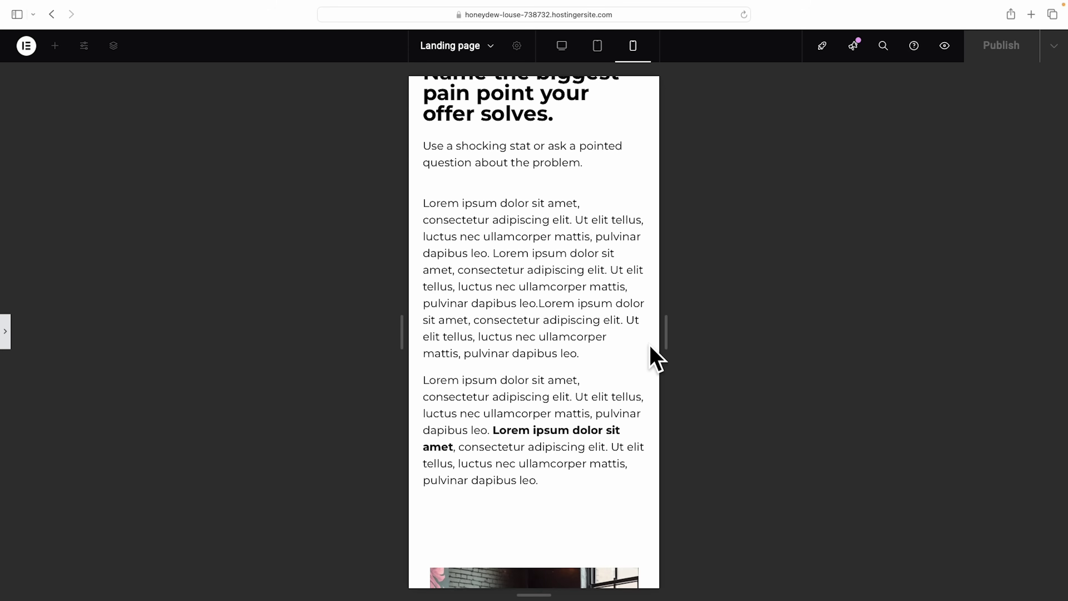
{"action": "scroll", "coordinate": [650, 358], "scroll_direction": "down", "scroll_amount": 4}
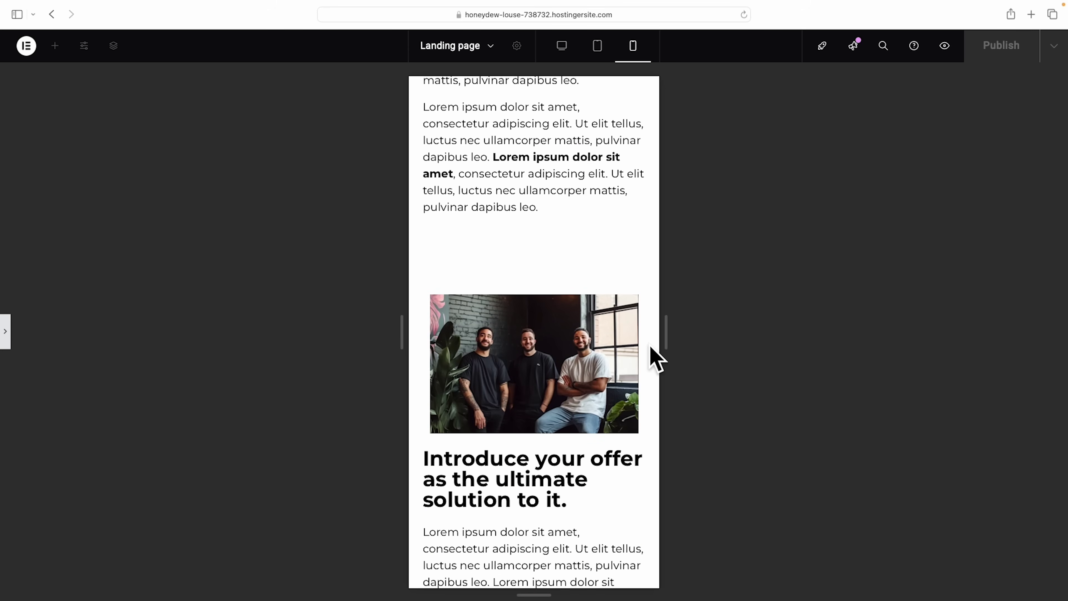
{"action": "scroll", "coordinate": [650, 359], "scroll_direction": "down", "scroll_amount": 6}
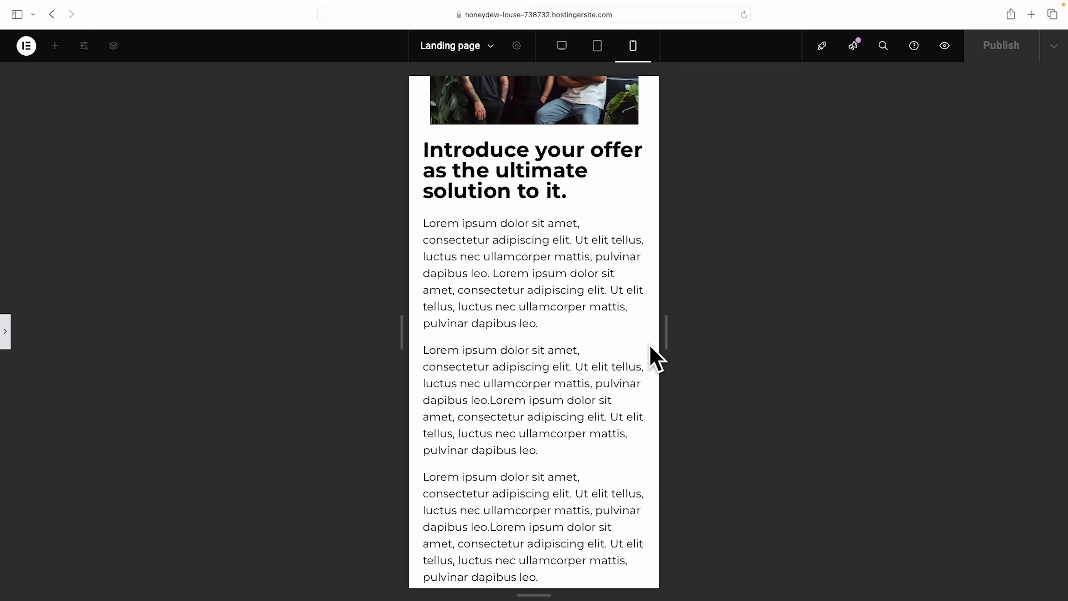
{"action": "scroll", "coordinate": [651, 359], "scroll_direction": "down", "scroll_amount": 12}
{"action": "scroll", "coordinate": [650, 358], "scroll_direction": "down", "scroll_amount": 8}
{"action": "scroll", "coordinate": [651, 359], "scroll_direction": "down", "scroll_amount": 18}
{"action": "scroll", "coordinate": [651, 359], "scroll_direction": "down", "scroll_amount": 15}
{"action": "scroll", "coordinate": [650, 347], "scroll_direction": "down", "scroll_amount": 20}
{"action": "scroll", "coordinate": [650, 348], "scroll_direction": "down", "scroll_amount": 20}
{"action": "scroll", "coordinate": [650, 344], "scroll_direction": "down", "scroll_amount": 20}
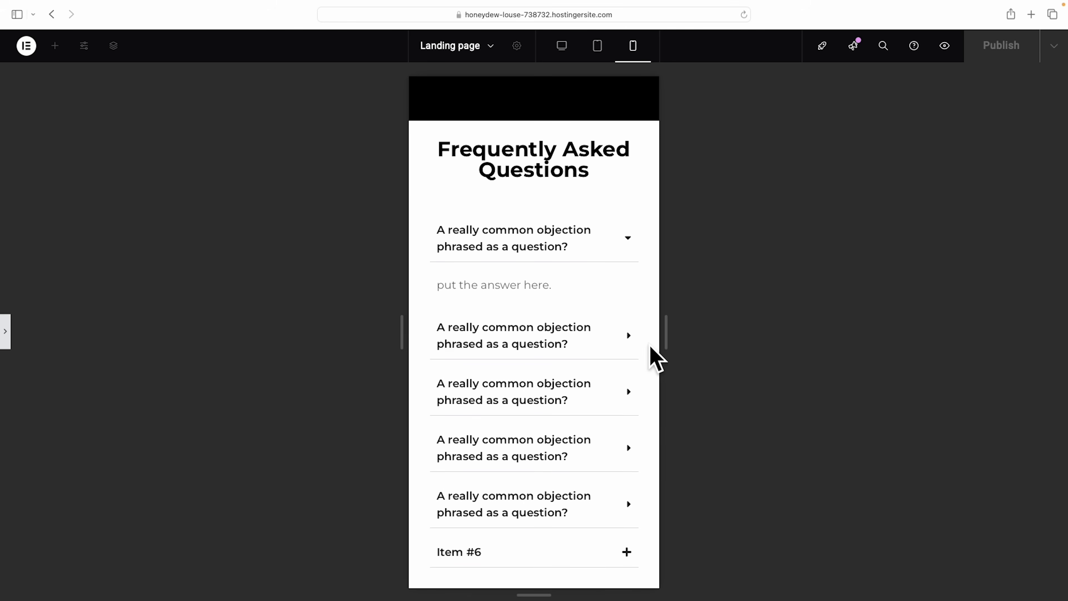
{"action": "scroll", "coordinate": [630, 354], "scroll_direction": "up", "scroll_amount": 15}
{"action": "scroll", "coordinate": [618, 368], "scroll_direction": "up", "scroll_amount": 15}
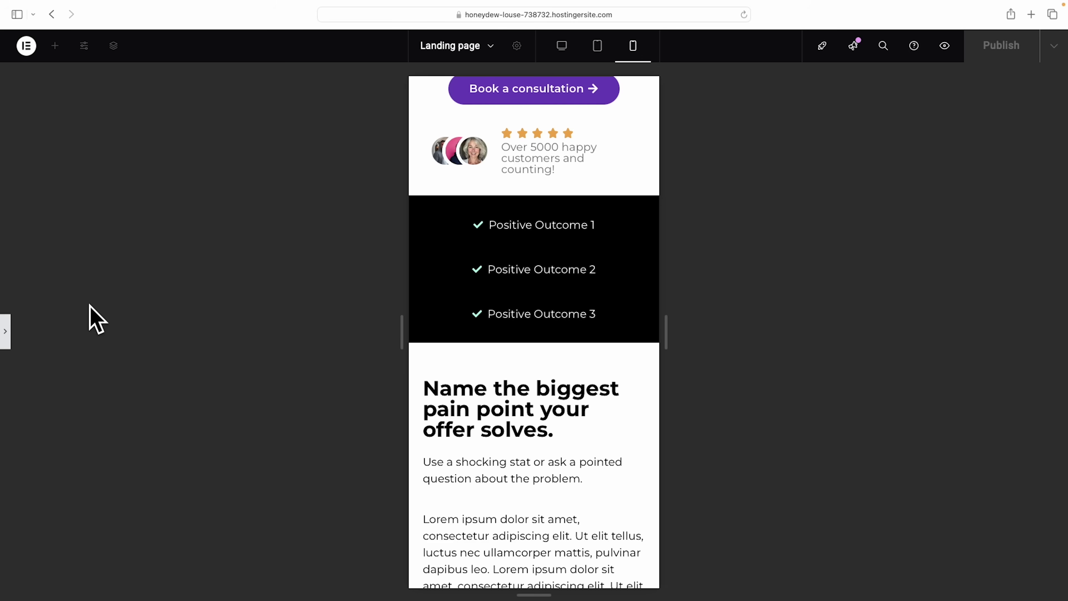
Show the settings panel and set the mobile font size of the "Name the biggest pain point your offer solves." heading to 31 px
{"action": "left_click", "coordinate": [5, 332]}
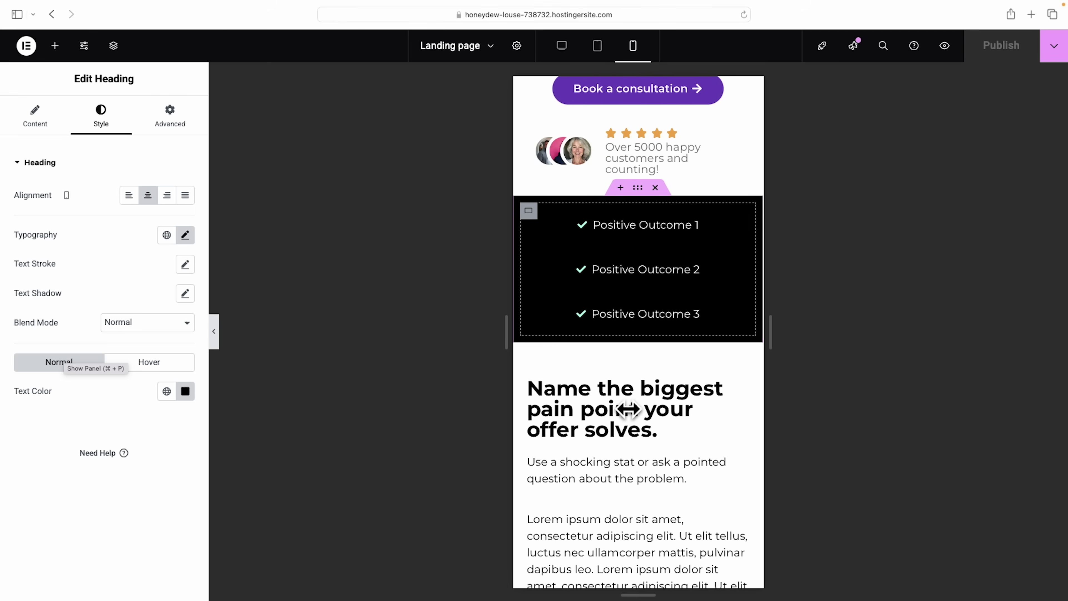
{"action": "left_click", "coordinate": [683, 418]}
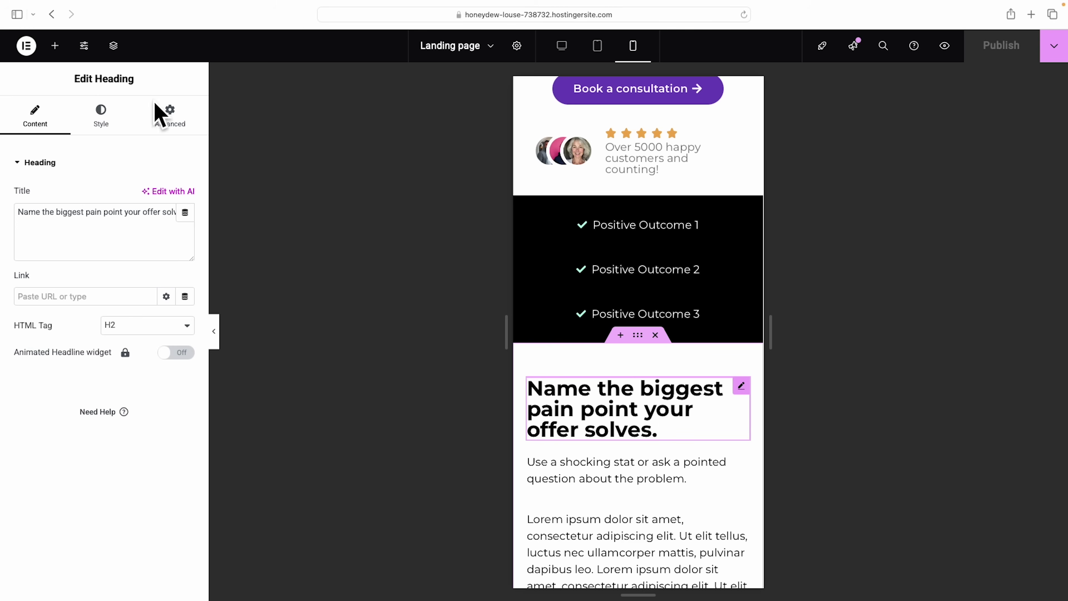
{"action": "left_click", "coordinate": [101, 116]}
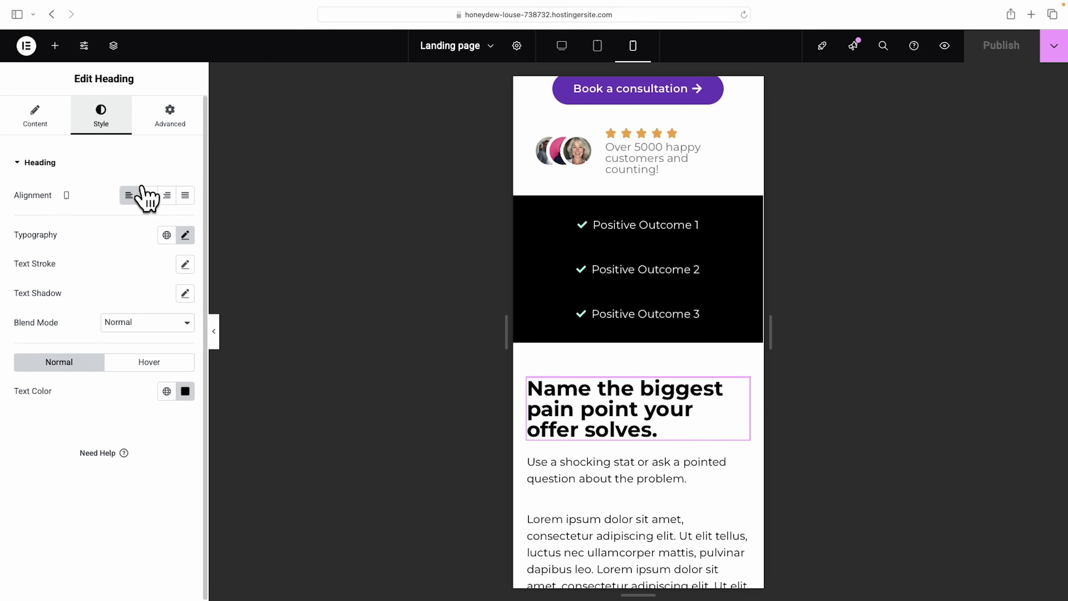
{"action": "left_click", "coordinate": [185, 235]}
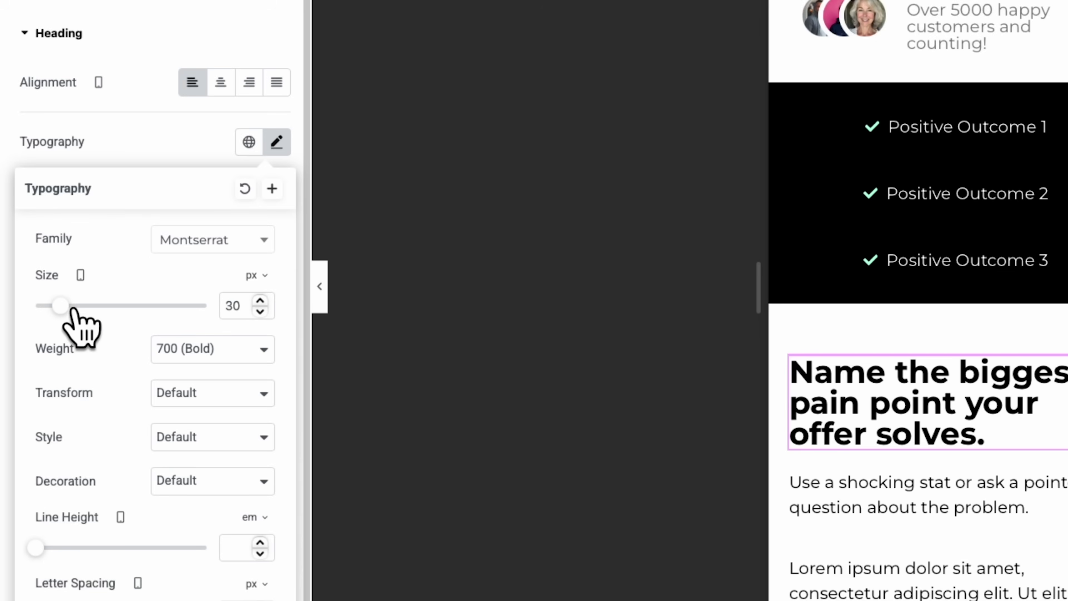
{"action": "left_click_drag", "start_coordinate": [60, 306], "coordinate": [71, 309]}
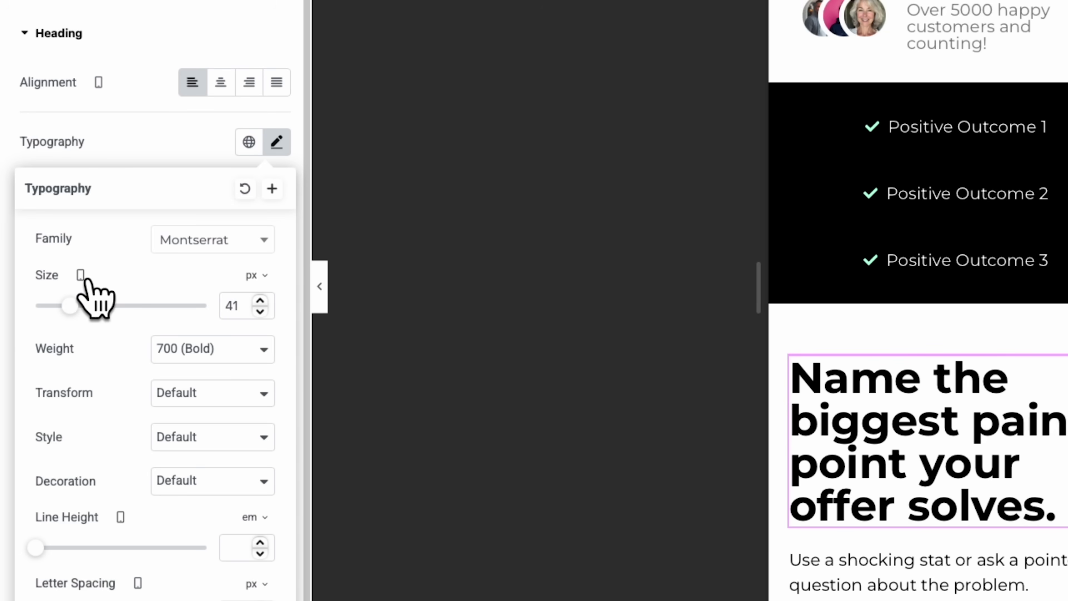
{"action": "left_click_drag", "start_coordinate": [71, 309], "coordinate": [119, 302]}
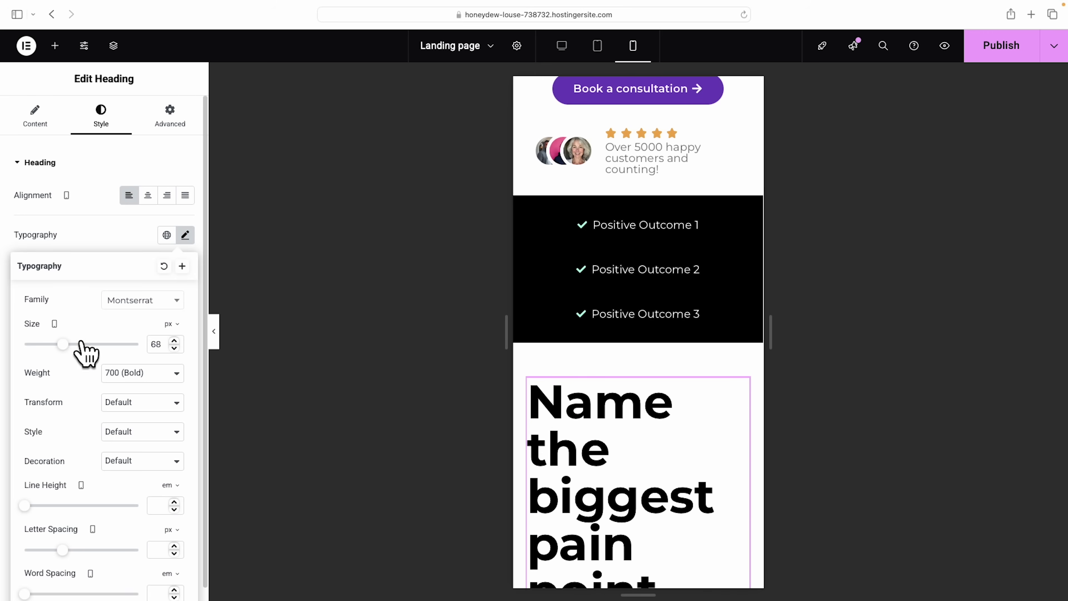
{"action": "left_click_drag", "start_coordinate": [82, 342], "coordinate": [116, 343]}
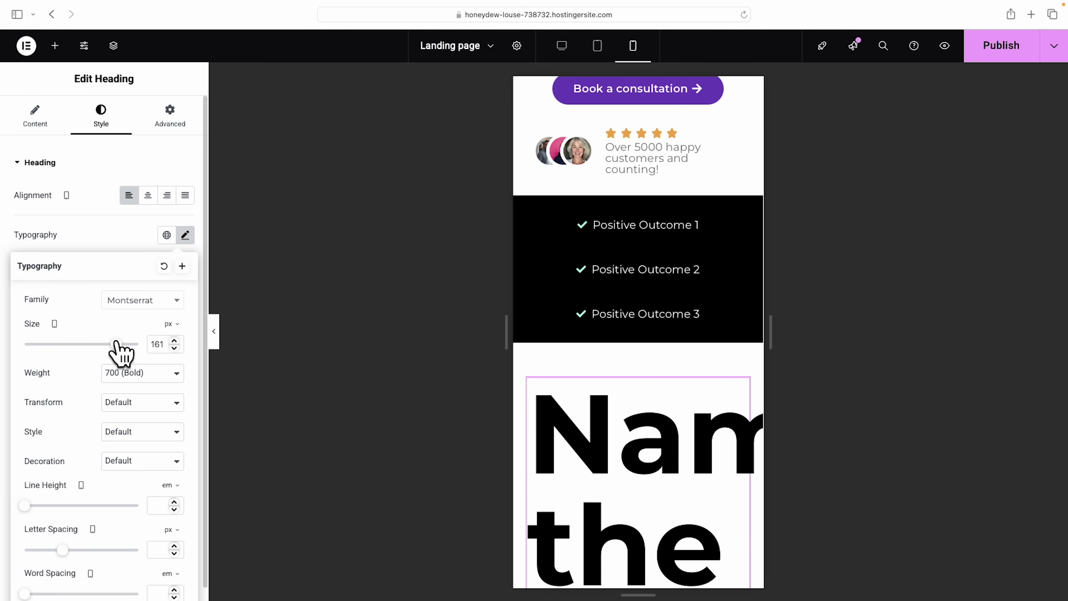
{"action": "left_click_drag", "start_coordinate": [116, 343], "coordinate": [41, 343]}
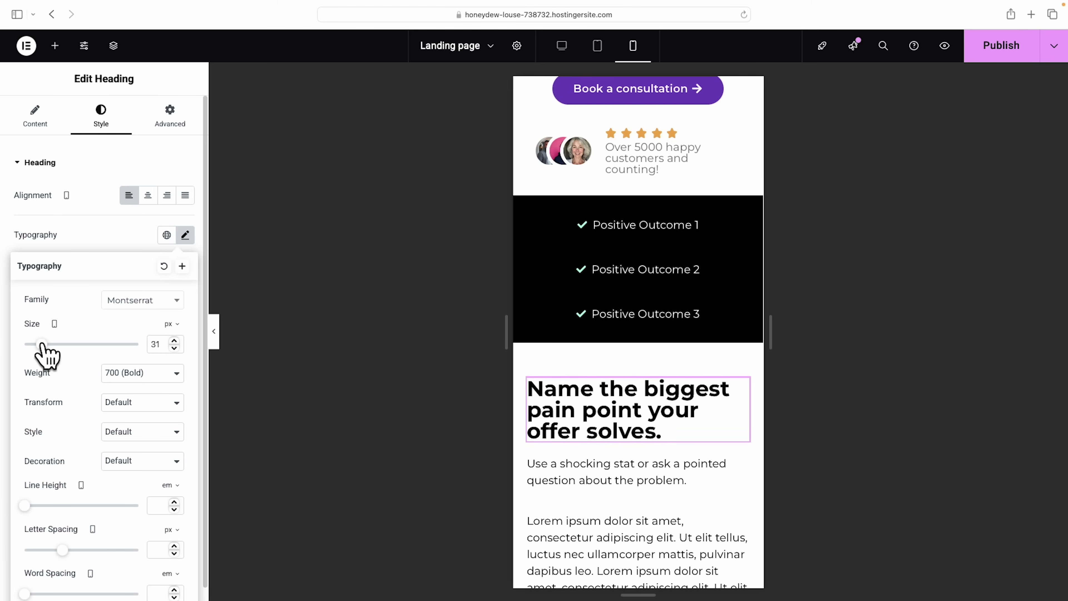
Try the 300 (Light) font weight on the pain point heading, then restore it to 700 (Bold)
{"action": "left_click", "coordinate": [178, 375]}
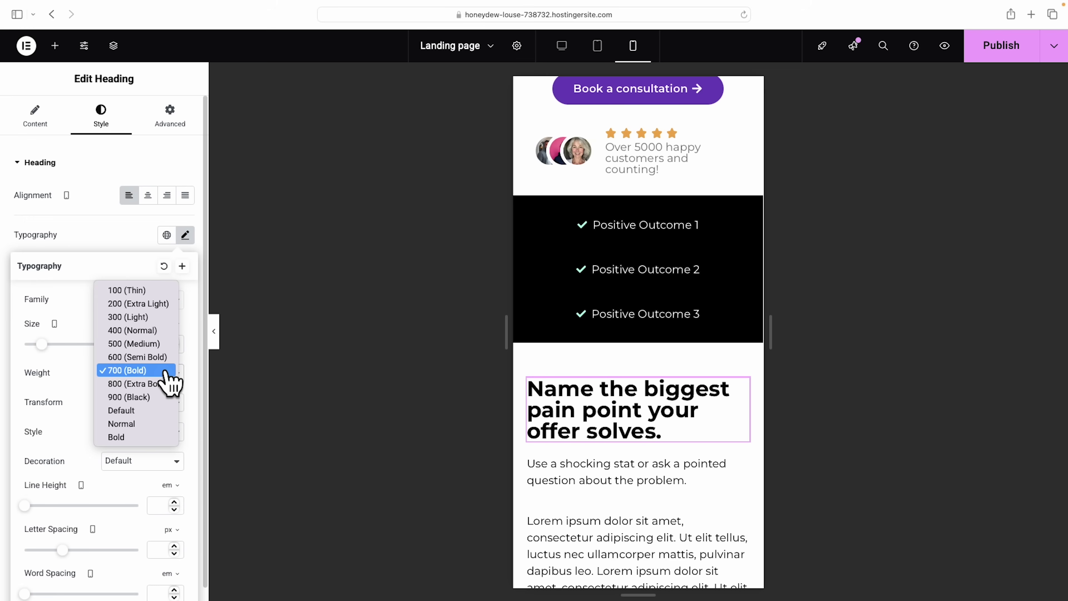
{"action": "left_click", "coordinate": [149, 316]}
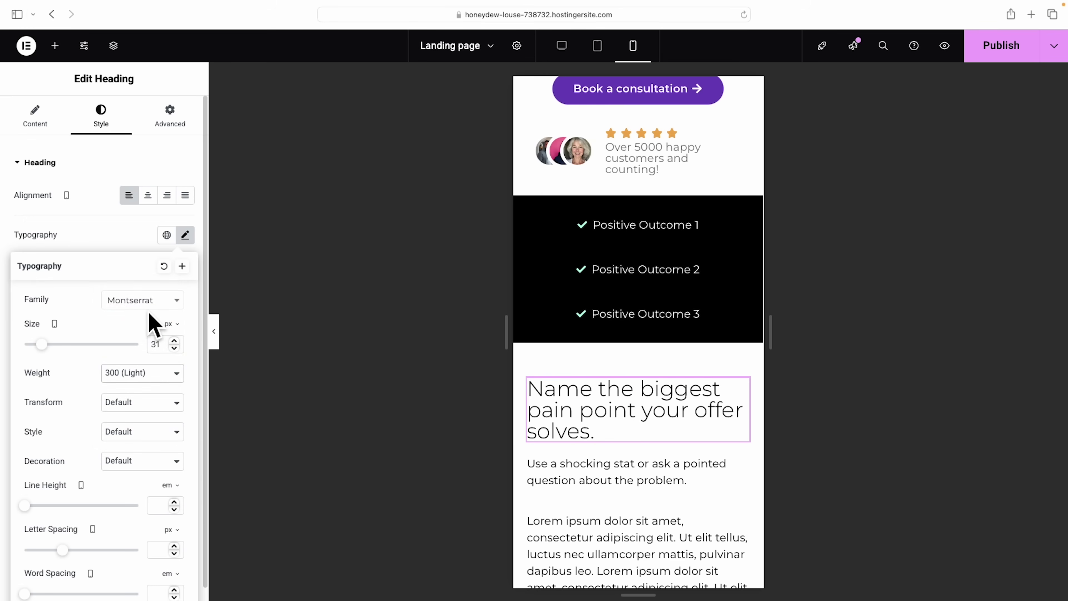
{"action": "left_click", "coordinate": [176, 377]}
{"action": "left_click", "coordinate": [128, 424]}
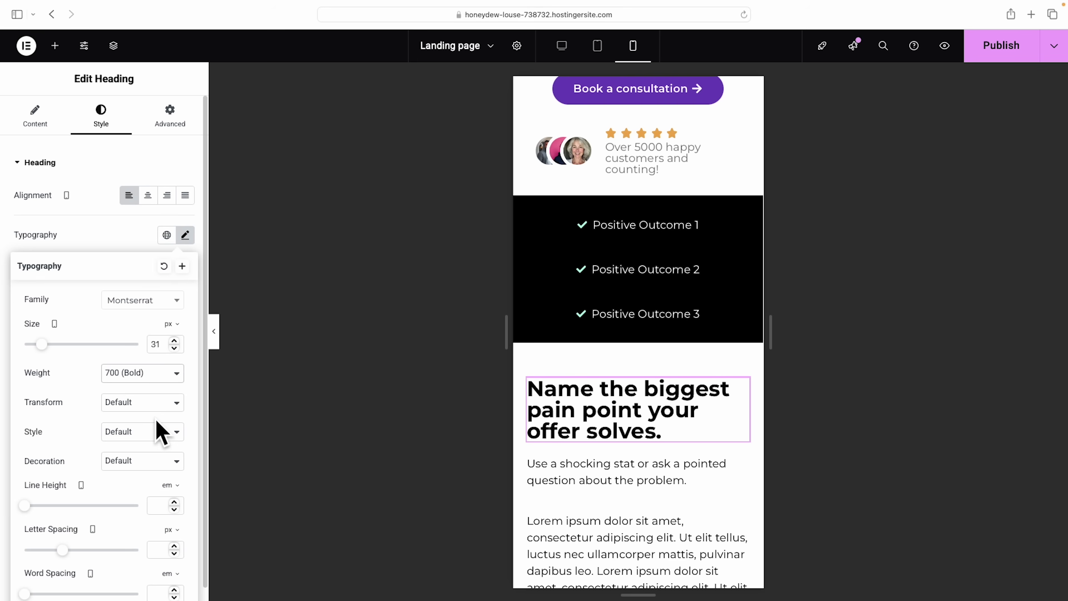
Unlink the mobile padding of the black Positive Outcome container and set 50 px at its top and bottom
{"action": "scroll", "coordinate": [668, 277], "scroll_direction": "up", "scroll_amount": 1}
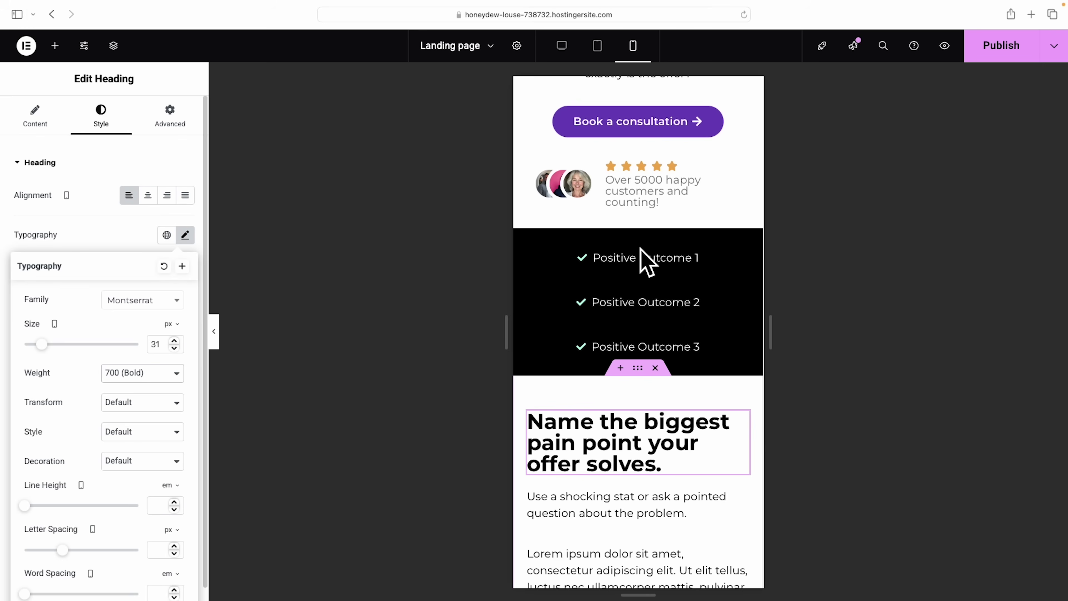
{"action": "left_click", "coordinate": [639, 231]}
{"action": "left_click", "coordinate": [638, 221]}
{"action": "left_click", "coordinate": [170, 117]}
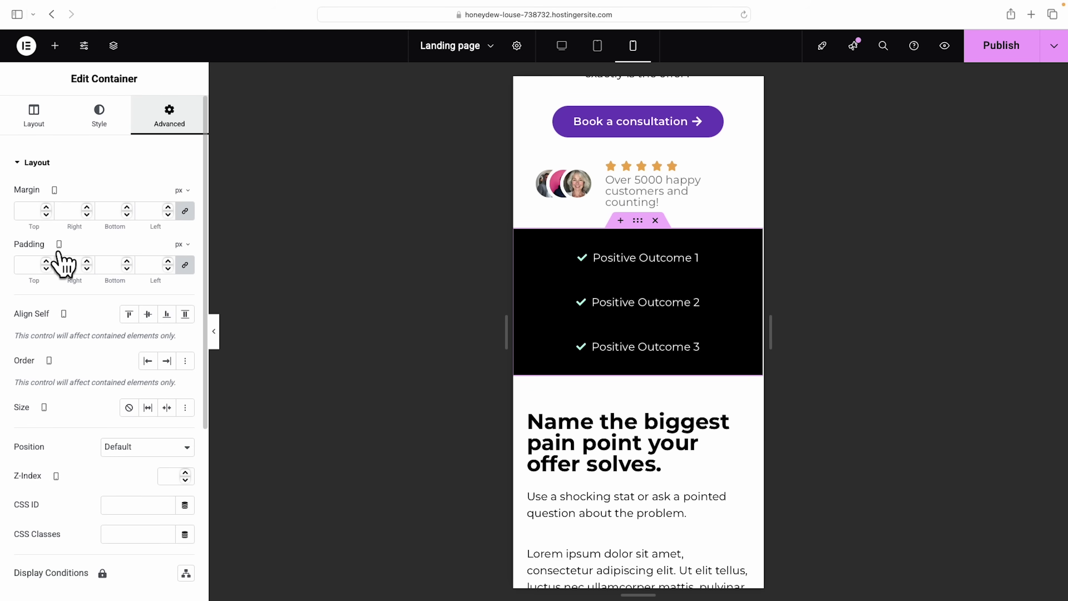
{"action": "left_click", "coordinate": [185, 265]}
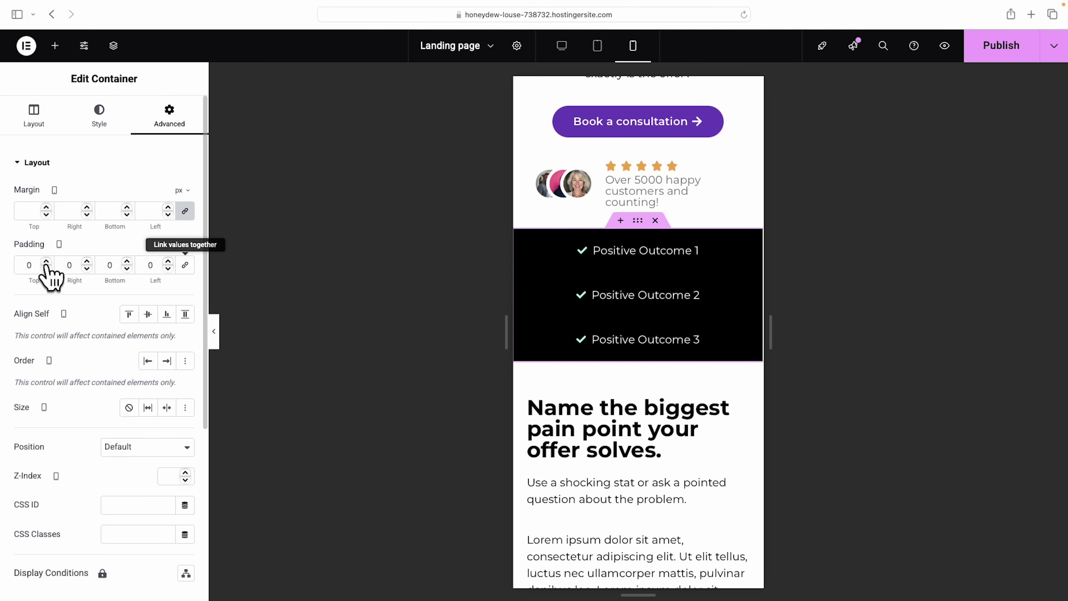
{"action": "left_click", "coordinate": [30, 265]}
{"action": "type", "text": "50"}
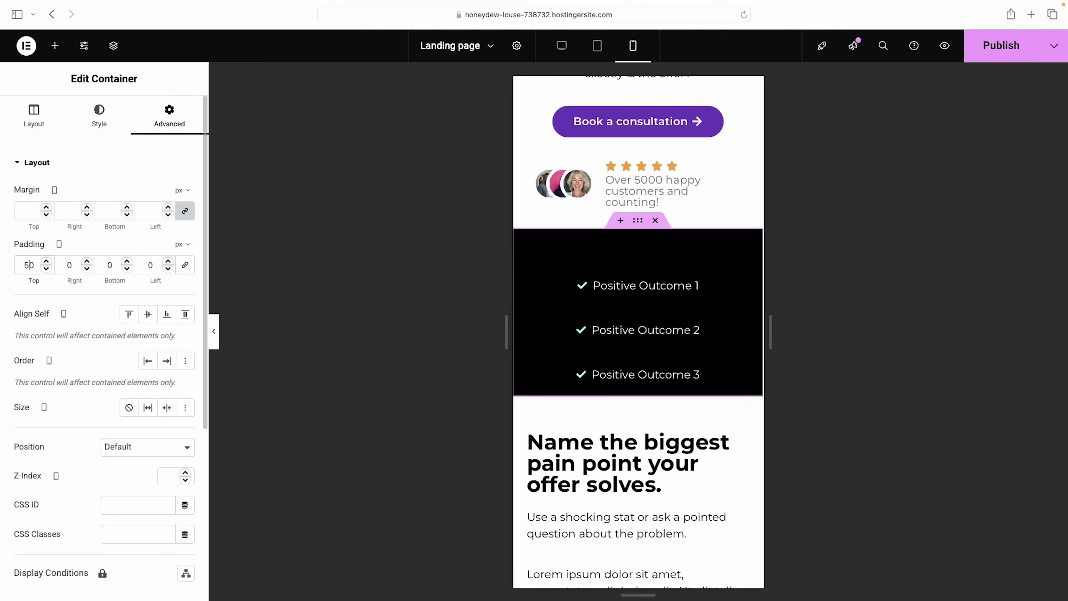
{"action": "left_click", "coordinate": [110, 265]}
{"action": "type", "text": "50"}
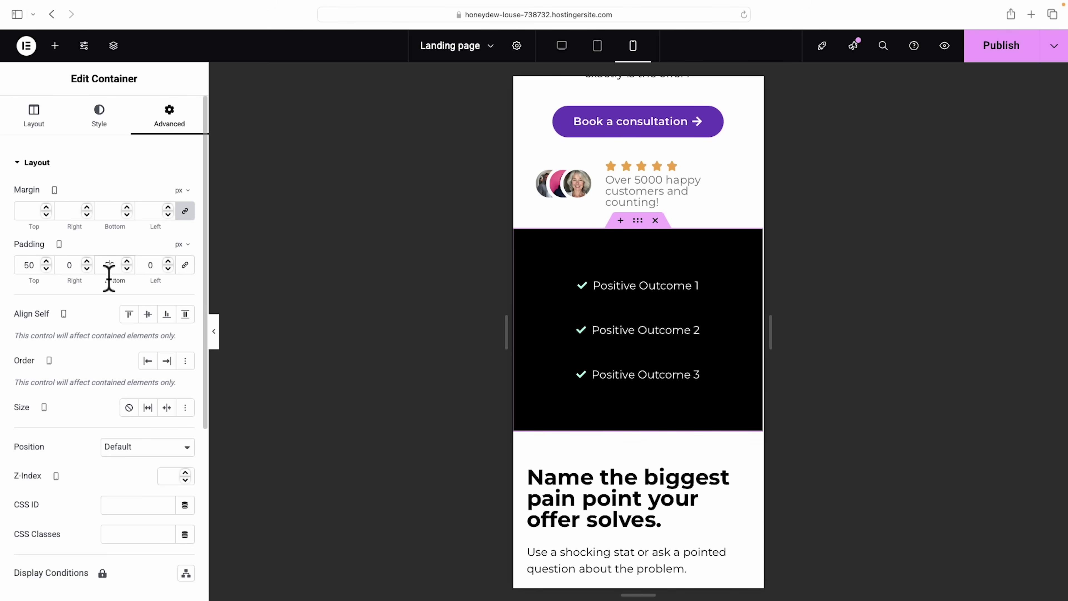
Set the mobile top padding of the container with the team photo and "Introduce your offer" heading to 0 px
{"action": "scroll", "coordinate": [692, 347], "scroll_direction": "down", "scroll_amount": 20}
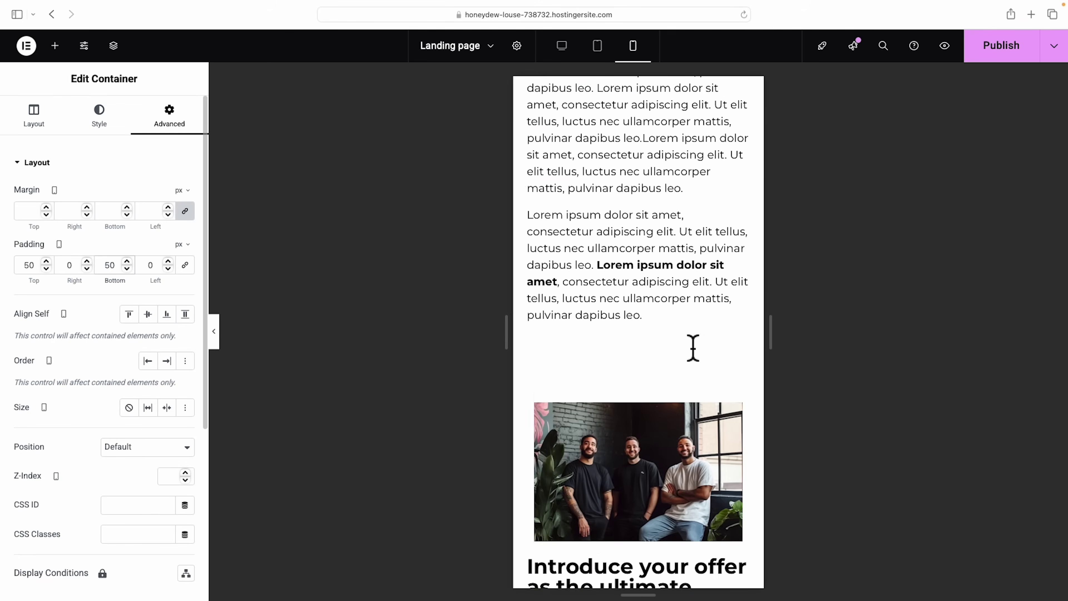
{"action": "scroll", "coordinate": [692, 347], "scroll_direction": "up", "scroll_amount": 3}
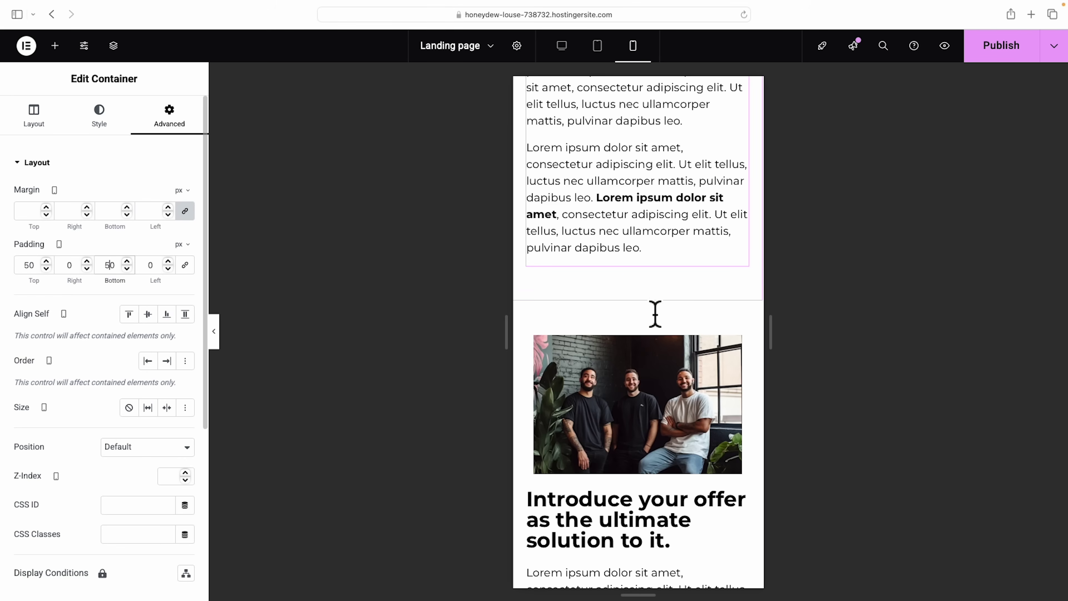
{"action": "left_click", "coordinate": [640, 295]}
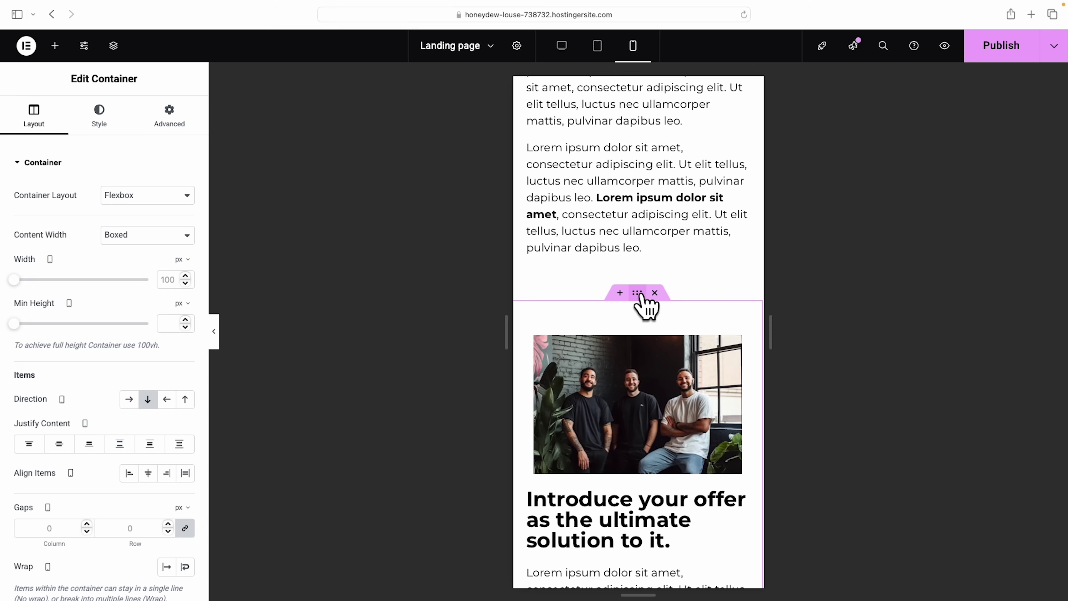
{"action": "left_click", "coordinate": [171, 120]}
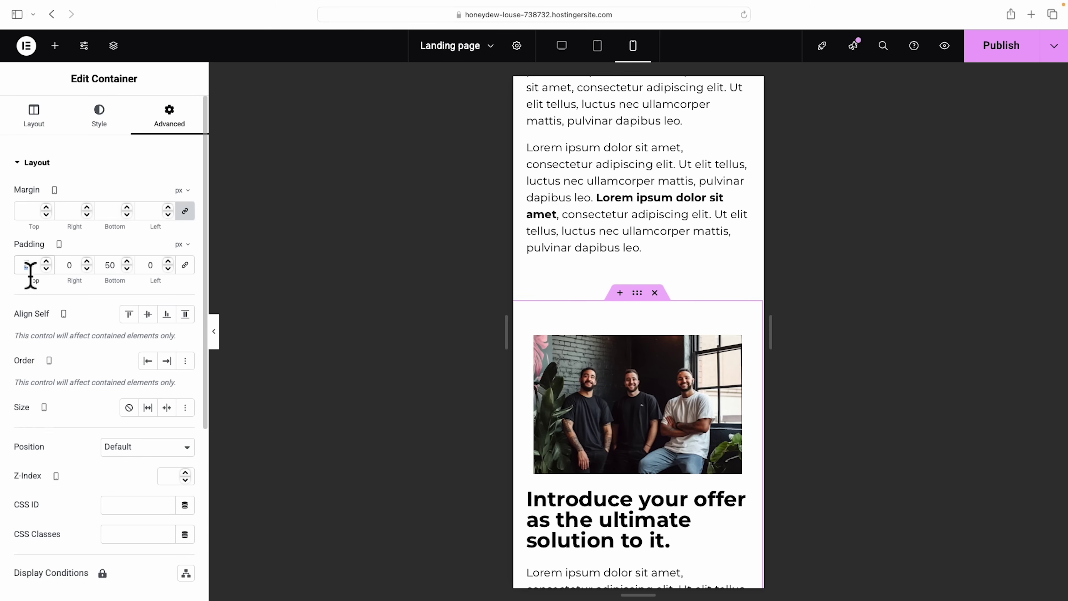
{"action": "type", "text": "0"}
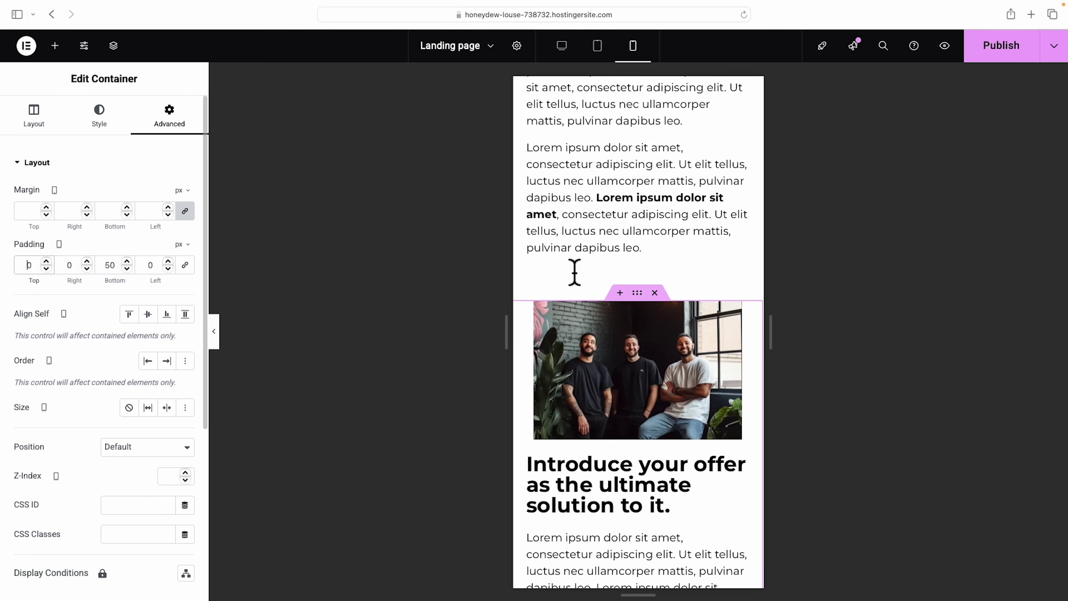
Switch the editor back to the Desktop view, check the upper sections, and publish the landing page
{"action": "scroll", "coordinate": [668, 310], "scroll_direction": "down", "scroll_amount": 15}
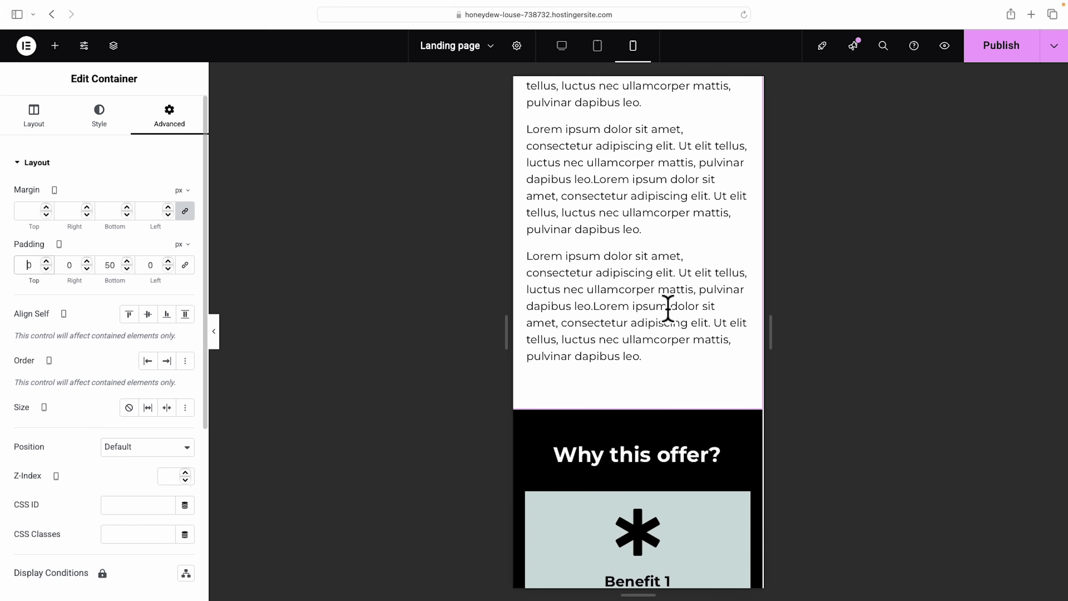
{"action": "scroll", "coordinate": [668, 310], "scroll_direction": "down", "scroll_amount": 4}
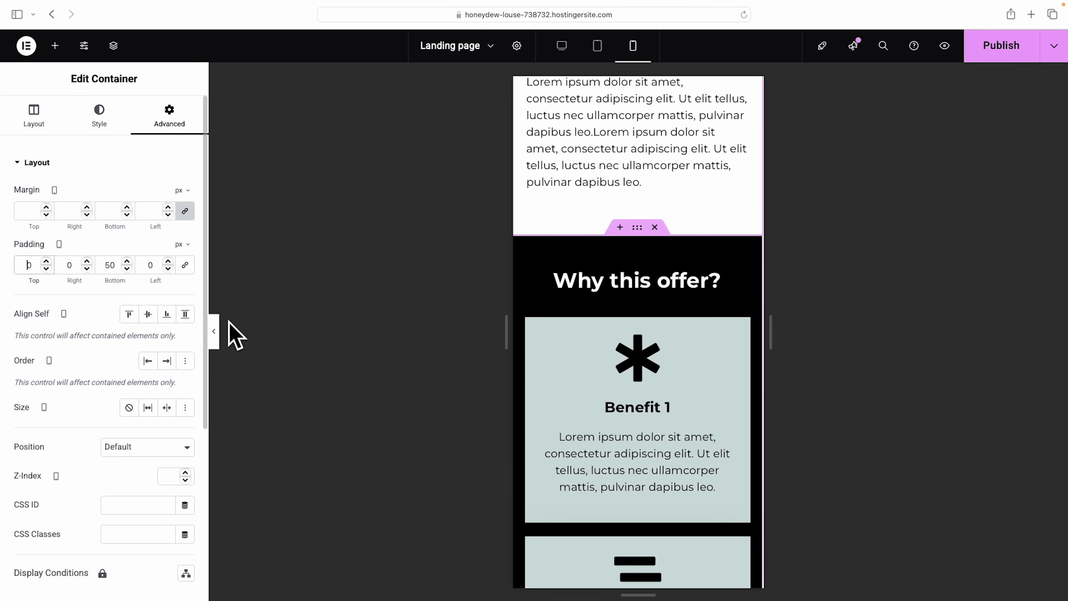
{"action": "left_click", "coordinate": [563, 47]}
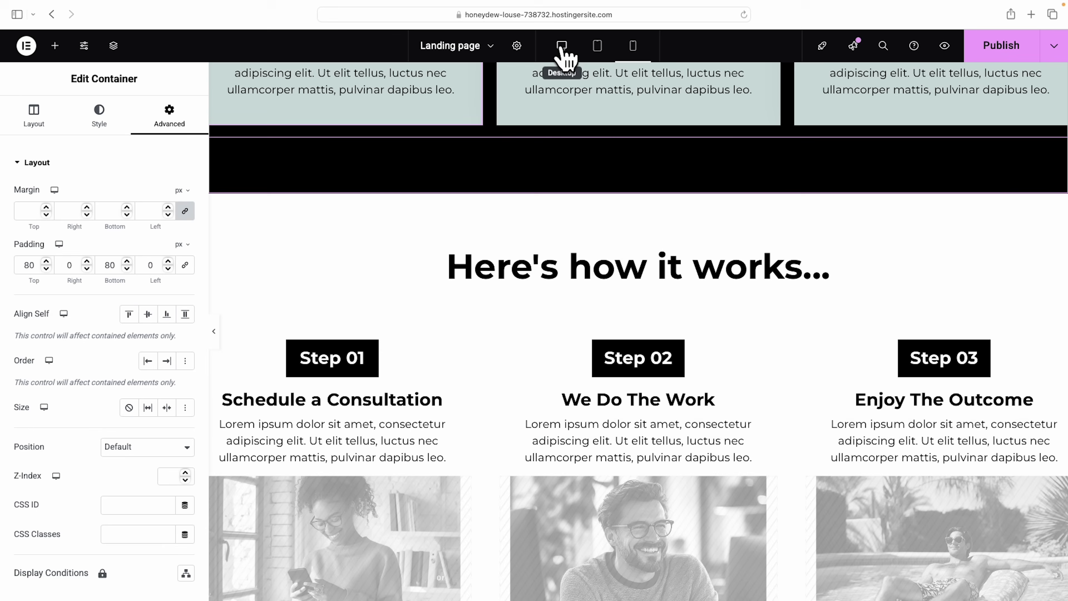
{"action": "scroll", "coordinate": [727, 217], "scroll_direction": "up", "scroll_amount": 15}
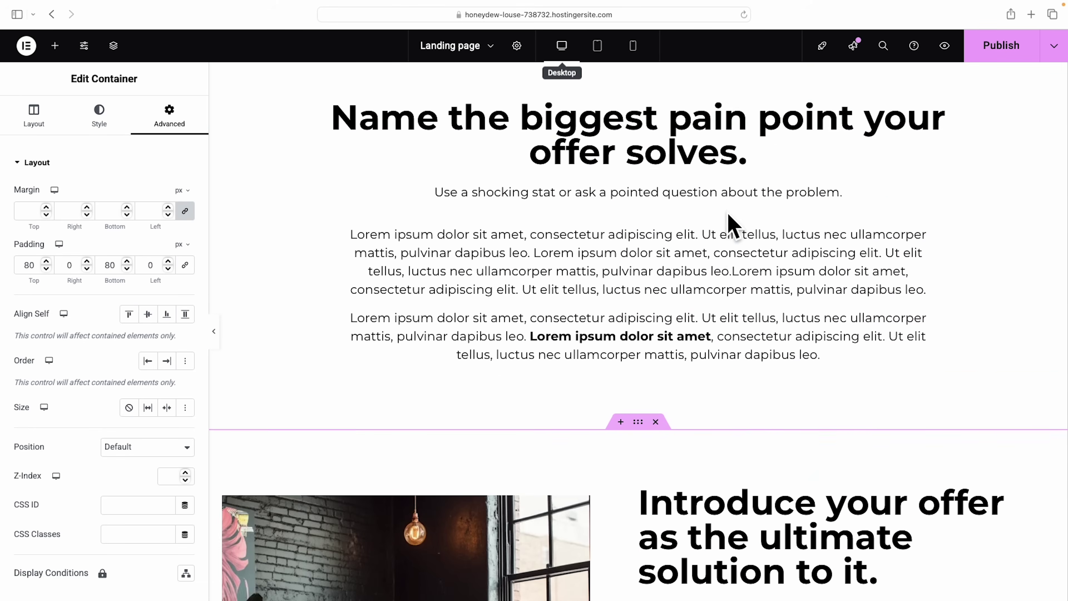
{"action": "left_click", "coordinate": [1003, 46]}
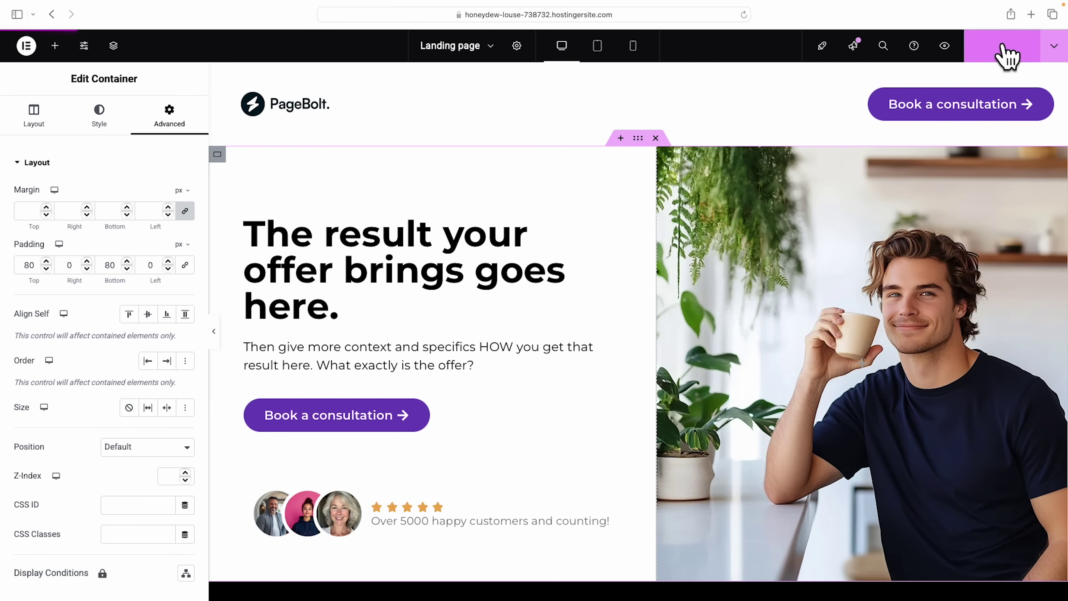